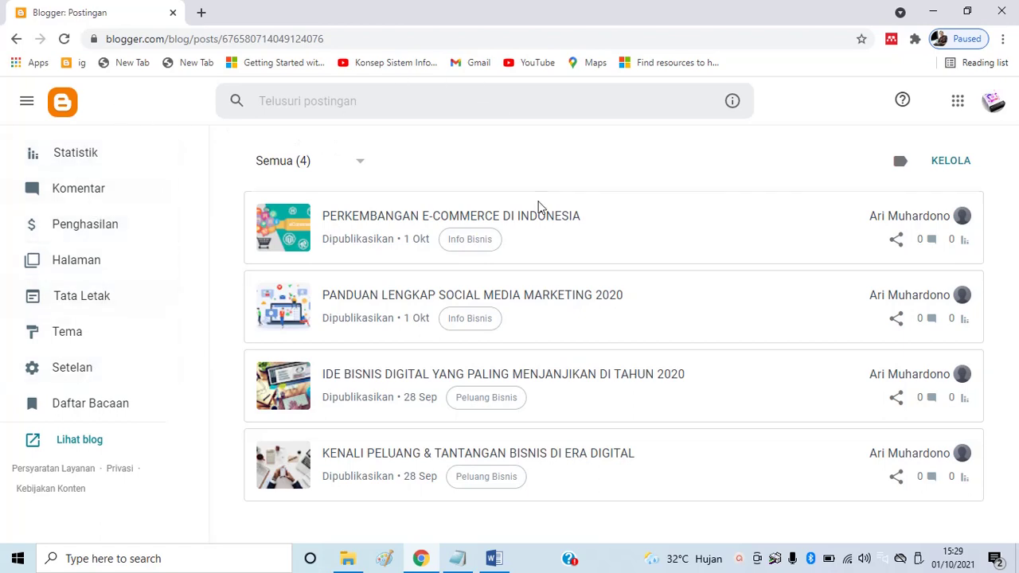
View the published blog and look through its posts, returning to the Blogger dashboard at the end
click(80, 440)
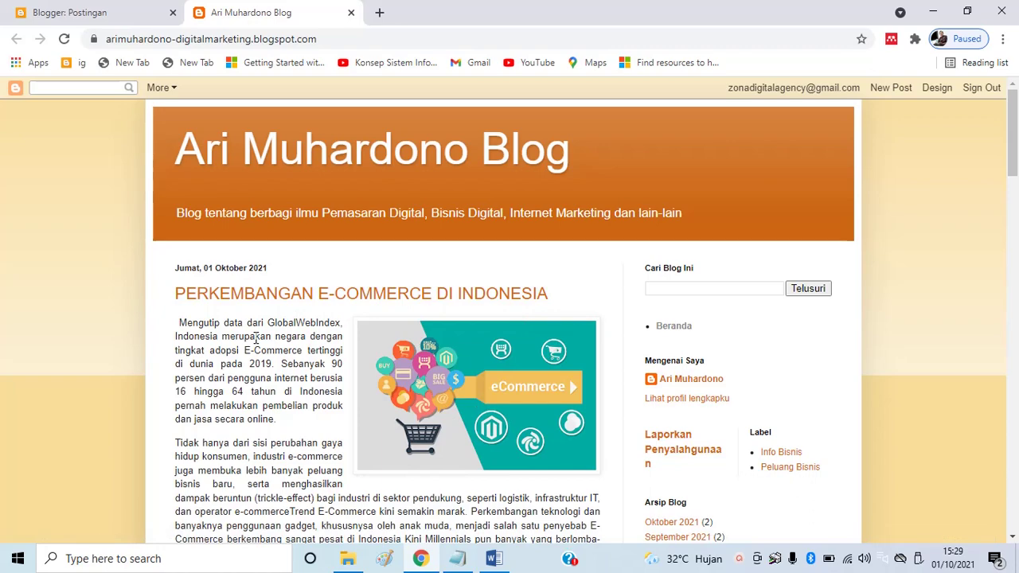
scroll(261, 336, down, 8)
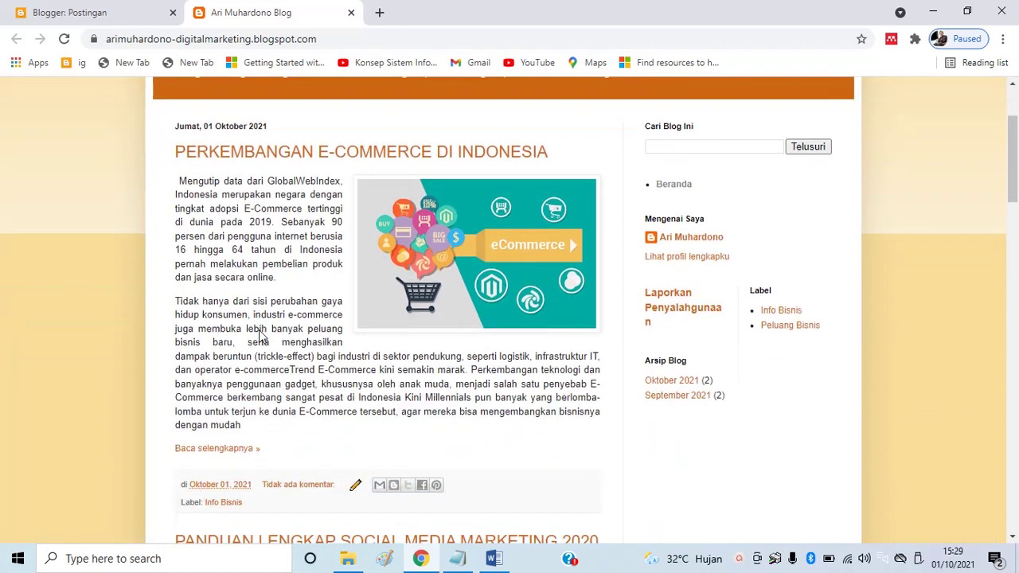
scroll(473, 291, down, 2)
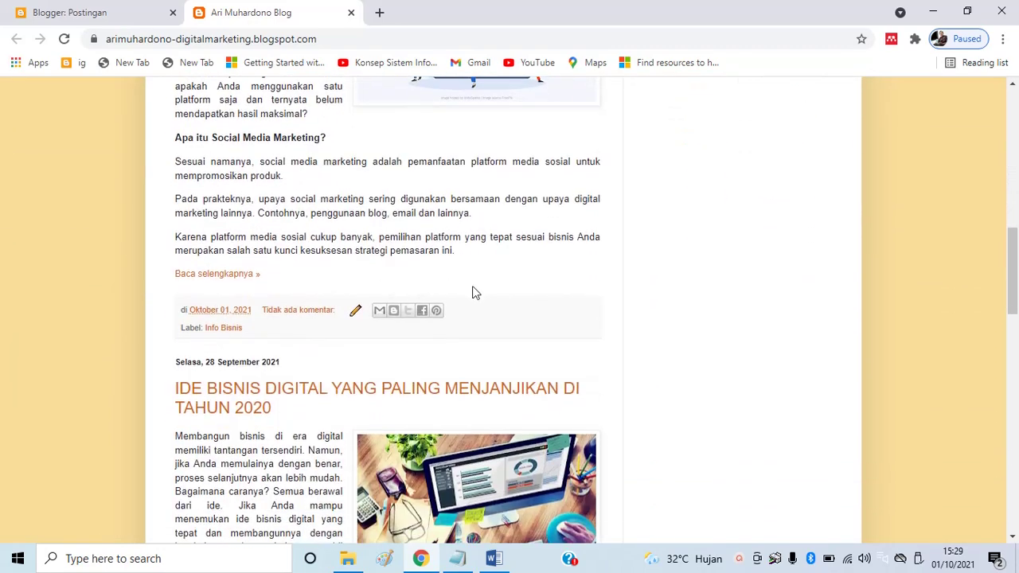
scroll(592, 321, up, 7)
scroll(599, 309, up, 5)
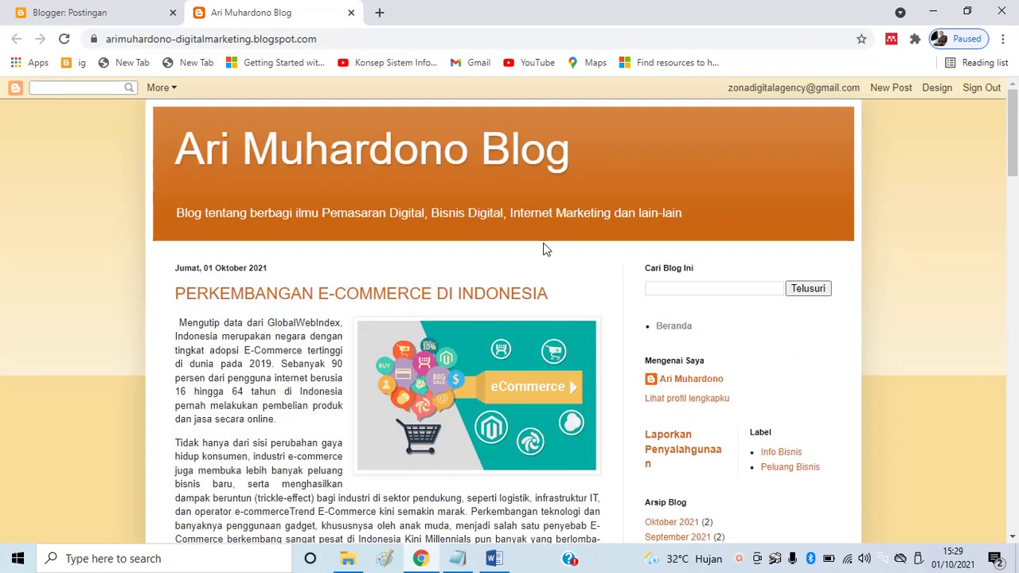
click(104, 13)
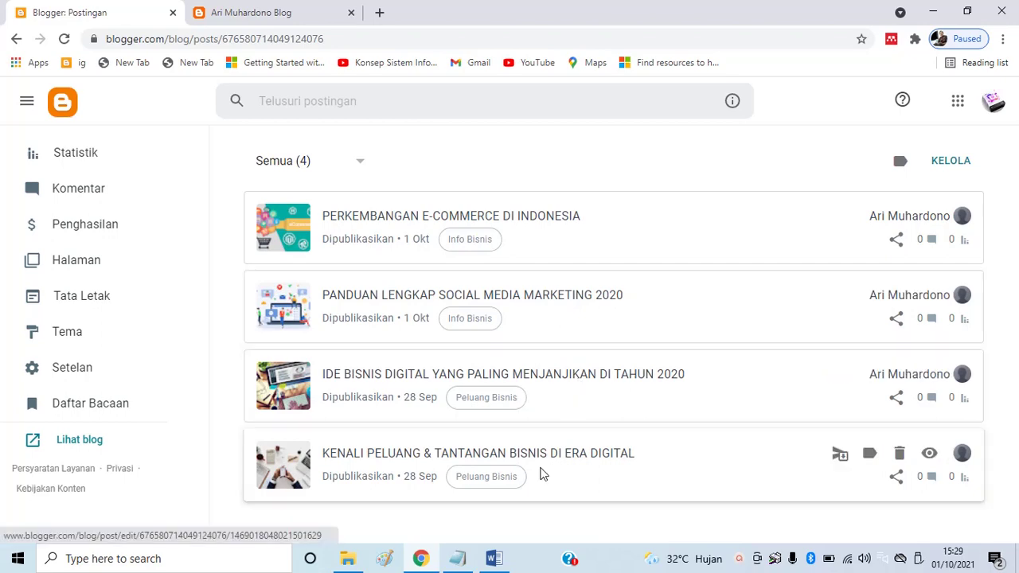
Review the Materi Blog2 outline in Notepad, covering the blog pages, the theme change and the gadget topics
click(457, 558)
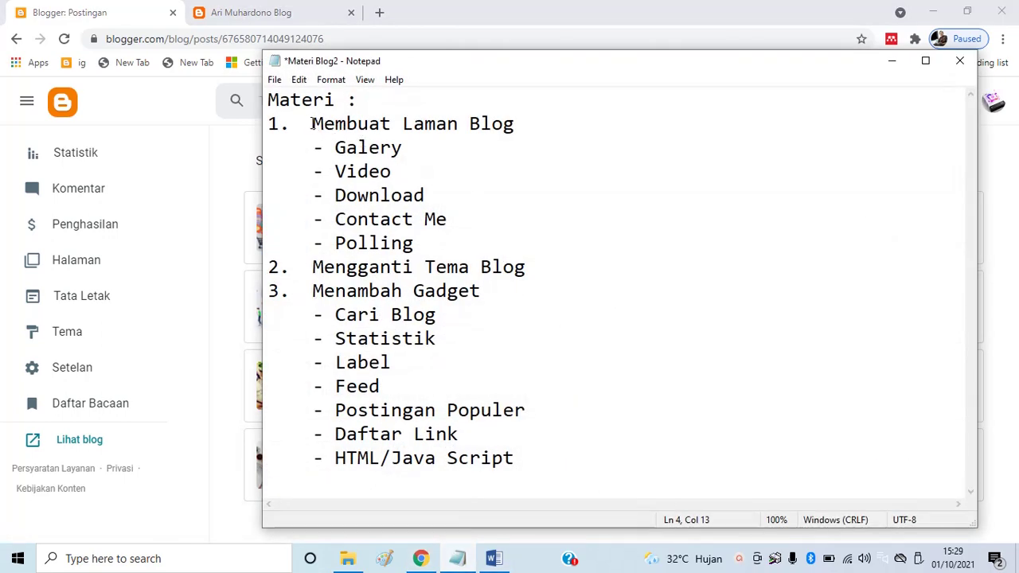
drag(312, 125, 517, 121)
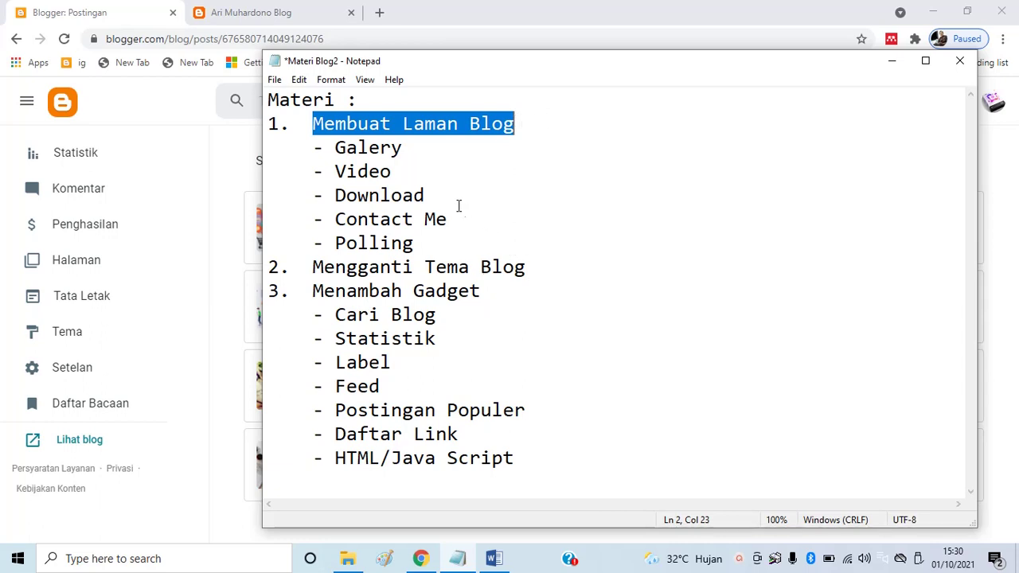
drag(335, 145, 400, 162)
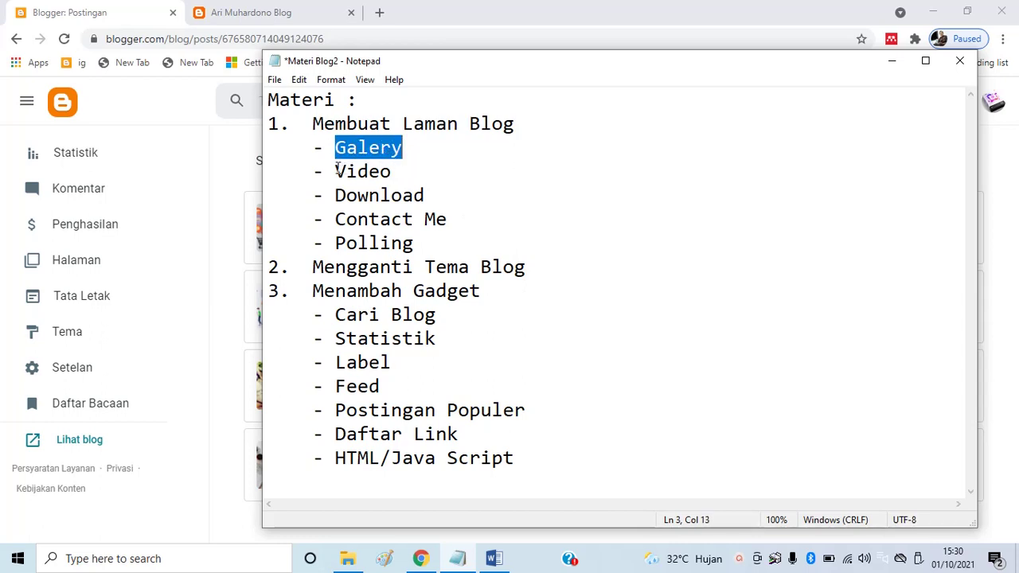
drag(335, 171, 403, 172)
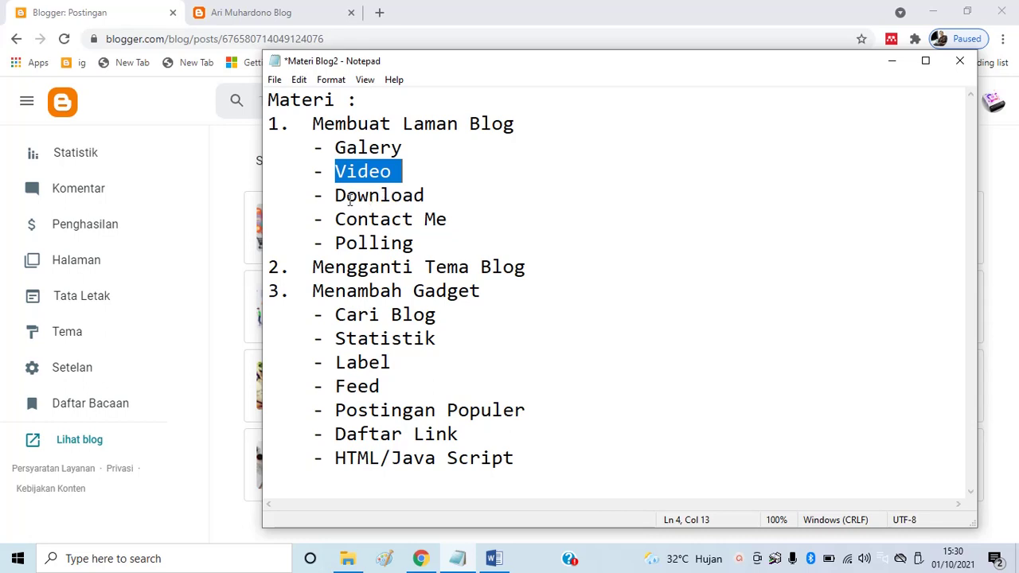
drag(336, 195, 429, 200)
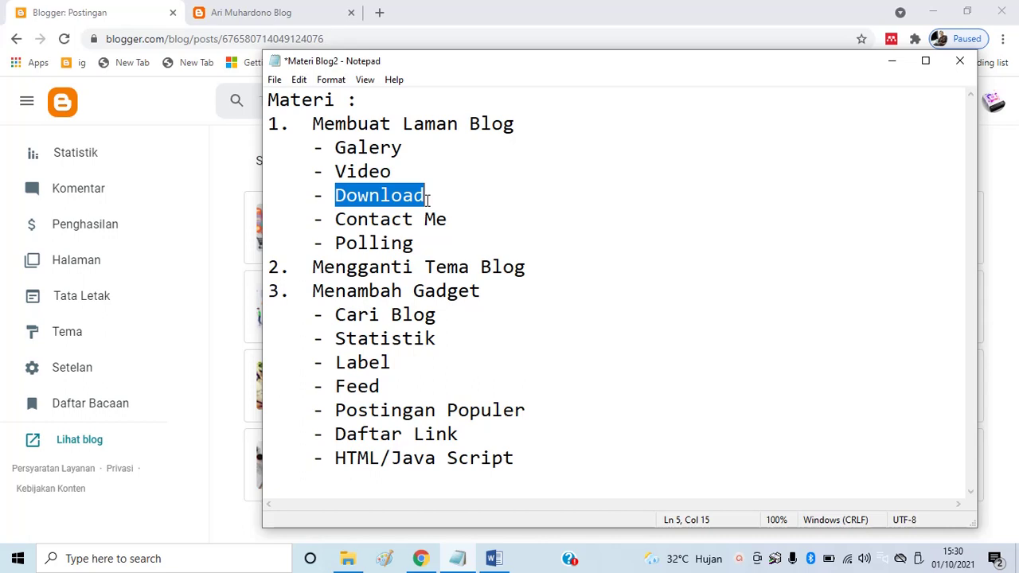
drag(335, 219, 459, 211)
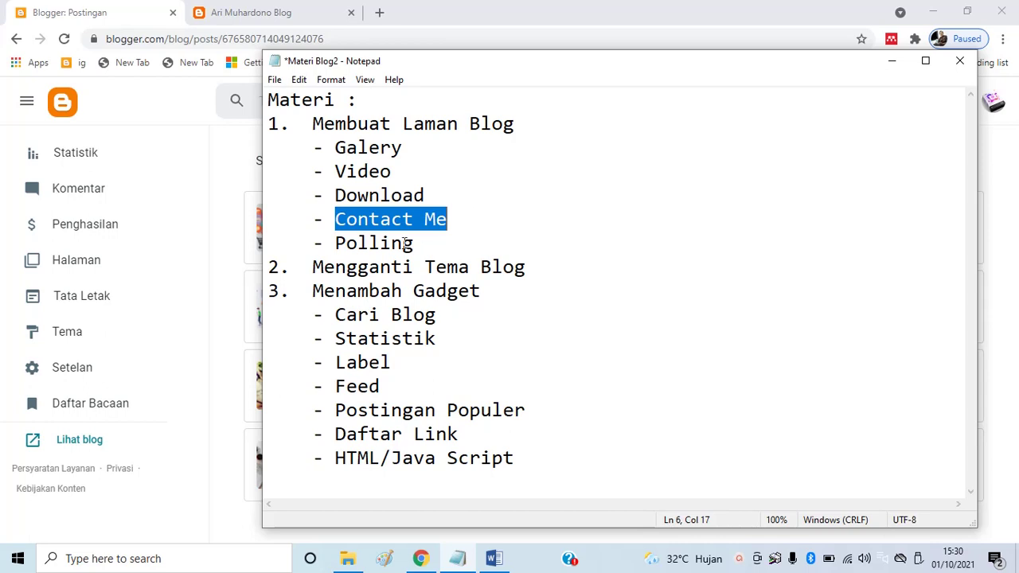
drag(416, 243, 333, 243)
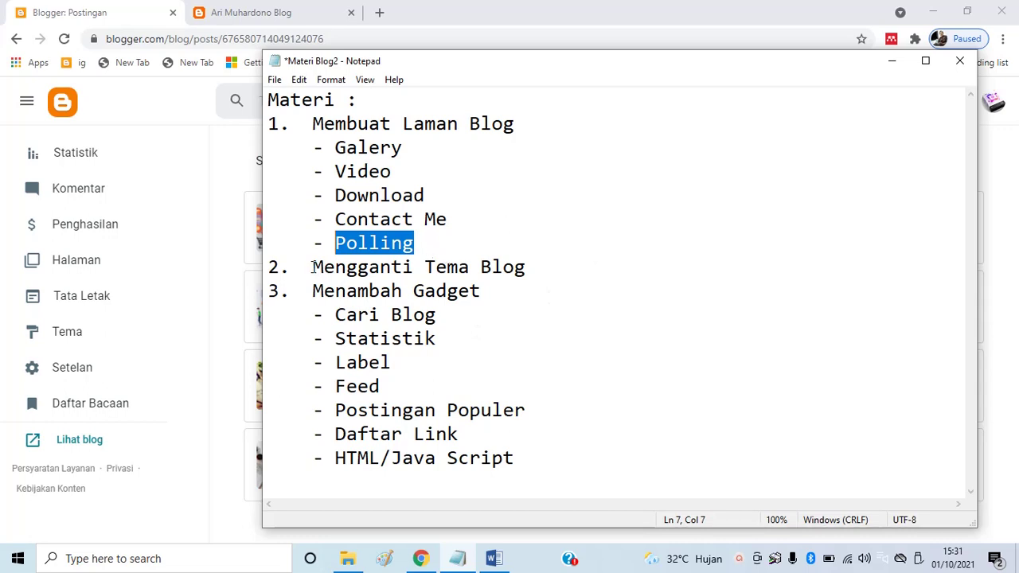
drag(313, 269, 539, 269)
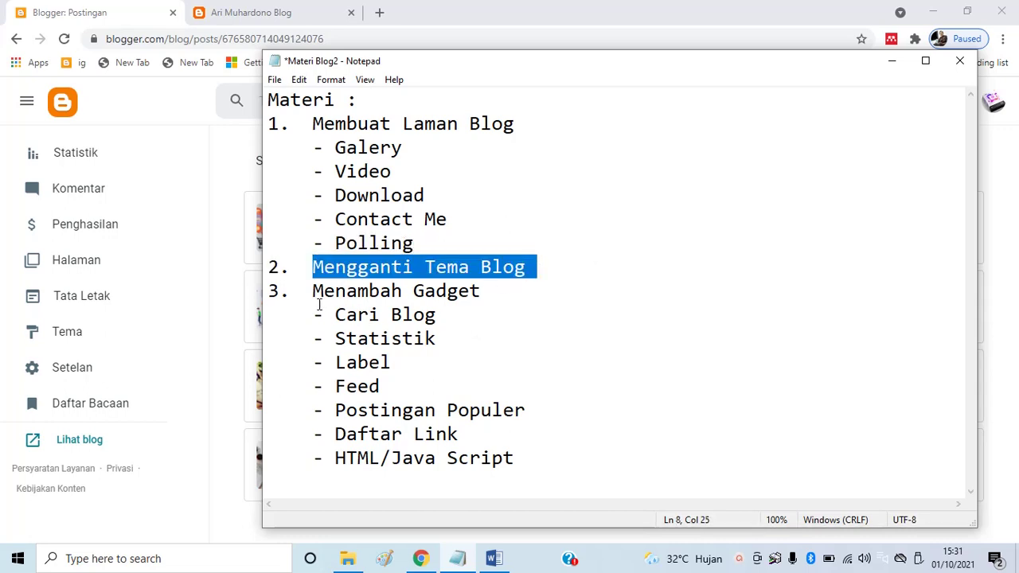
drag(315, 290, 493, 290)
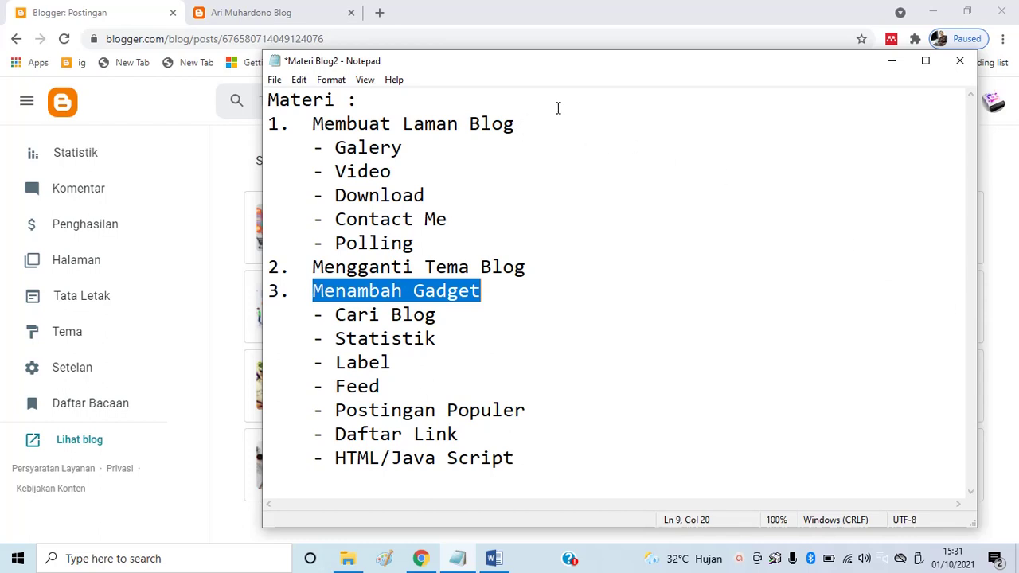
click(894, 63)
Create a blank blog page titled Galery in Blogger and publish it
mouse_move(866, 219)
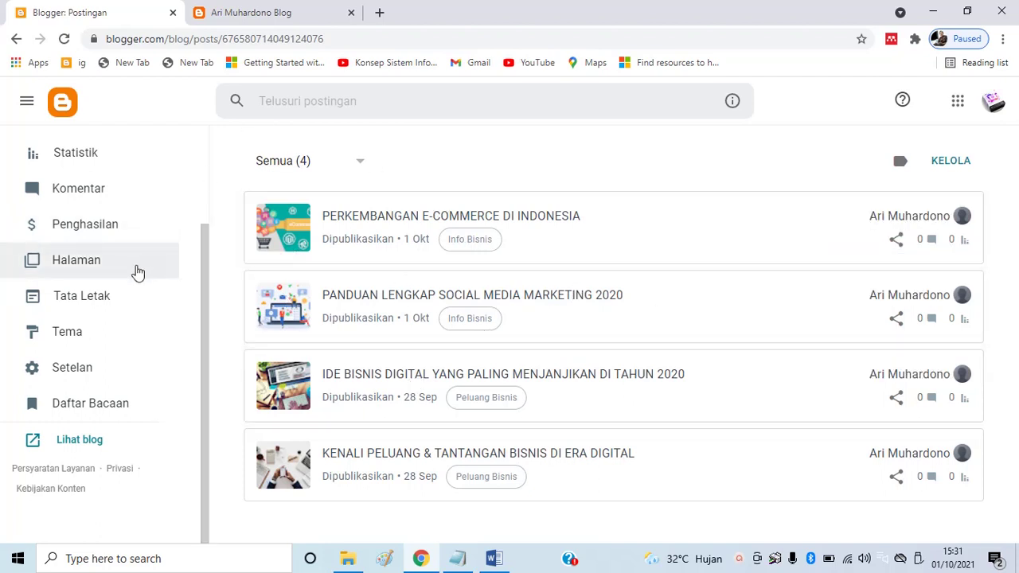
click(90, 265)
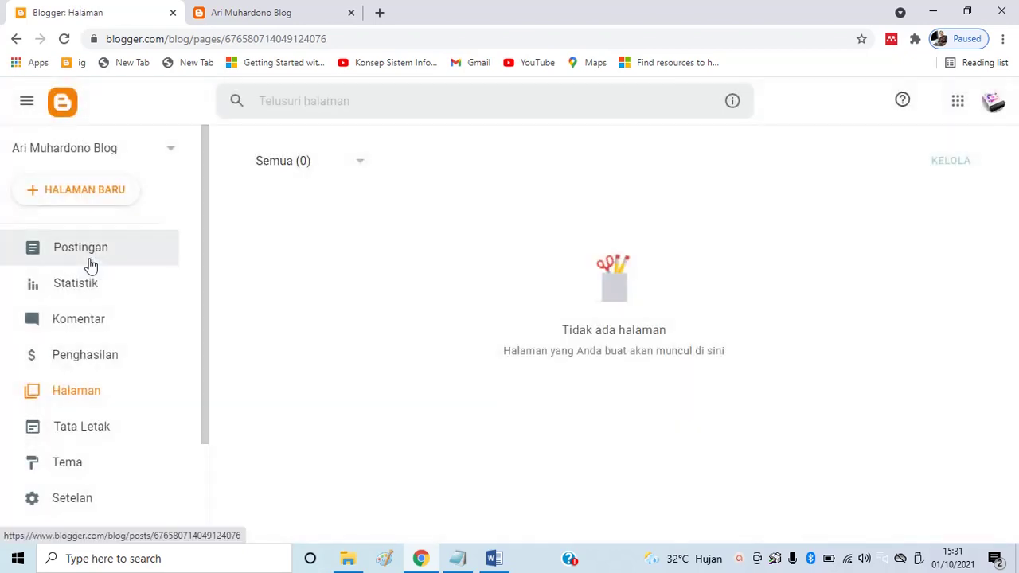
click(95, 192)
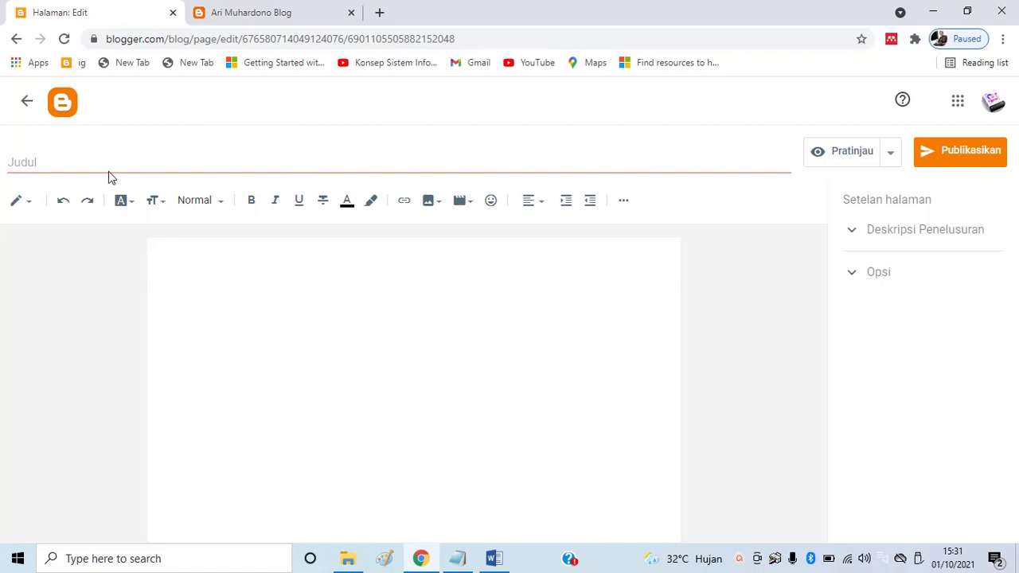
click(458, 559)
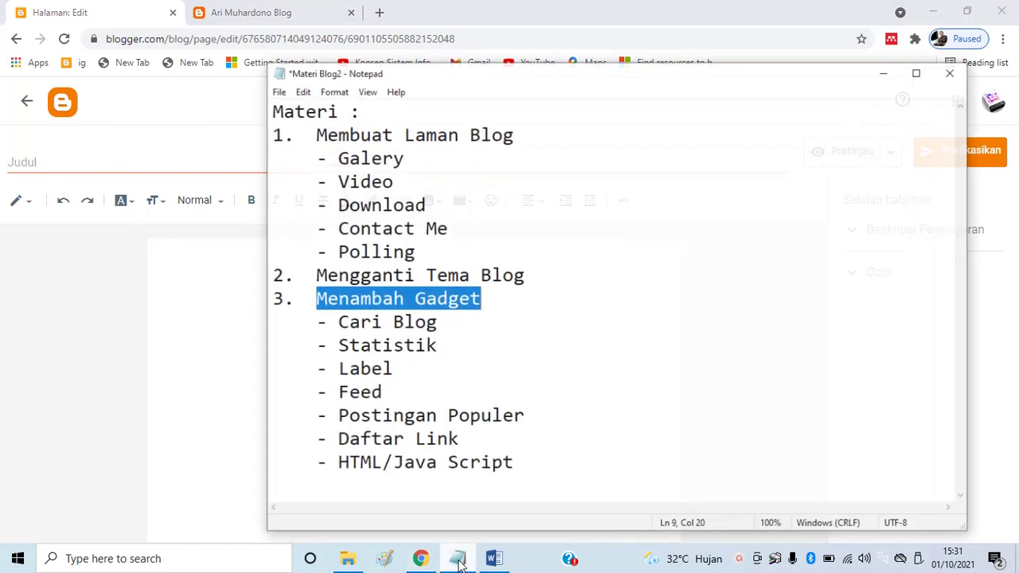
click(368, 195)
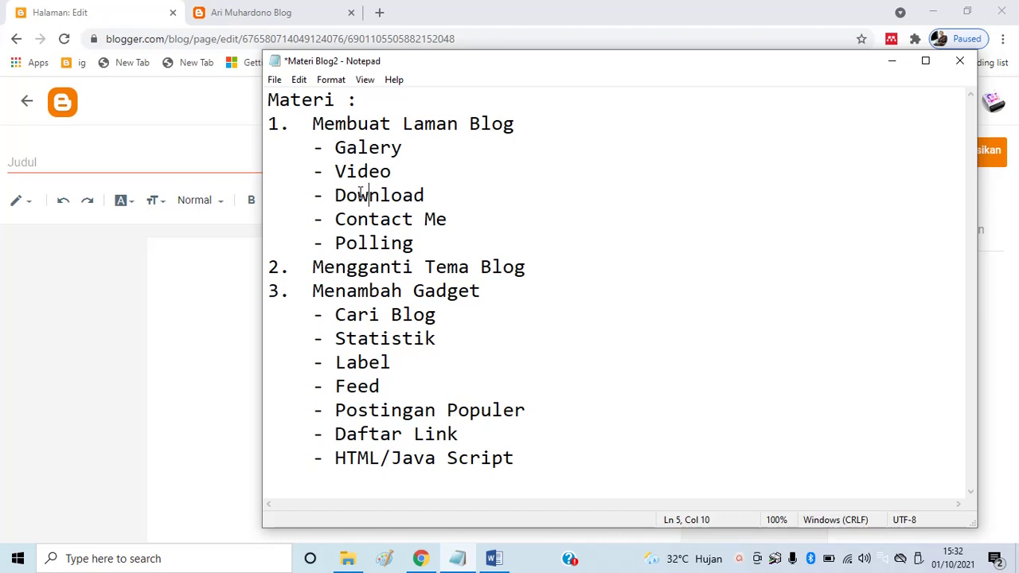
click(121, 154)
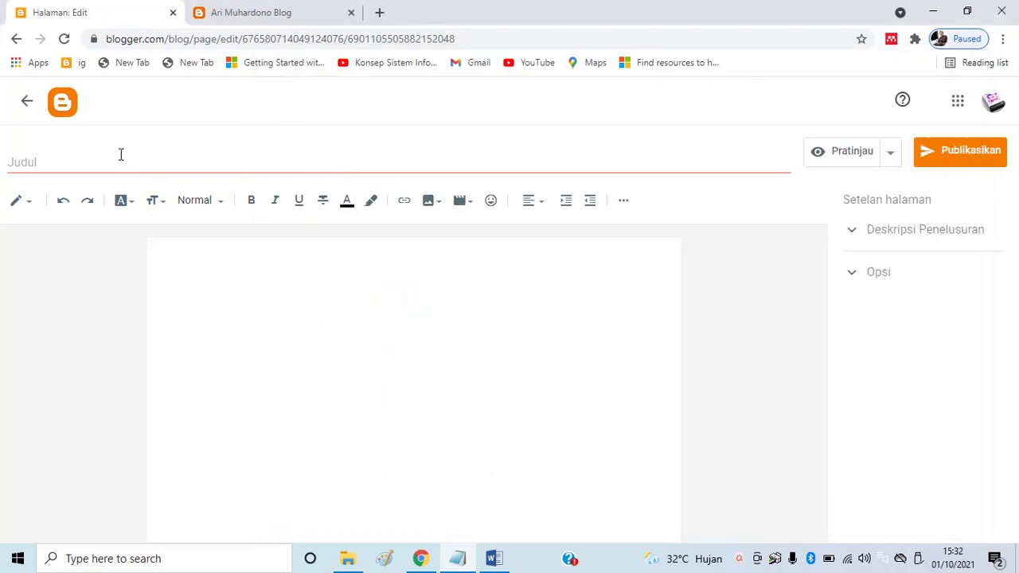
click(121, 154)
text(GA)
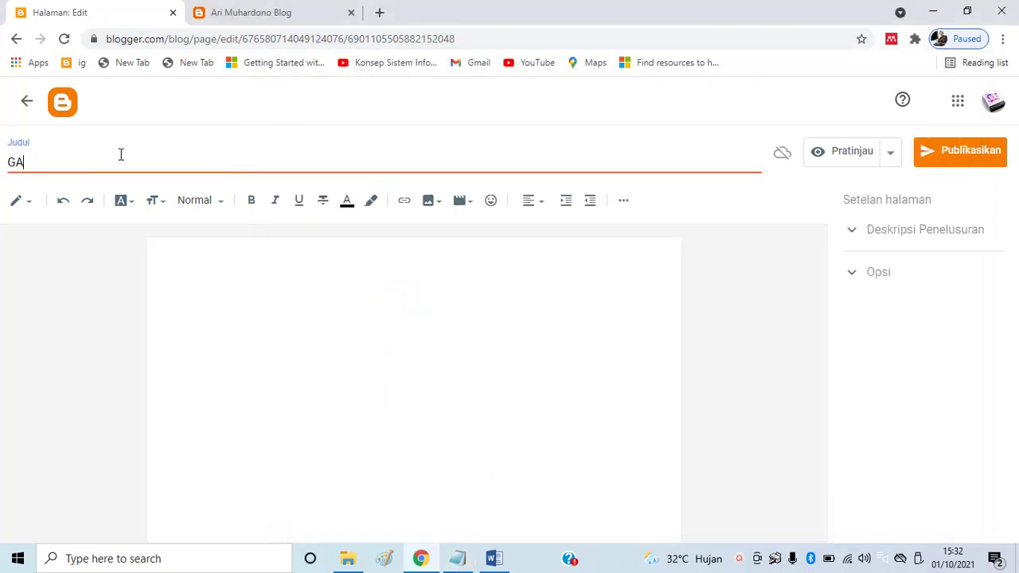
key(BackSpace)
text(alery)
click(301, 257)
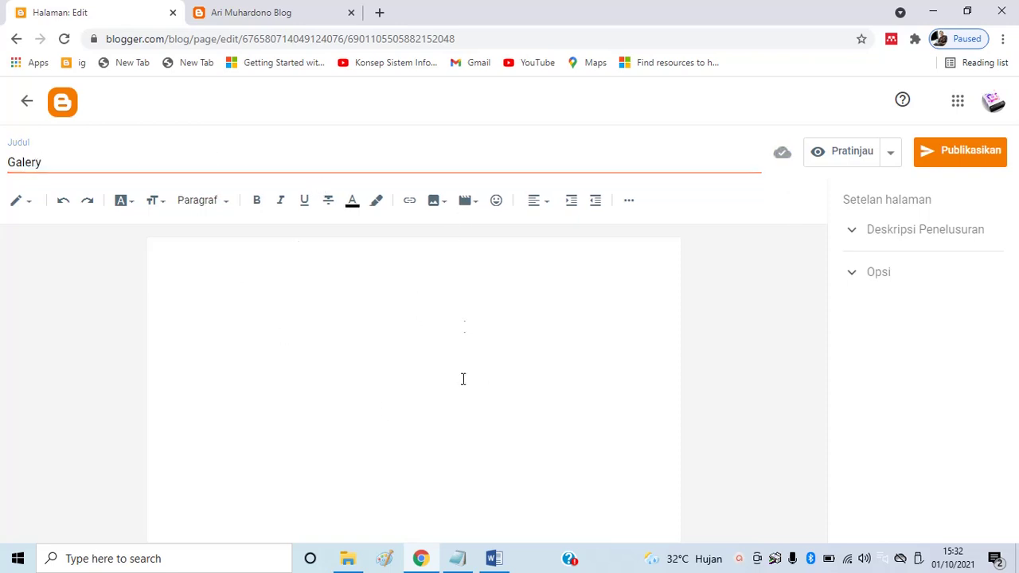
click(944, 156)
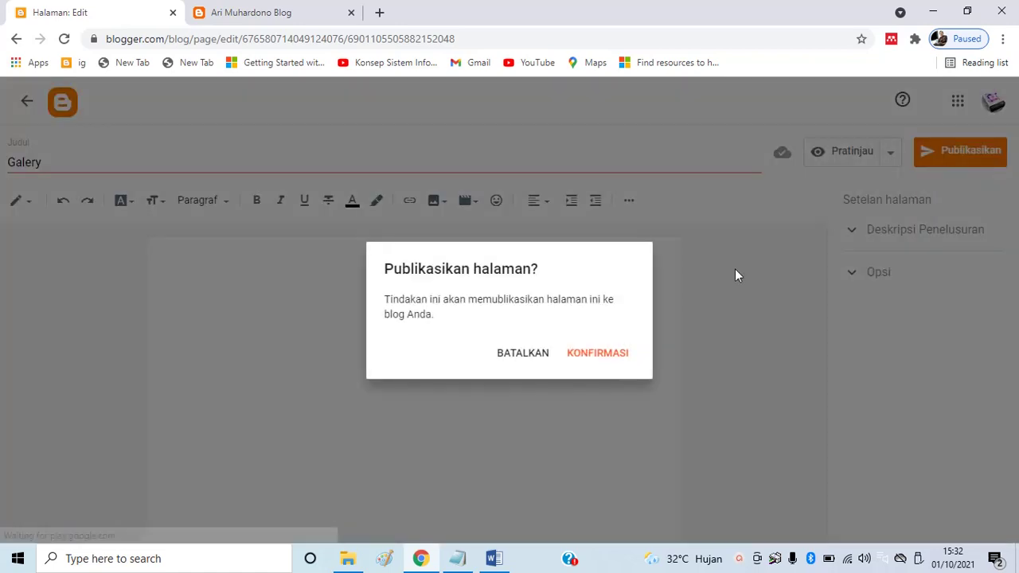
click(599, 353)
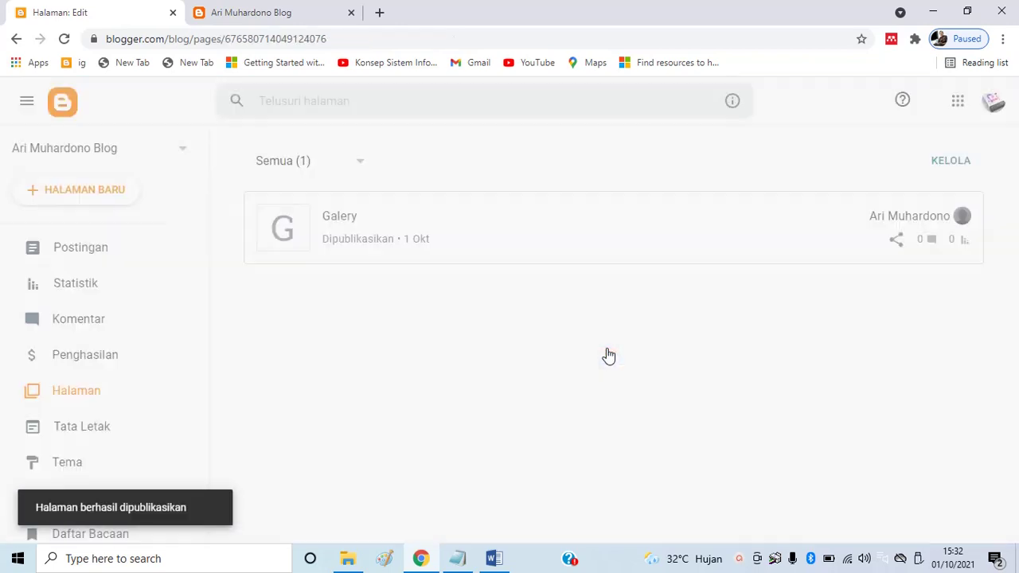
Create another blank blog page titled Video and publish it
click(99, 195)
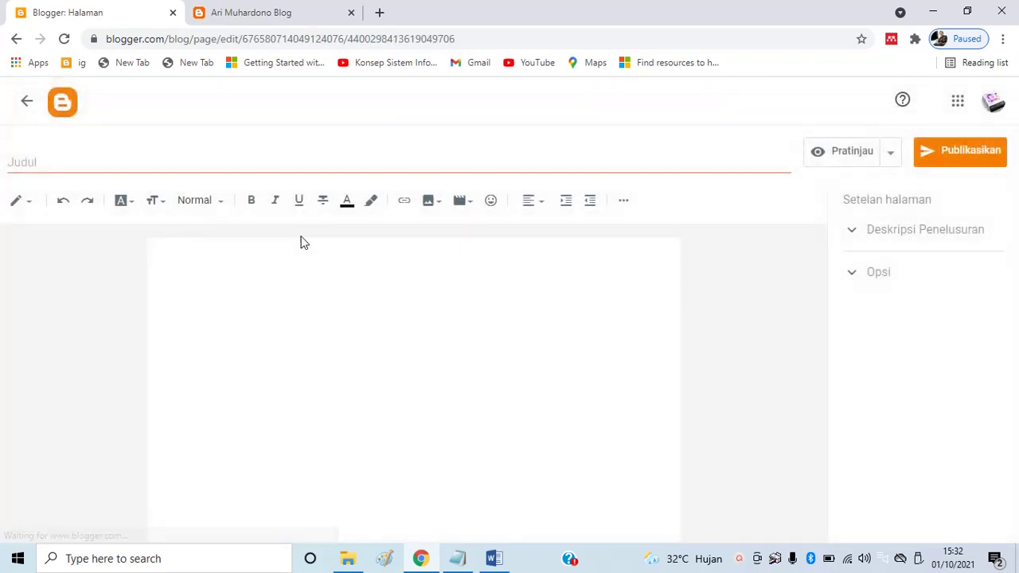
click(215, 158)
text(Video)
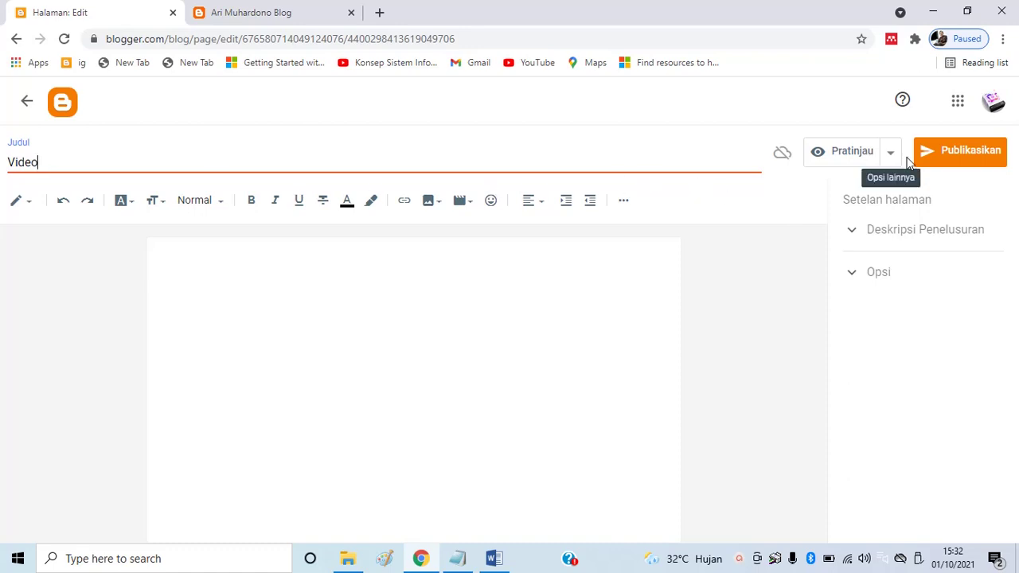
click(958, 151)
click(633, 359)
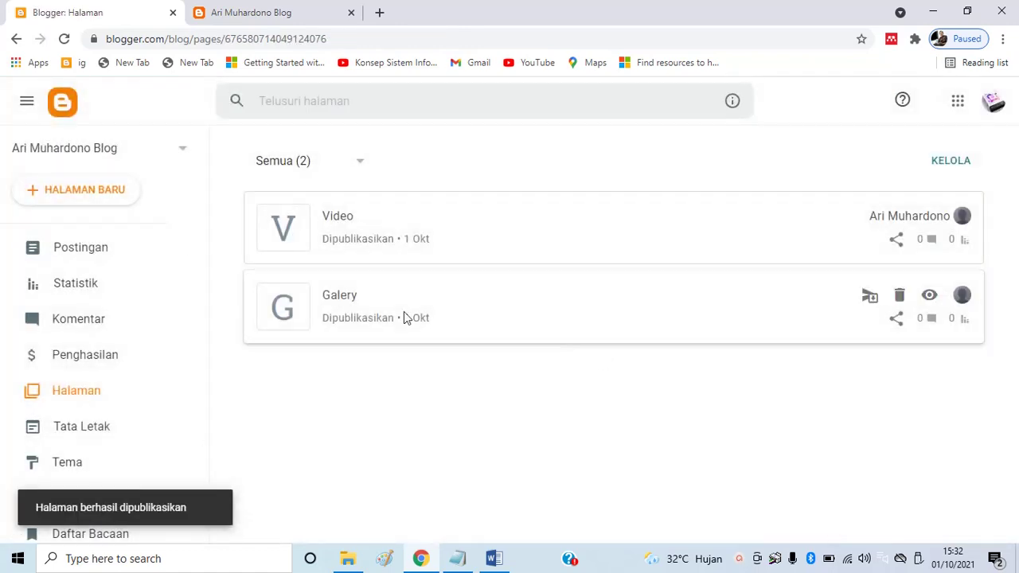
Create a blank blog page titled Download, checking the notes for the page name, and publish it
click(82, 190)
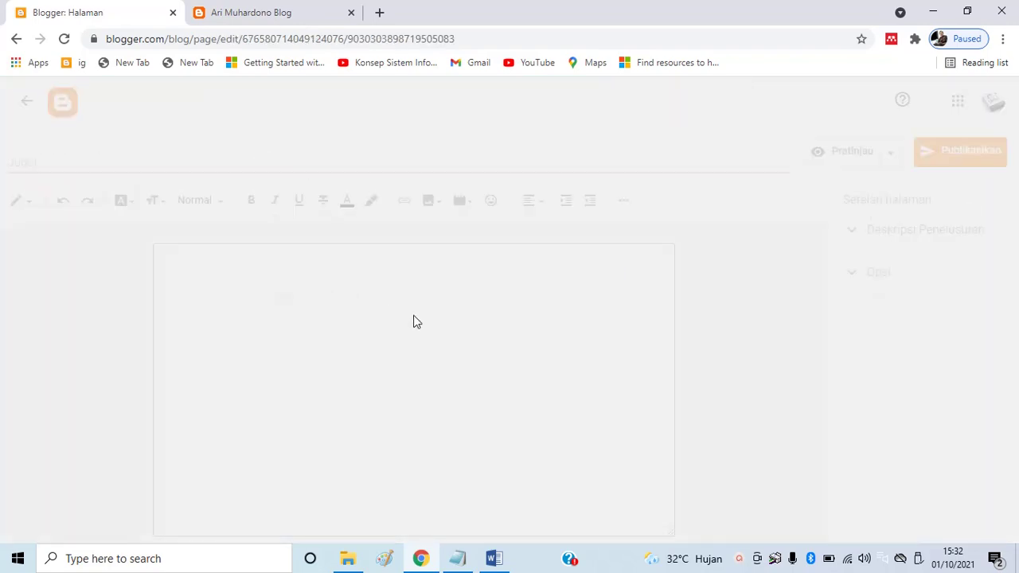
key(alt+Tab)
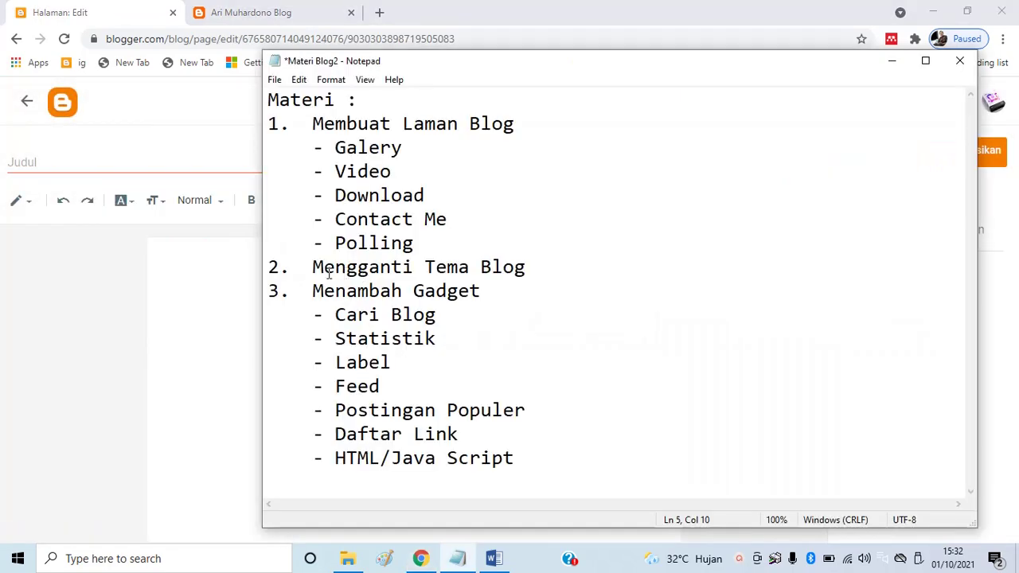
key(alt+Tab)
click(157, 154)
text(Download)
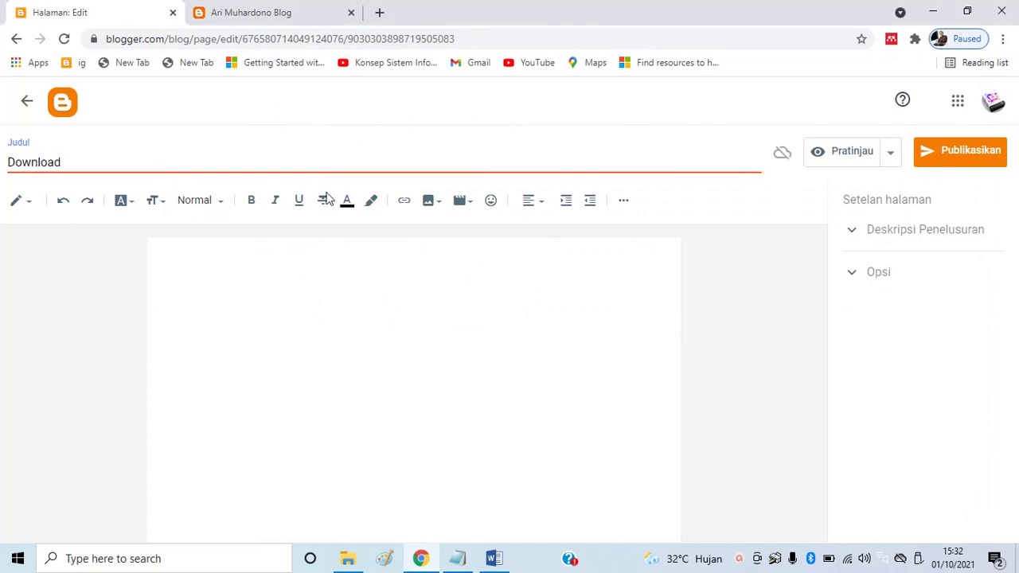
click(964, 155)
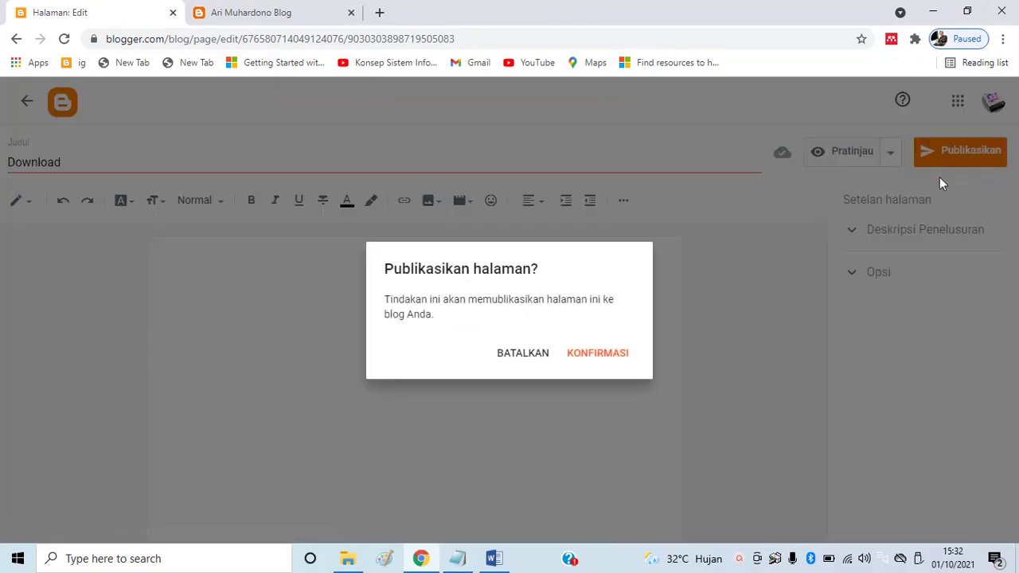
click(620, 360)
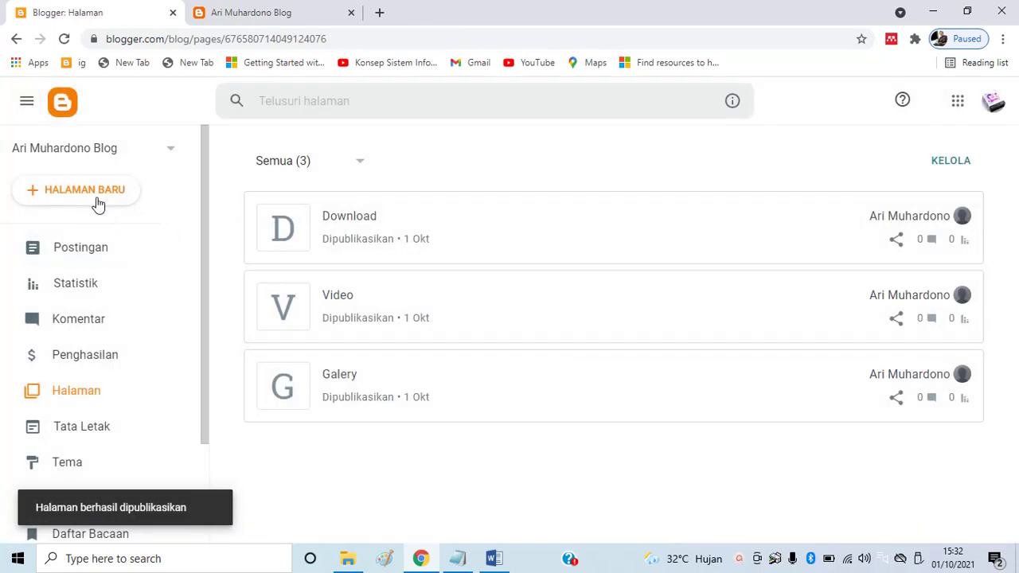
Create a blank blog page titled Contact Me, checking the notes for the page name, and publish it
click(94, 196)
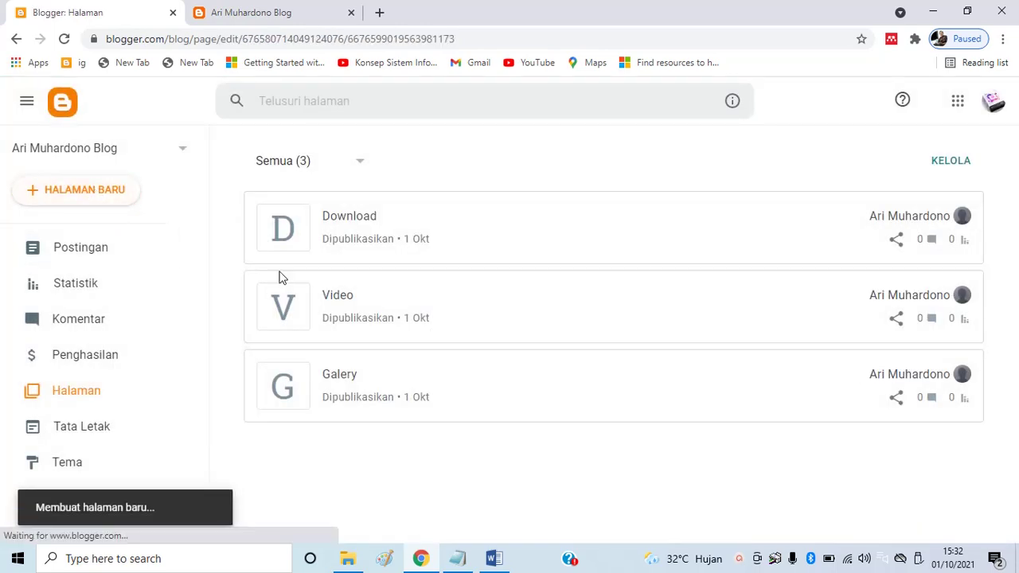
key(alt+Tab)
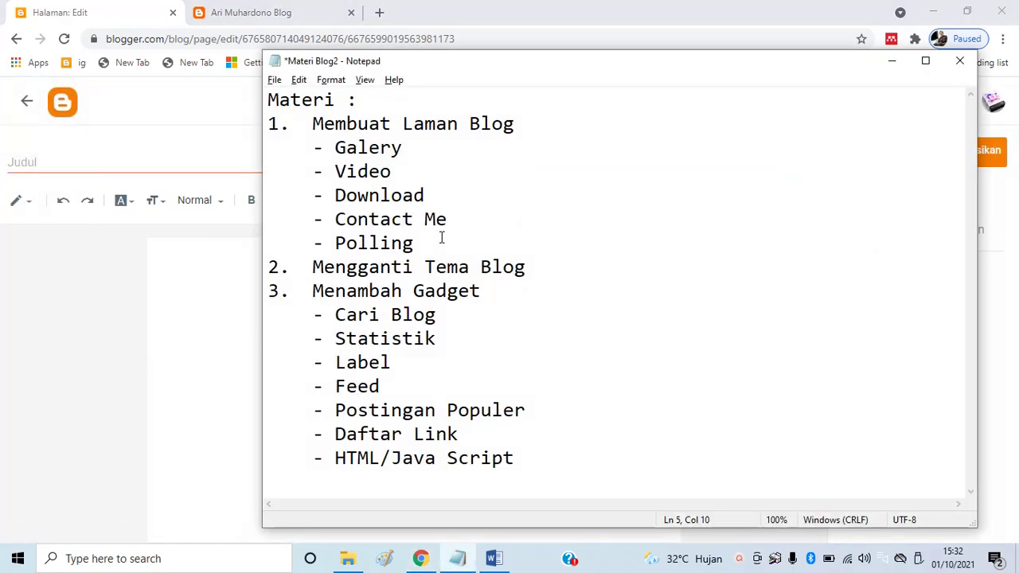
key(alt+Tab)
click(186, 156)
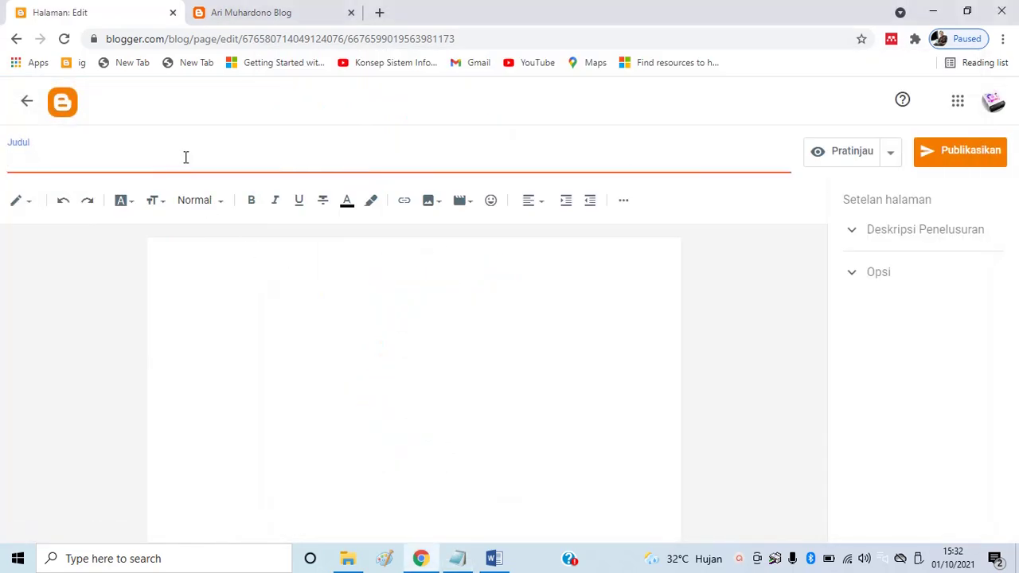
text(contact Me)
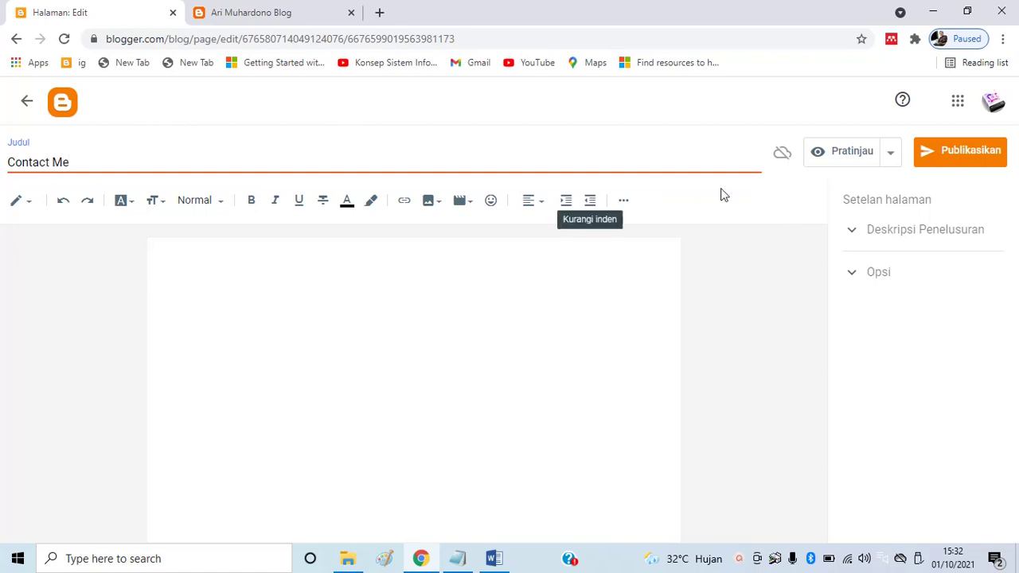
click(959, 157)
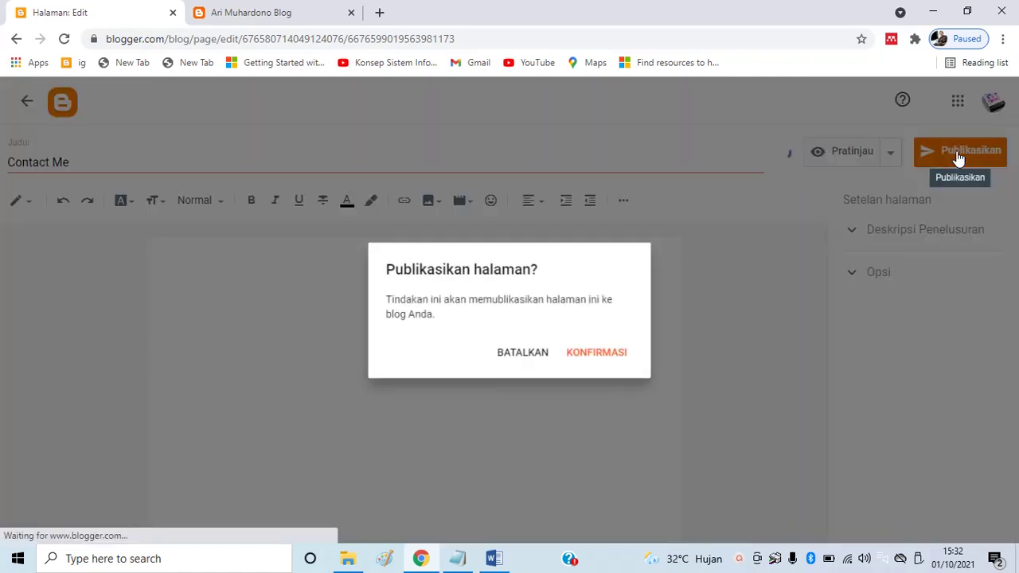
click(618, 353)
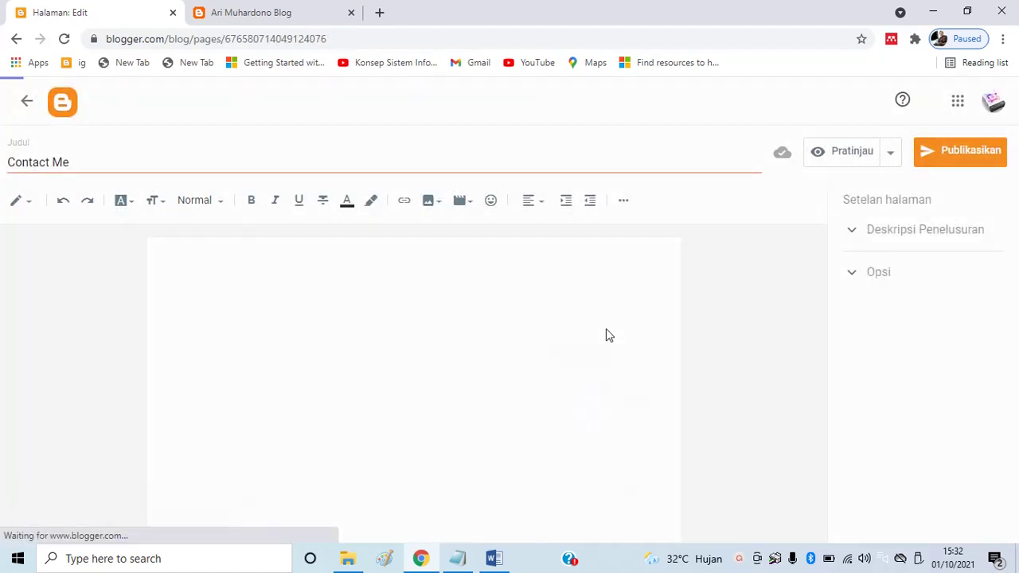
Look up the last page name in the notes, then create and publish a blank blog page titled Polling
key(alt+Tab)
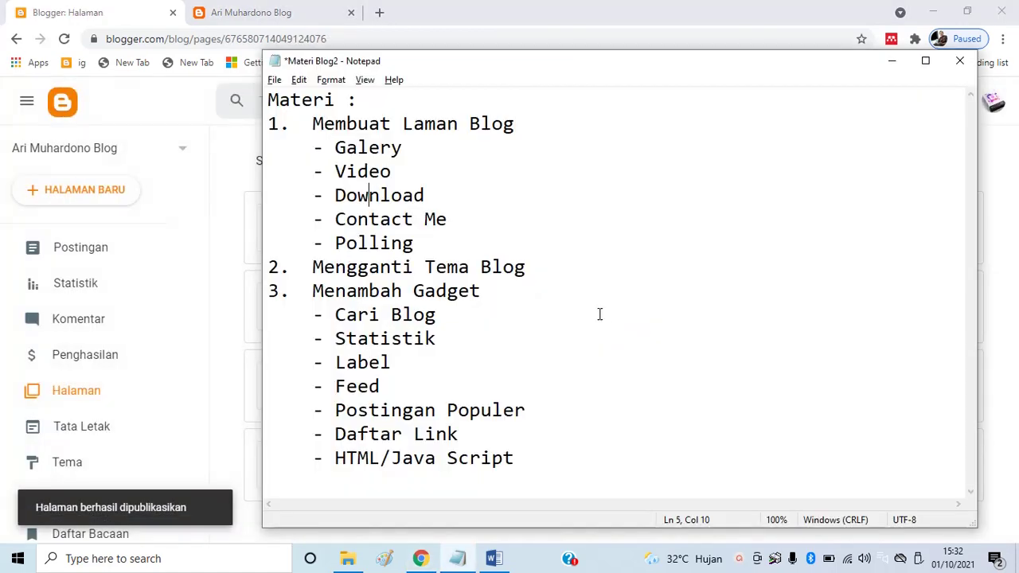
drag(417, 243, 344, 249)
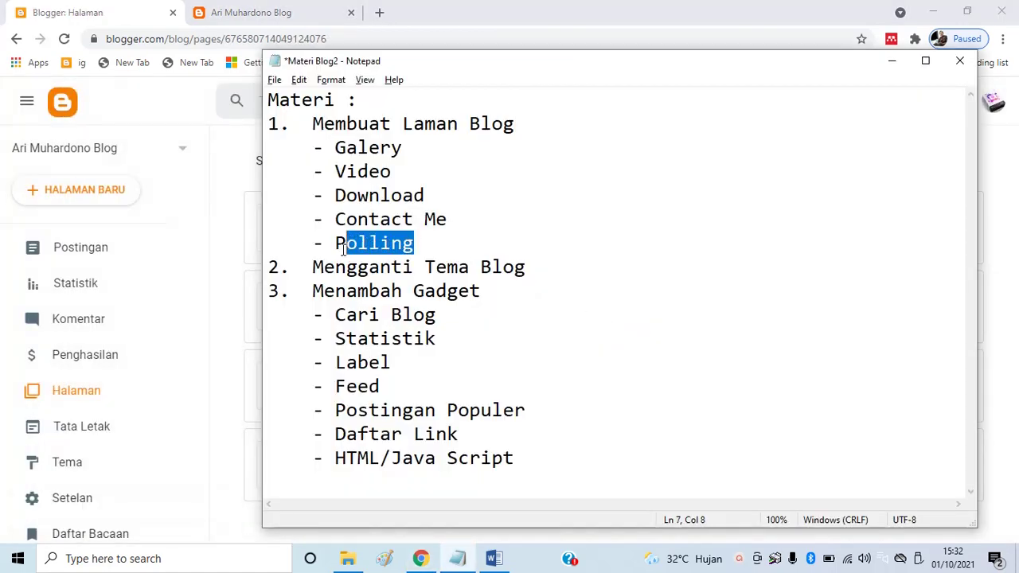
key(alt+Tab)
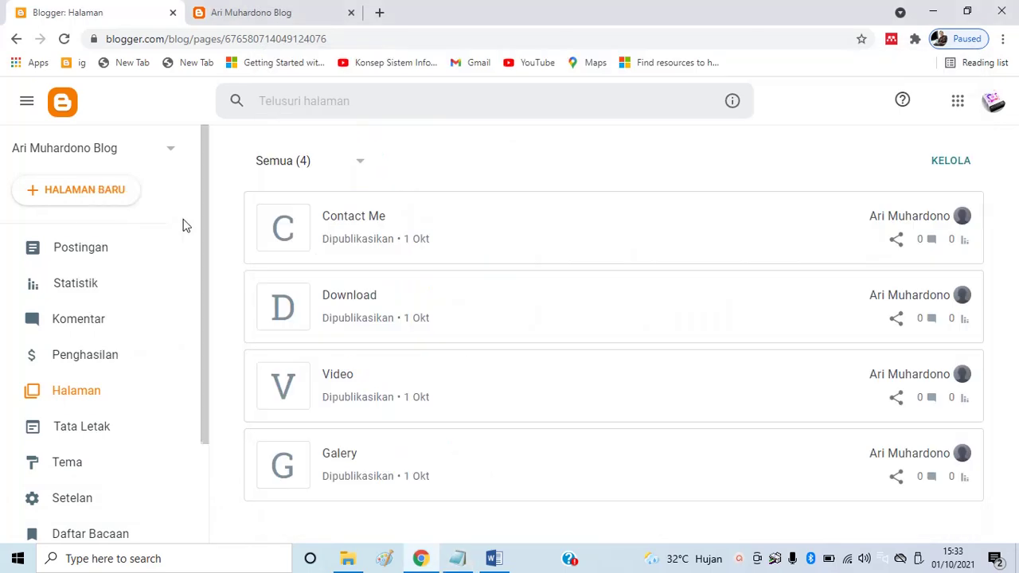
click(91, 191)
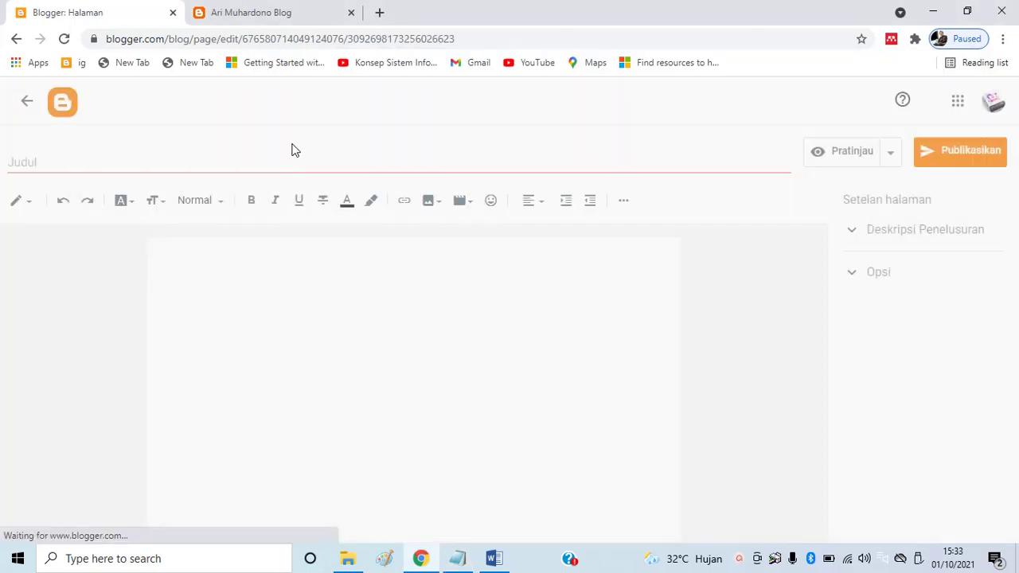
click(273, 162)
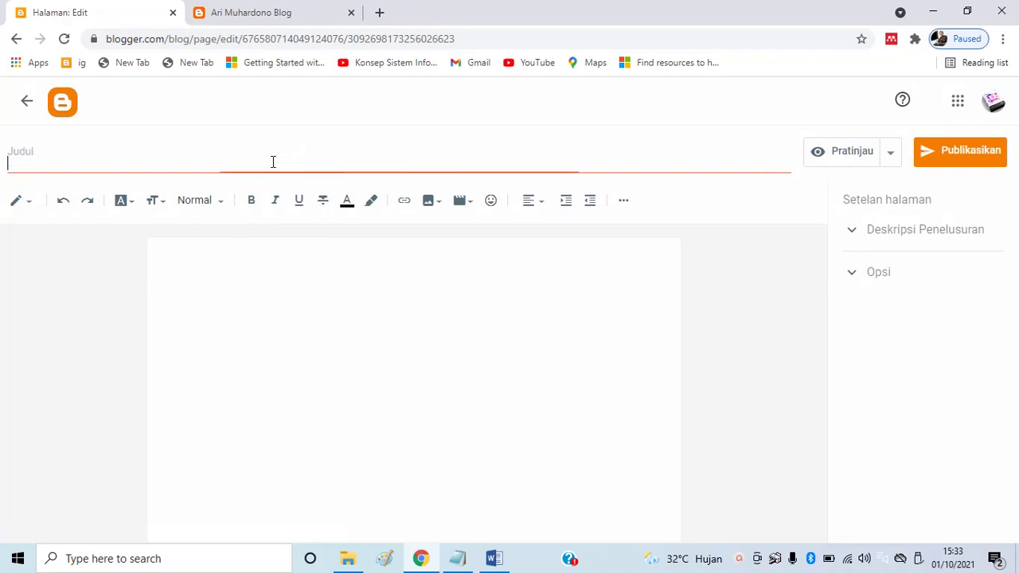
text(Polling)
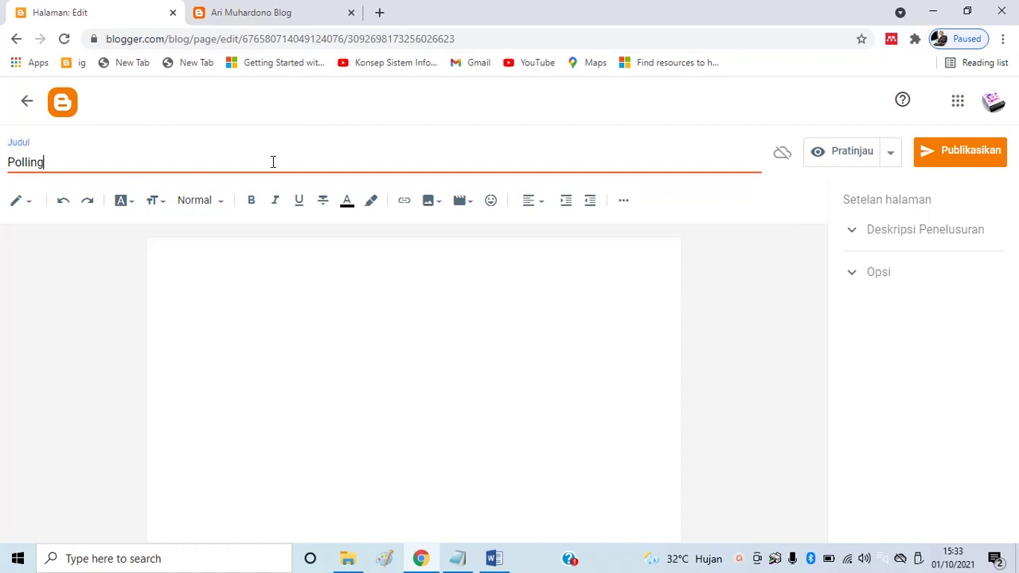
click(960, 161)
click(581, 360)
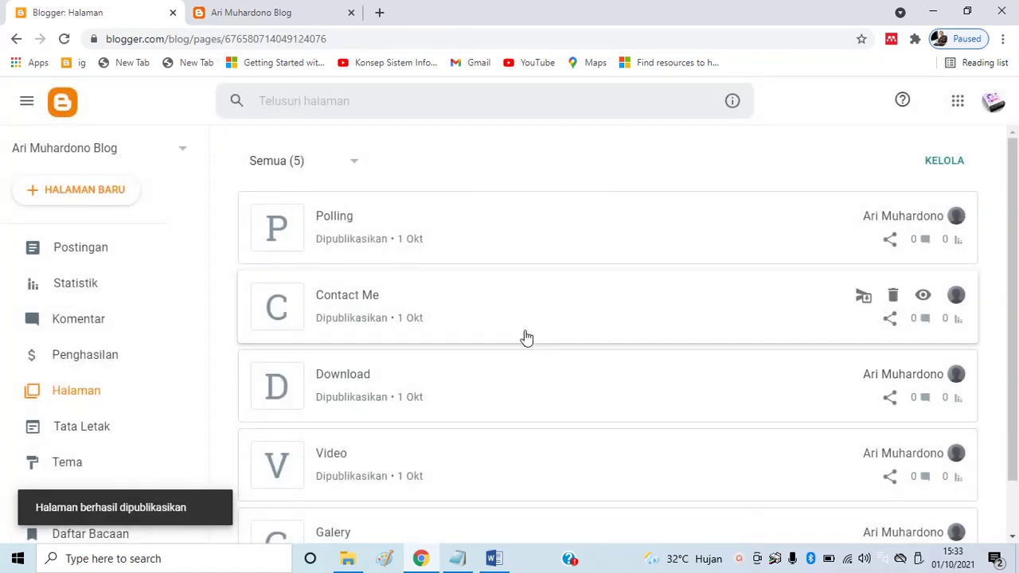
Review the list of published pages and reopen the live blog to check whether it shows the new pages
scroll(523, 339, down, 1)
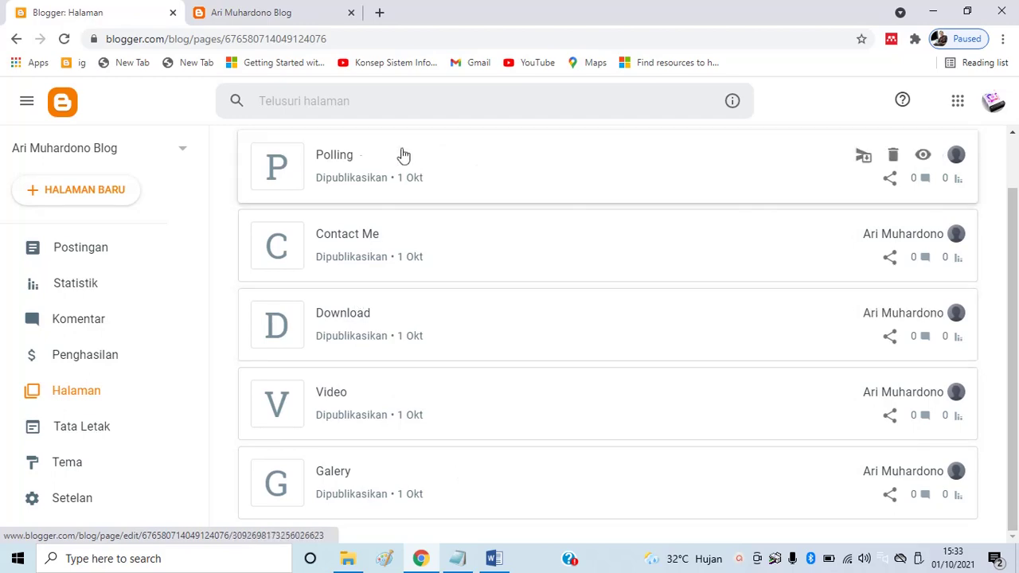
click(291, 11)
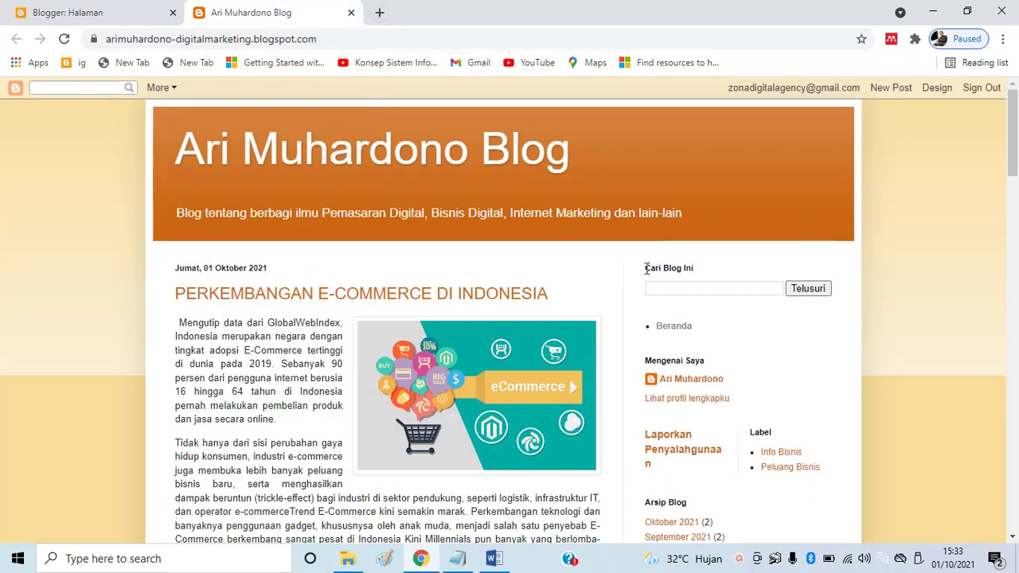
click(125, 14)
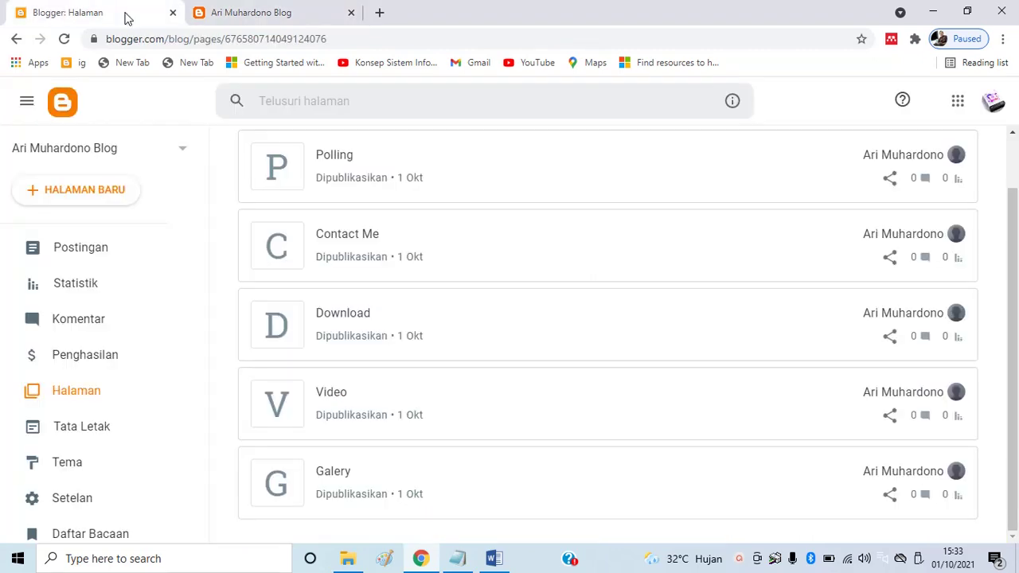
scroll(133, 467, down, 2)
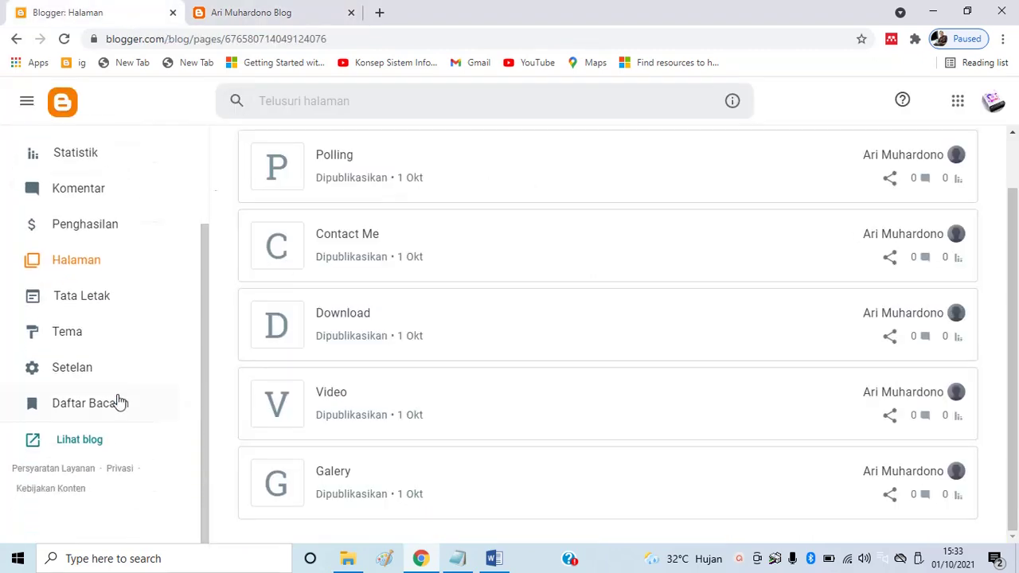
click(338, 13)
click(350, 12)
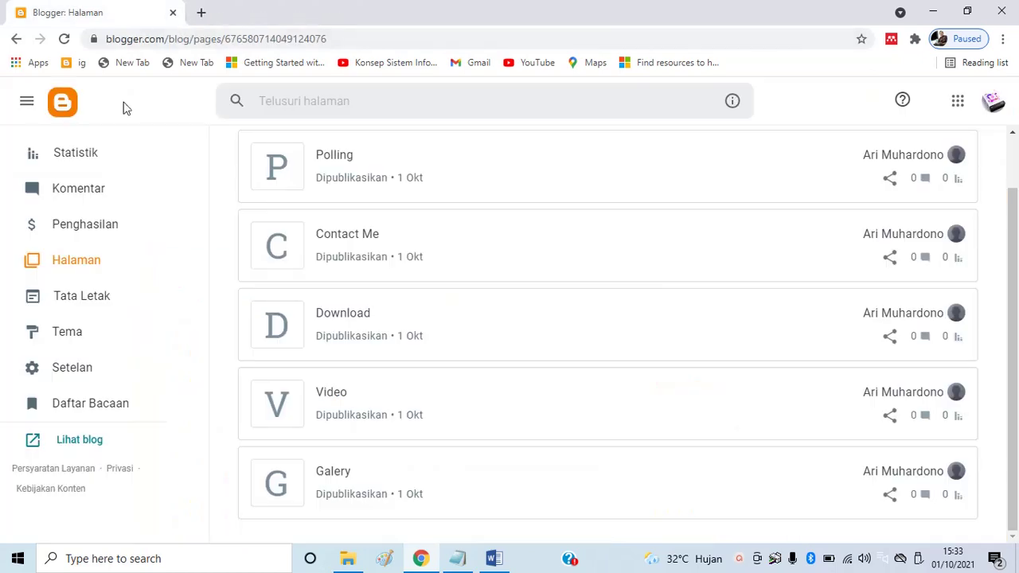
click(69, 438)
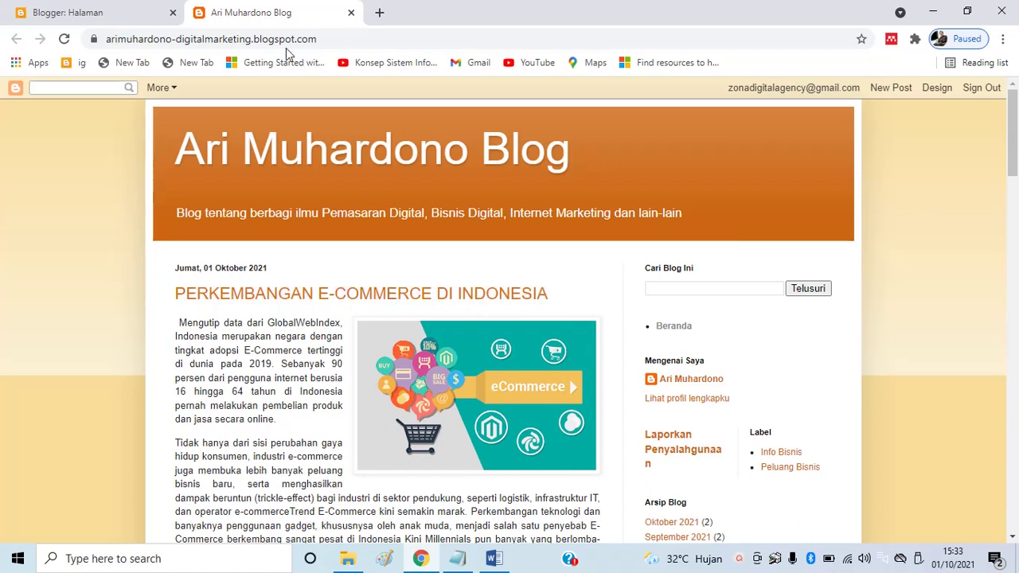
click(112, 17)
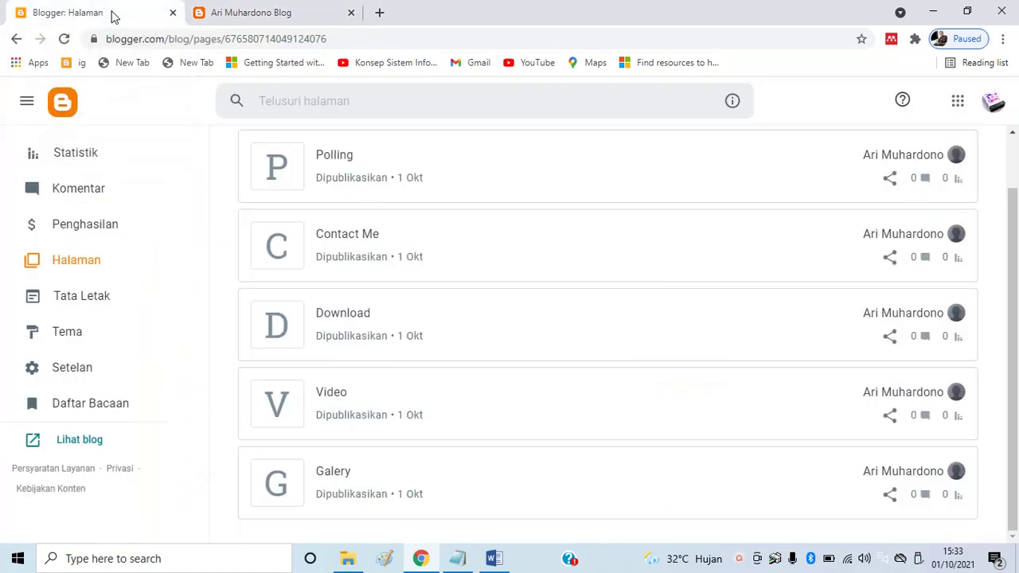
Examine the blog's Tata Letak layout, comparing its Navbar, Tajuk and Seluruh Kolom sections with the live blog
click(100, 297)
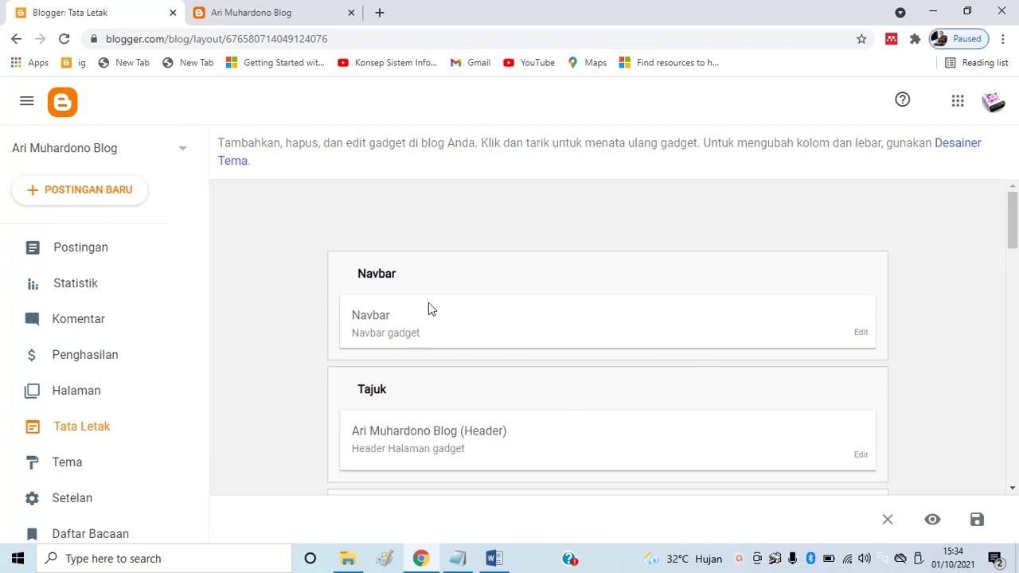
scroll(875, 322, down, 2)
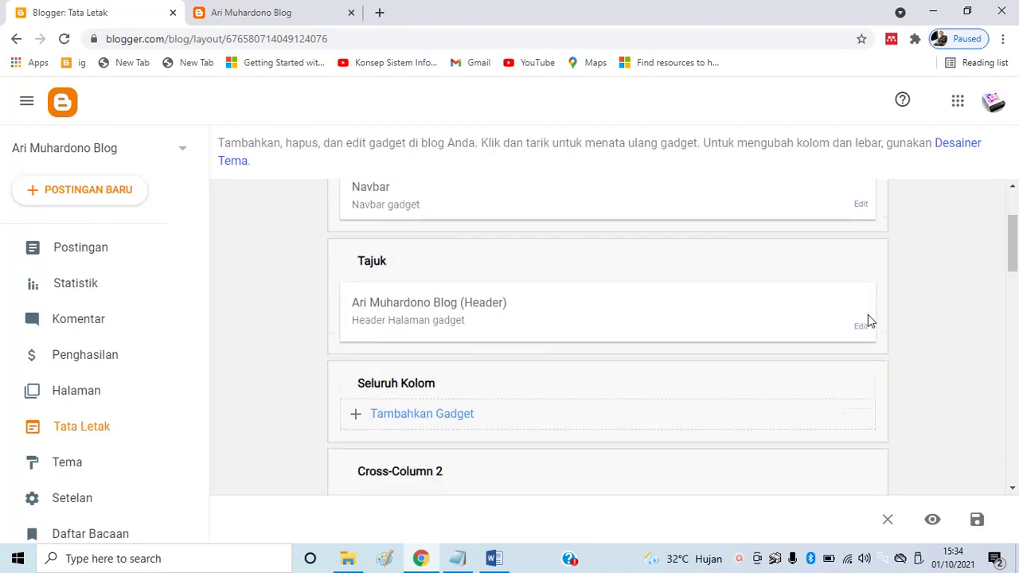
scroll(438, 260, up, 1)
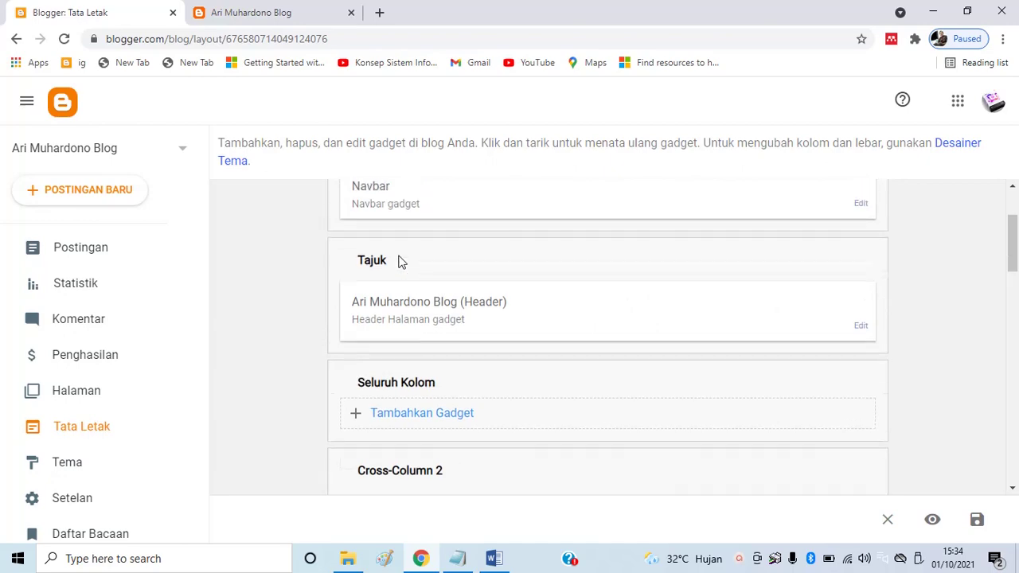
click(272, 21)
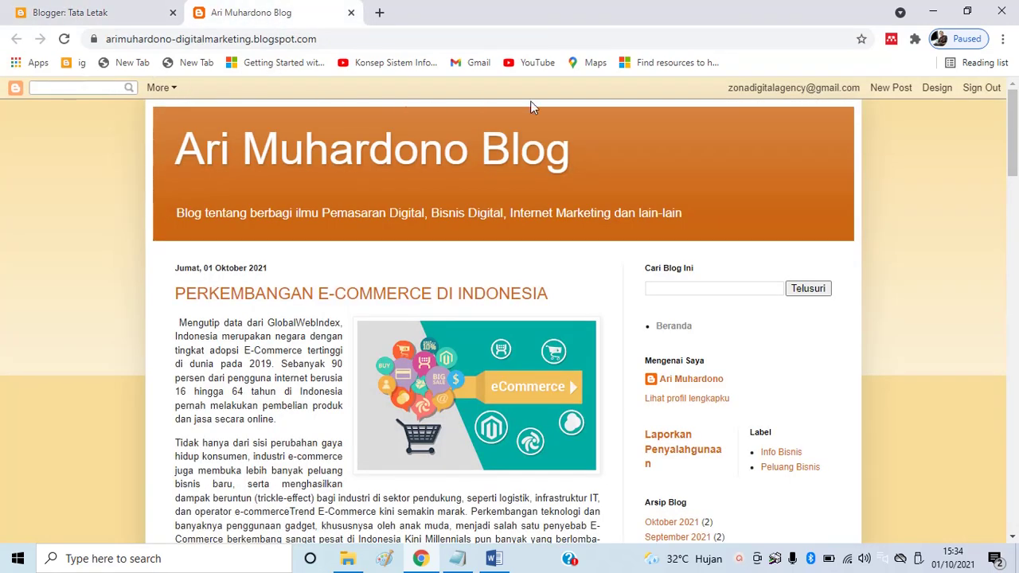
click(53, 16)
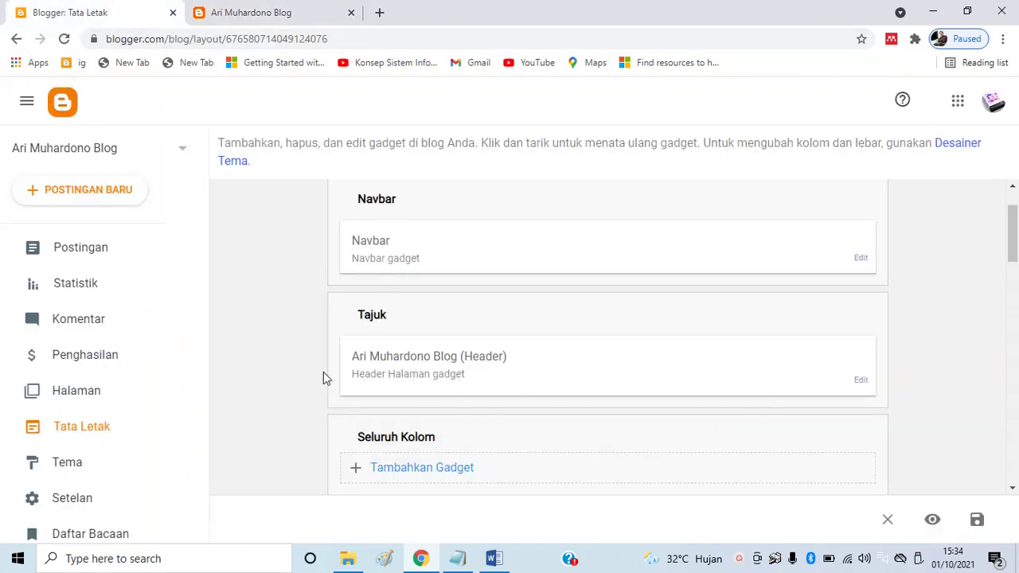
scroll(532, 276, down, 2)
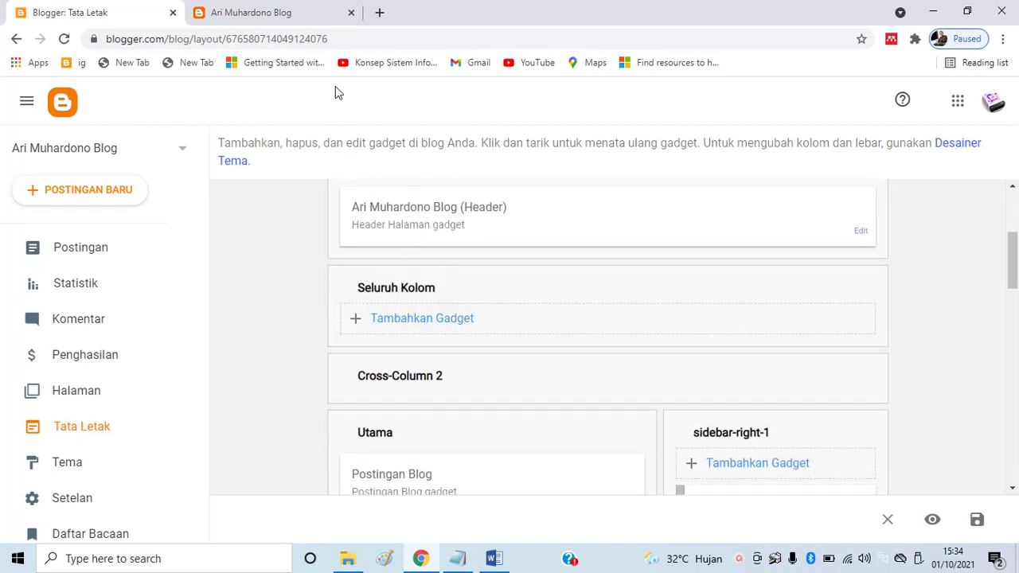
click(308, 13)
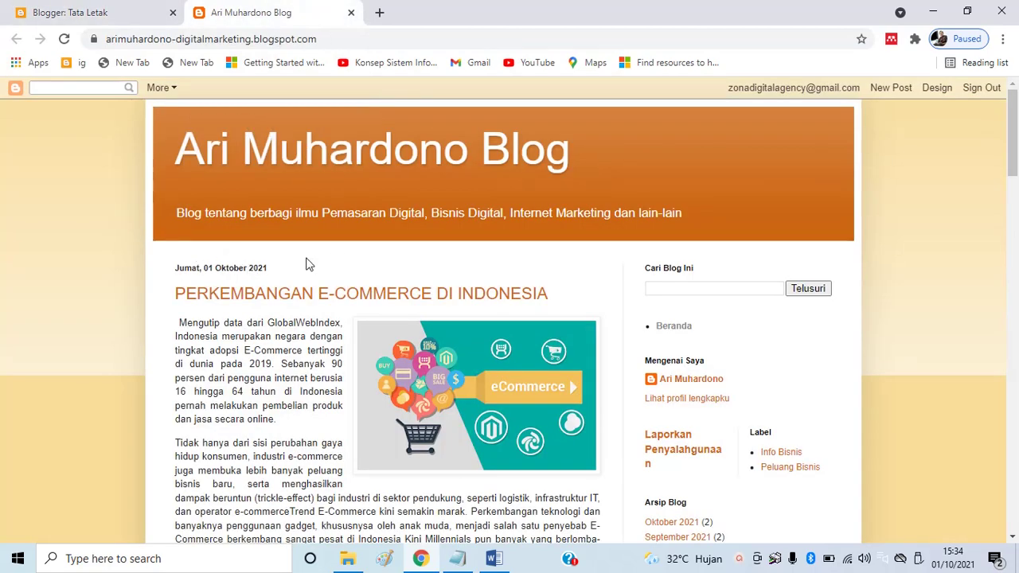
click(63, 13)
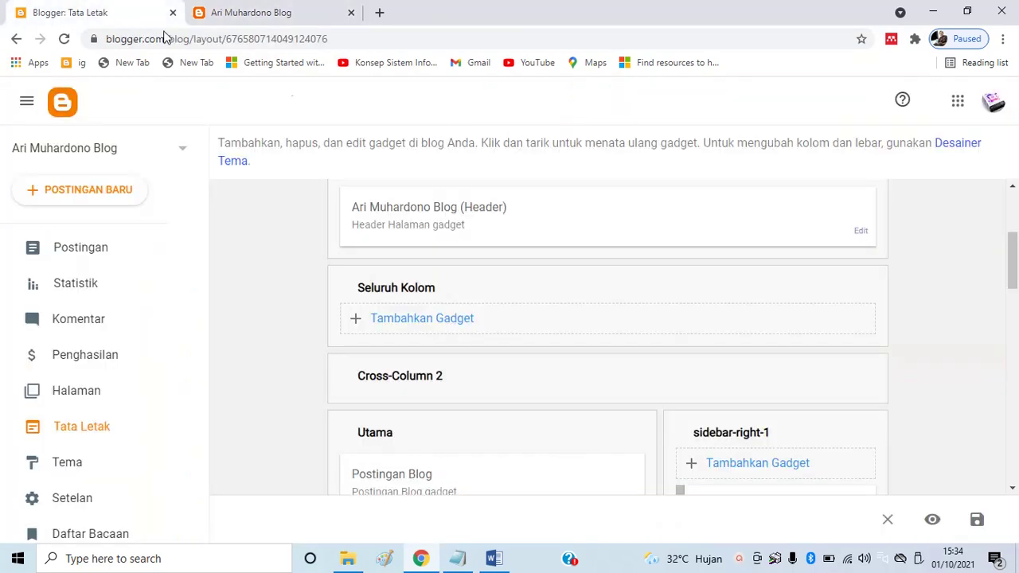
Choose the Halaman gadget for the Seluruh Kolom section of the blog layout and open its configuration
click(433, 320)
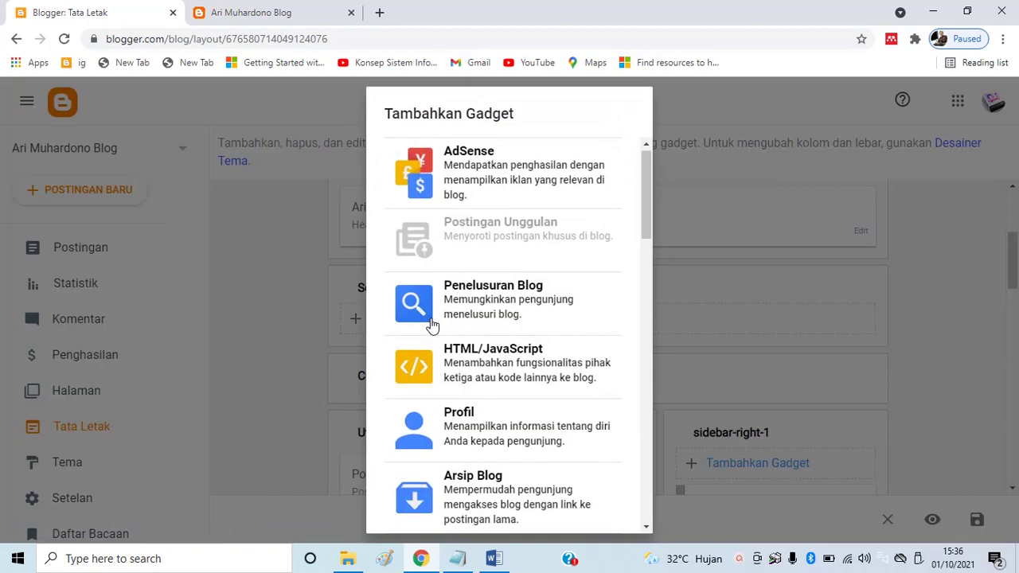
drag(649, 216, 643, 319)
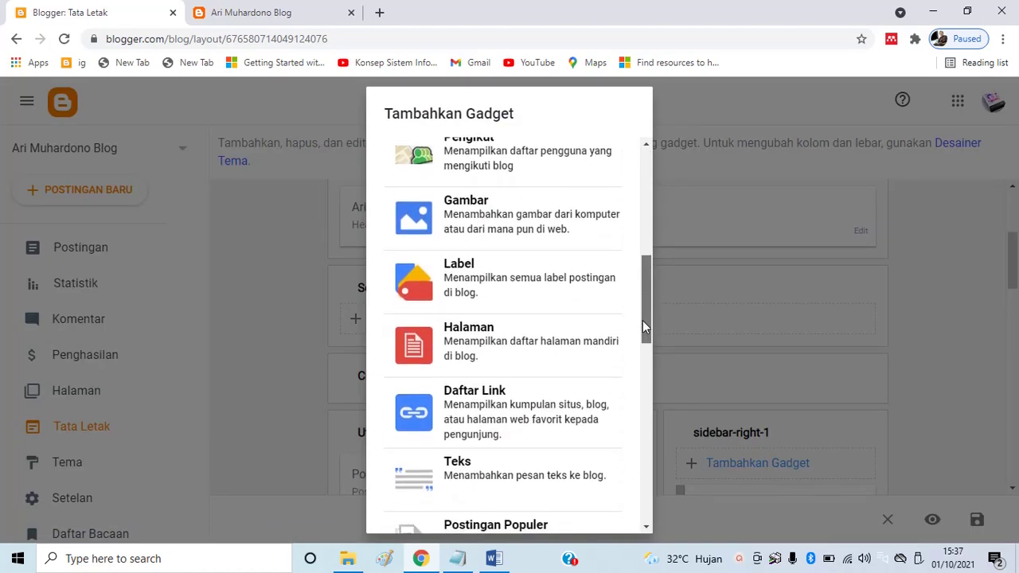
click(462, 342)
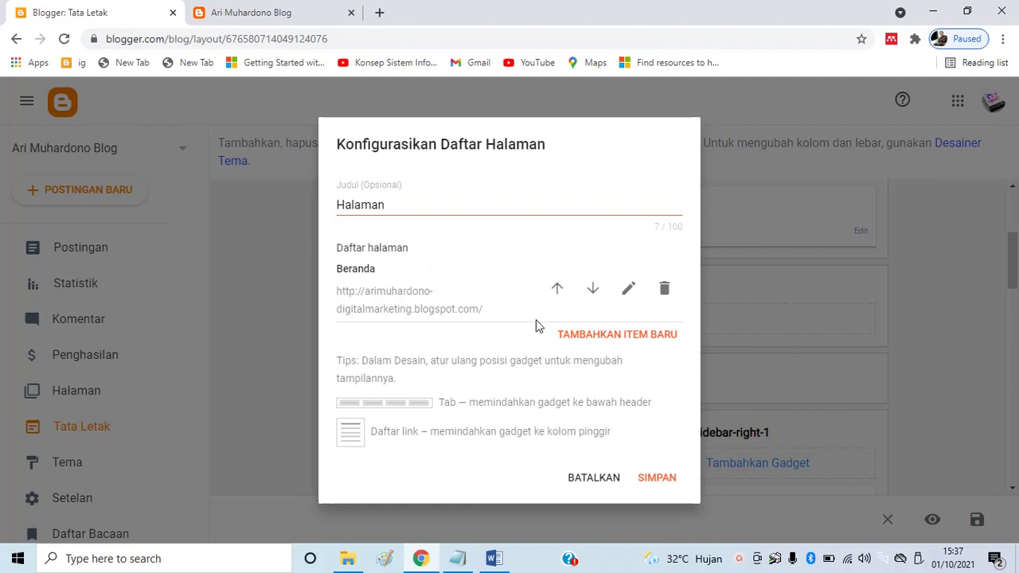
Add the existing Galery page as a new item in the Halaman gadget's page list
click(619, 336)
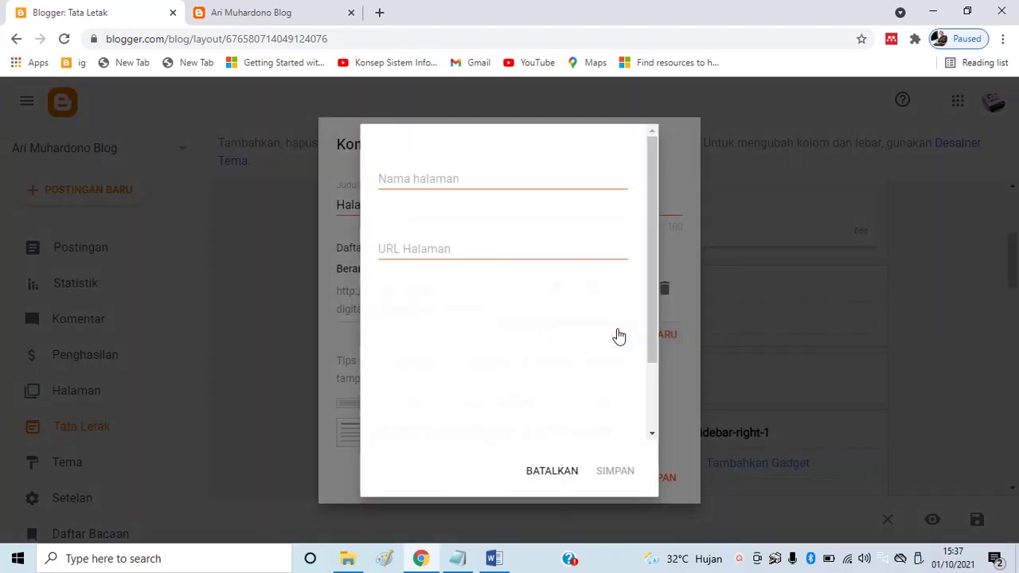
click(459, 177)
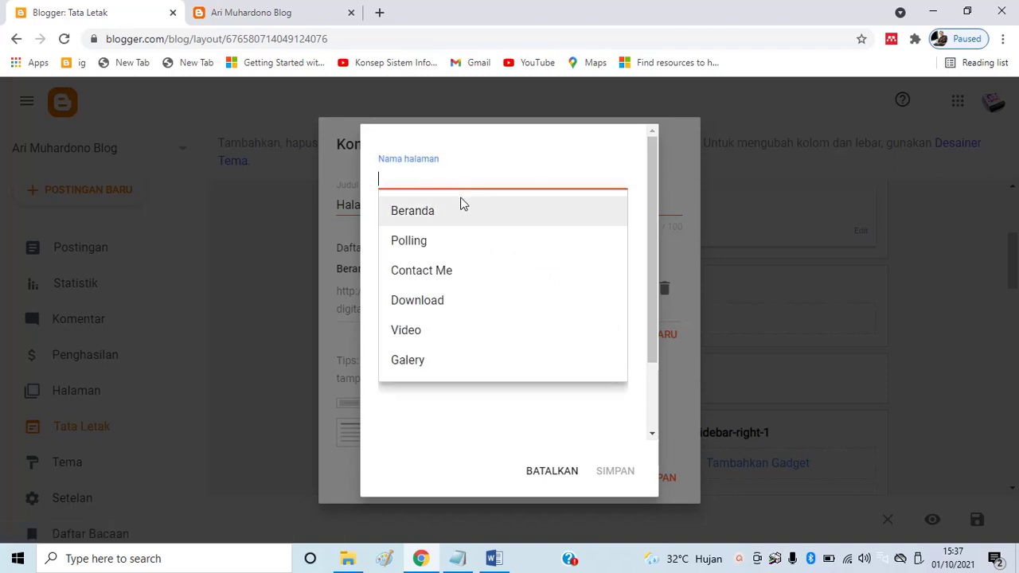
click(423, 361)
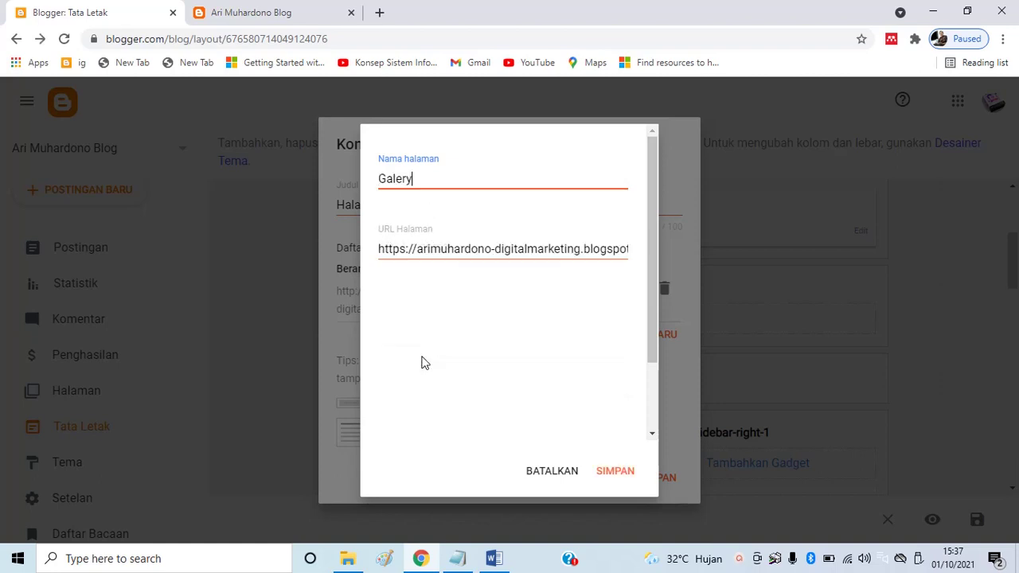
click(617, 472)
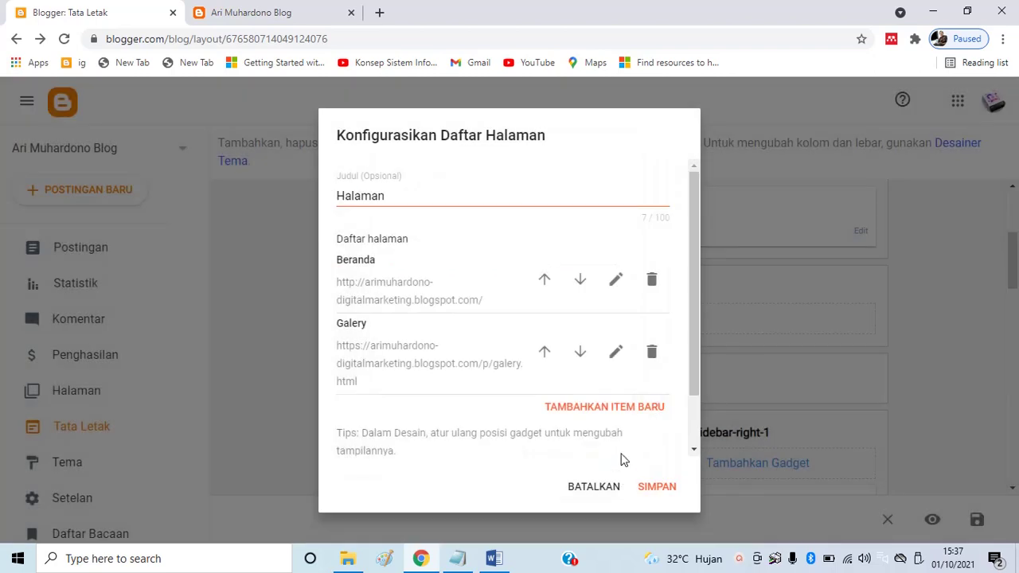
Add the existing Video page as a new item in the Halaman gadget's page list
click(649, 407)
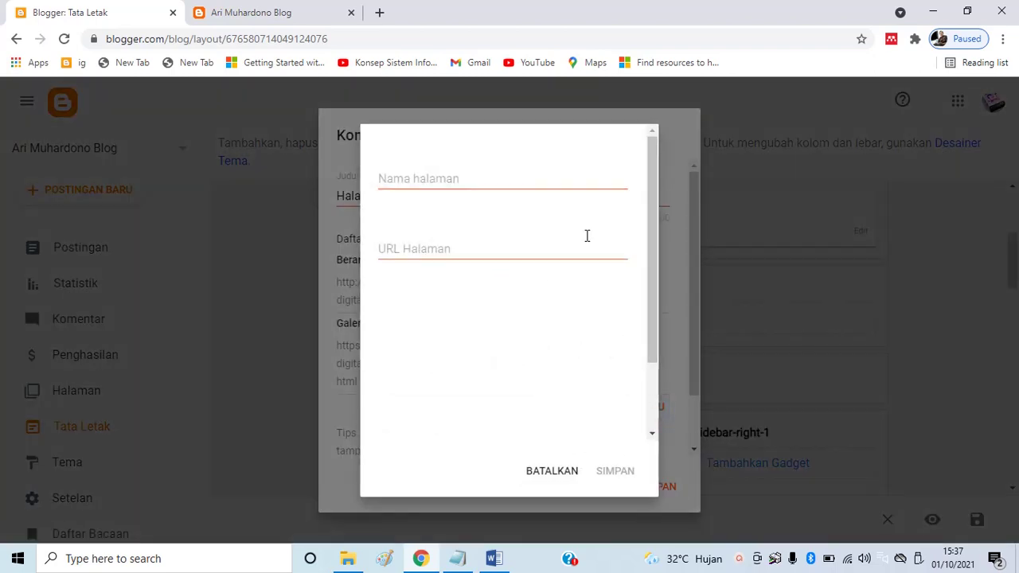
click(569, 181)
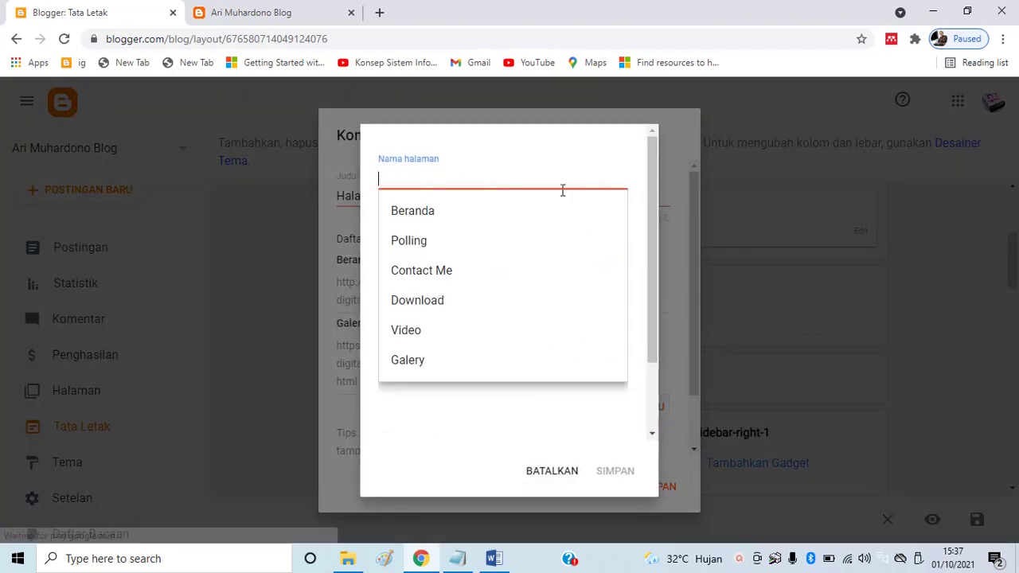
click(494, 330)
click(633, 471)
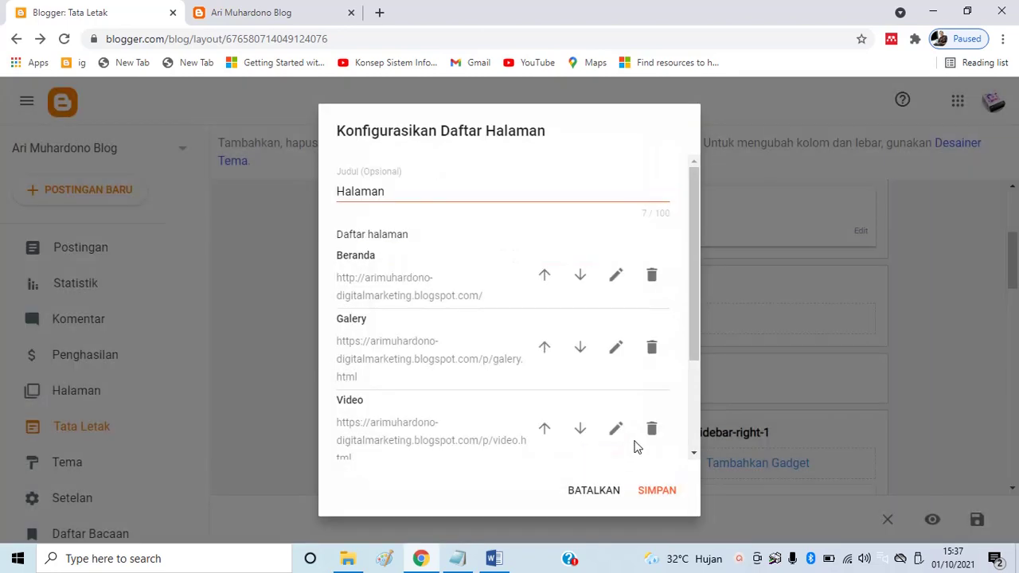
Add the existing Download page as a new item below Video in the gadget's page list
scroll(628, 398, down, 2)
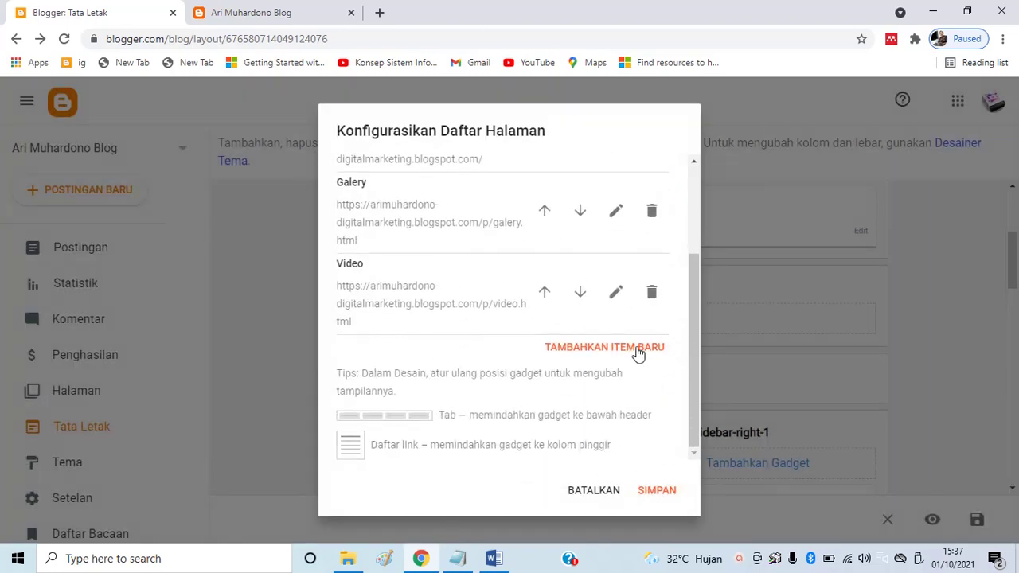
click(637, 351)
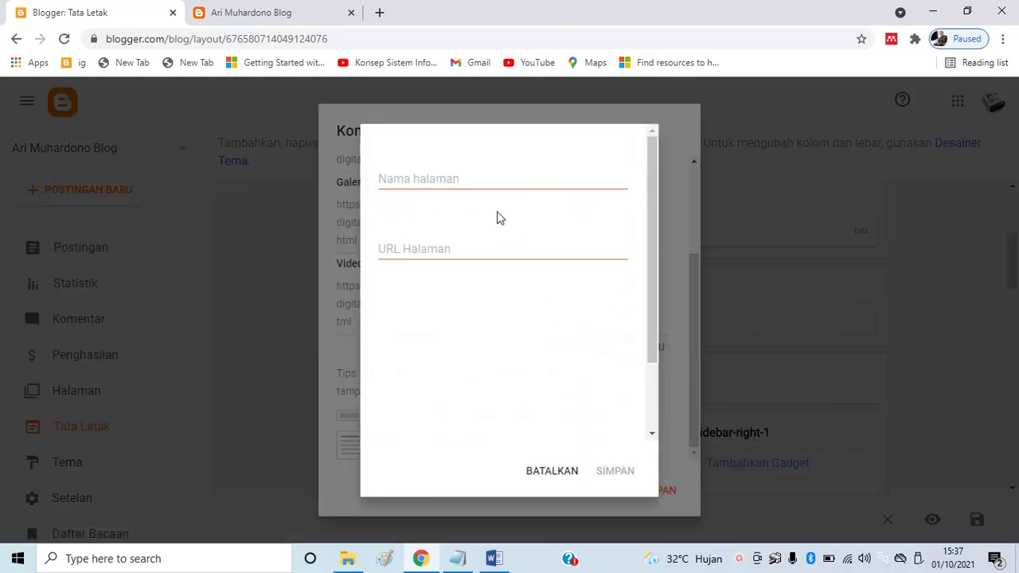
click(470, 177)
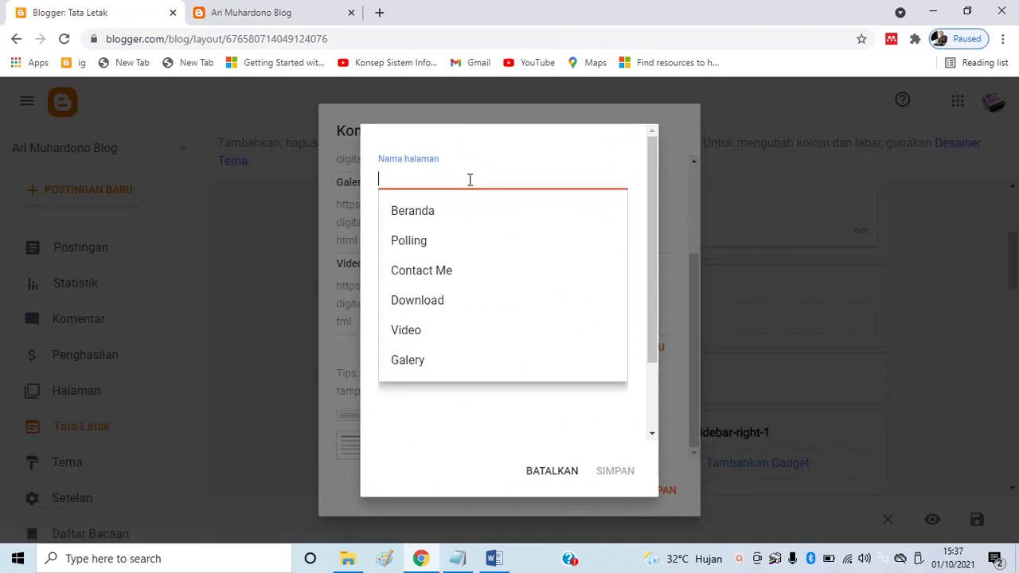
click(436, 301)
click(617, 471)
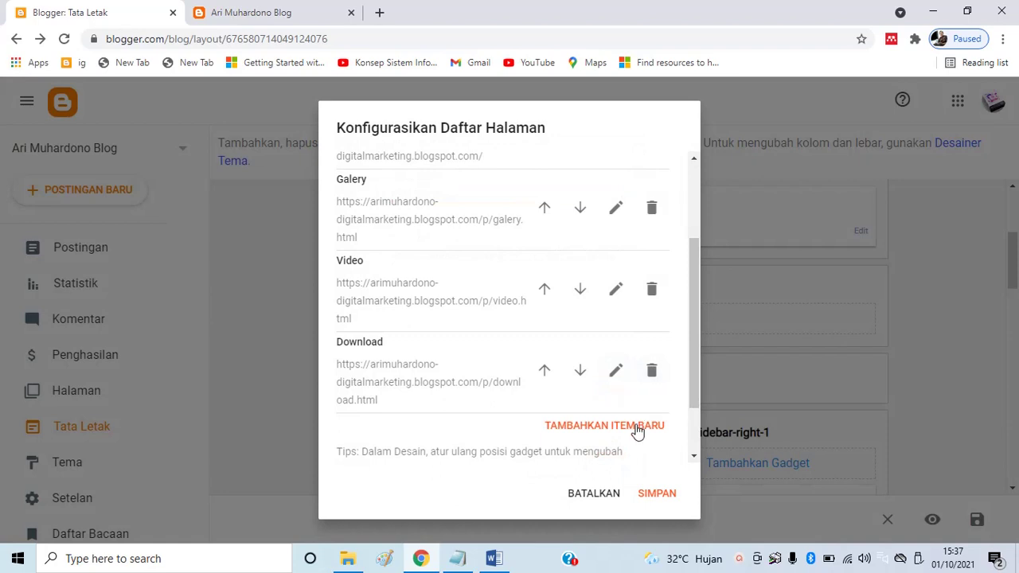
Add the existing Contact Me page as a new item below Download in the gadget's page list
click(638, 428)
click(500, 175)
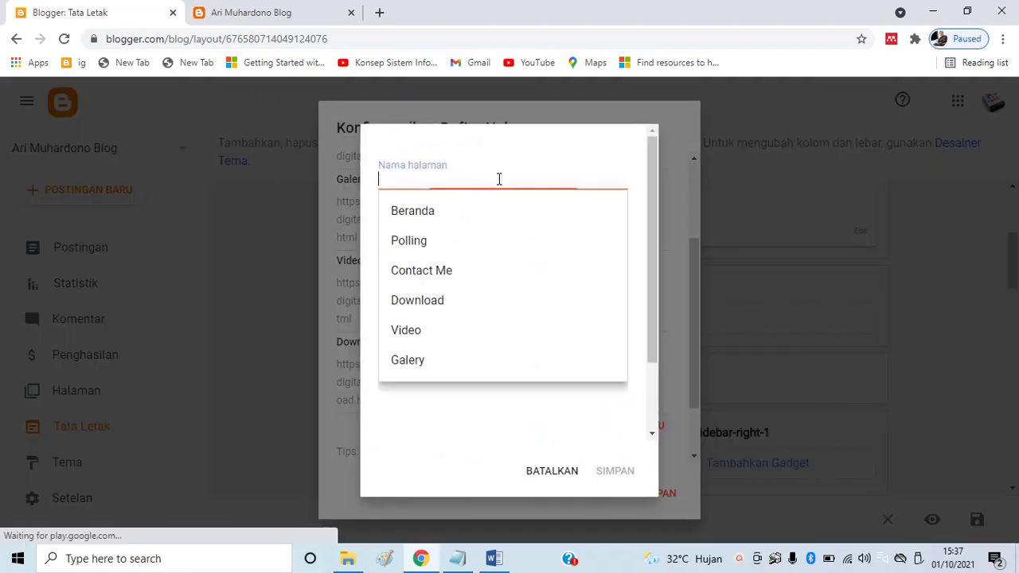
click(451, 273)
click(626, 471)
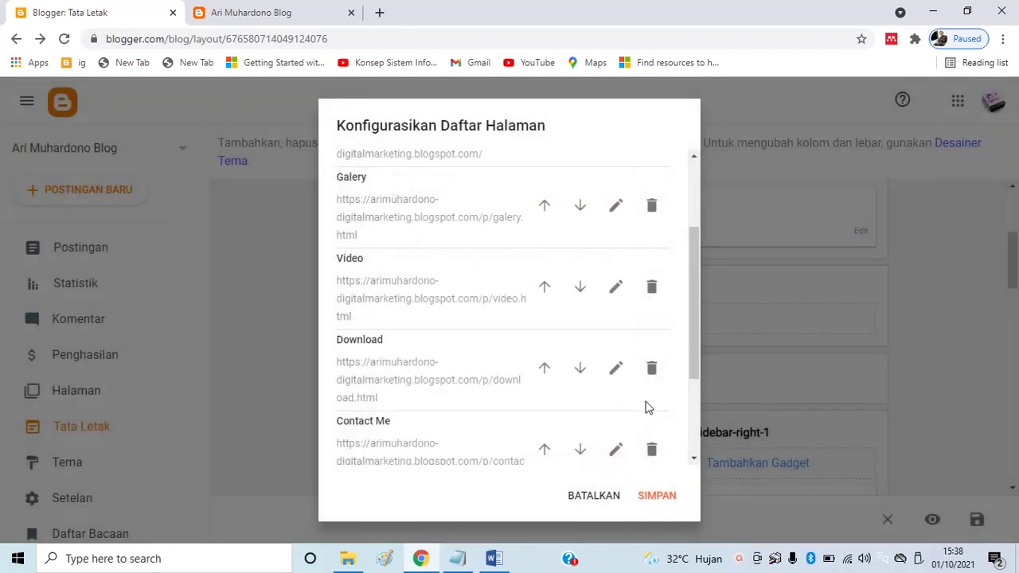
Add the existing Polling page as the last item in the gadget's page list
scroll(685, 387, down, 3)
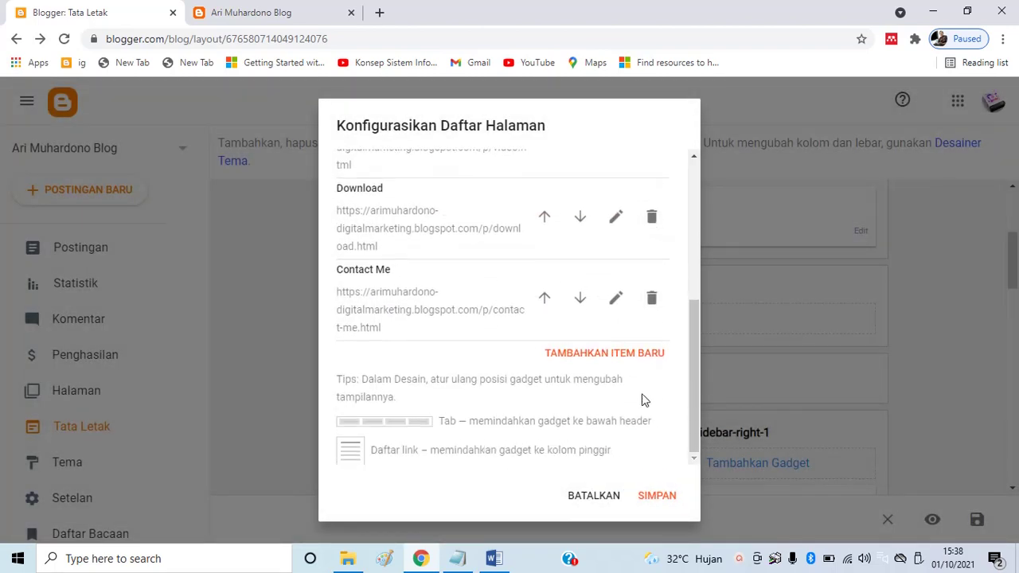
click(618, 352)
click(485, 176)
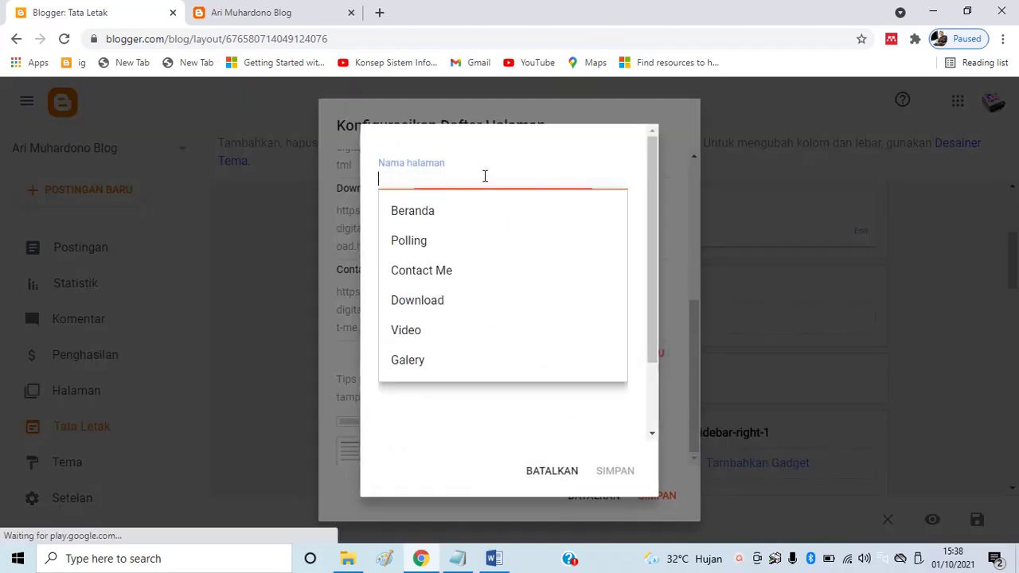
scroll(448, 303, down, 2)
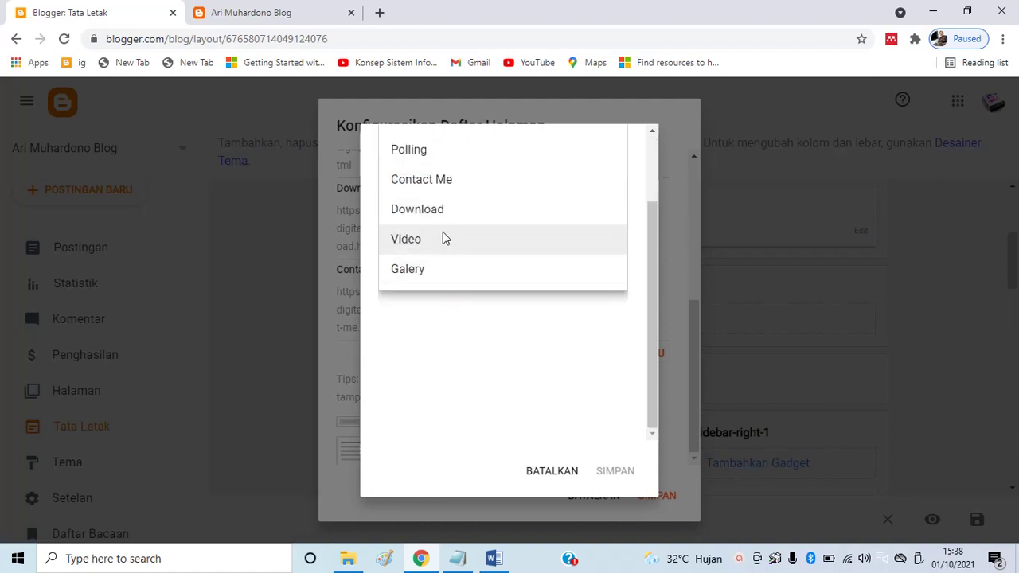
scroll(444, 238, up, 2)
click(440, 240)
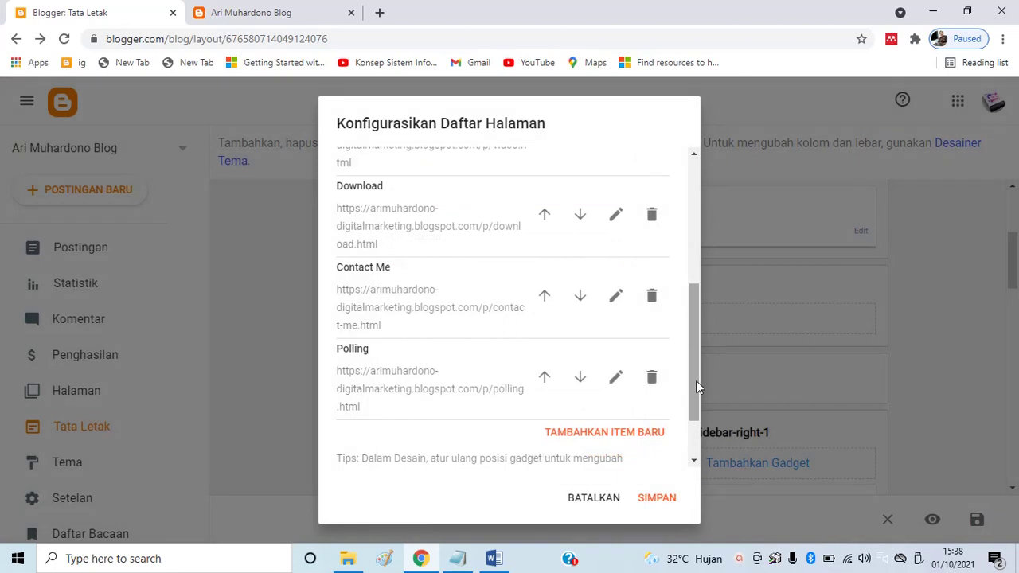
Review the gadget's page list from Beranda to Polling and save the Halaman gadget in the Seluruh Kolom section
drag(696, 381, 683, 247)
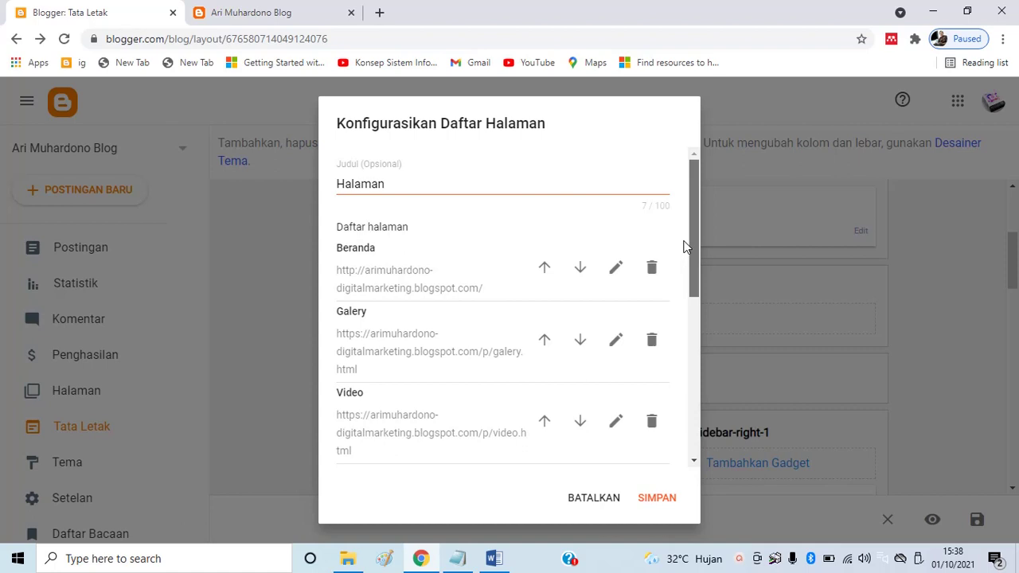
drag(684, 249, 689, 269)
scroll(370, 410, down, 4)
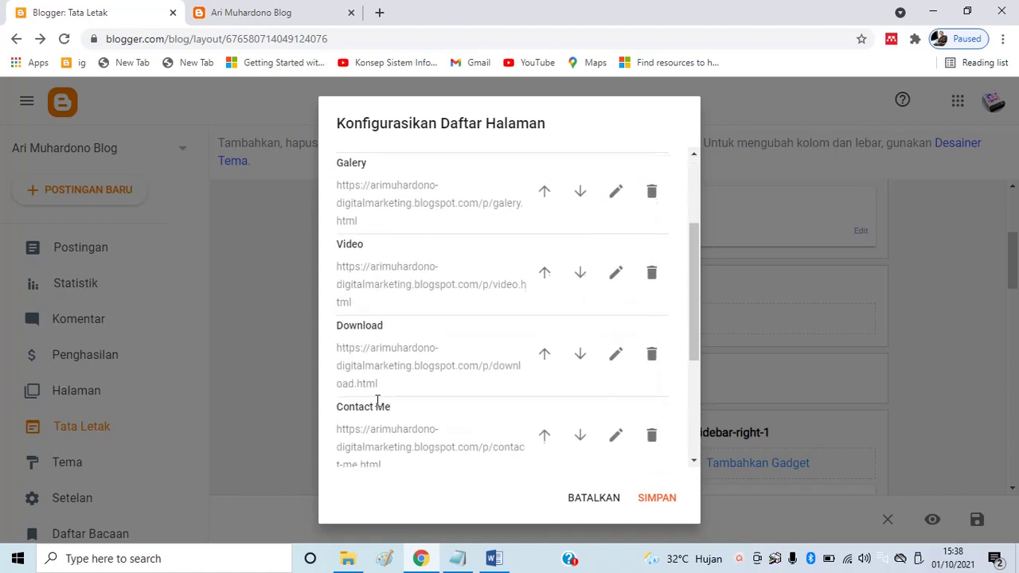
scroll(410, 344, down, 1)
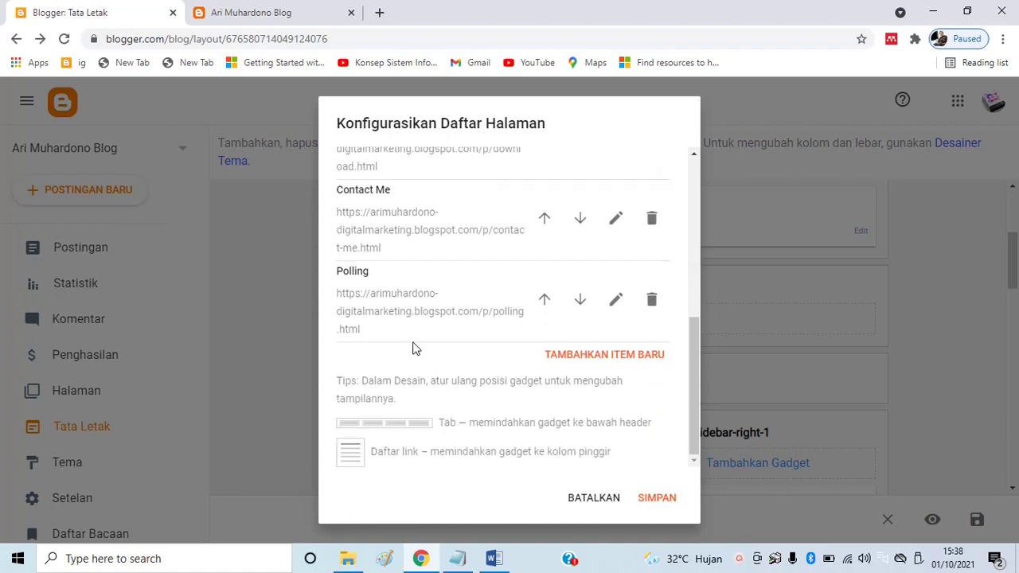
click(657, 500)
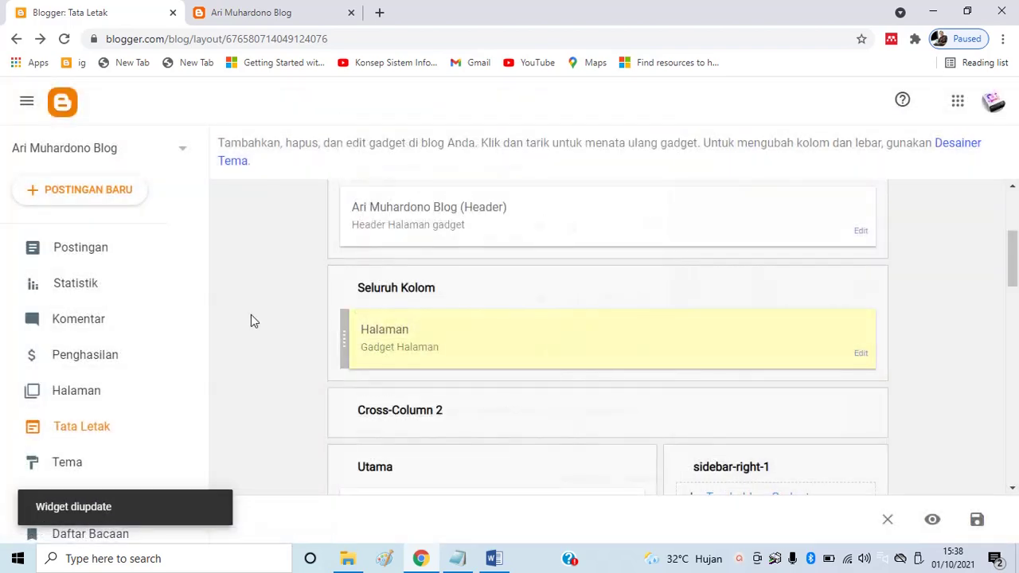
Open the live blog to check its page links under the header, and consult the Materi notes for the following topic
scroll(268, 308, down, 4)
scroll(146, 417, down, 2)
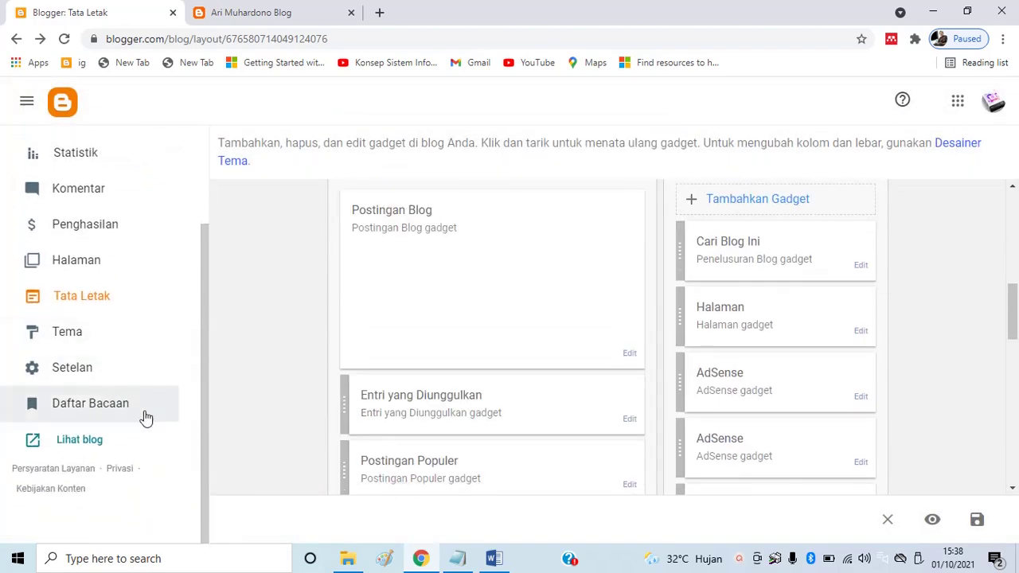
click(85, 441)
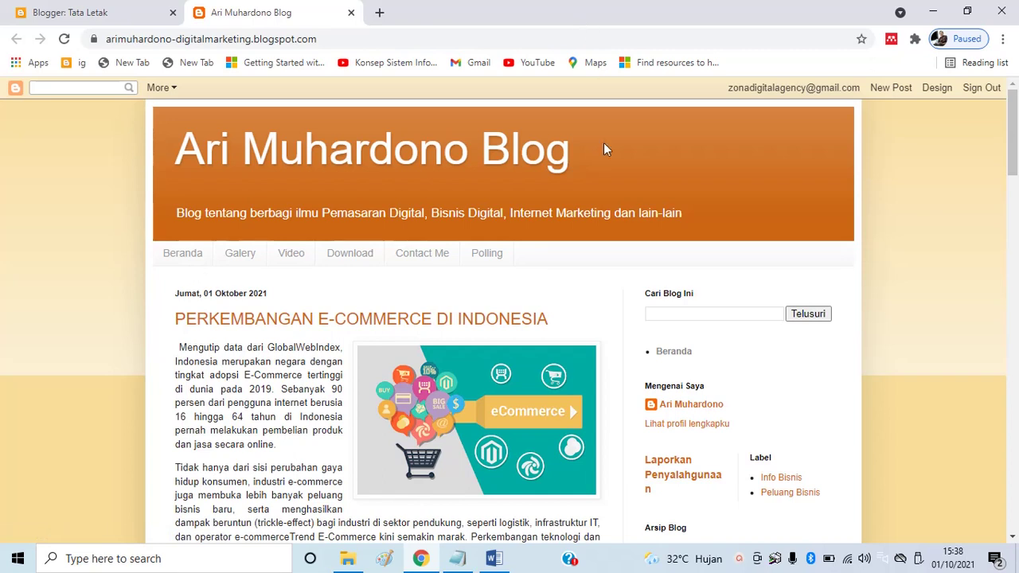
click(459, 560)
click(426, 137)
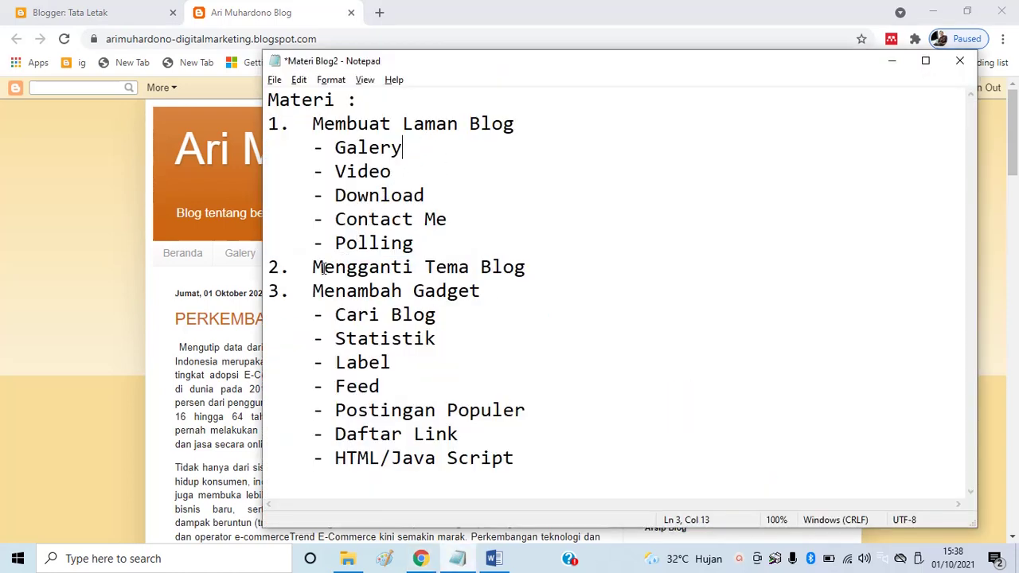
click(117, 271)
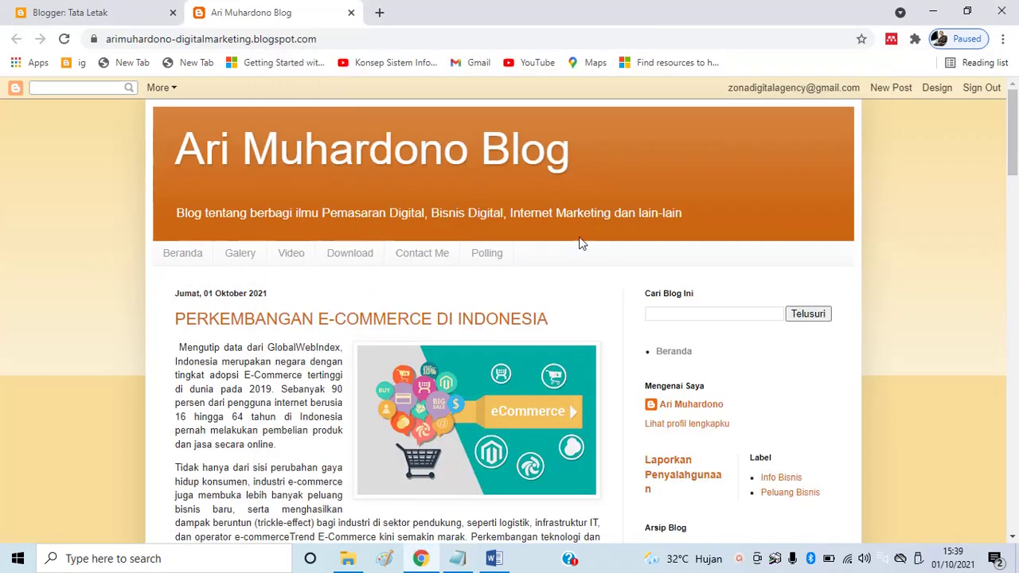
Look through the live blog's posts and sidebar in the current theme, and close the live blog
scroll(557, 207, down, 10)
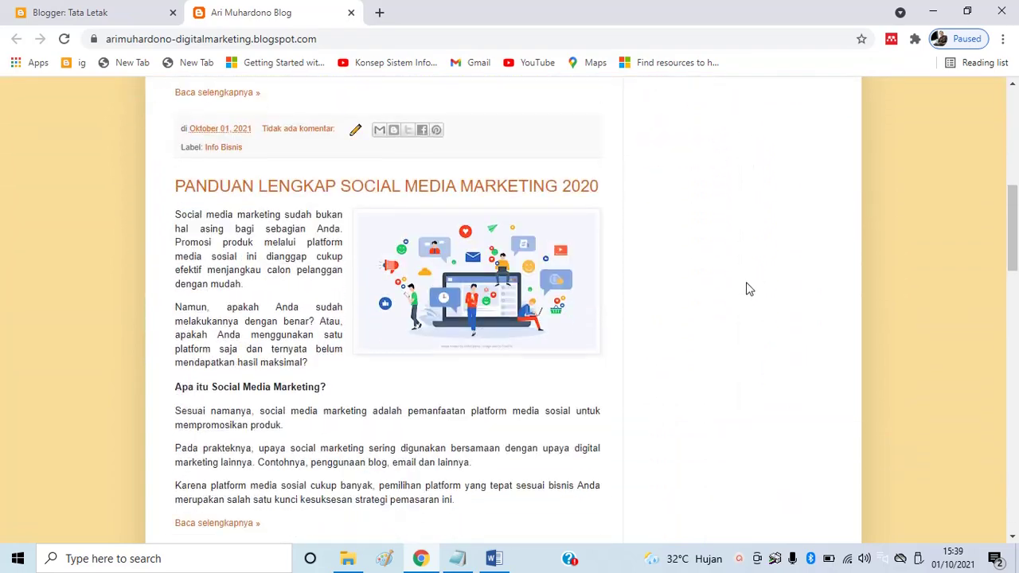
scroll(626, 335, down, 6)
scroll(712, 300, up, 12)
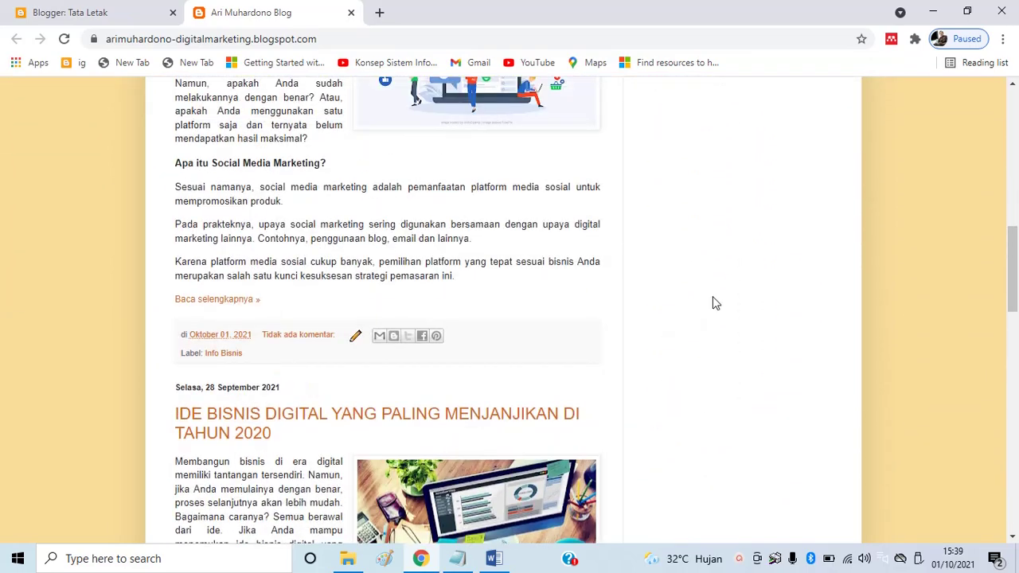
scroll(754, 270, up, 3)
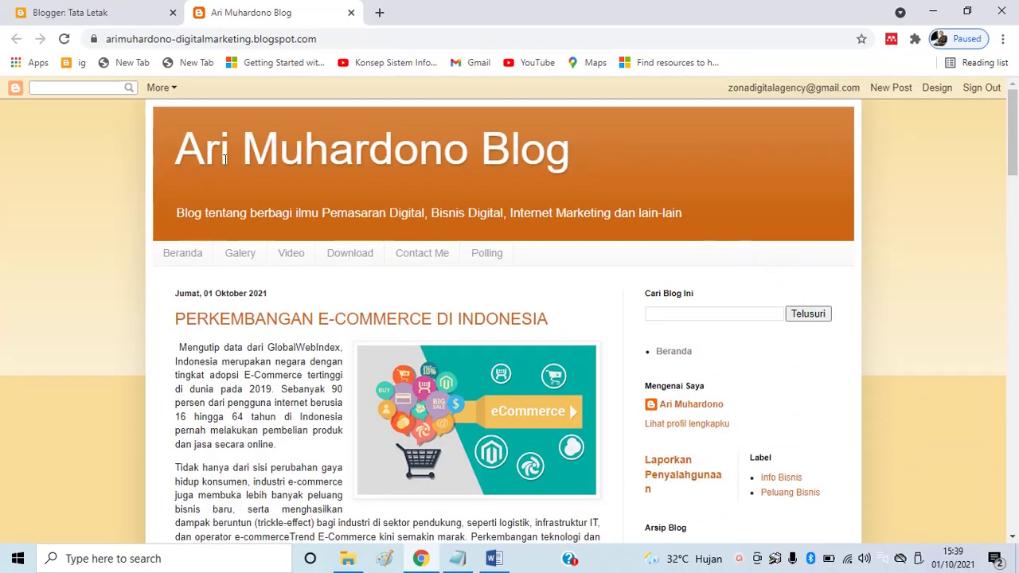
click(351, 14)
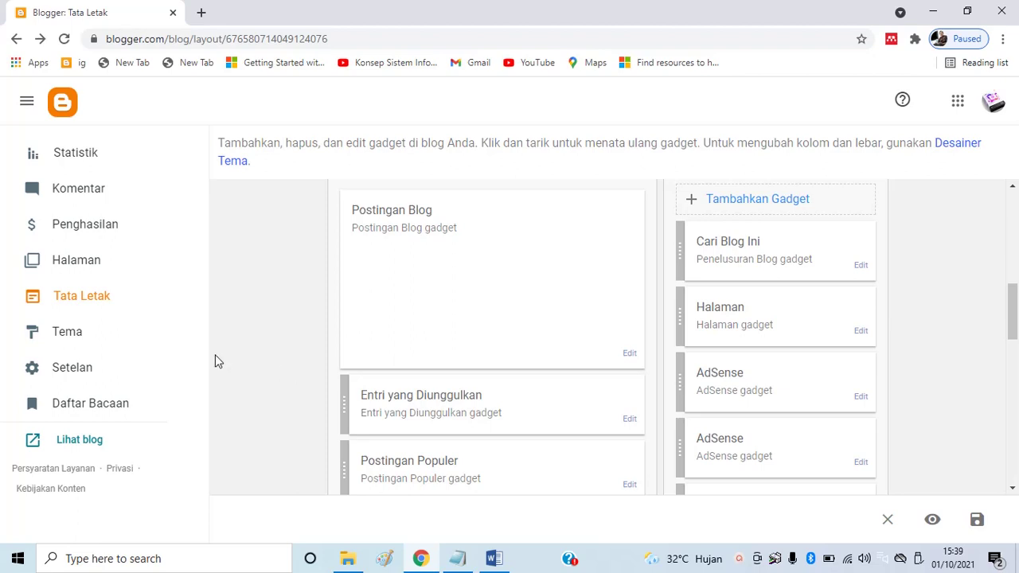
Open the blog's Tema page and examine the currently applied Simple Bold theme
scroll(180, 284, up, 2)
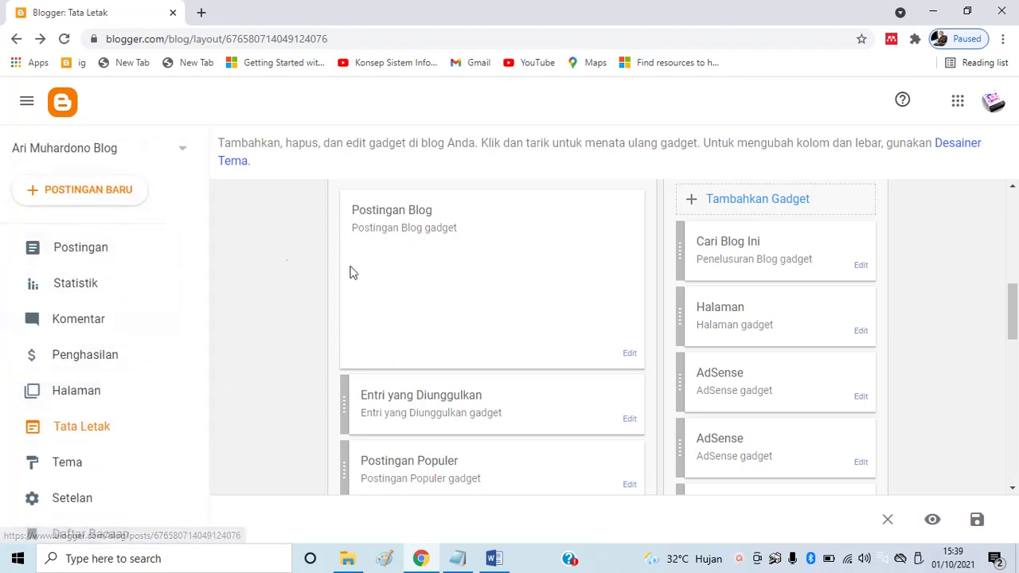
scroll(163, 291, down, 2)
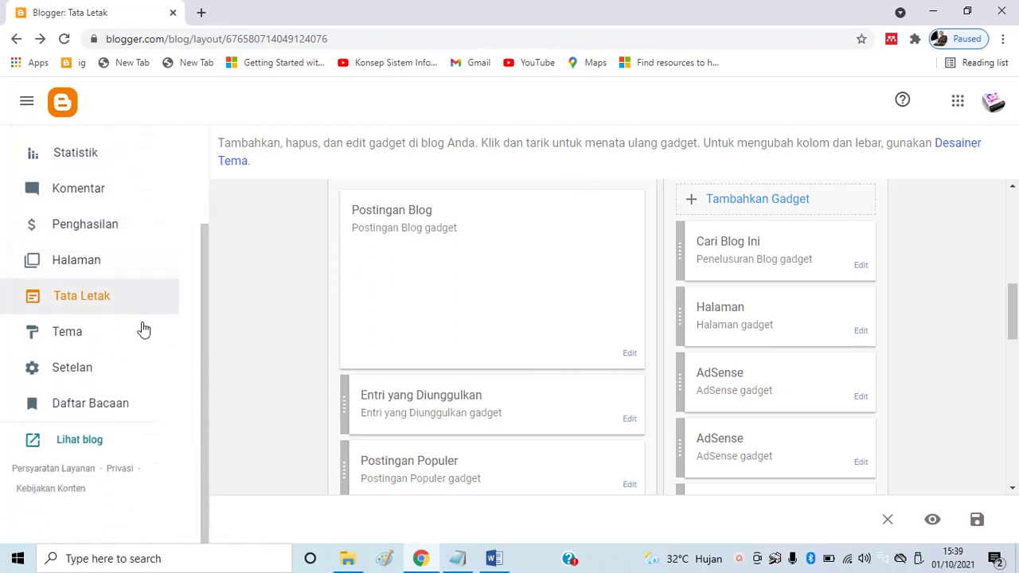
click(67, 334)
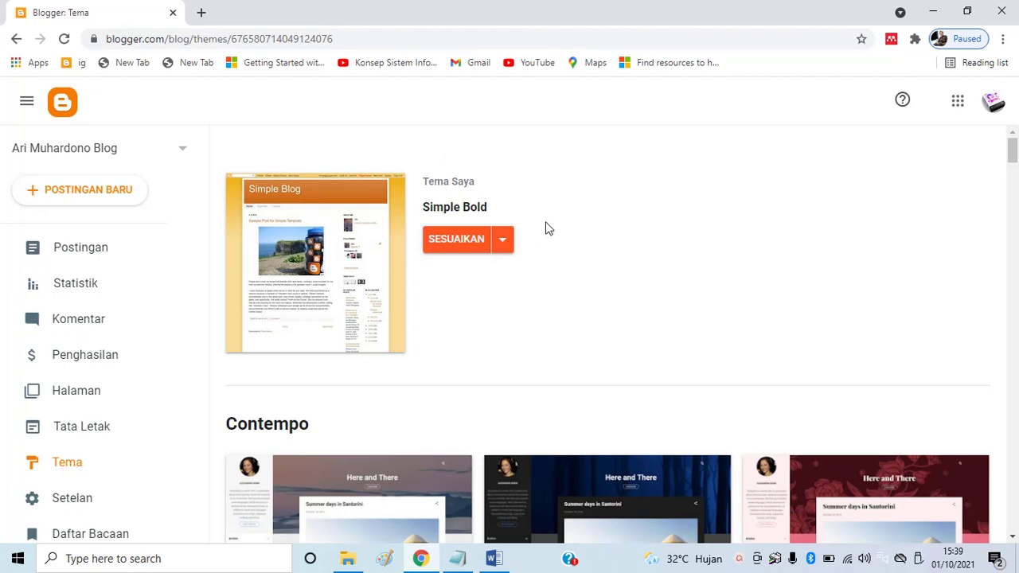
scroll(584, 267, down, 1)
scroll(583, 266, up, 1)
scroll(524, 223, down, 1)
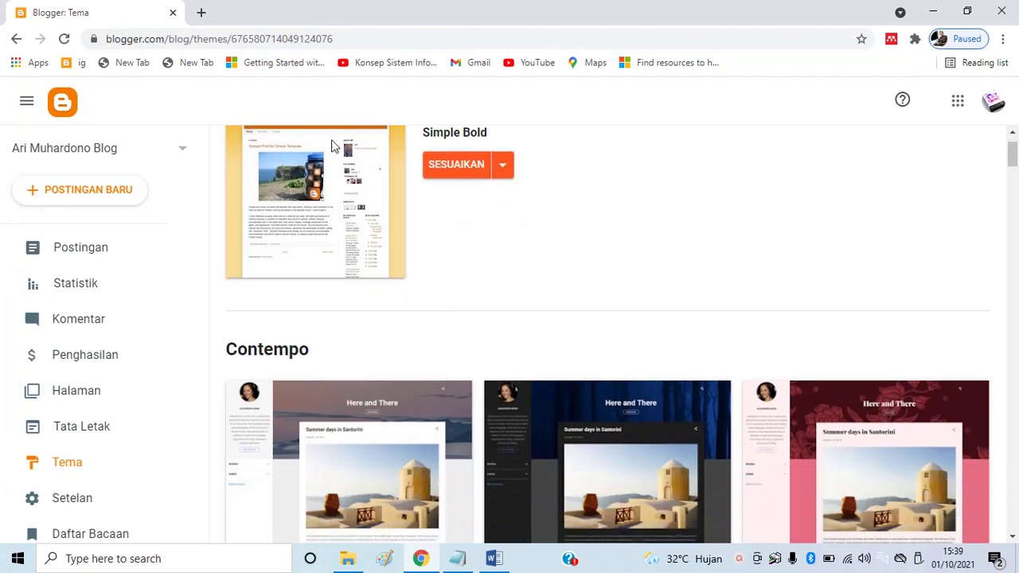
View the live blog to compare its appearance with the Simple Bold theme preview, and return to the Tema page
scroll(120, 390, down, 2)
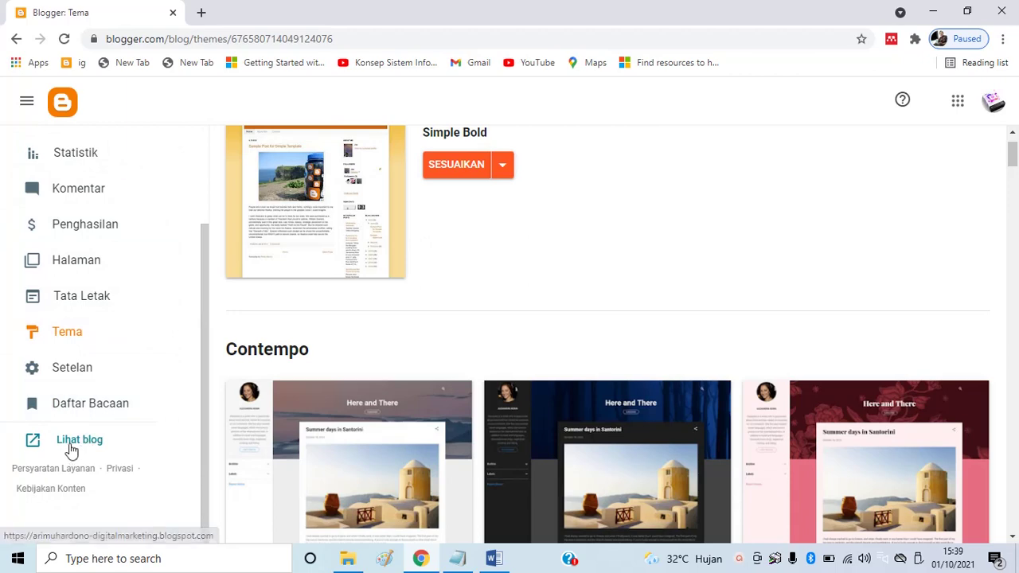
click(76, 440)
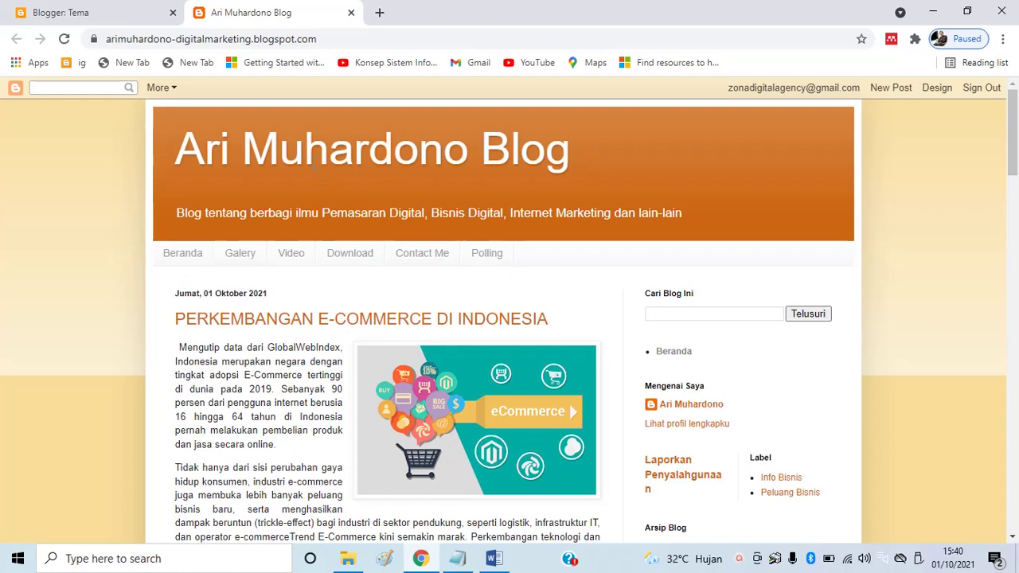
click(101, 11)
Browse the theme gallery from Contempo through Ethereal to compare the available designs
scroll(512, 226, down, 2)
scroll(275, 214, down, 2)
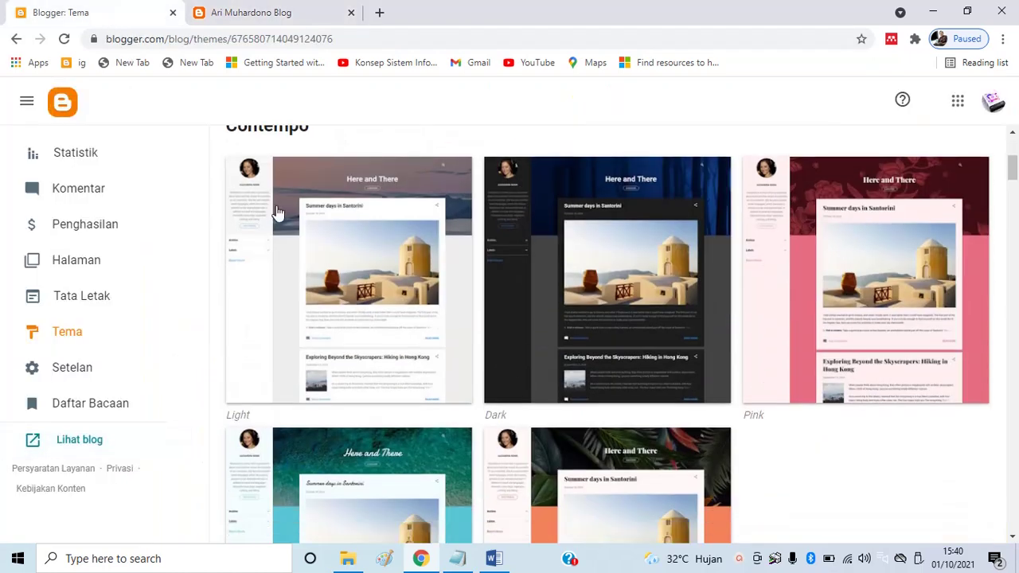
scroll(276, 198, up, 1)
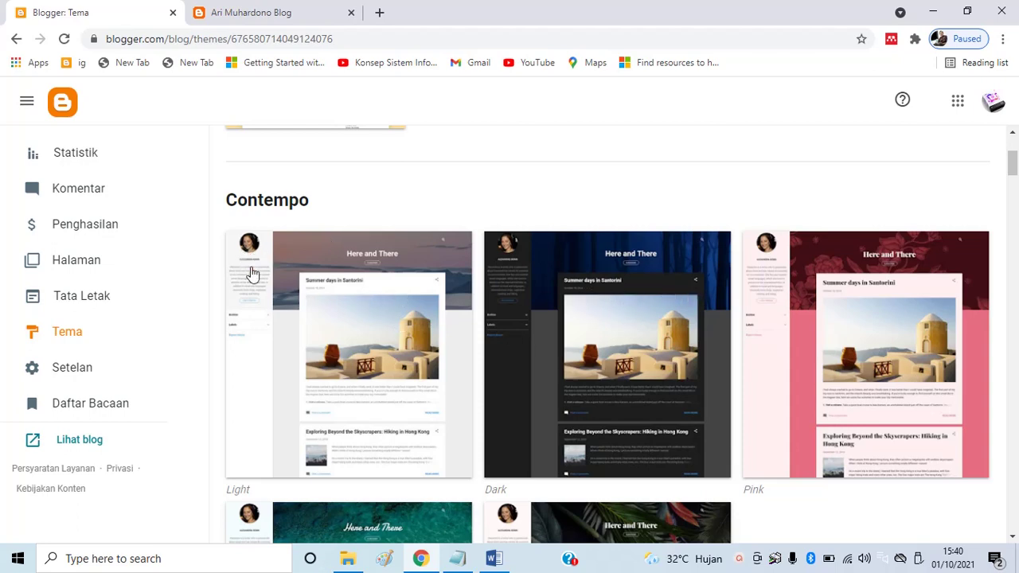
scroll(427, 279, down, 1)
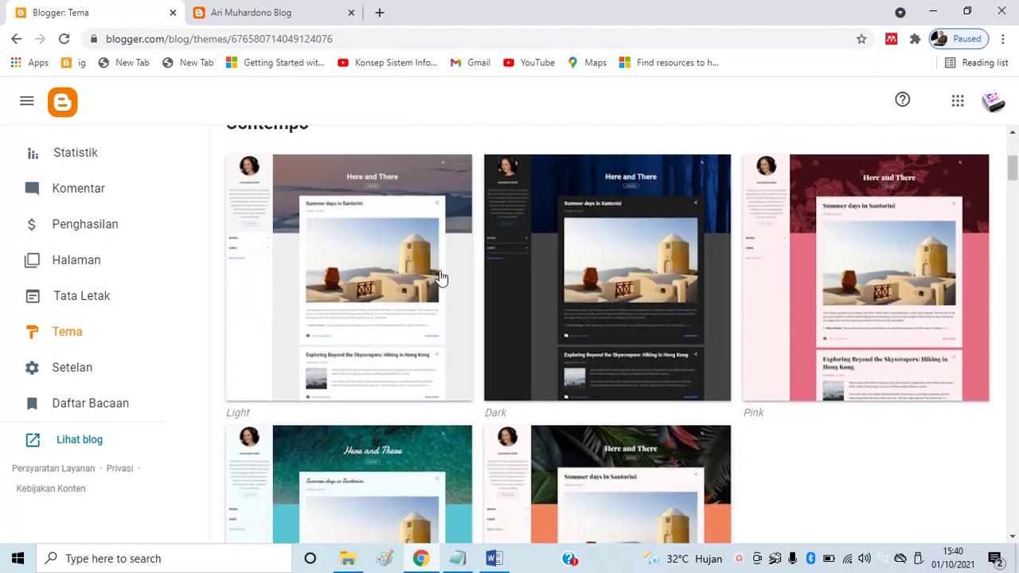
scroll(442, 270, down, 4)
scroll(458, 263, down, 2)
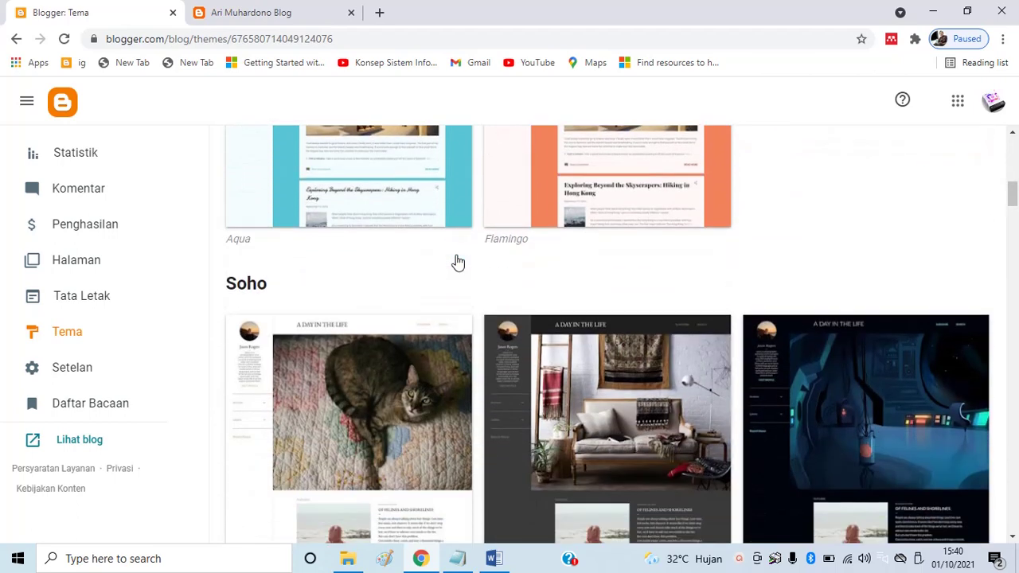
scroll(458, 262, down, 8)
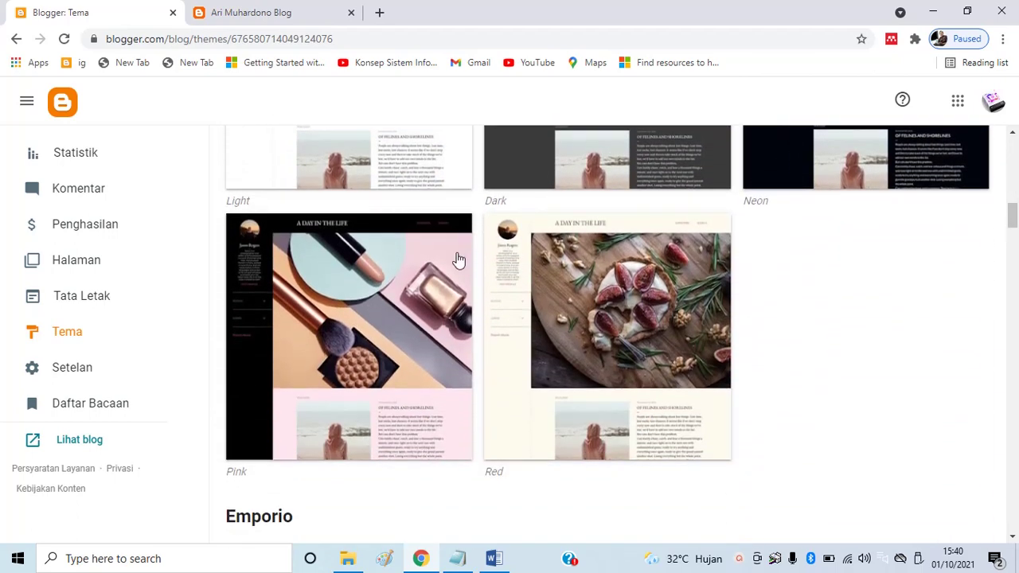
scroll(458, 260, down, 4)
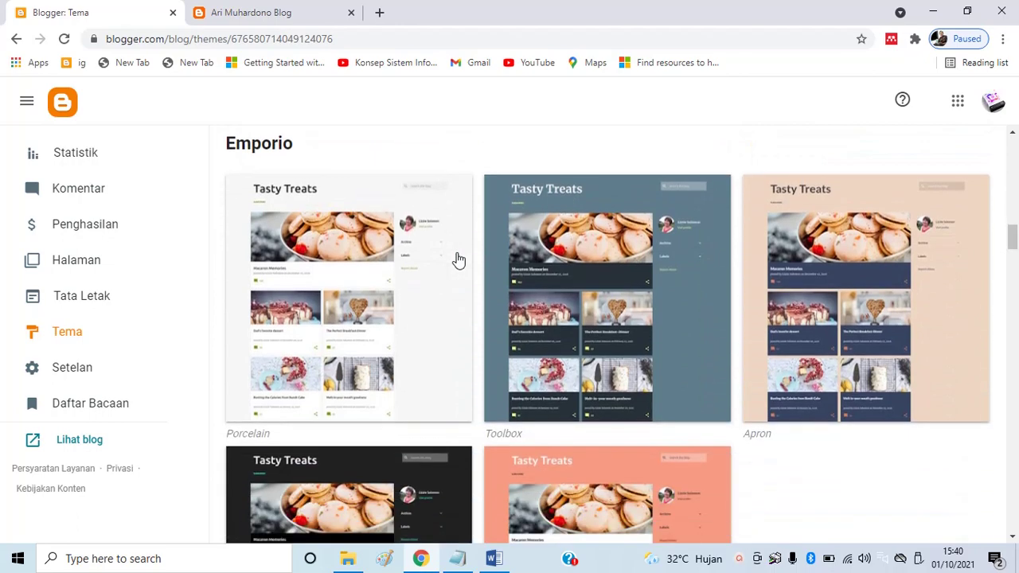
scroll(458, 260, down, 7)
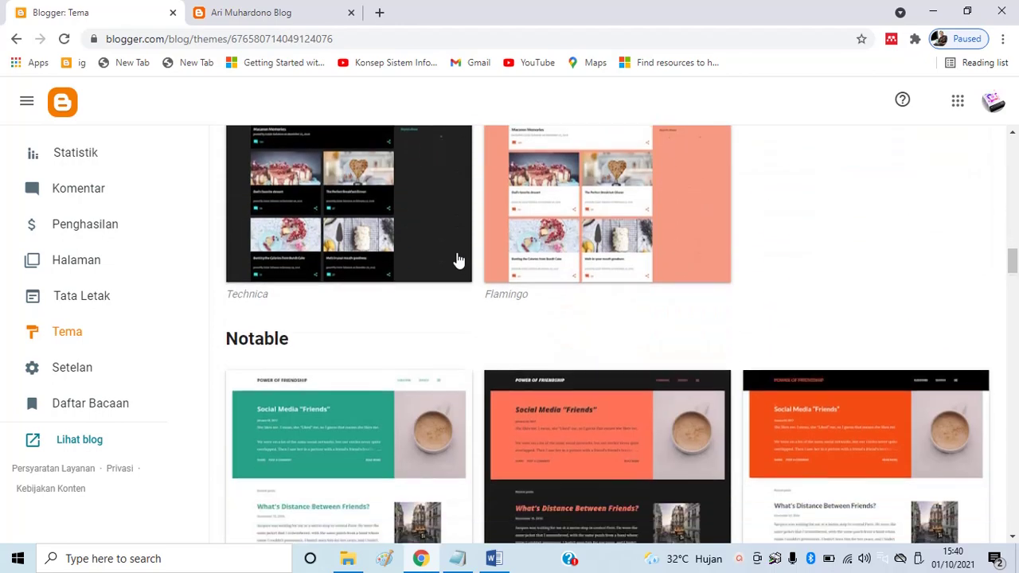
scroll(565, 276, down, 10)
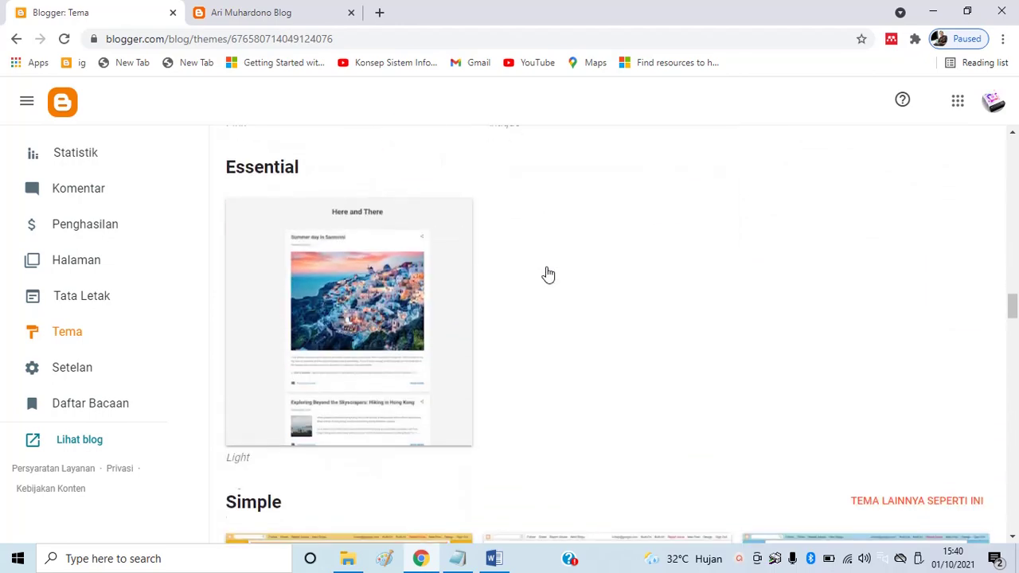
scroll(545, 268, down, 8)
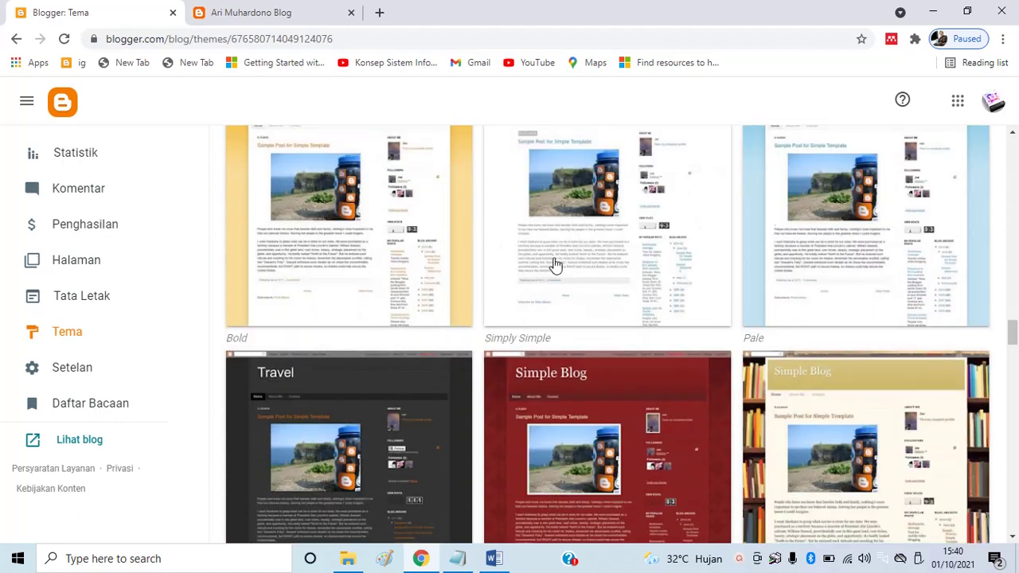
scroll(478, 266, up, 2)
scroll(414, 283, down, 3)
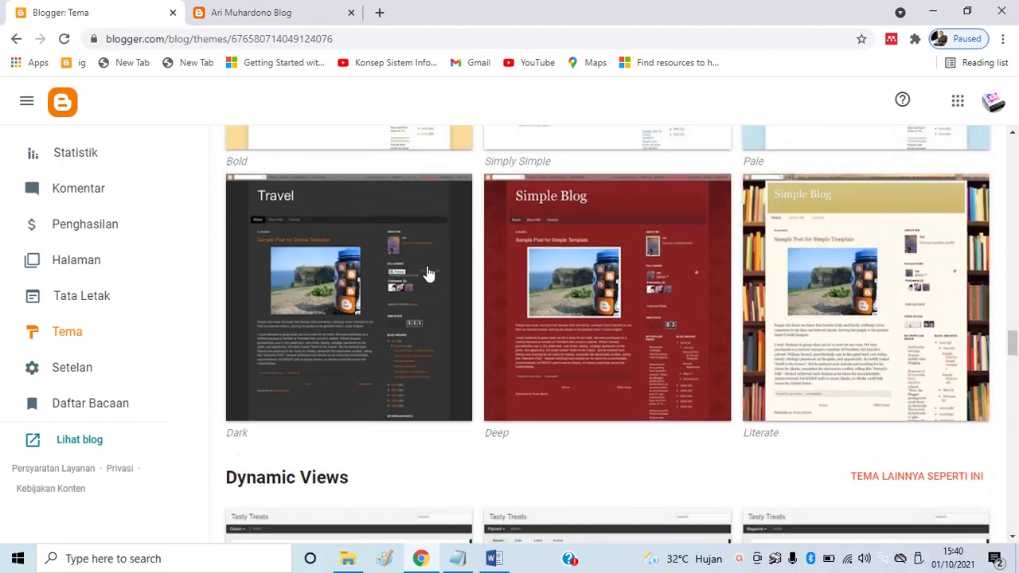
scroll(510, 253, down, 15)
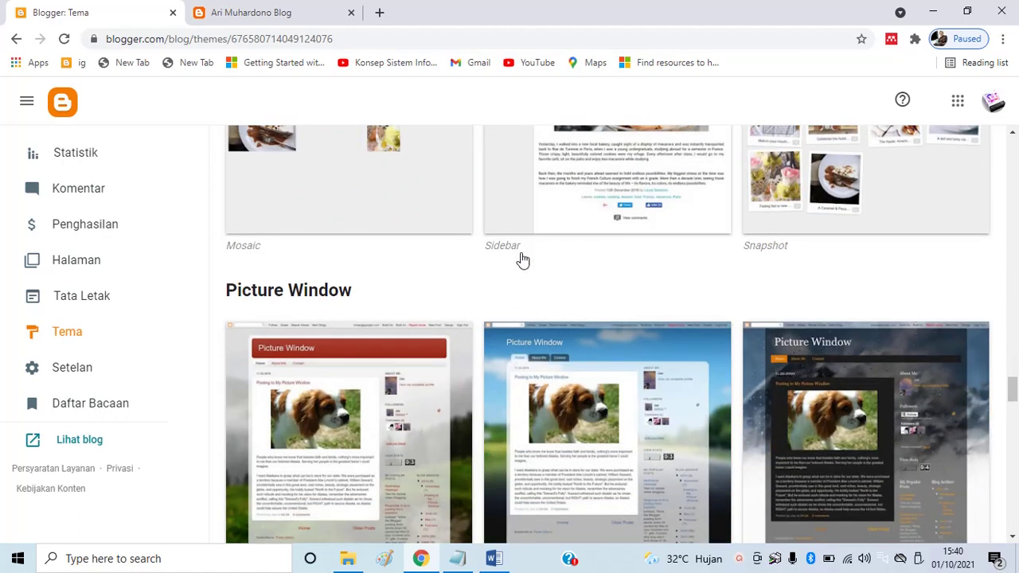
scroll(521, 259, down, 10)
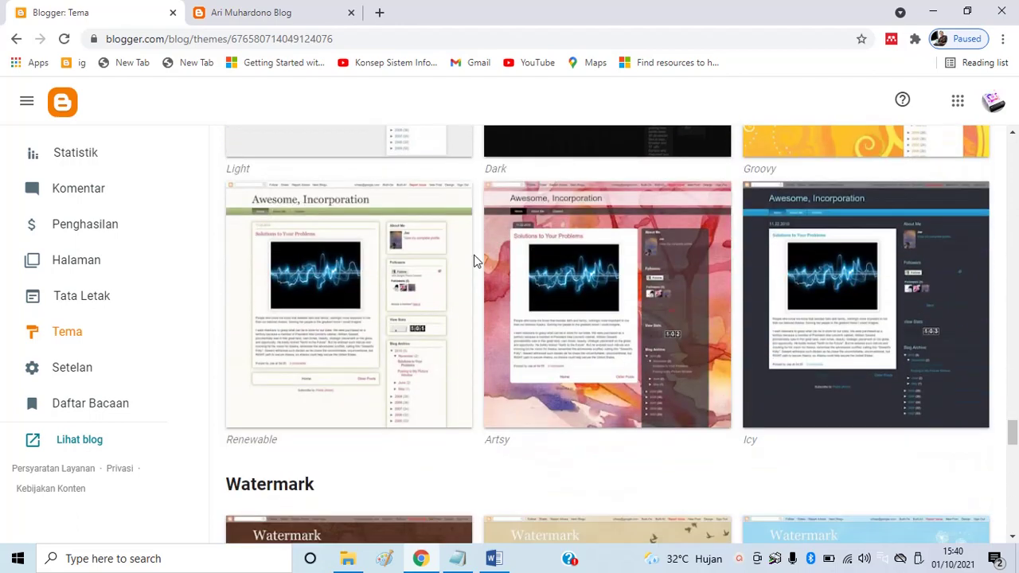
scroll(476, 259, down, 7)
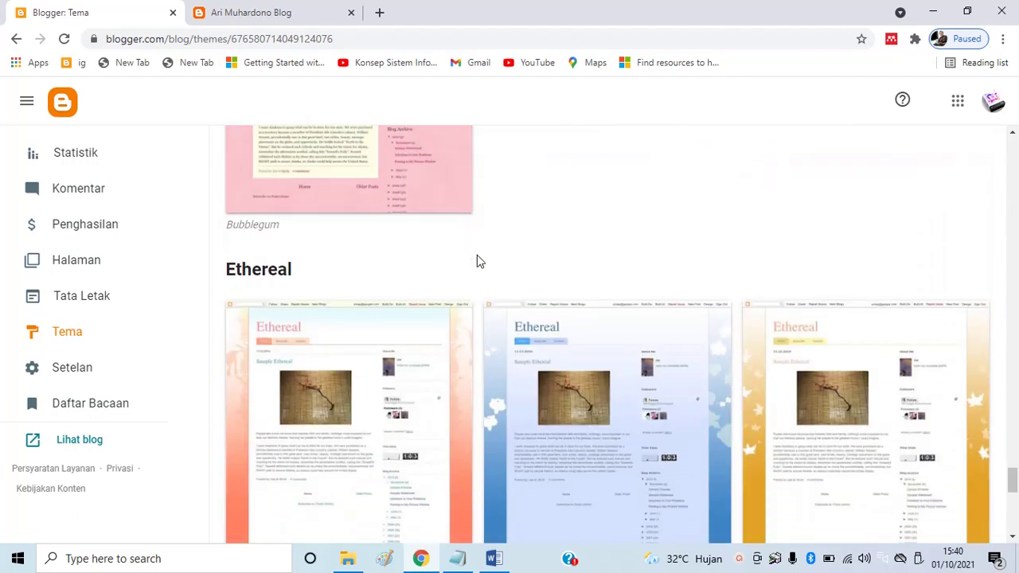
scroll(486, 247, down, 2)
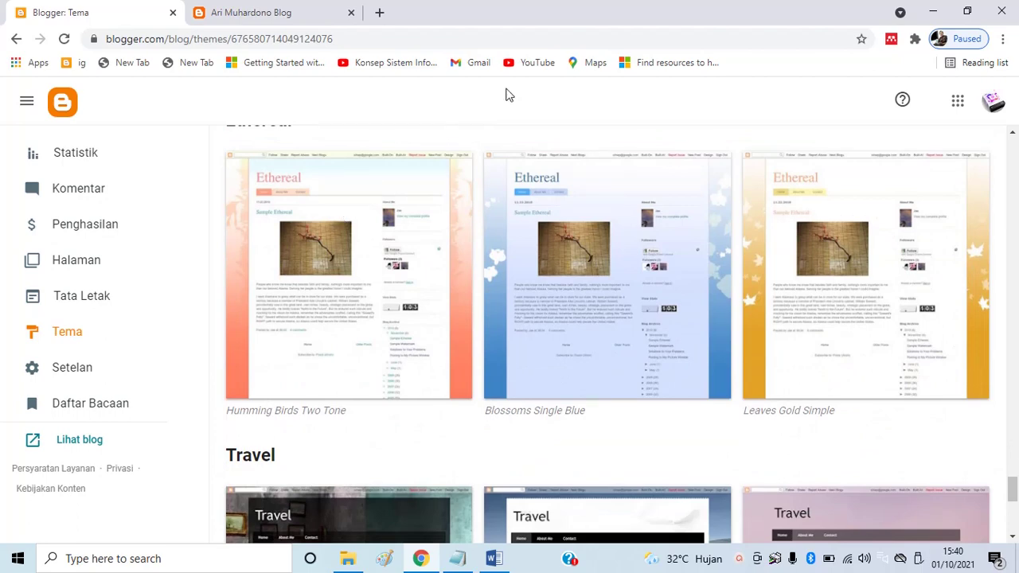
scroll(522, 248, up, 1)
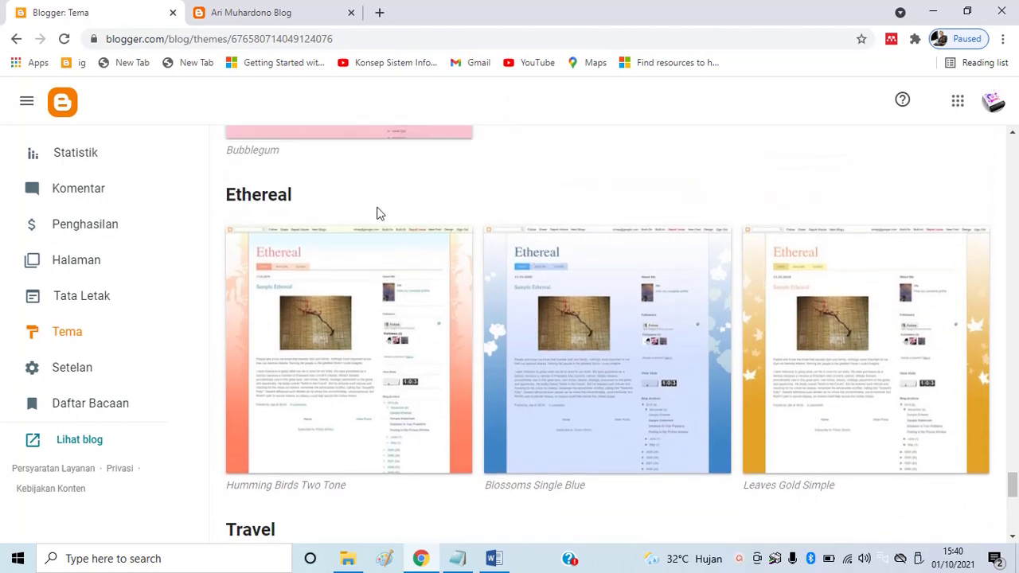
Select the Ethereal Humming Birds Two Tone theme and open it for customization
click(373, 293)
scroll(774, 288, down, 1)
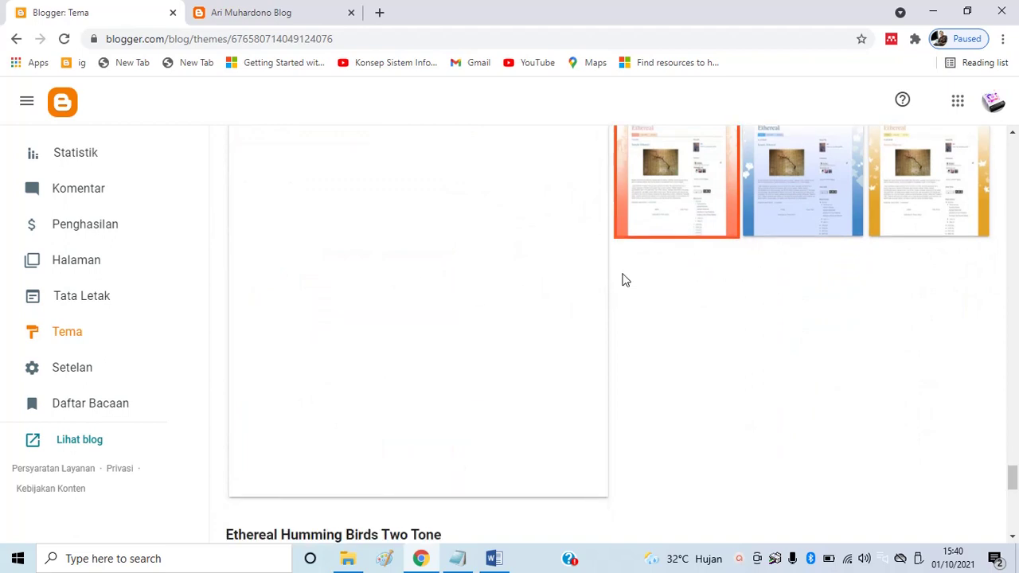
scroll(544, 323, down, 2)
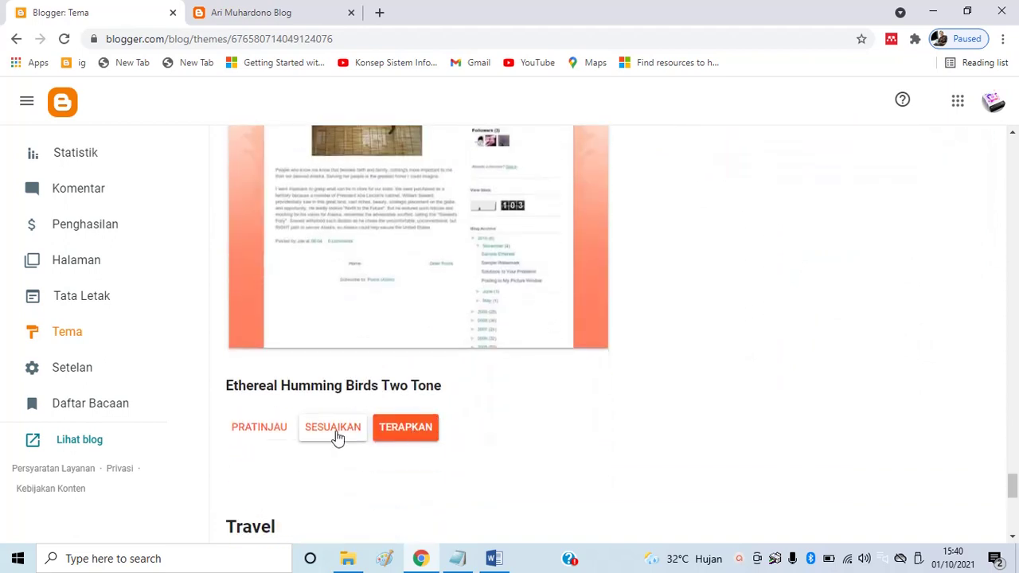
scroll(535, 288, up, 3)
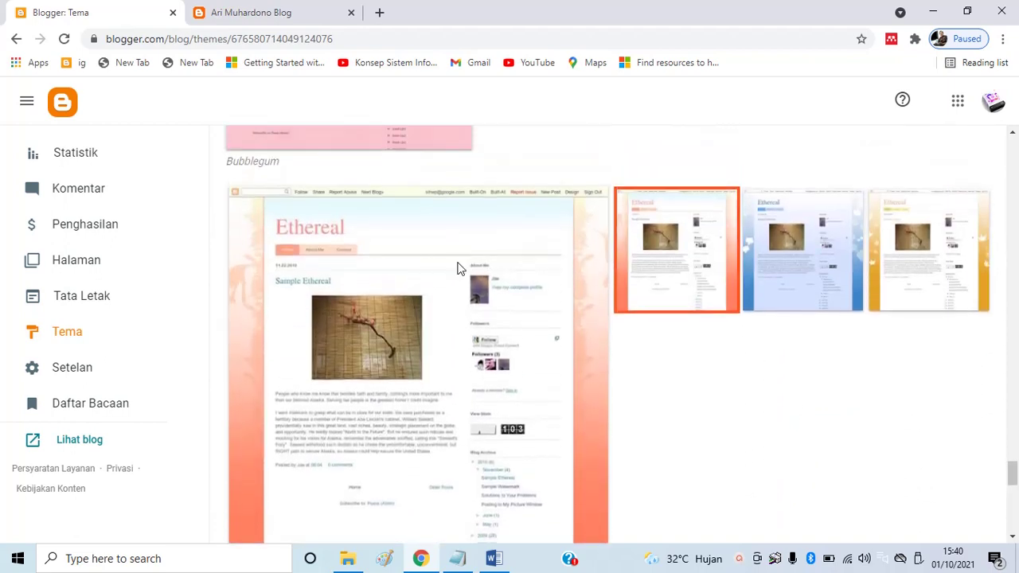
scroll(466, 281, down, 3)
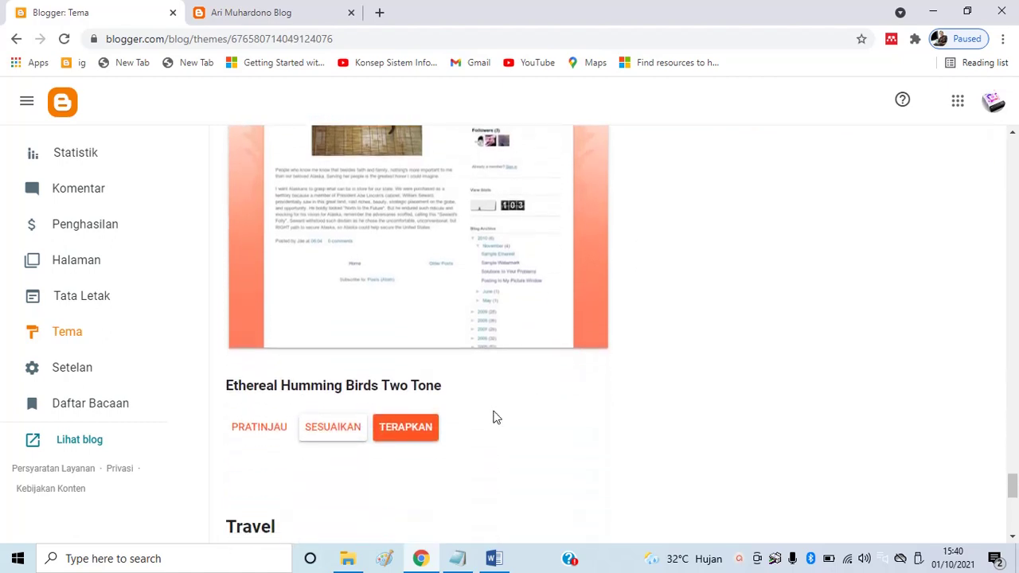
click(339, 434)
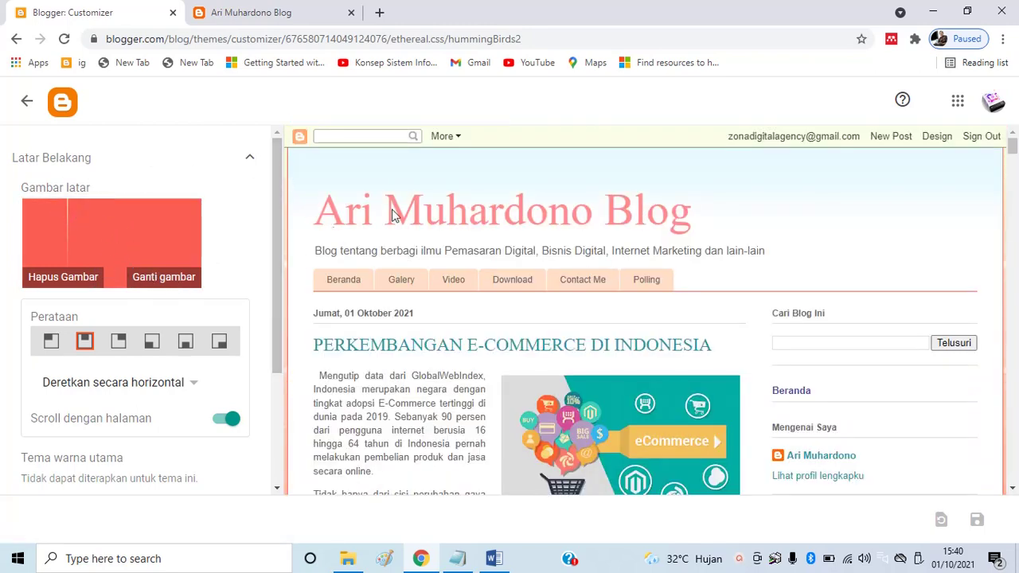
Replace the background image with the blue-green wave picture from the Abstrak category and review it in the blog preview
scroll(937, 275, down, 5)
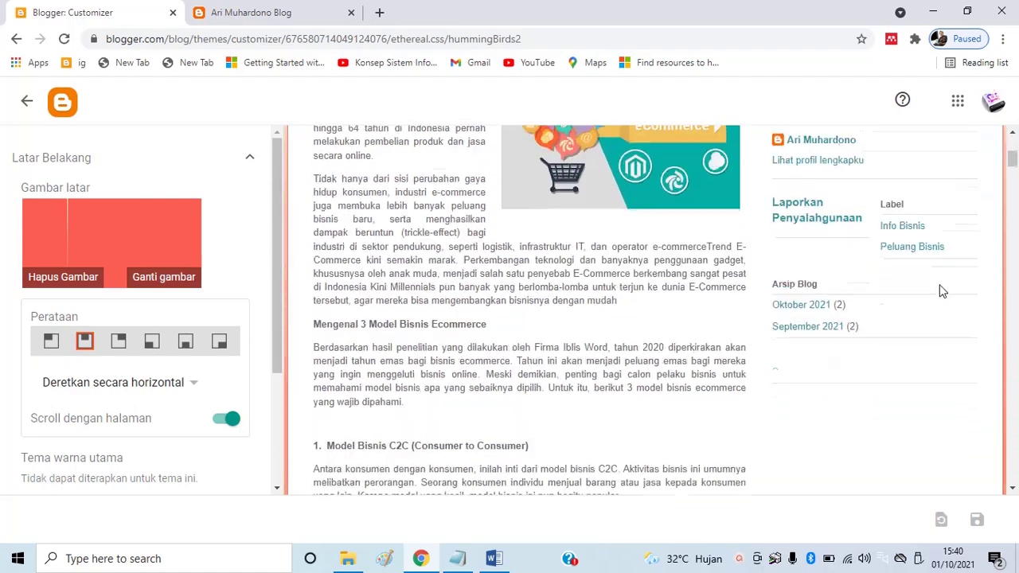
scroll(941, 285, up, 4)
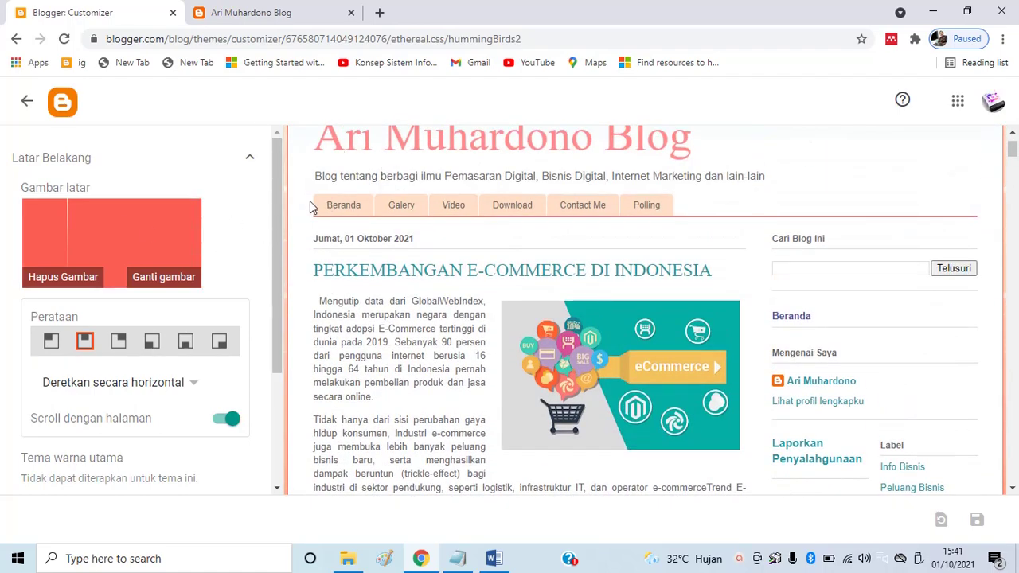
click(97, 230)
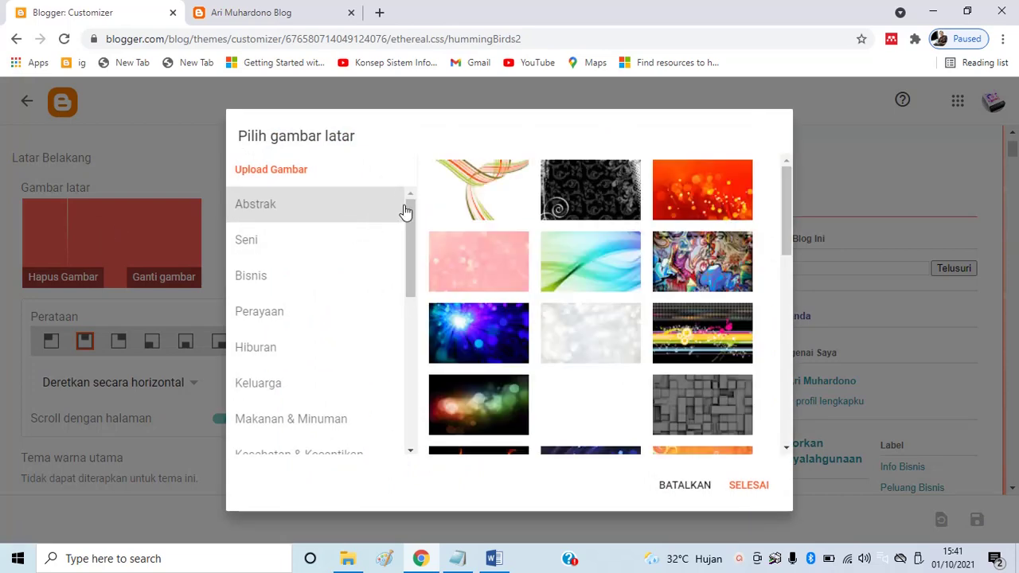
click(606, 261)
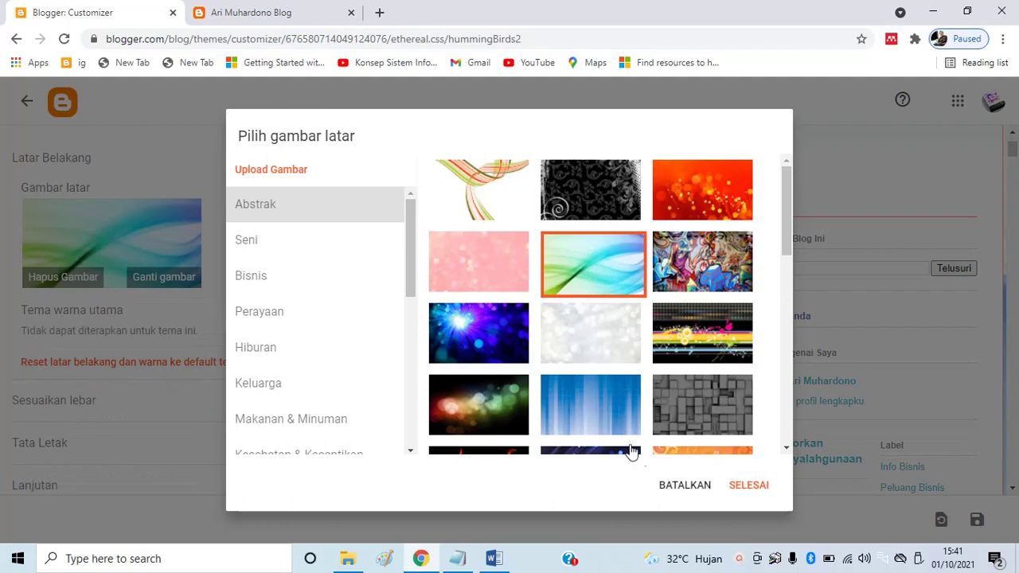
click(749, 487)
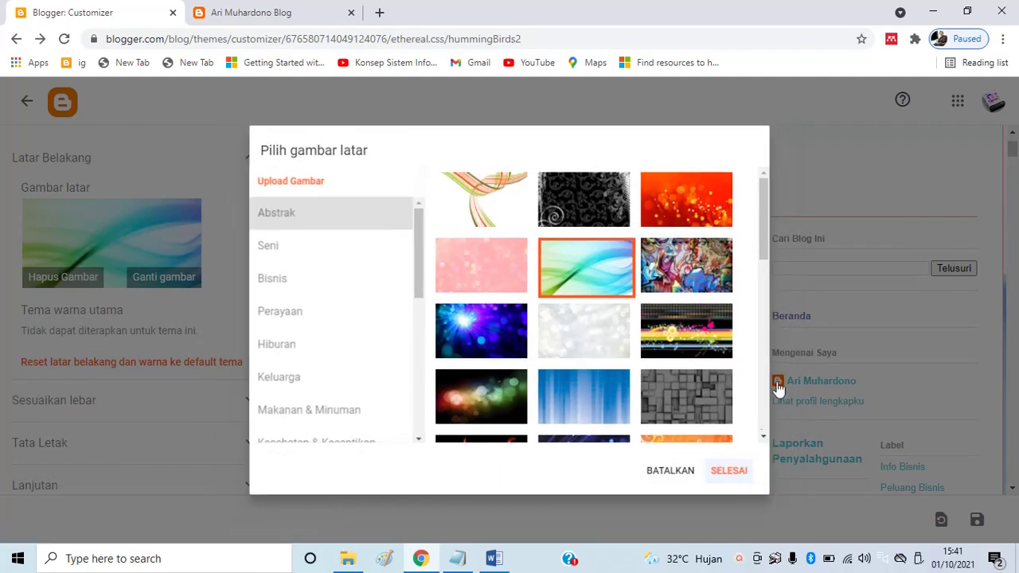
scroll(626, 280, down, 5)
scroll(669, 340, down, 20)
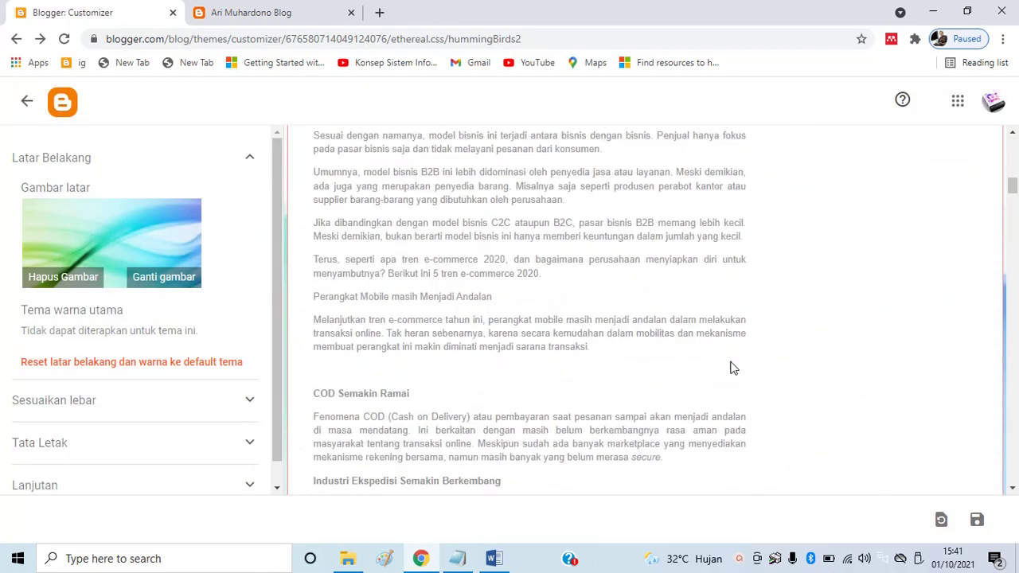
scroll(953, 325, up, 20)
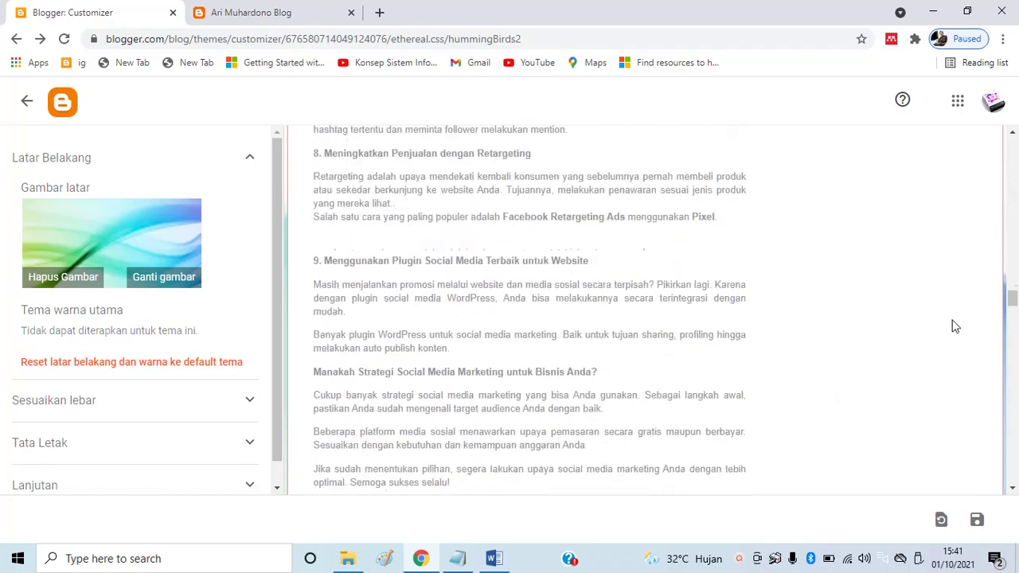
scroll(947, 207, up, 10)
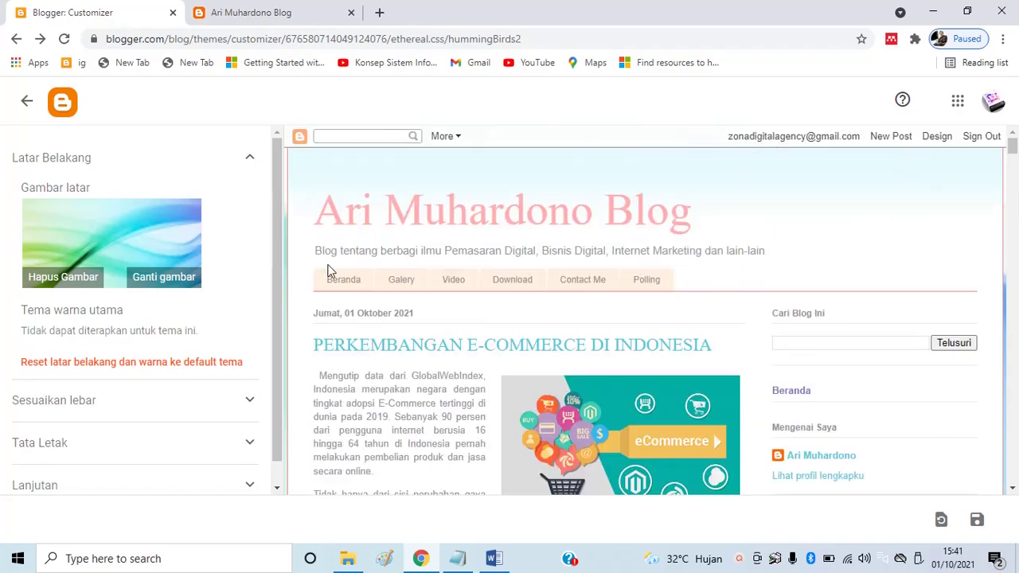
Set the width of the entire blog to 940 px
scroll(150, 377, down, 1)
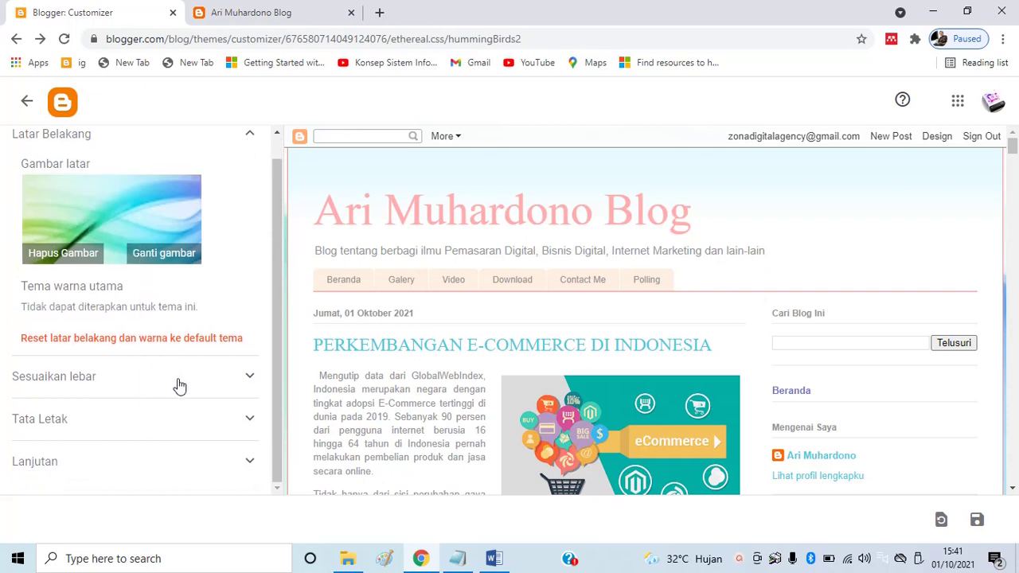
double_click(180, 387)
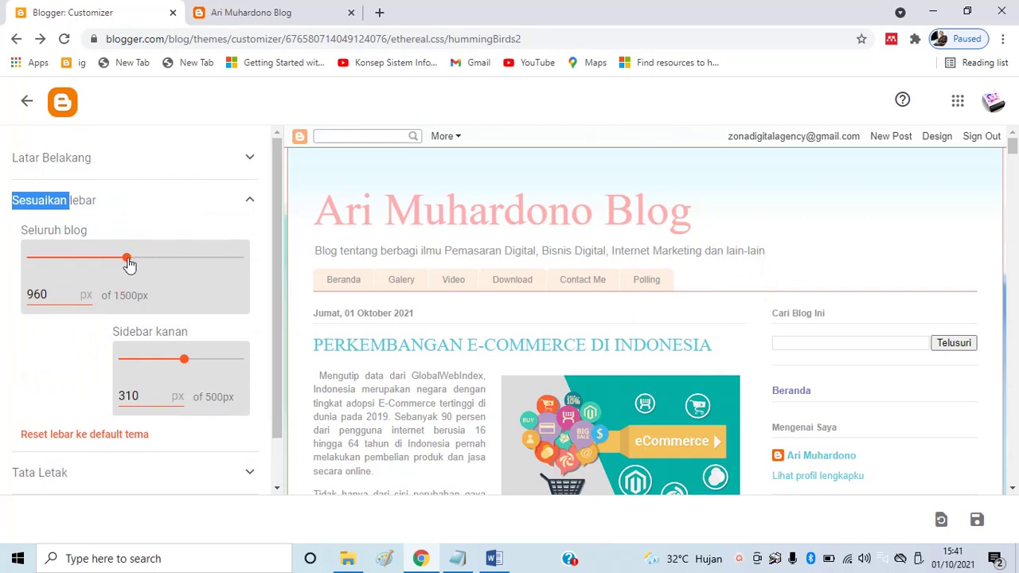
mouse_move(128, 264)
mouse_down()
mouse_move(101, 263)
mouse_move(117, 264)
mouse_up()
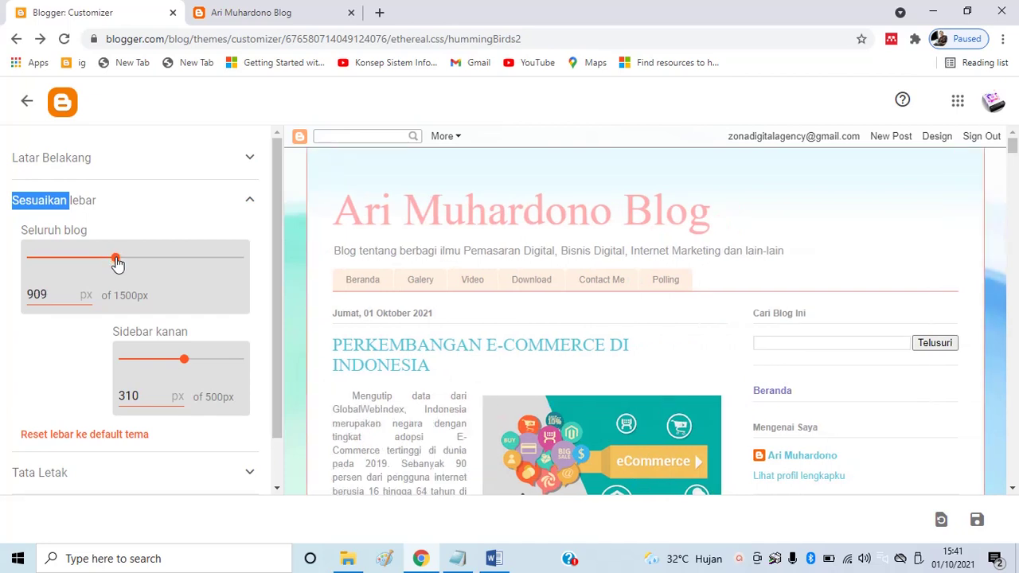
drag(123, 263, 123, 265)
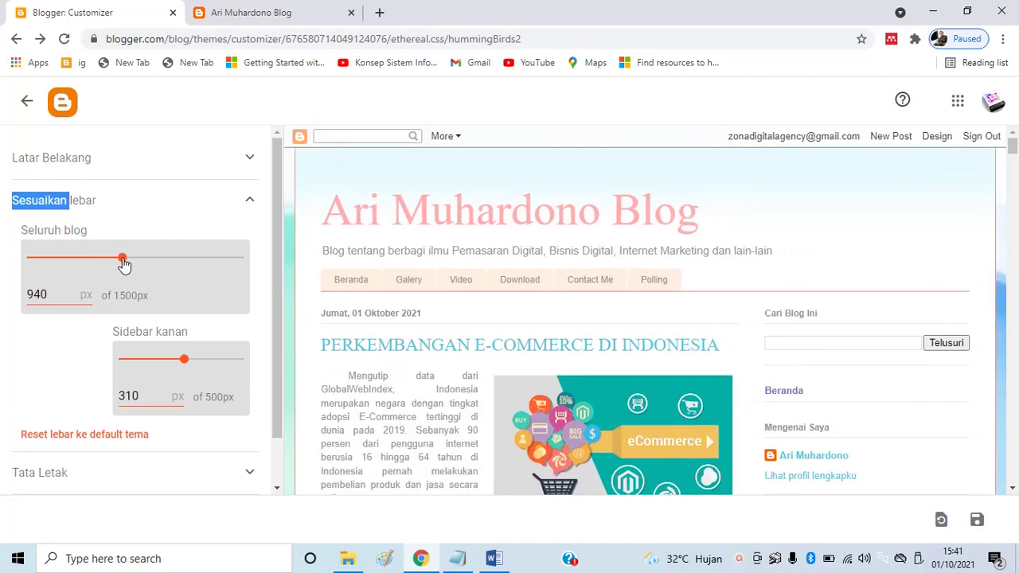
Change the body layout in the Tata Letak settings to a single sidebar on the right of the content
scroll(212, 278, down, 1)
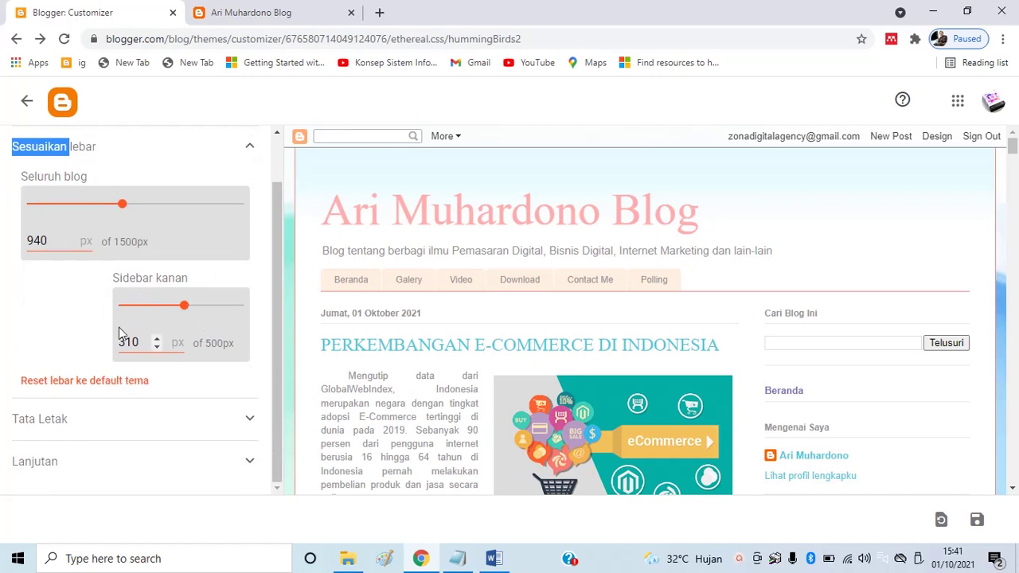
click(148, 420)
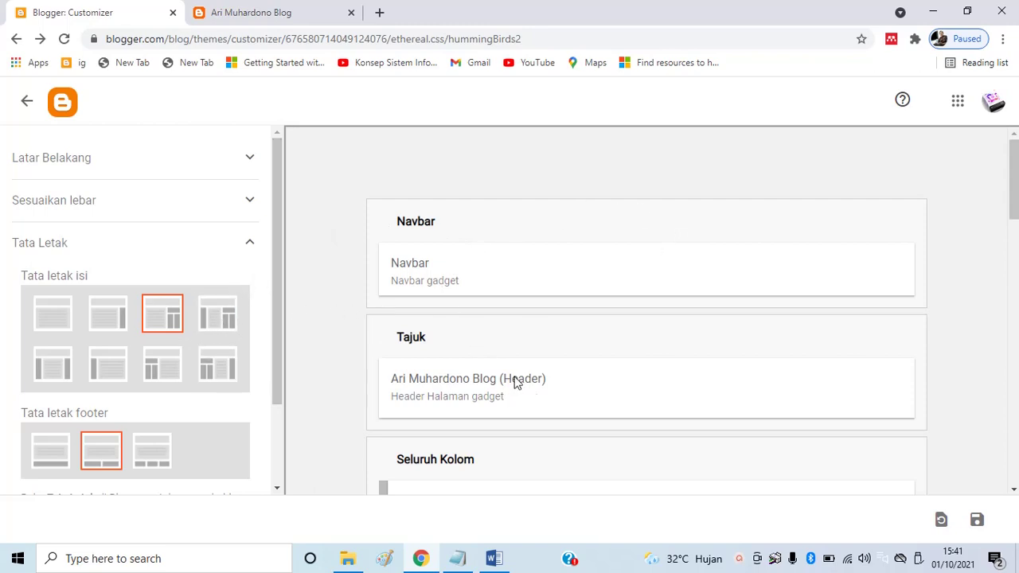
click(107, 312)
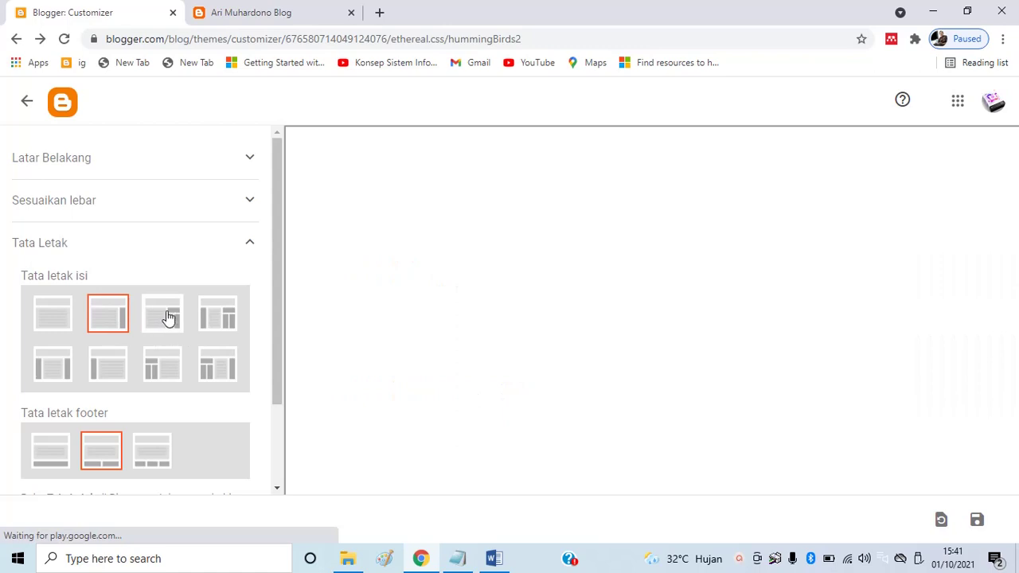
Try the body layout with two right sidebars, then return to the single right sidebar with the two-column footer layout
click(165, 323)
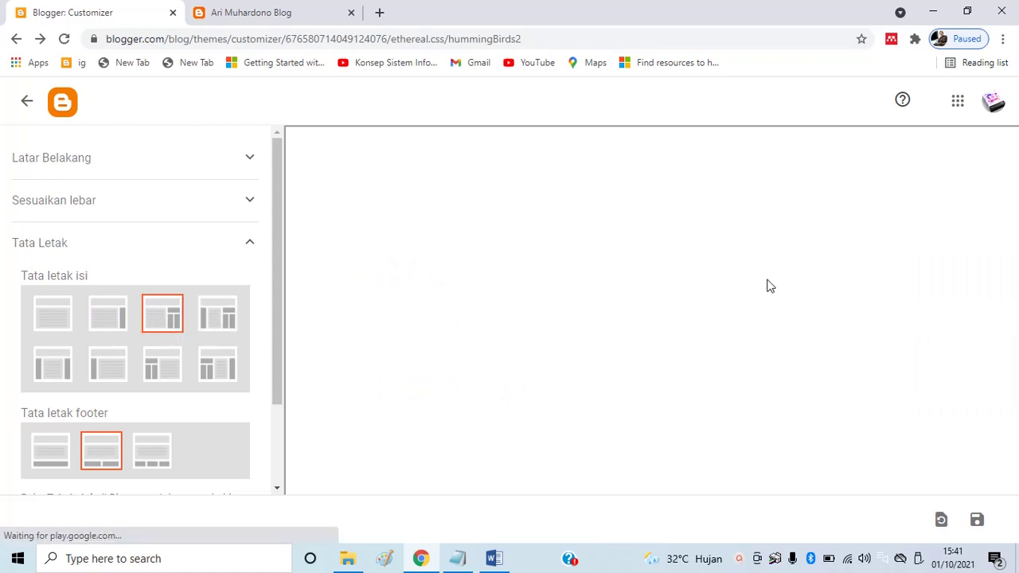
click(117, 314)
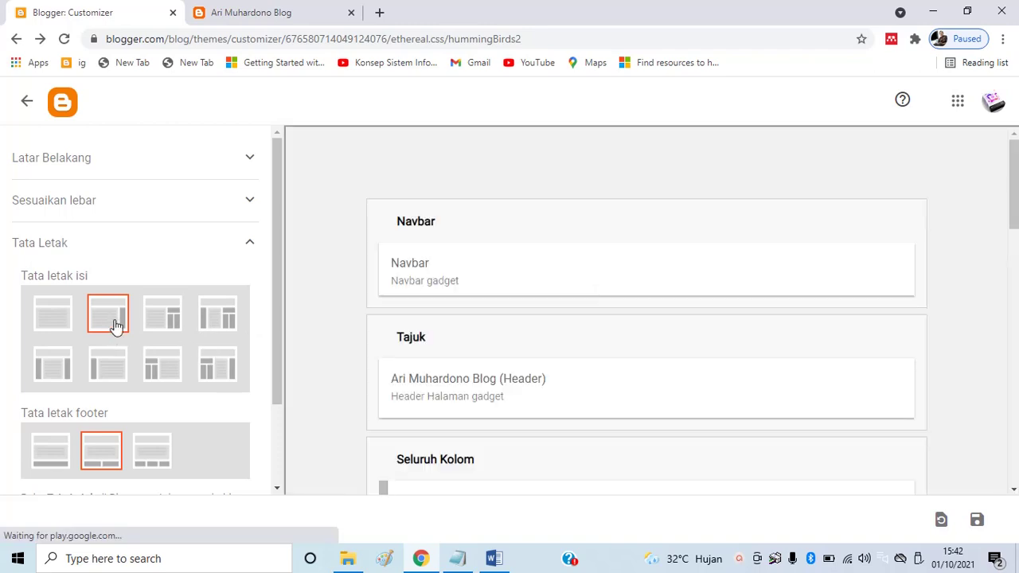
scroll(756, 272, down, 10)
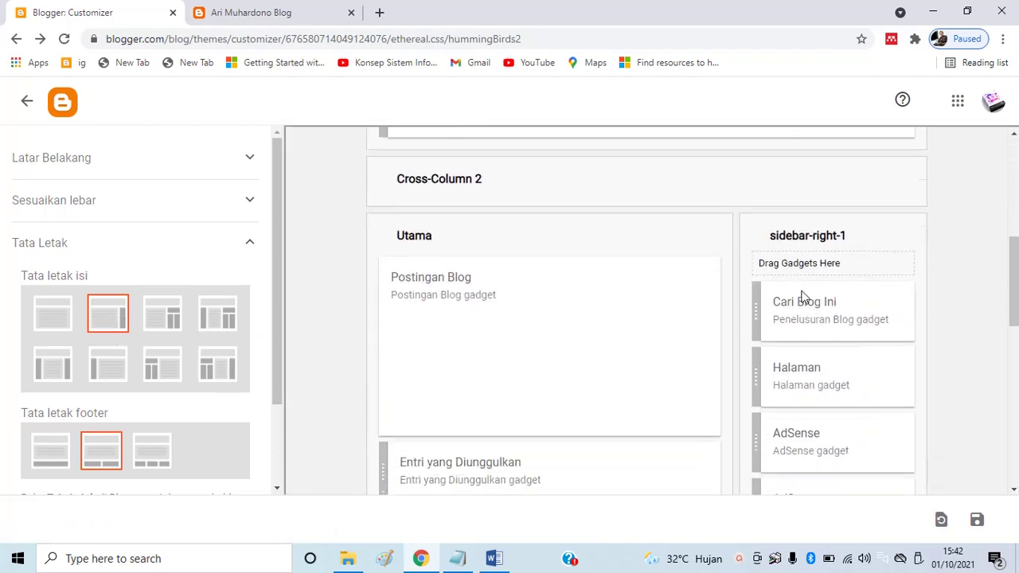
scroll(867, 305, down, 3)
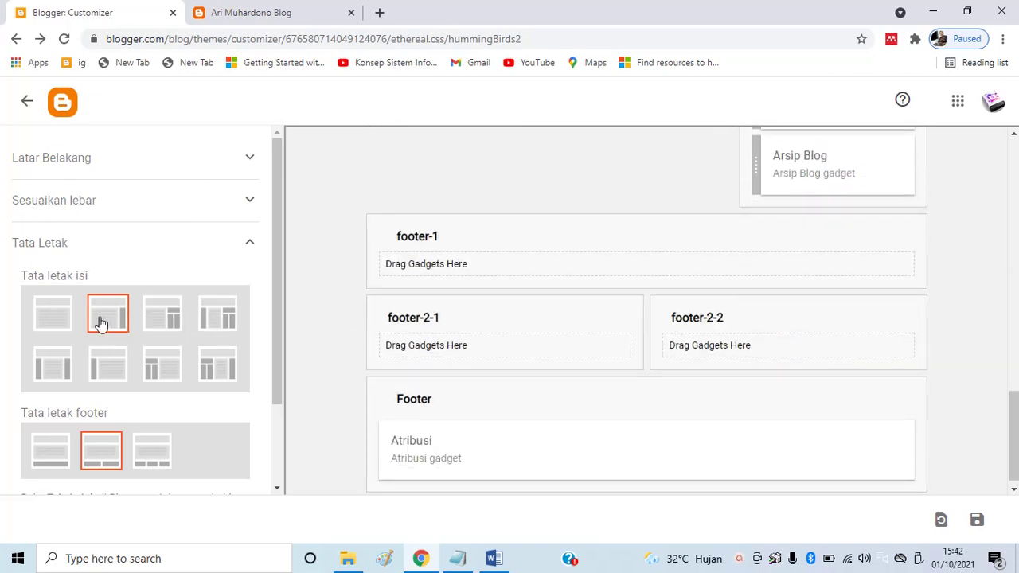
scroll(556, 324, up, 4)
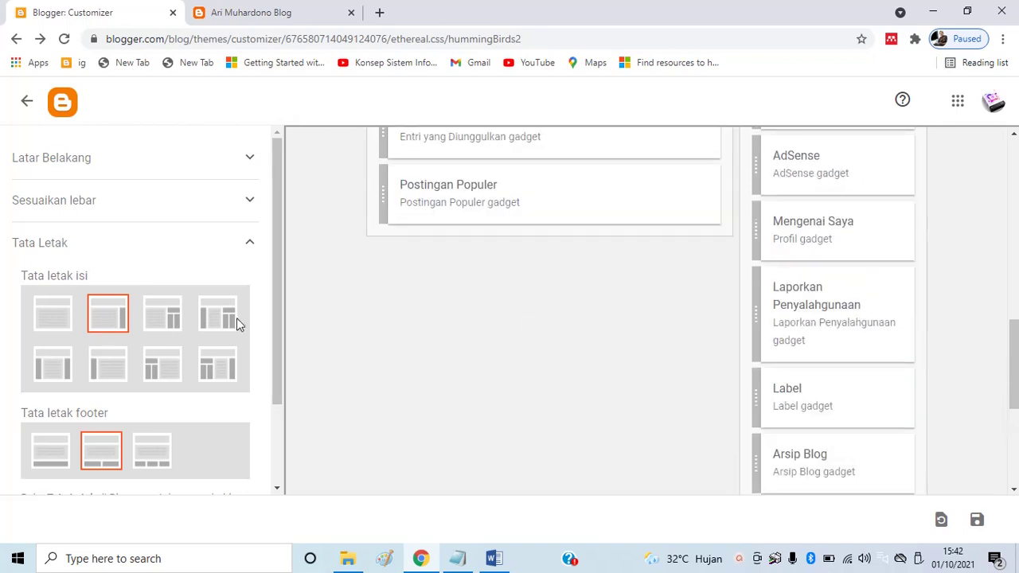
scroll(119, 316, down, 2)
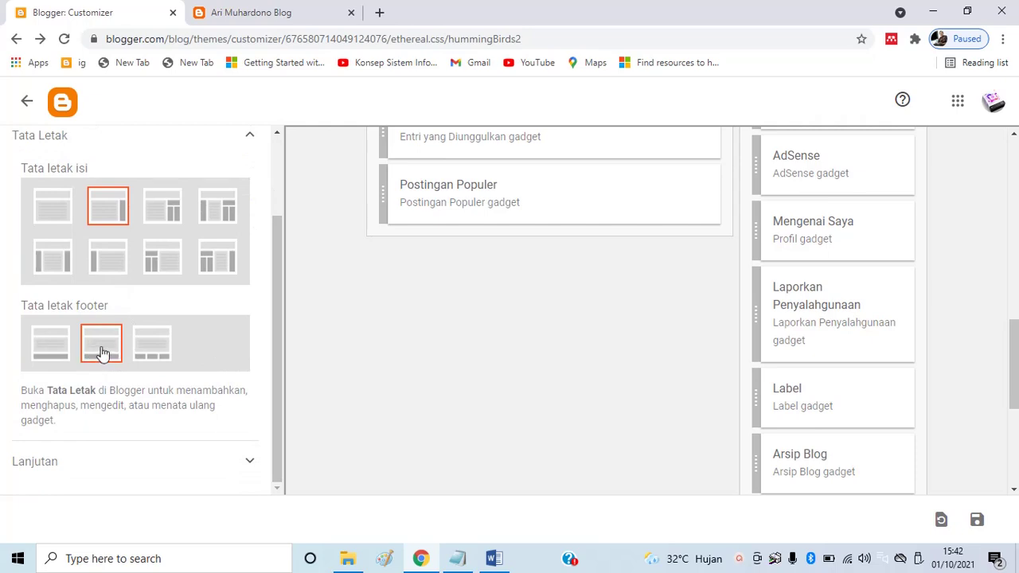
click(101, 350)
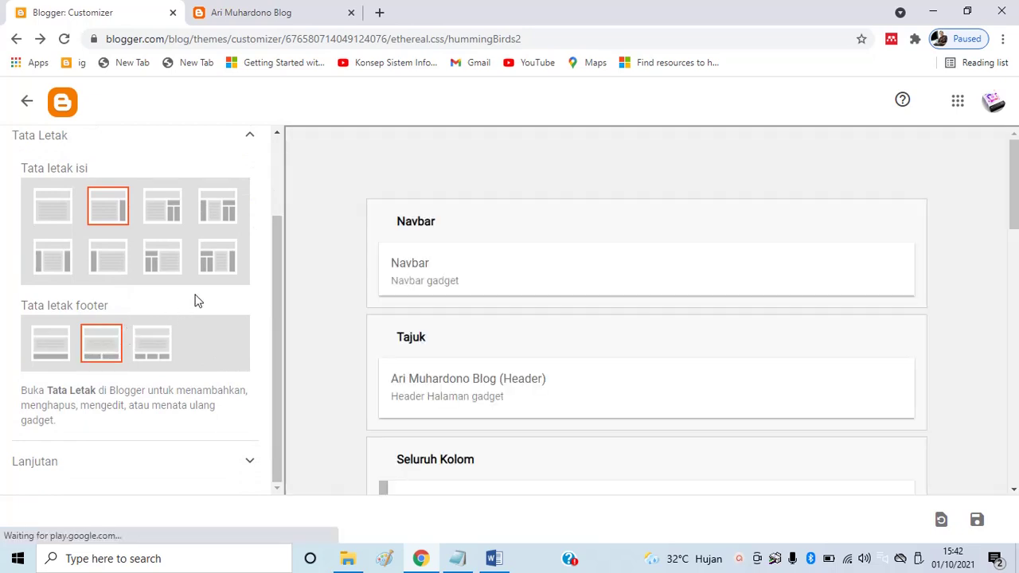
Try Courier for the Teks Isi element in the Lanjutan settings, and set its font to Trebuchet instead
click(251, 464)
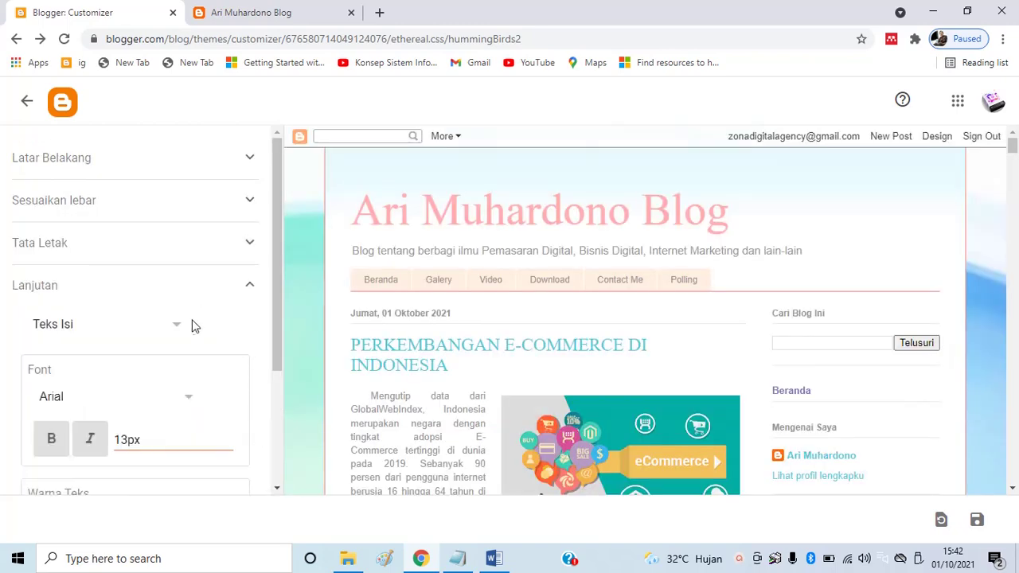
click(175, 325)
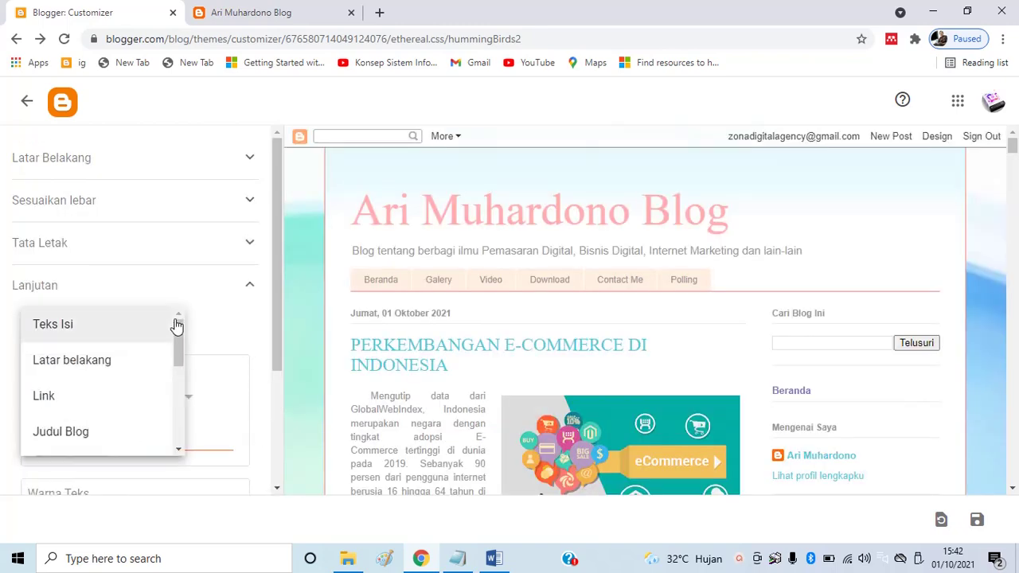
click(186, 324)
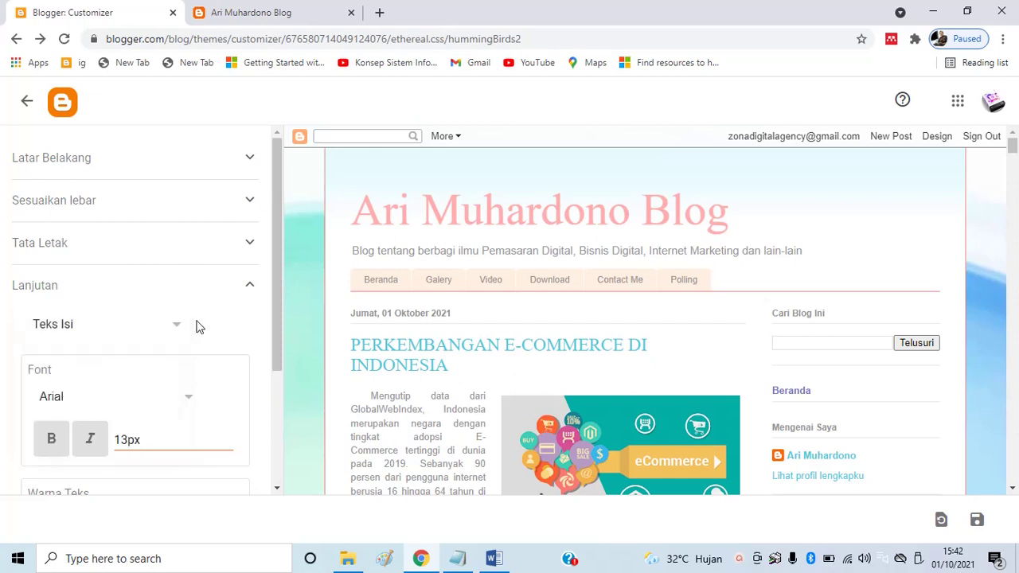
click(191, 402)
click(140, 434)
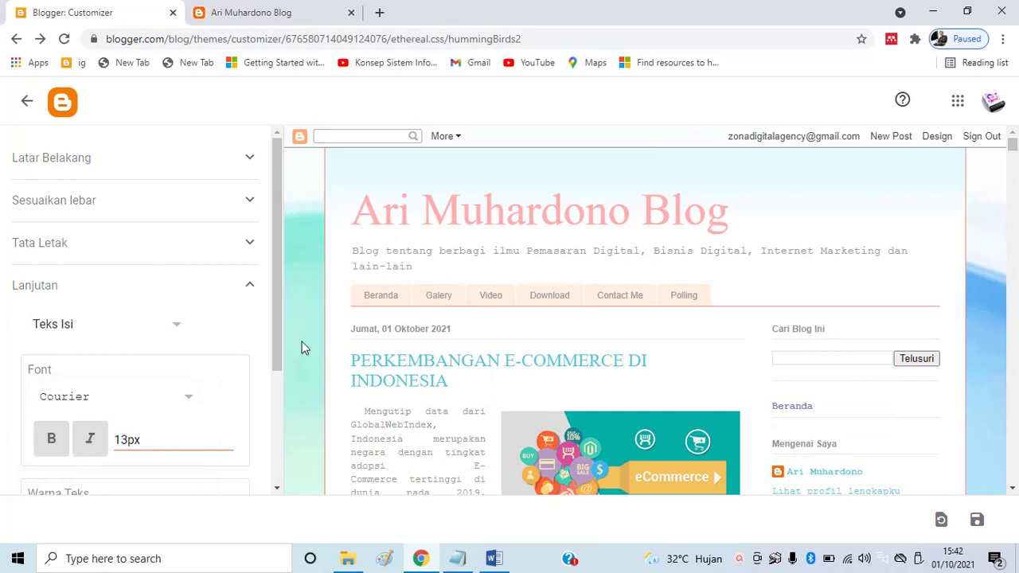
click(187, 398)
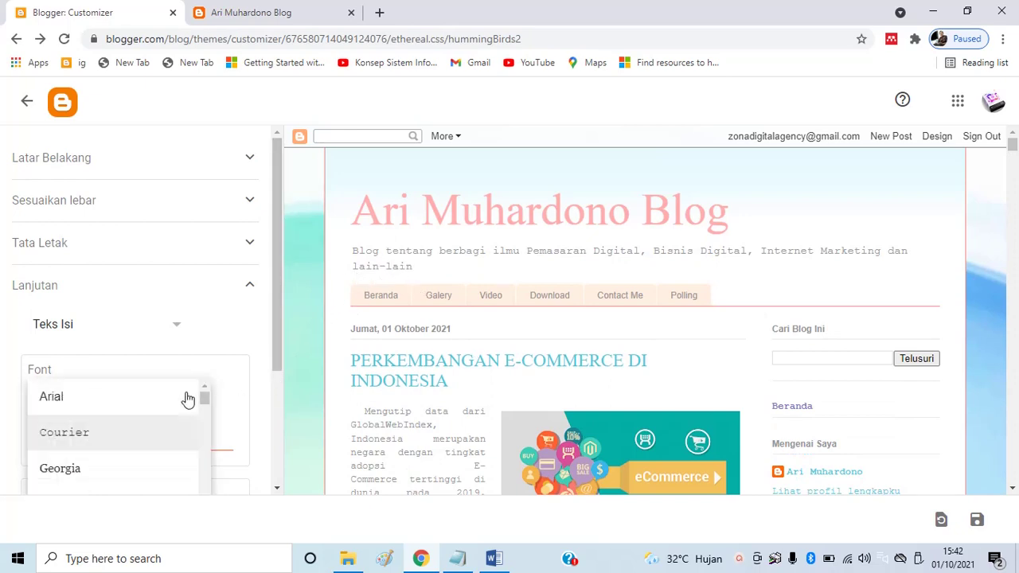
scroll(174, 410, down, 1)
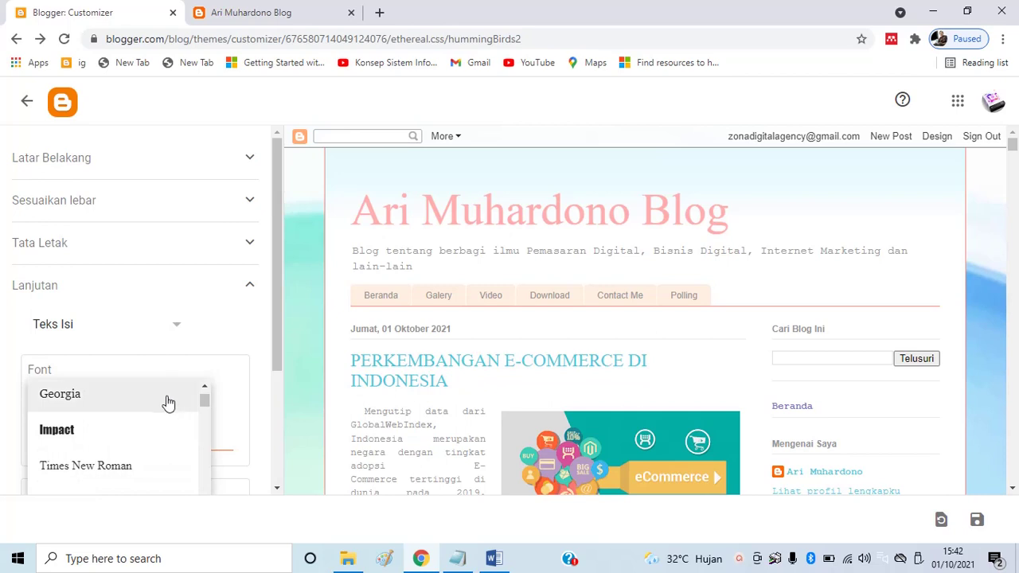
scroll(168, 398, down, 3)
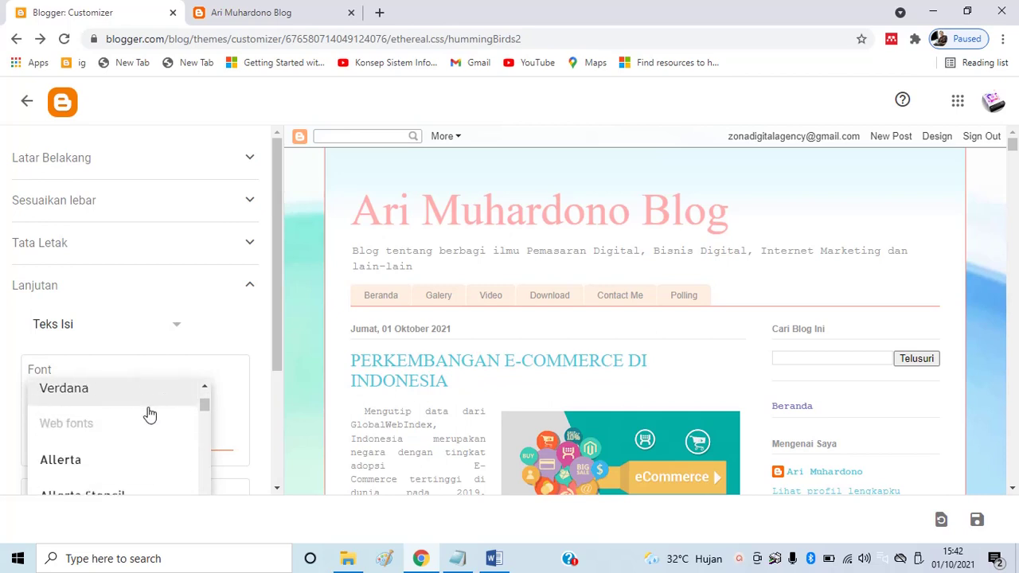
scroll(148, 414, up, 2)
scroll(139, 430, down, 1)
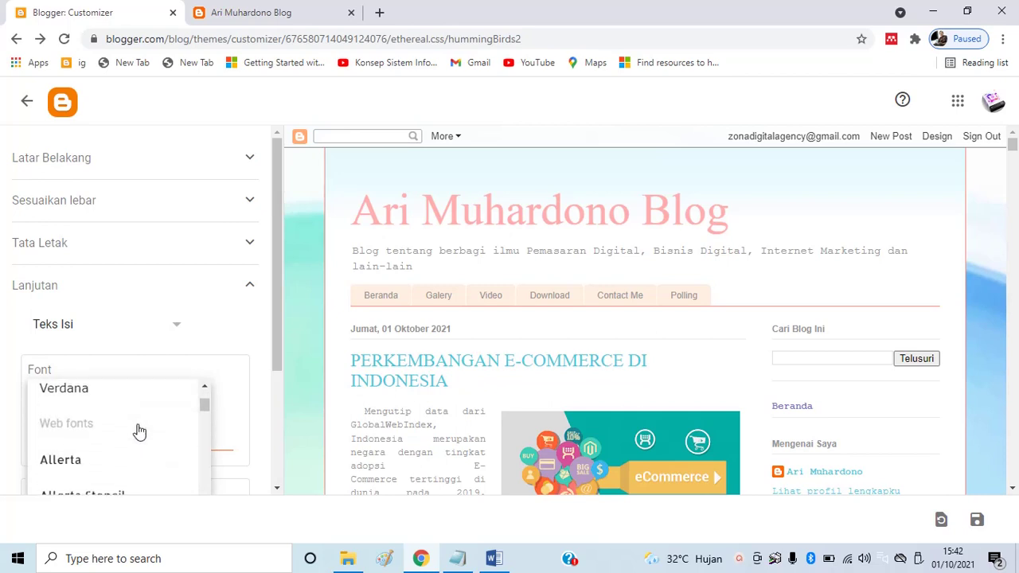
scroll(140, 431, up, 1)
click(130, 430)
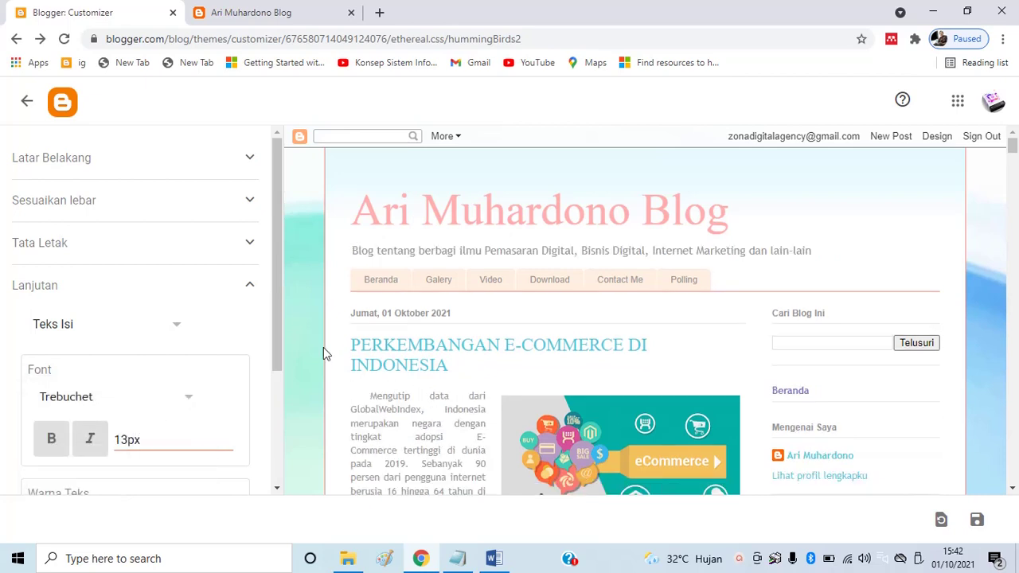
Set the Teks Isi text colour to black, trying the transparent option and turning it back off
scroll(250, 405, down, 1)
scroll(239, 379, down, 1)
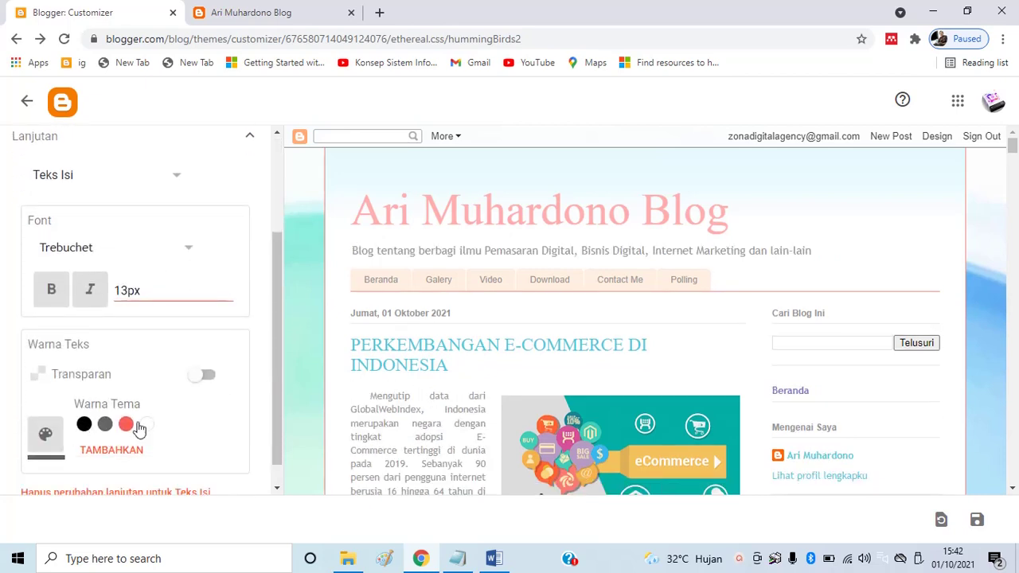
click(84, 424)
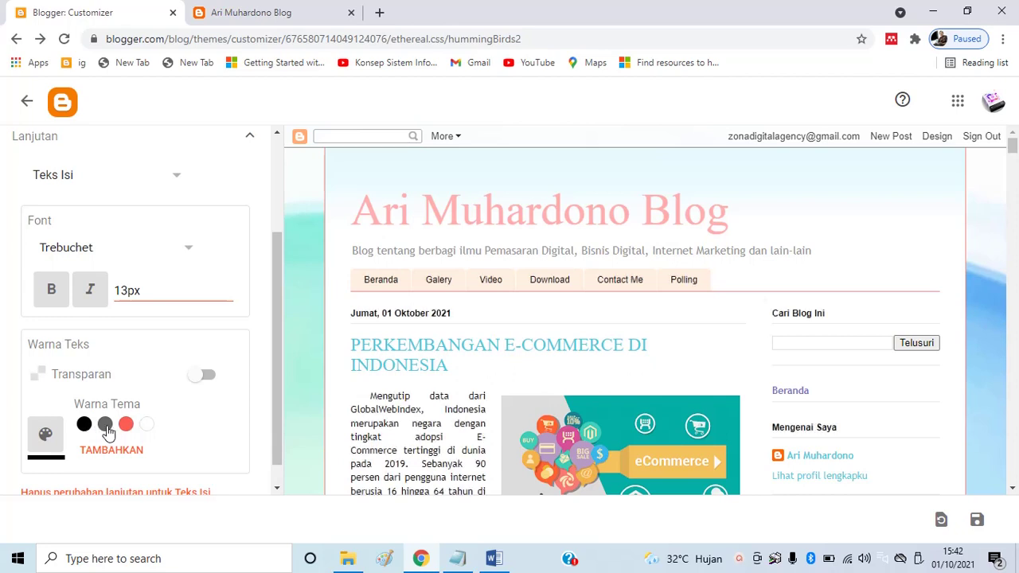
click(211, 382)
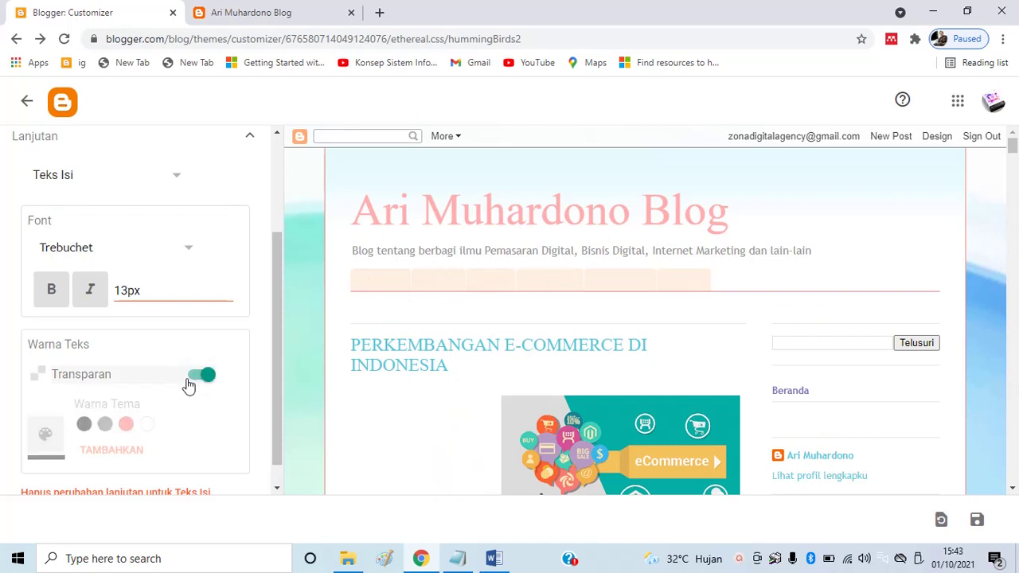
click(197, 384)
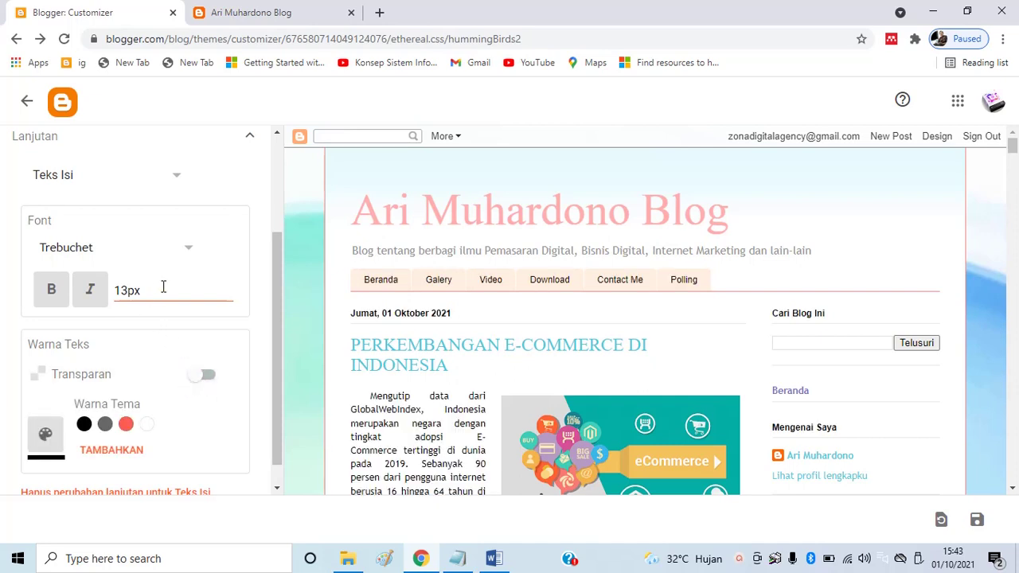
Set the Teks Isi font size to 14px, and try bold on the text before switching it back off
drag(162, 289, 86, 290)
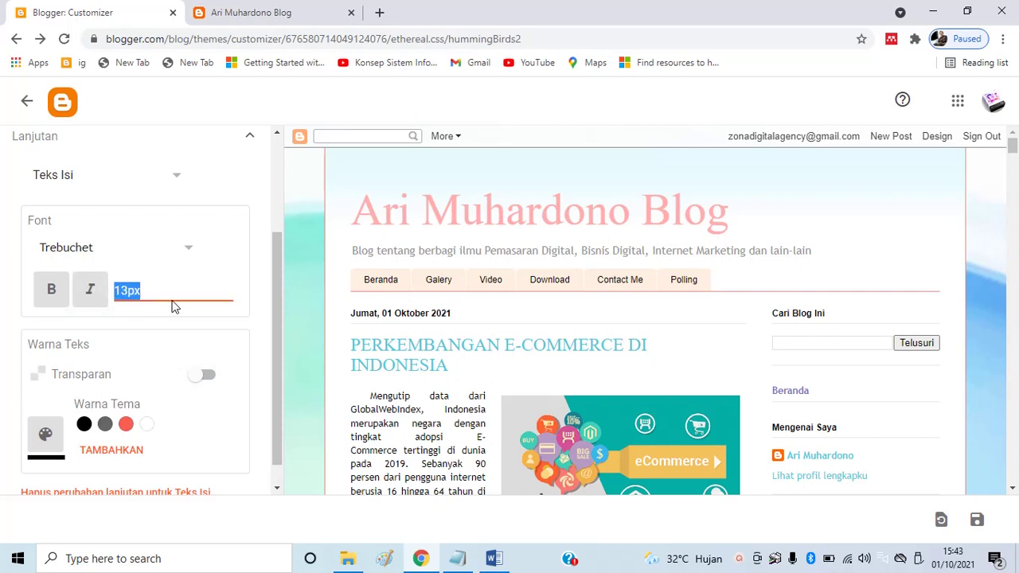
text(14px)
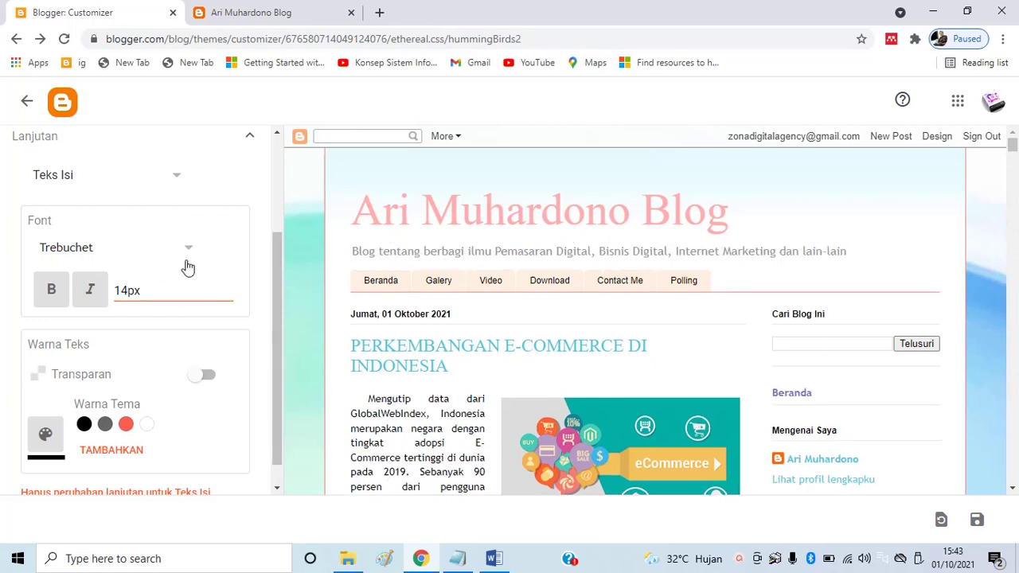
scroll(187, 268, up, 1)
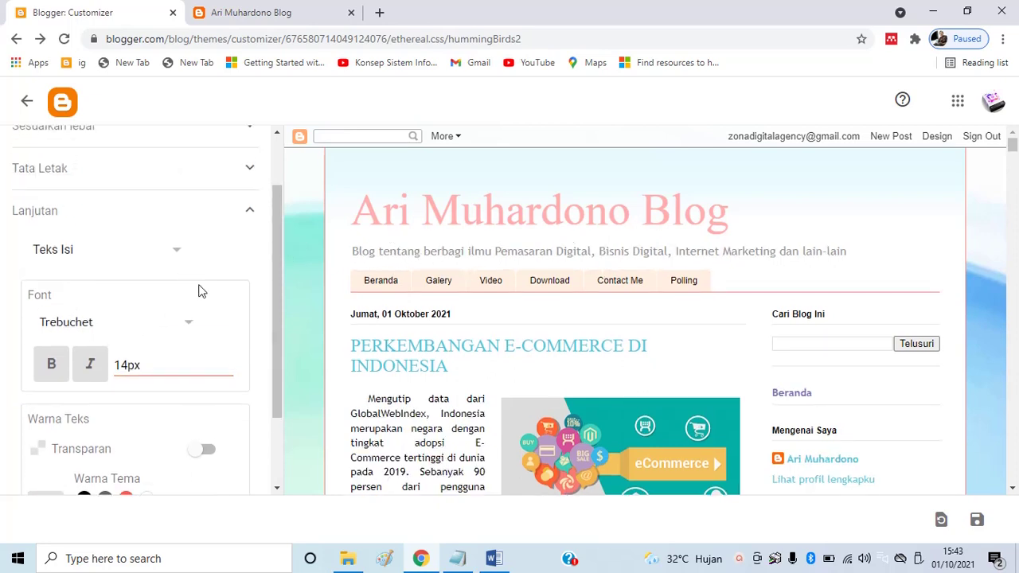
click(50, 366)
click(50, 366)
Examine how the body text formatting looks throughout the e-commerce post in the blog preview
scroll(403, 410, down, 2)
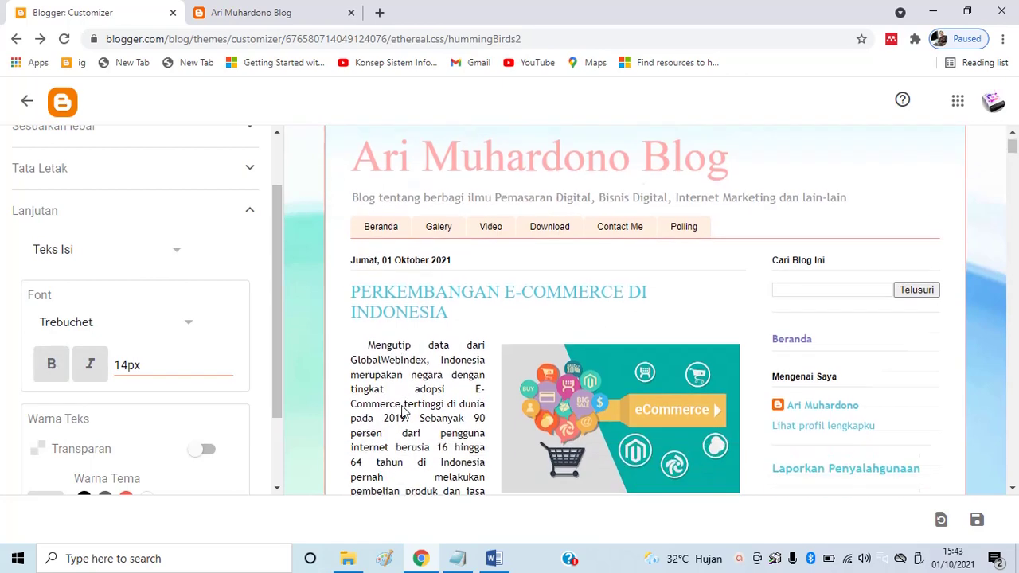
scroll(404, 410, down, 4)
scroll(440, 383, up, 4)
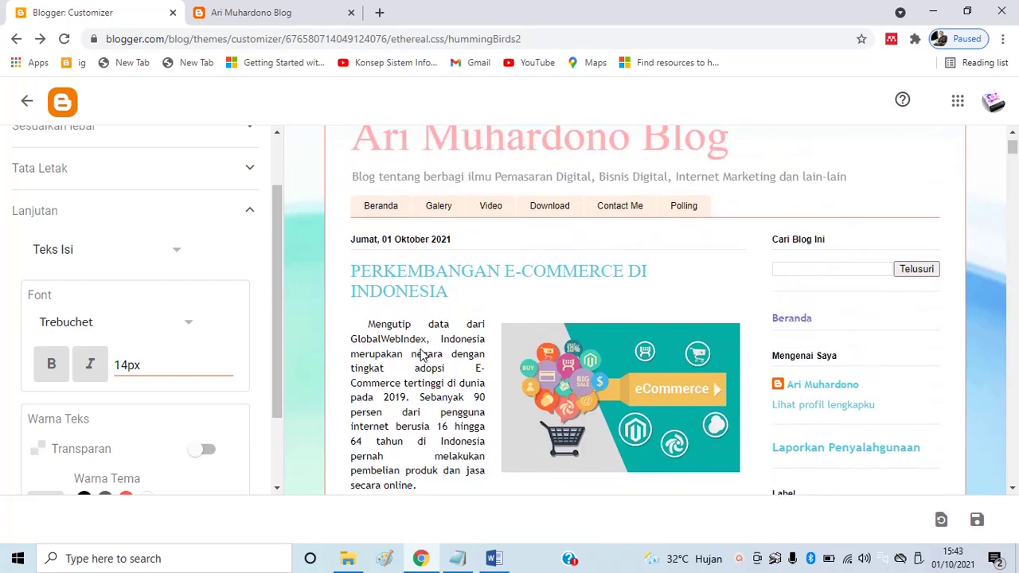
scroll(422, 355, up, 2)
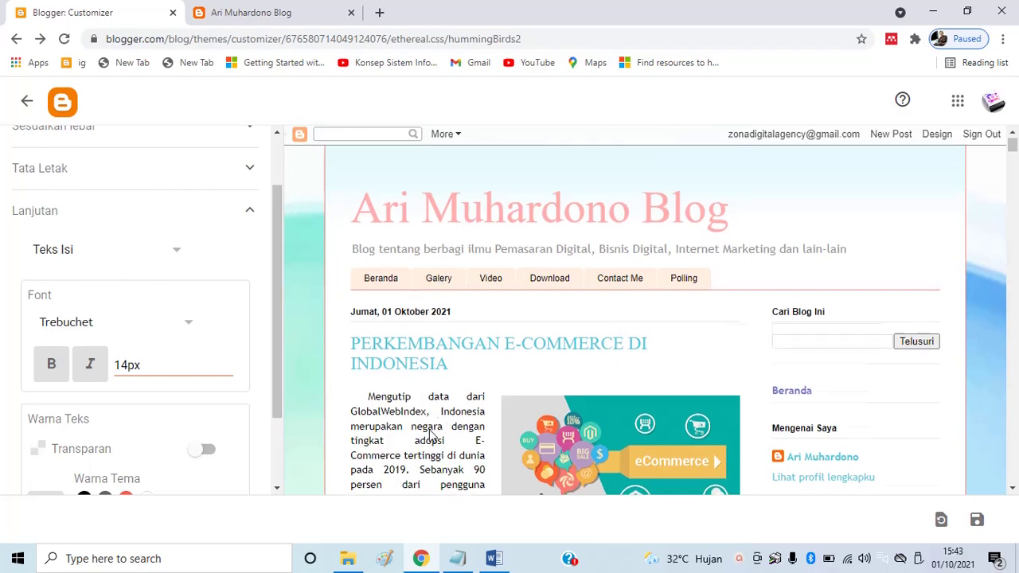
scroll(440, 382, down, 4)
scroll(497, 430, down, 2)
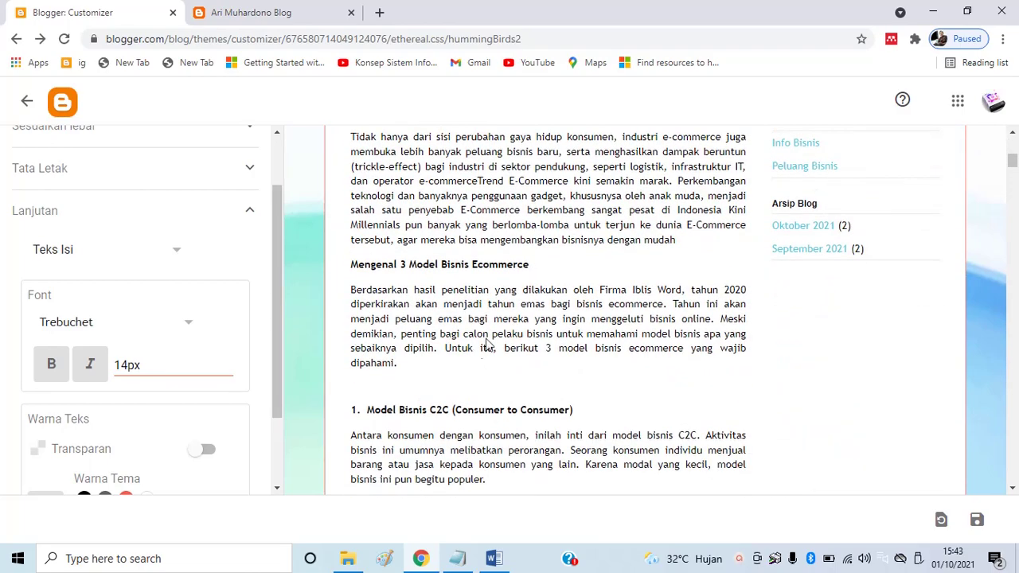
scroll(526, 394, up, 6)
scroll(446, 335, down, 4)
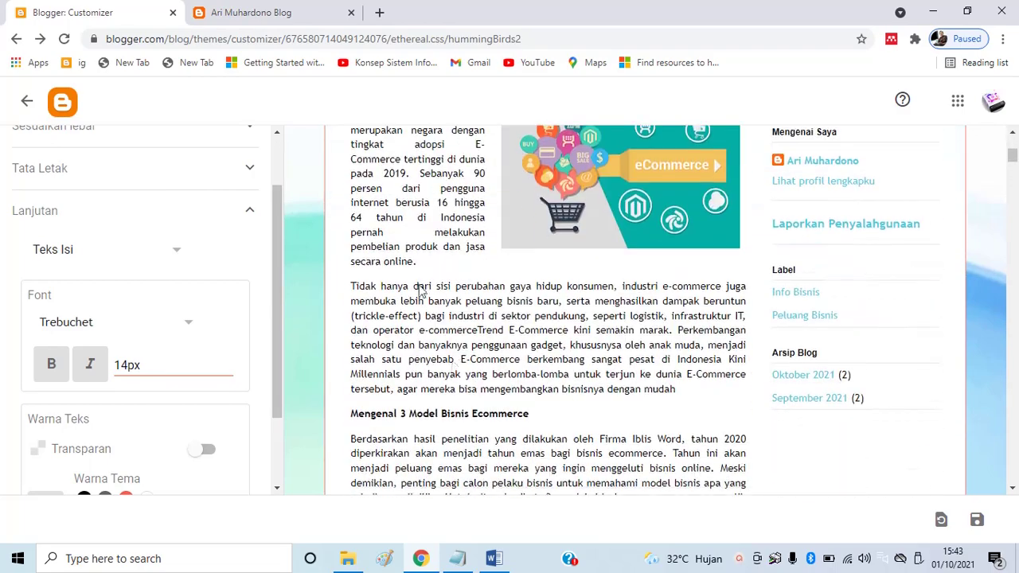
Switch the Lanjutan settings to the Latar belakang element and examine its colour options alongside the blog preview
scroll(168, 302, up, 1)
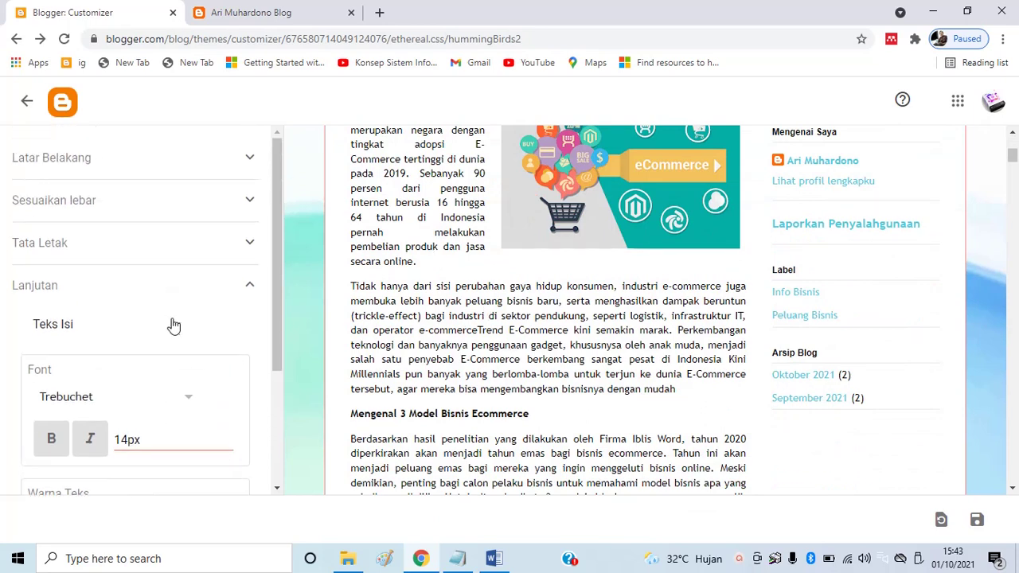
click(178, 327)
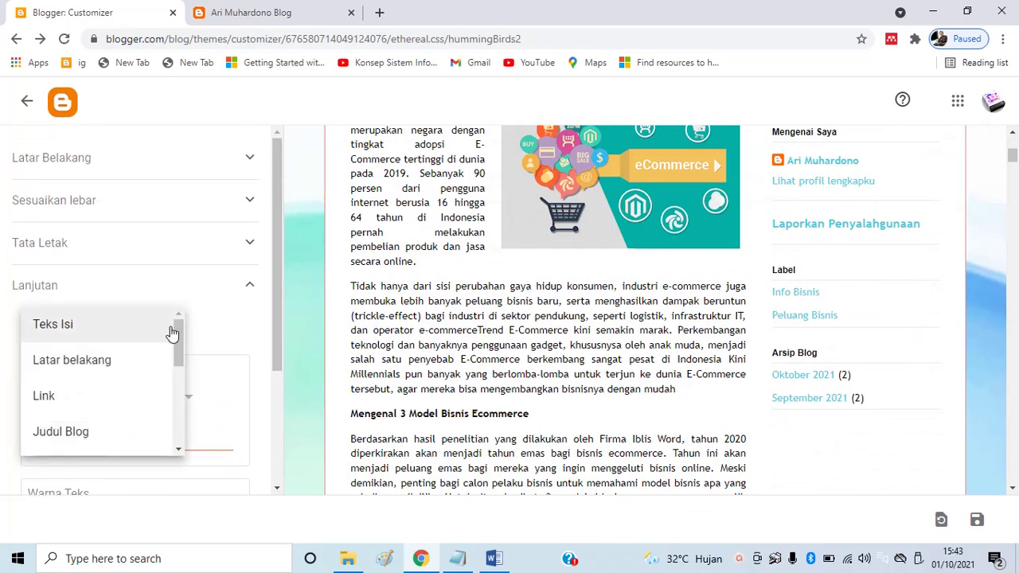
click(132, 361)
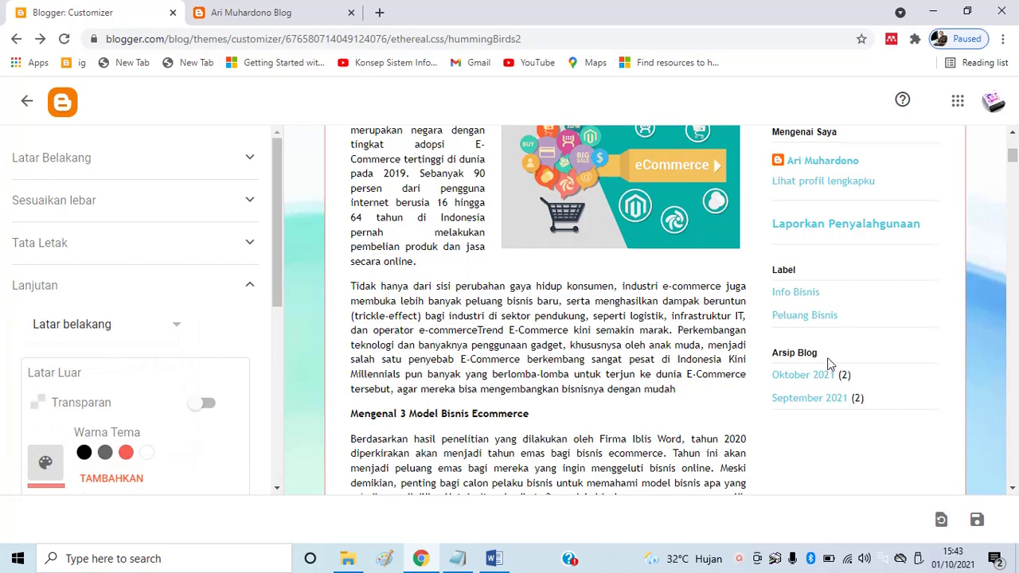
scroll(829, 354, up, 4)
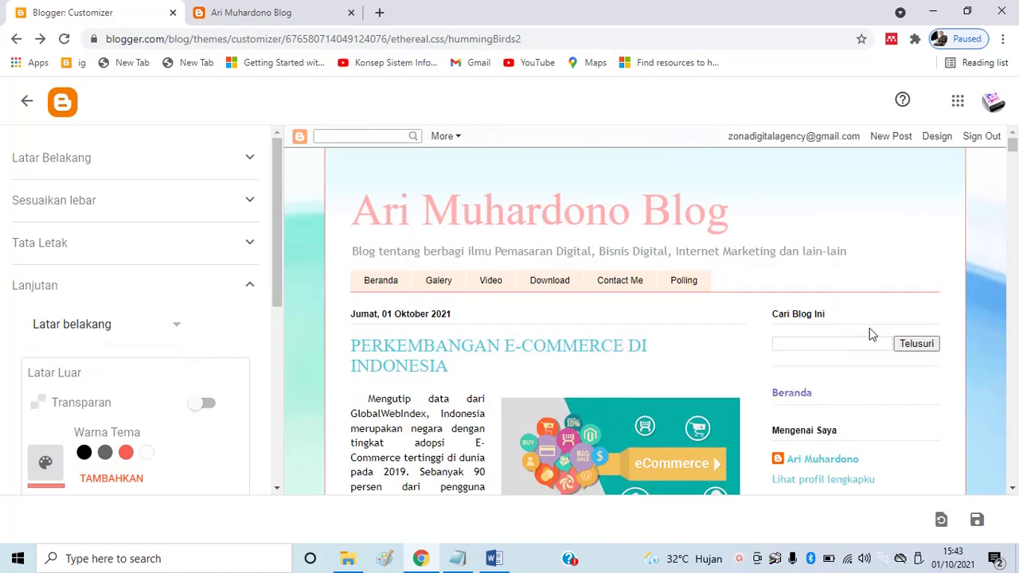
scroll(939, 355, down, 15)
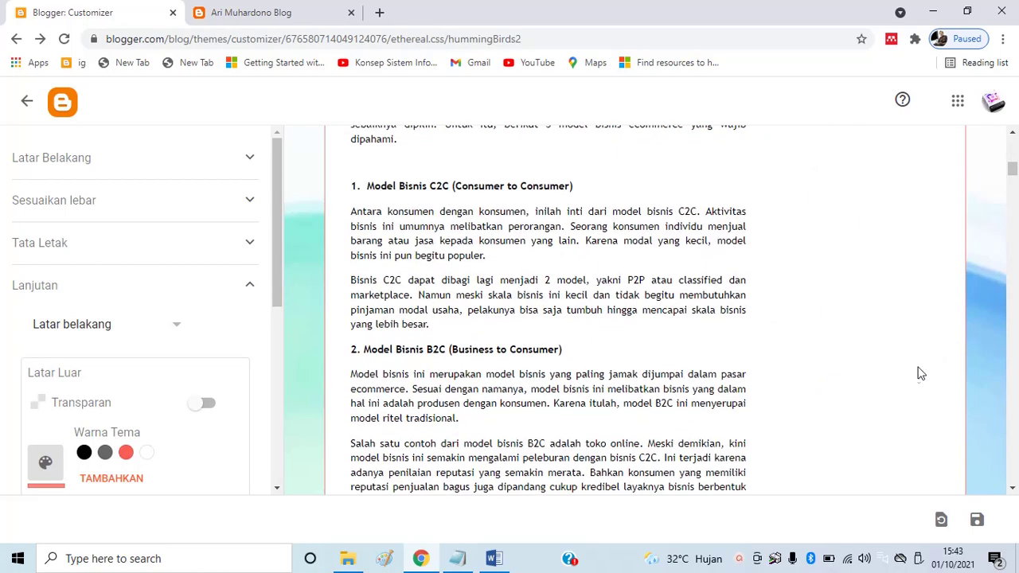
scroll(909, 335, up, 12)
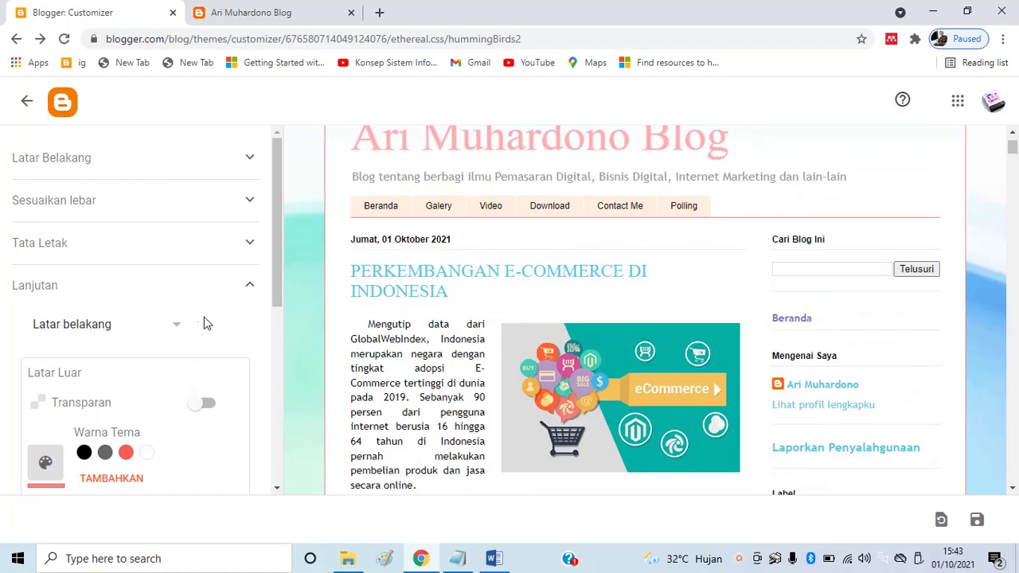
scroll(181, 336, down, 2)
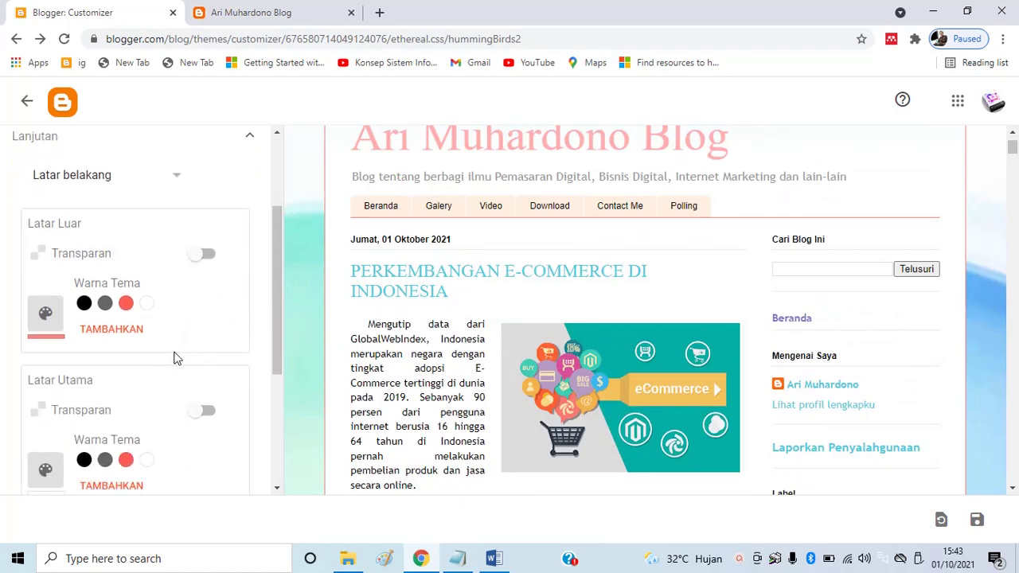
scroll(176, 342, up, 2)
Set the Warna Link colour of the Link element to blue #4285F4
click(176, 330)
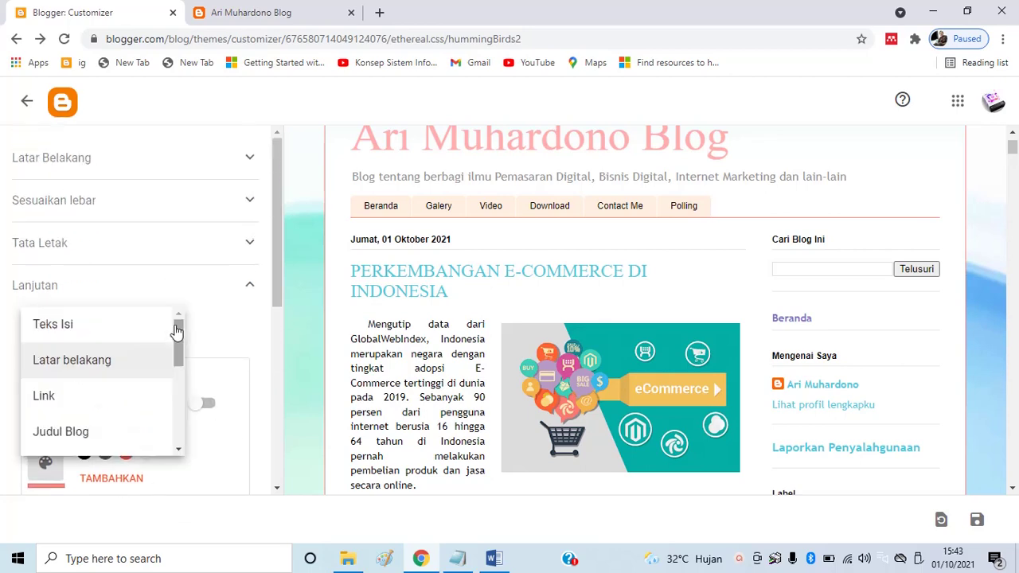
click(119, 404)
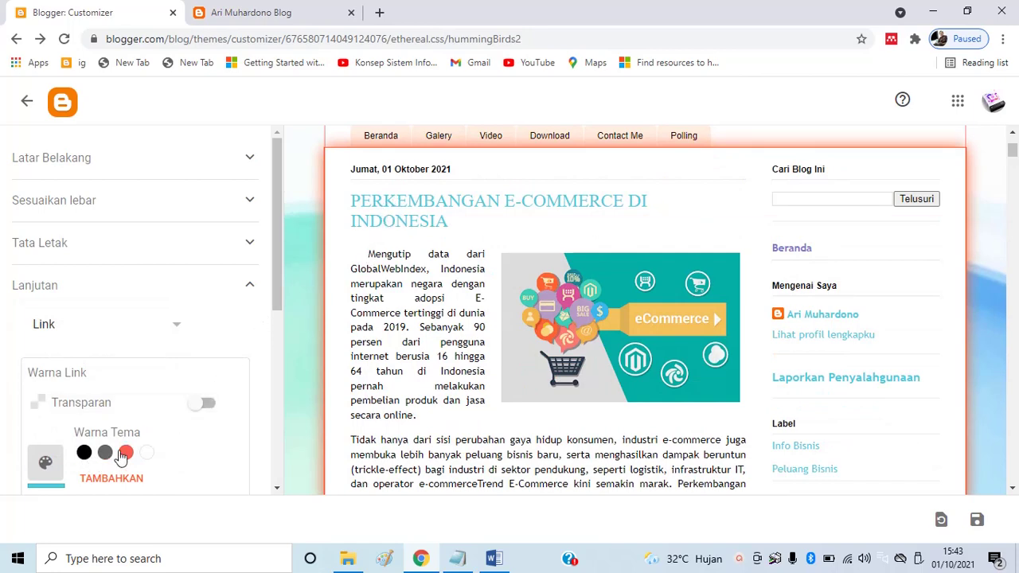
scroll(132, 446, down, 1)
click(49, 398)
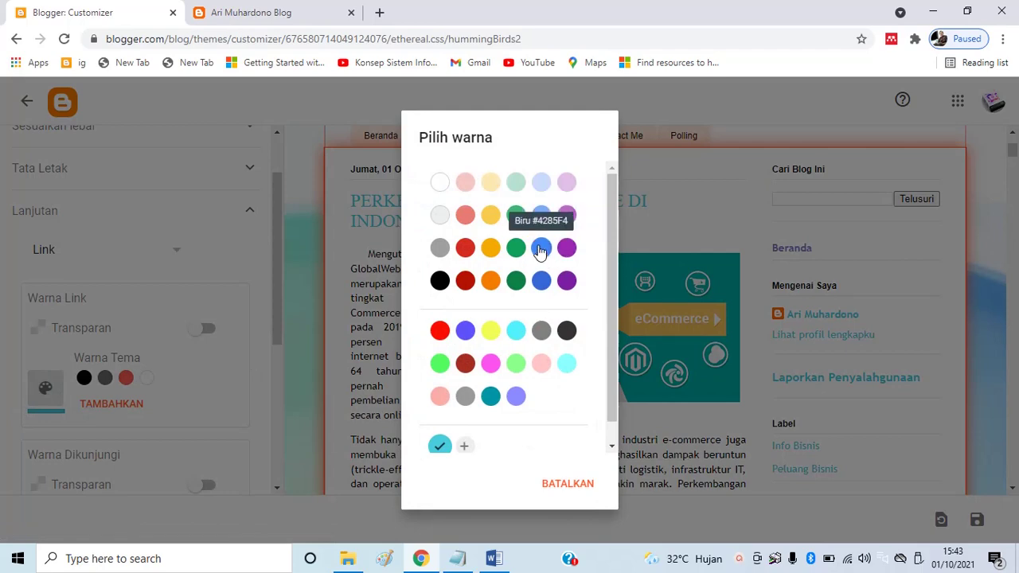
scroll(538, 253, down, 1)
click(538, 248)
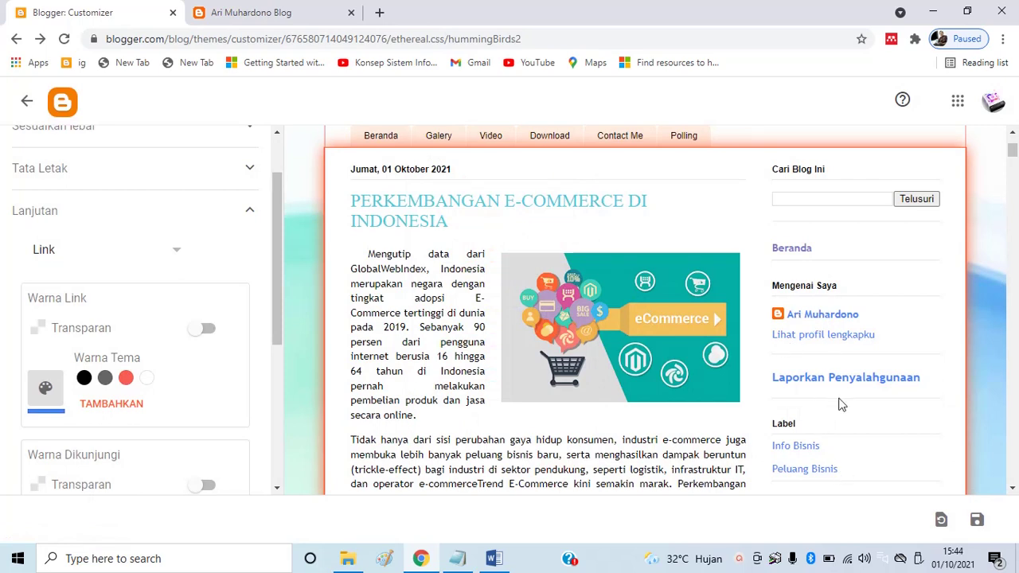
Set the font of the Judul Blog element to Impact
click(177, 252)
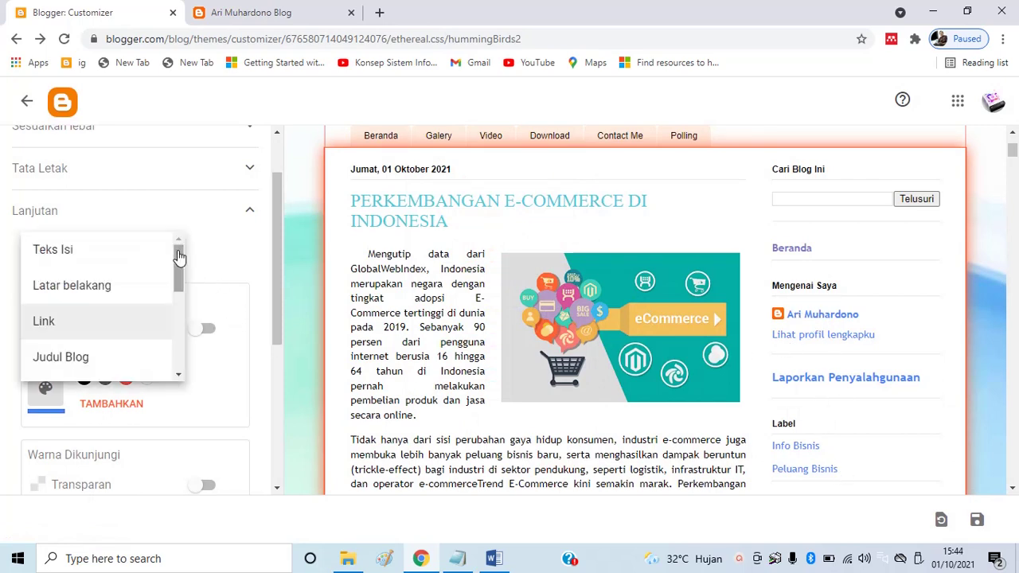
scroll(131, 333, down, 1)
scroll(104, 331, up, 1)
click(89, 359)
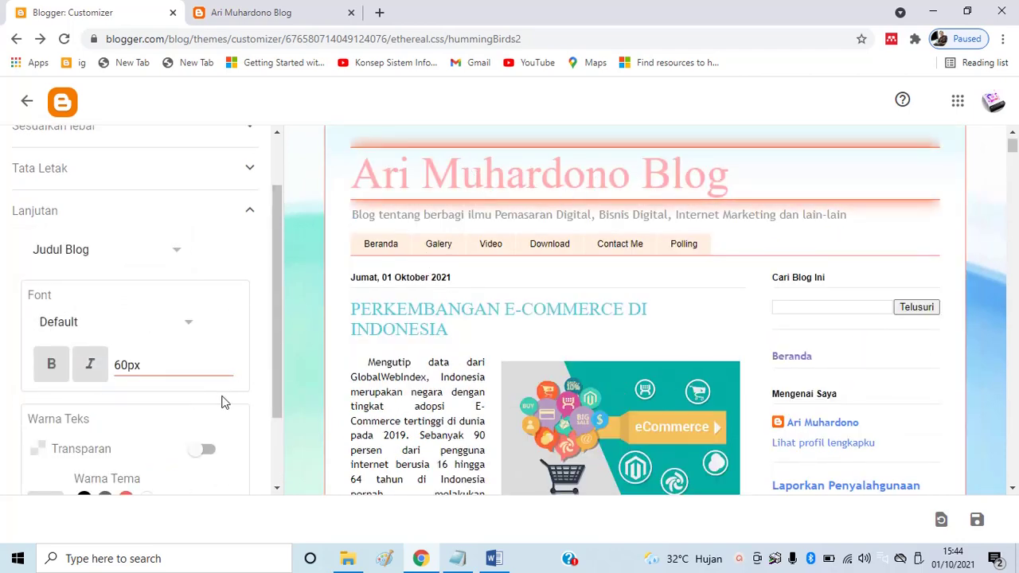
click(187, 327)
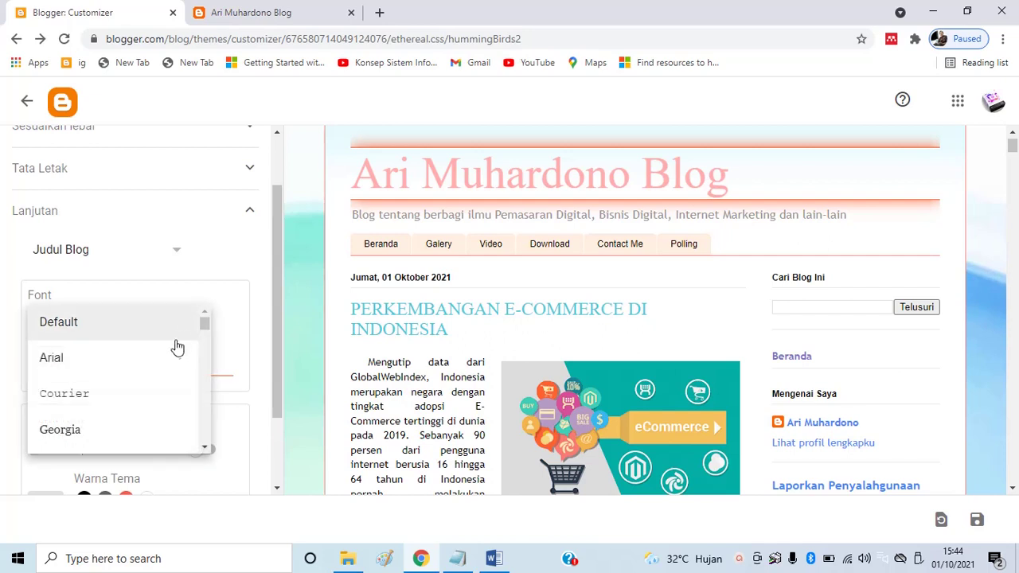
scroll(174, 350, down, 1)
click(122, 386)
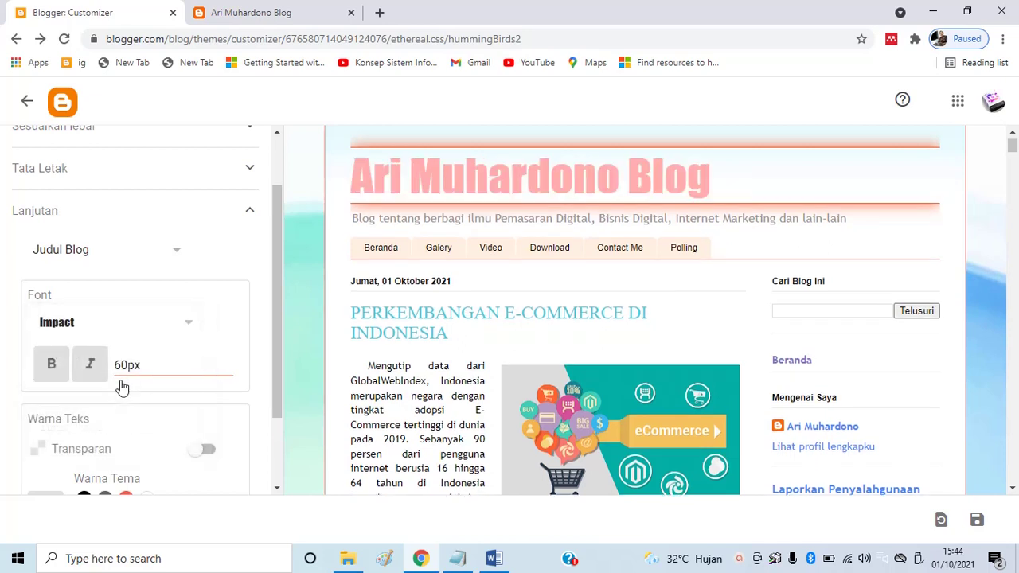
Set the Judul Blog text colour to dark red #B51200
scroll(240, 332, down, 1)
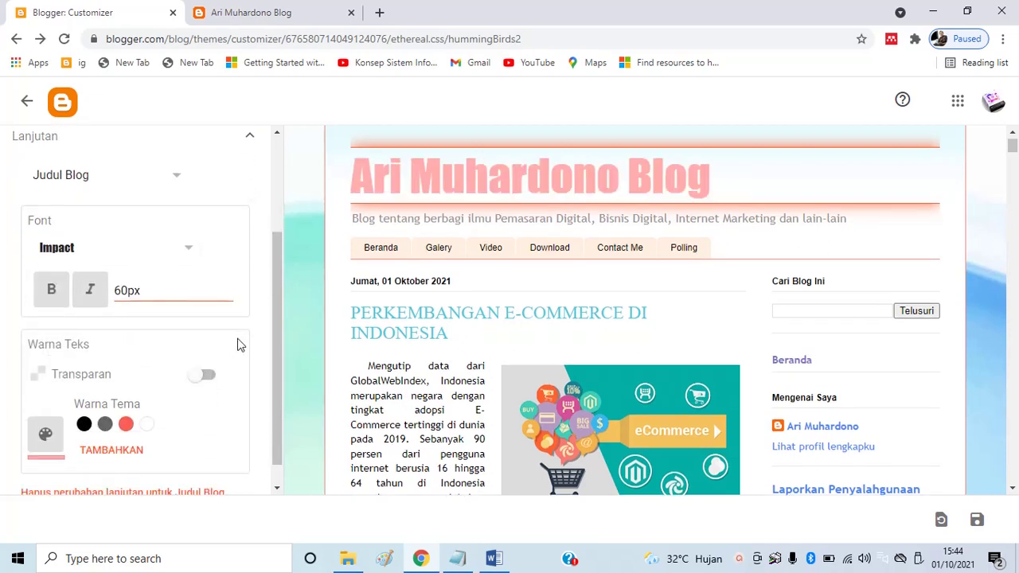
click(46, 434)
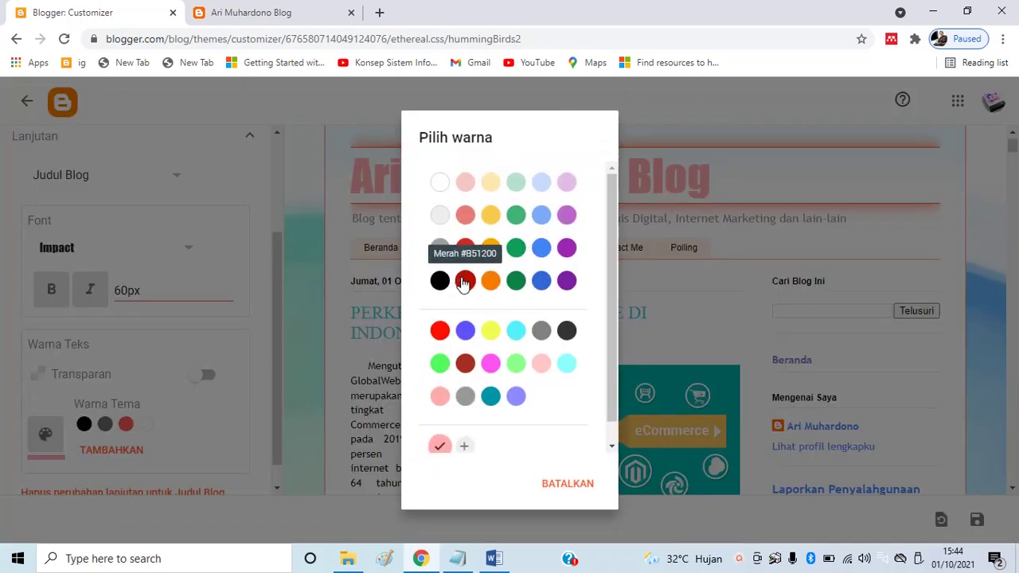
click(464, 282)
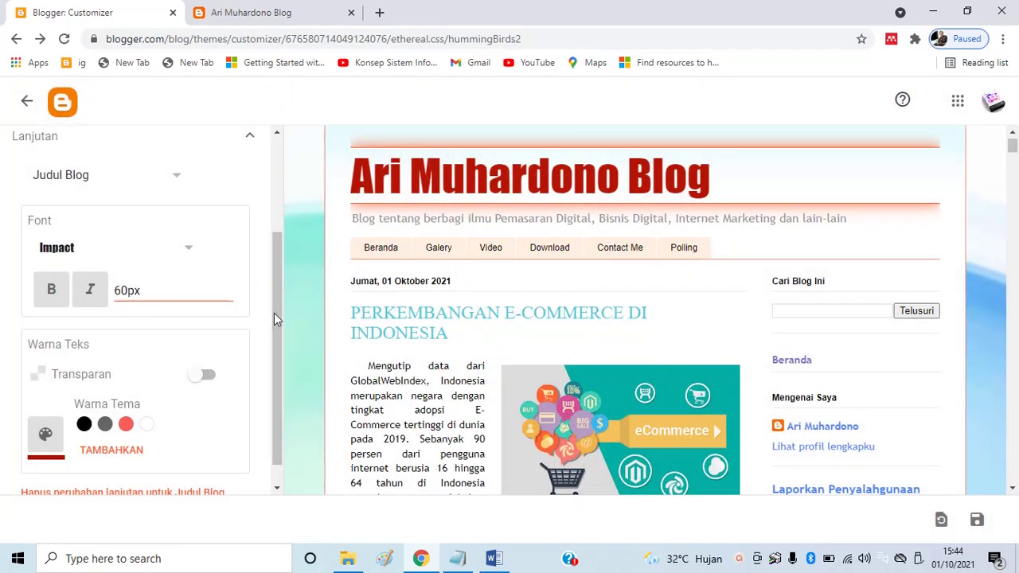
scroll(214, 349, down, 1)
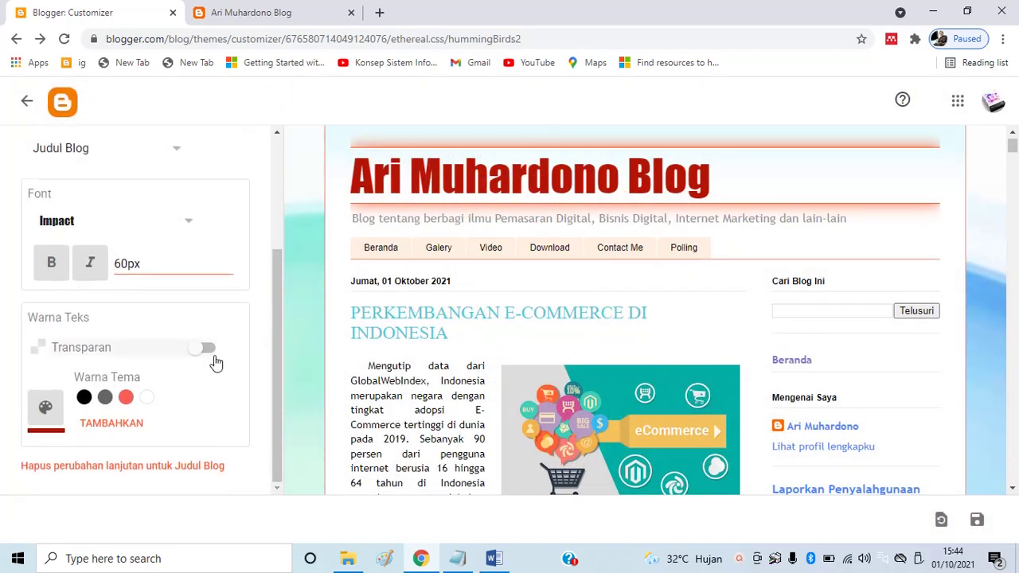
Set the Warna Deskripsi colour of the Deskripsi Blog element to black
scroll(183, 258, up, 2)
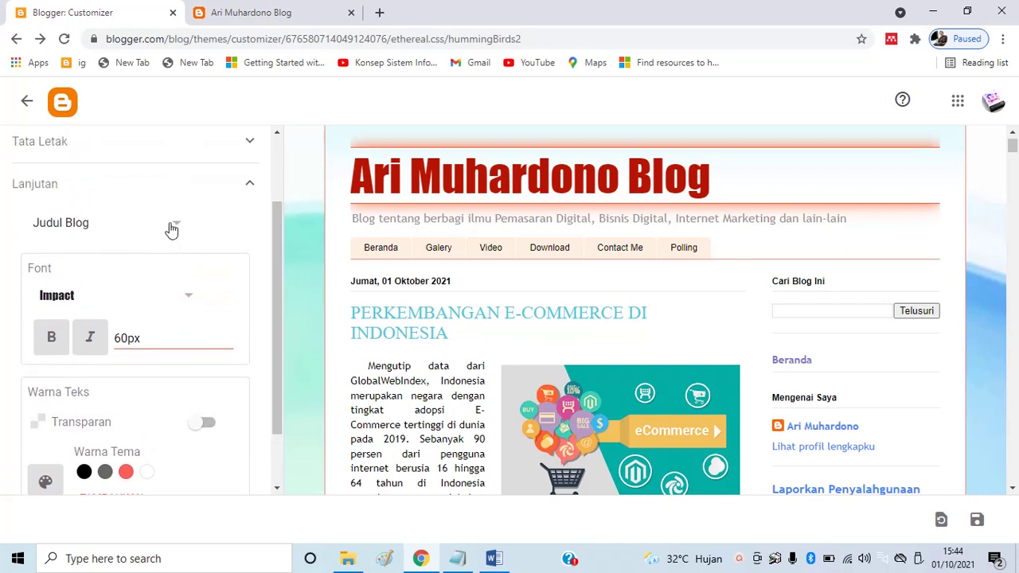
click(171, 228)
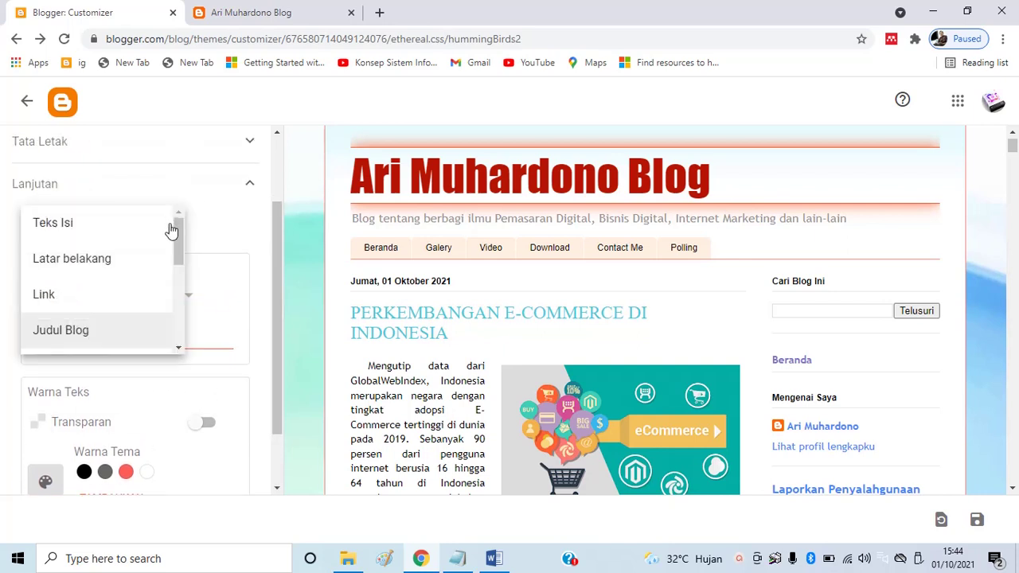
click(178, 351)
click(140, 323)
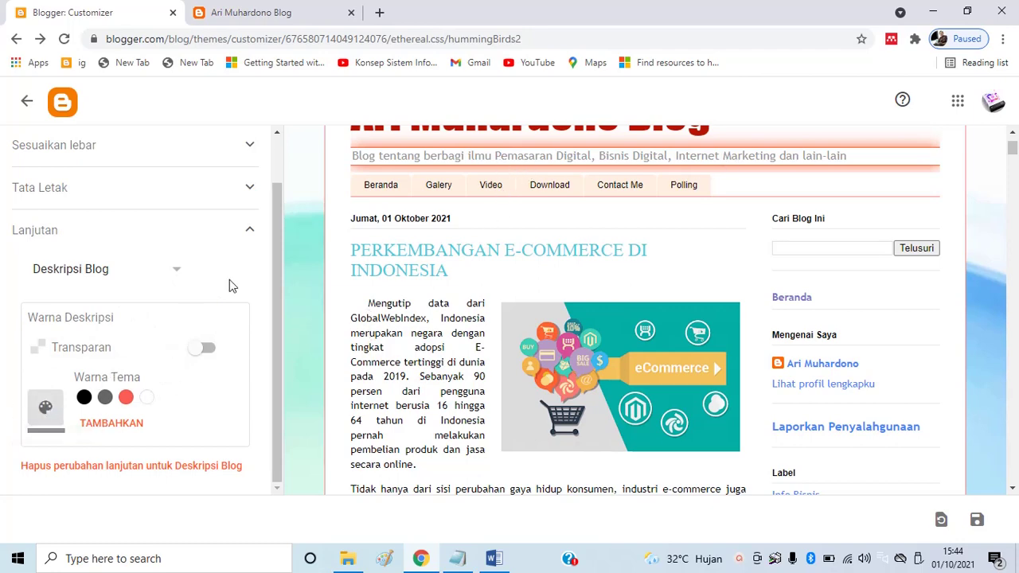
click(46, 408)
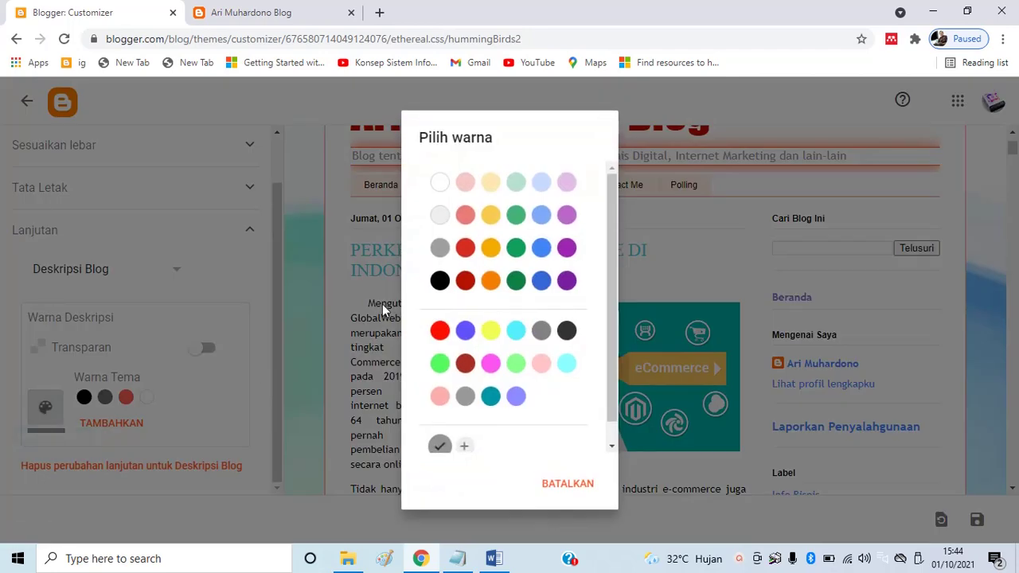
click(441, 282)
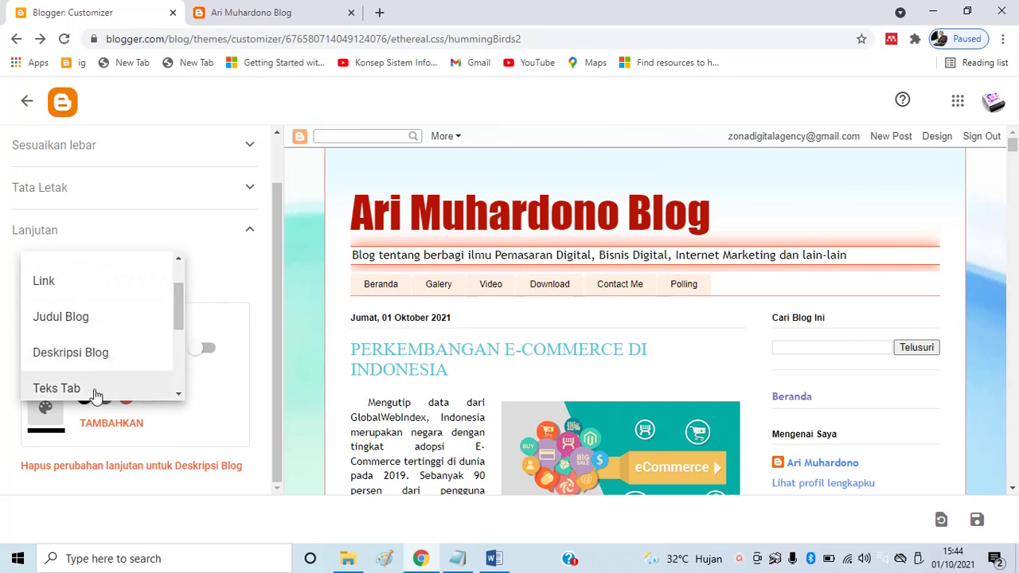
Set the Teks Tab font size to 14px and make the tab text bold
click(72, 388)
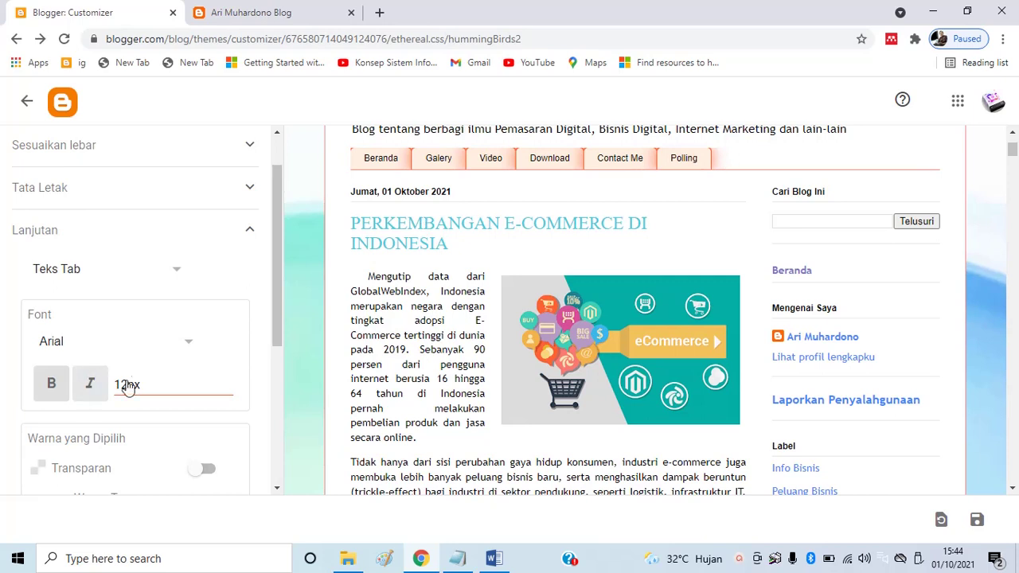
drag(145, 384, 87, 390)
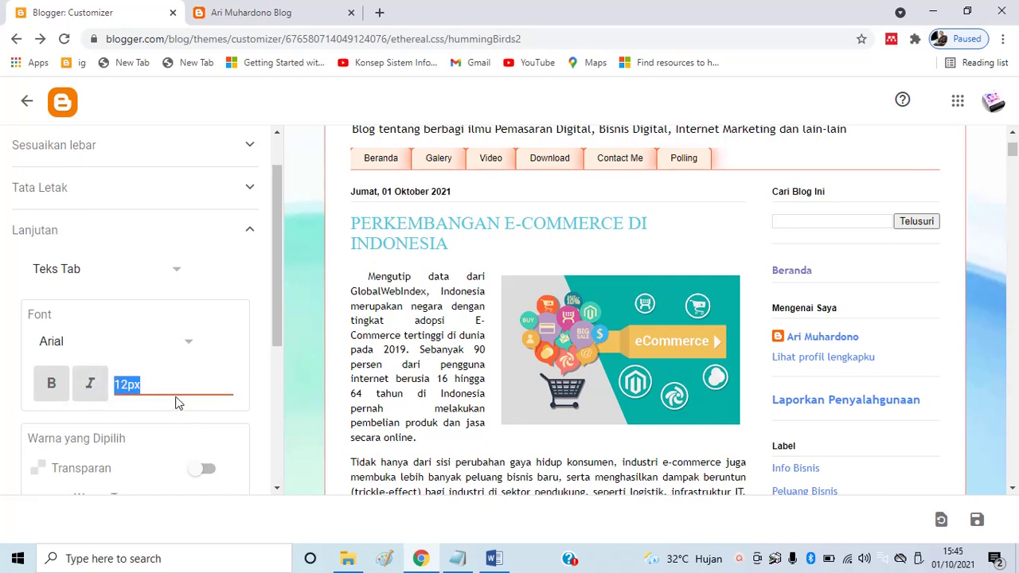
text(14px)
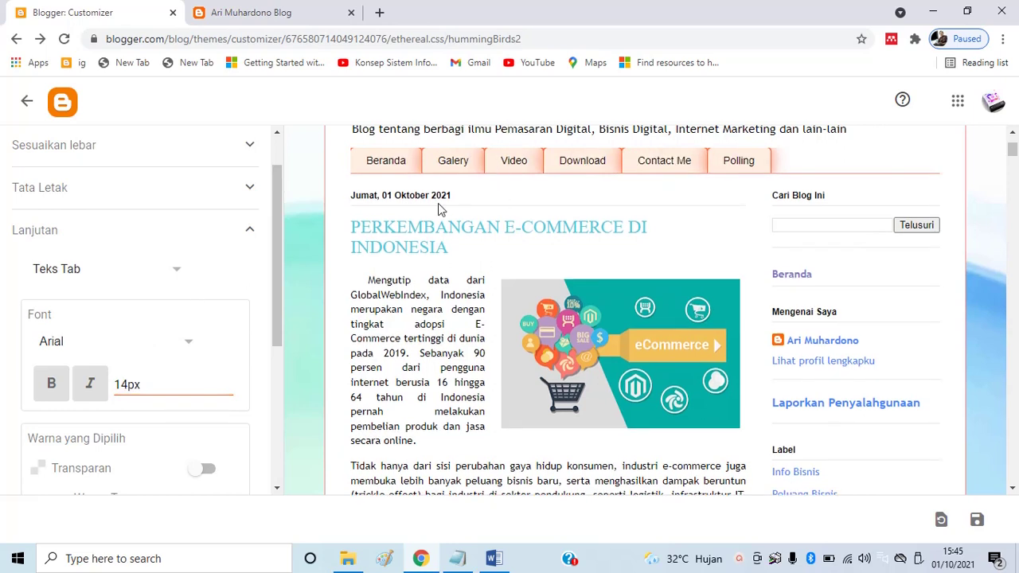
click(51, 383)
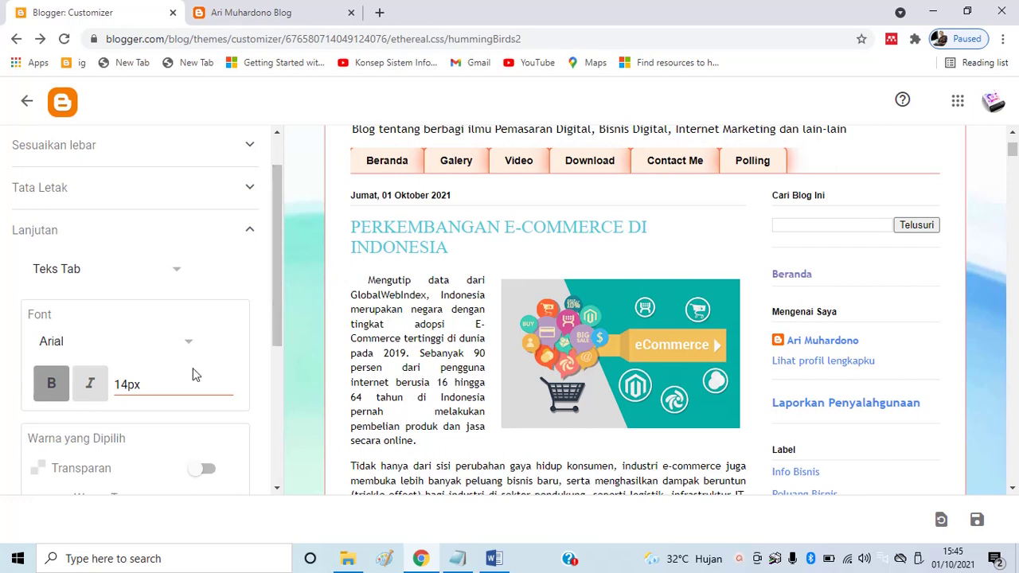
Try light red as the Warna yang Dipilih colour for the Teks Tab element
scroll(247, 338, down, 1)
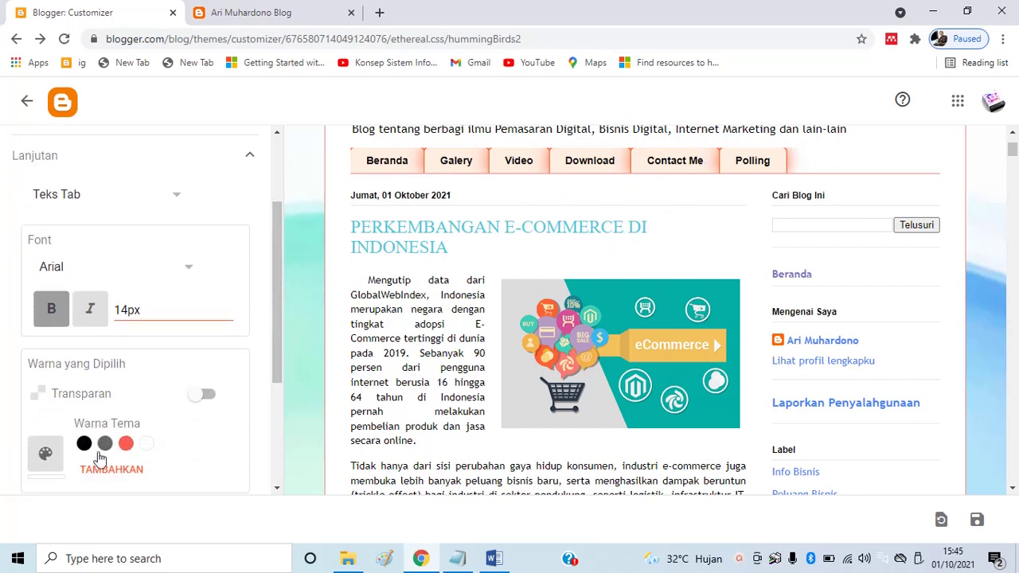
click(47, 457)
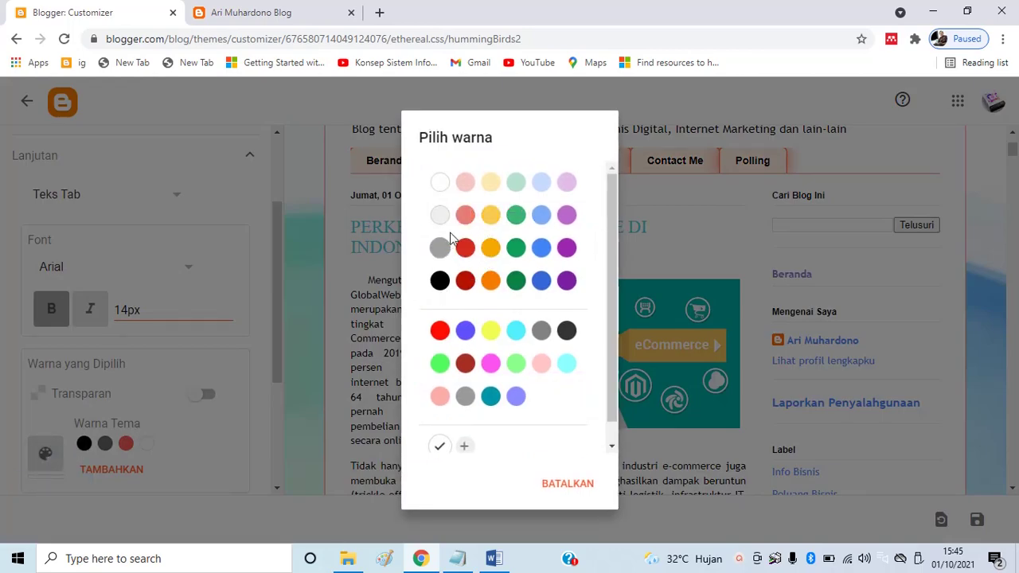
click(465, 216)
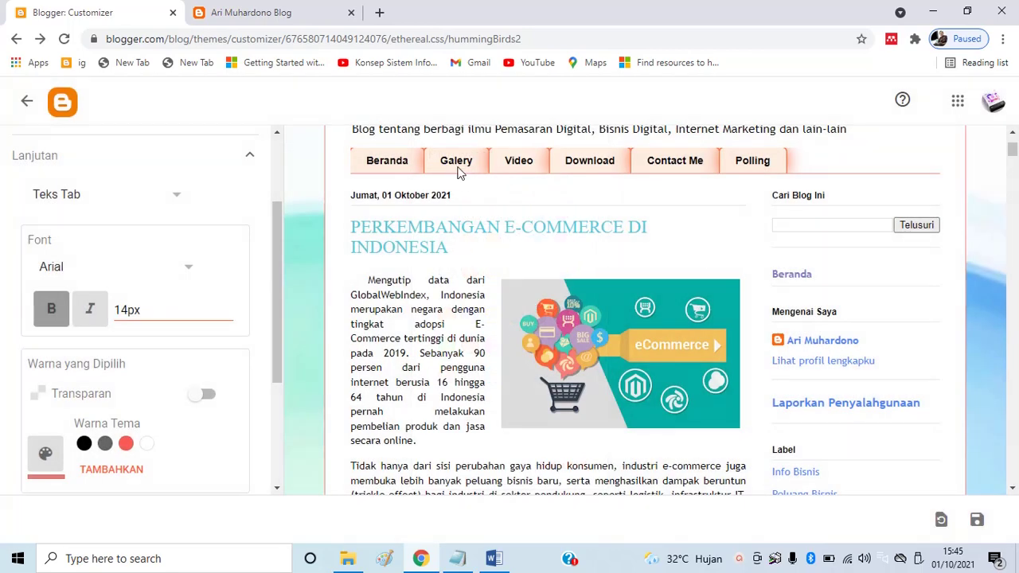
Set the Warna yang Dipilih colour of the Teks Tab element to black
scroll(158, 374, up, 1)
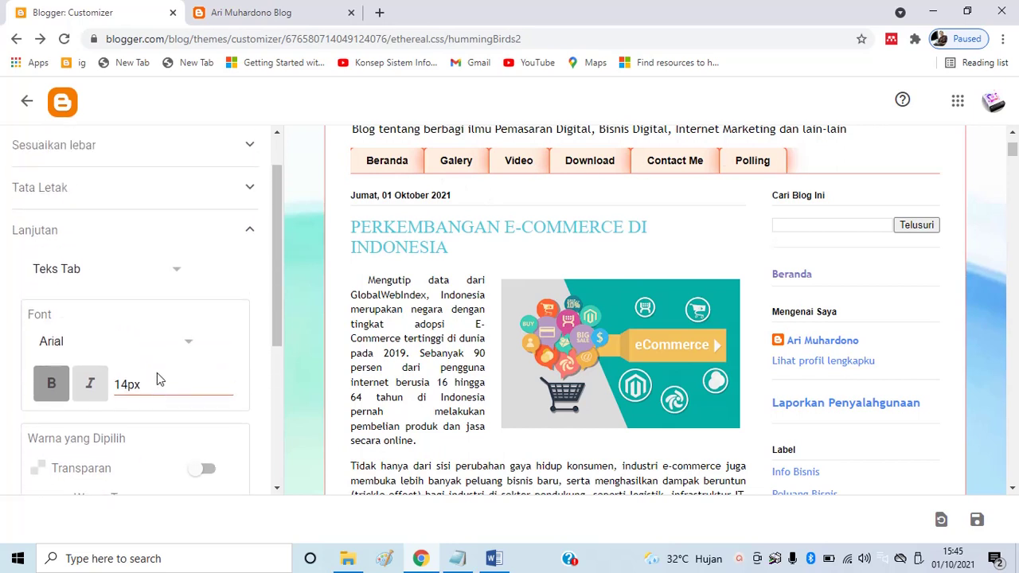
scroll(158, 373, down, 1)
scroll(135, 390, up, 1)
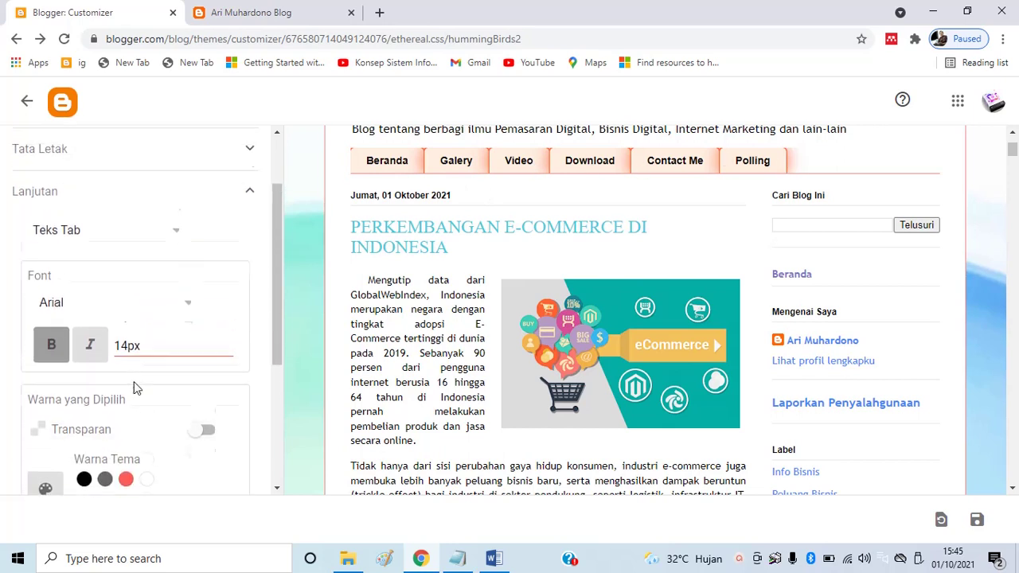
scroll(96, 422, down, 1)
click(47, 454)
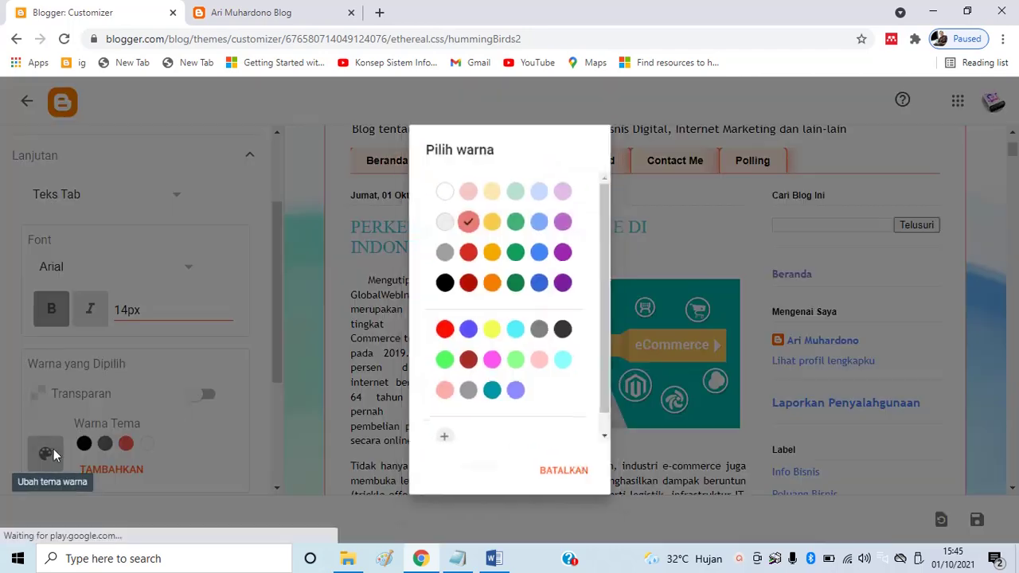
click(443, 284)
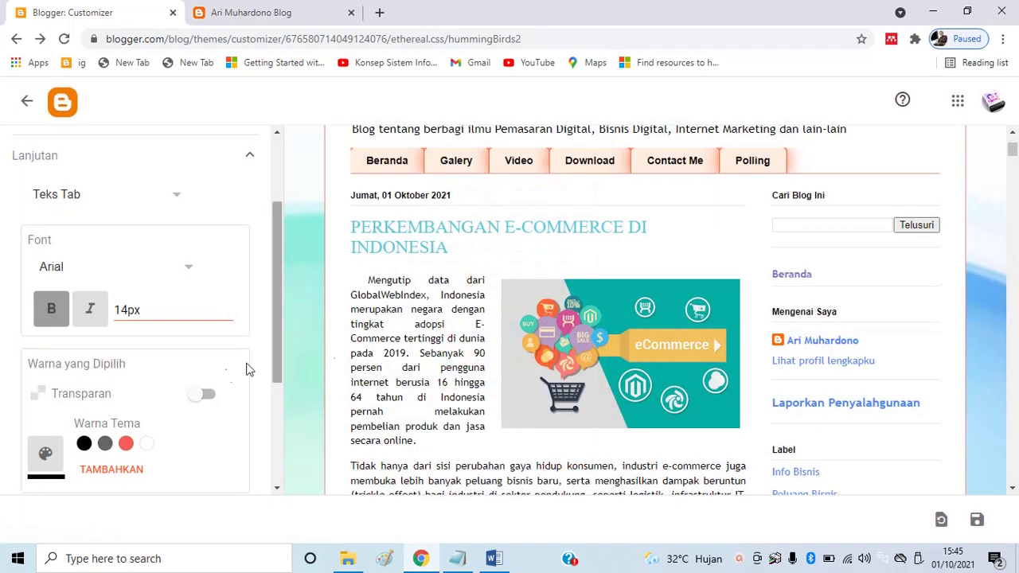
Choose Latar Tab as the element to customize in the Lanjutan section
scroll(177, 279, up, 1)
click(177, 275)
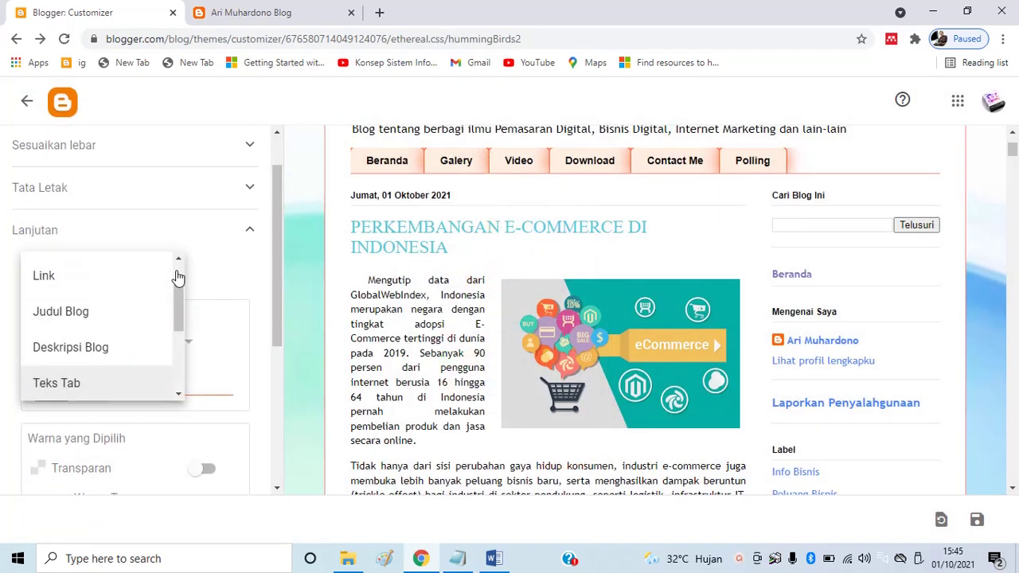
click(177, 396)
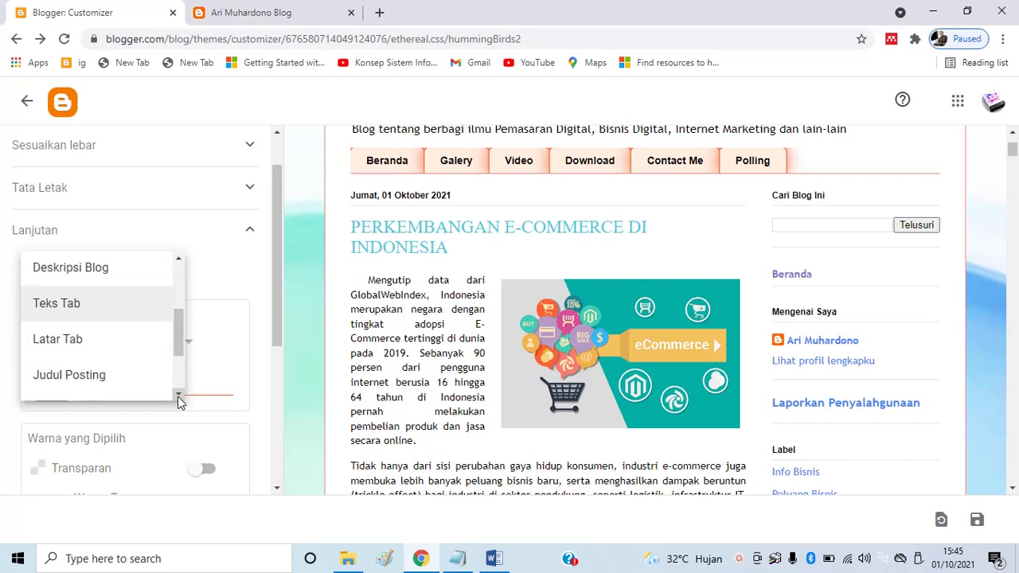
click(177, 396)
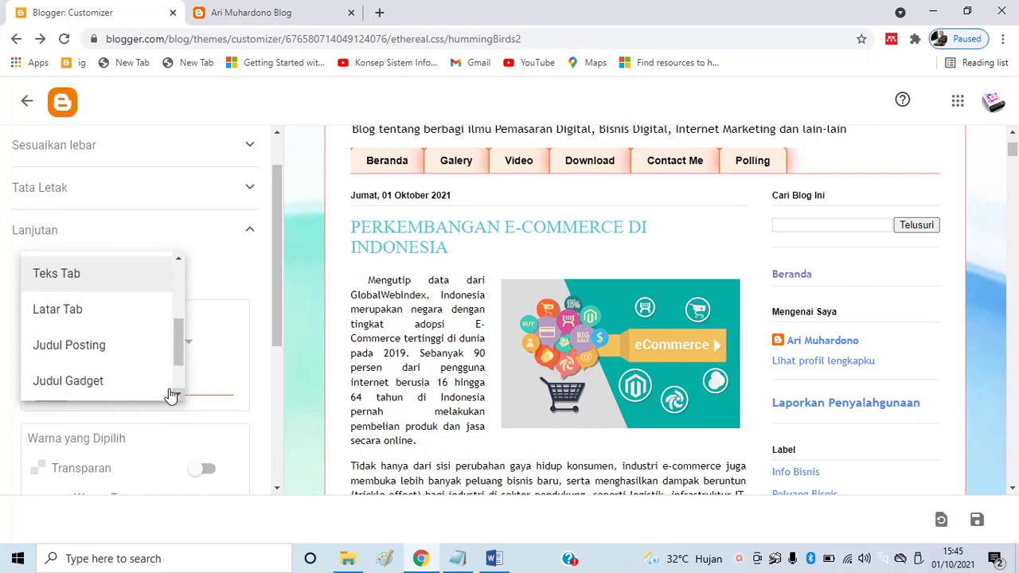
click(96, 313)
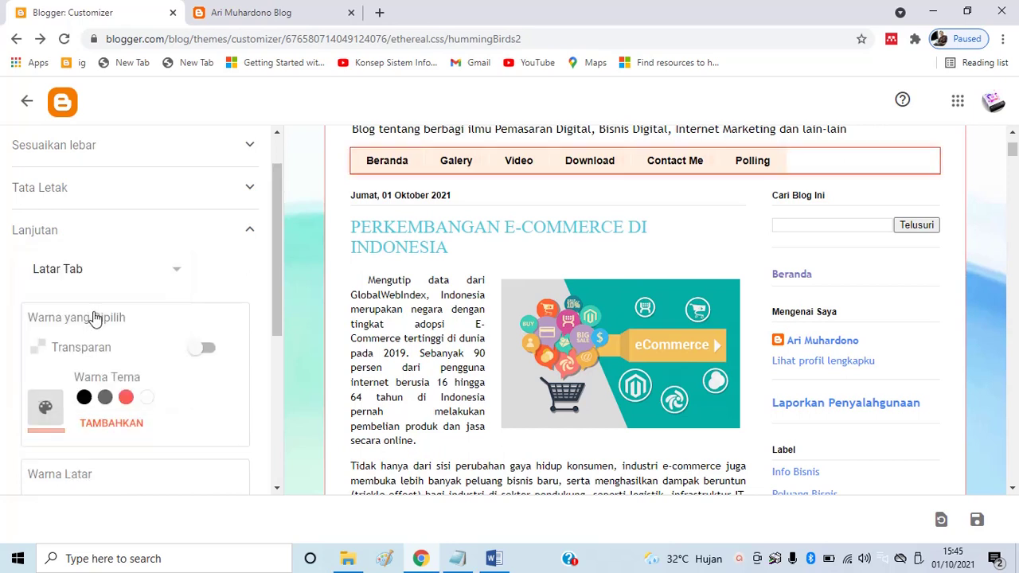
scroll(263, 362, down, 2)
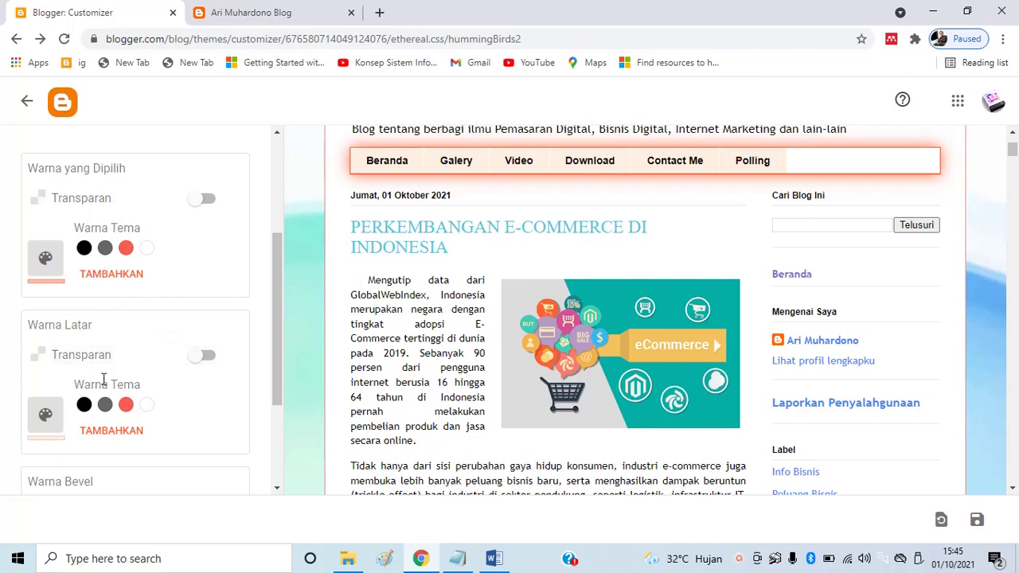
Try yellow #F4A900, blue, light red, grey and pale blue as the Warna Latar colour for the Latar Tab element
click(45, 414)
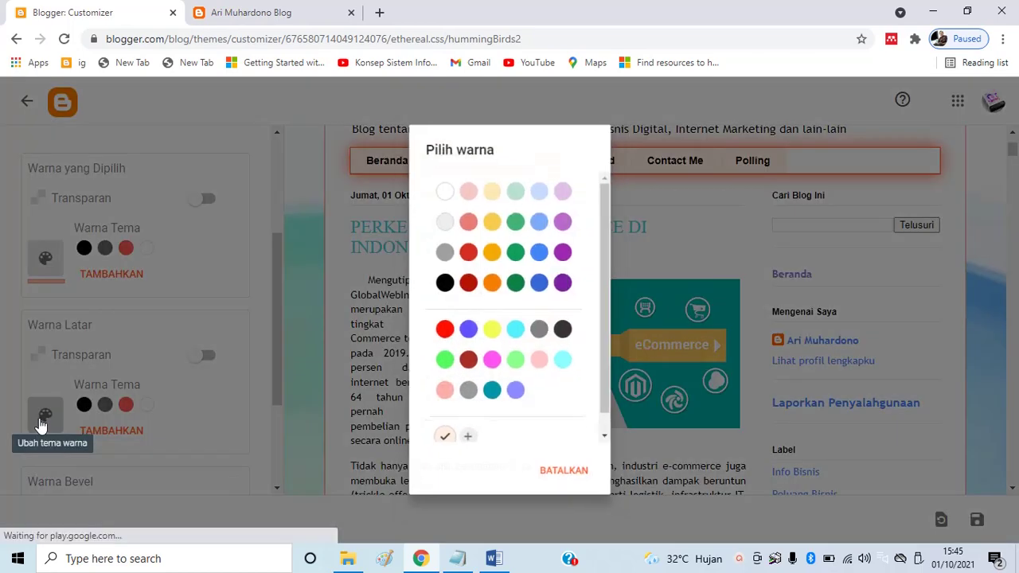
click(491, 249)
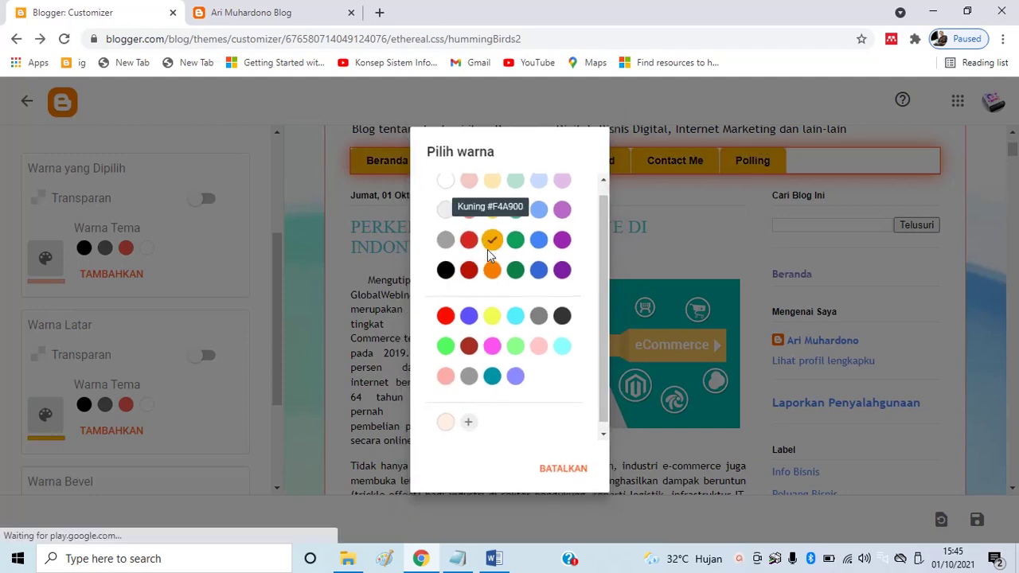
click(49, 419)
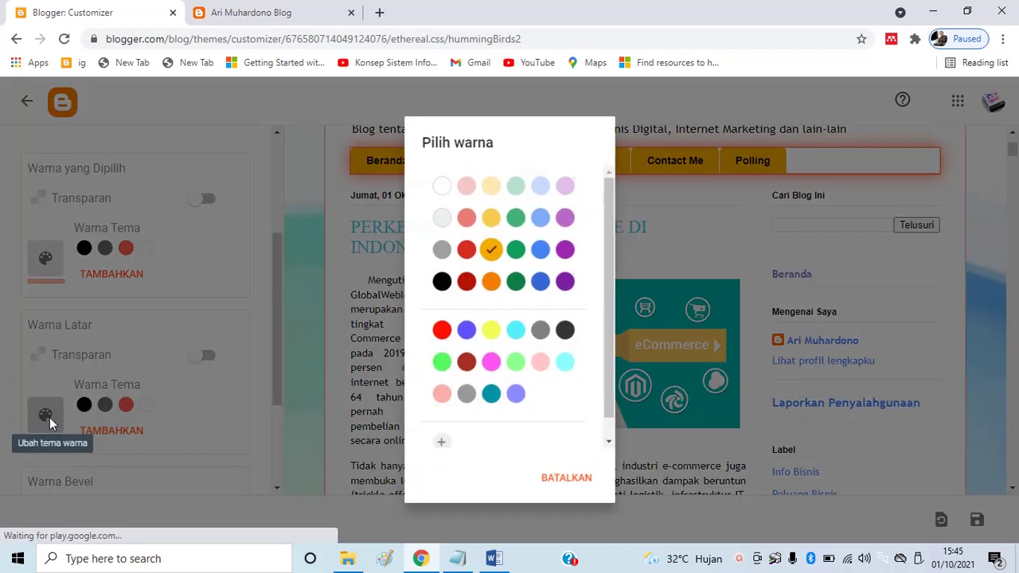
click(539, 255)
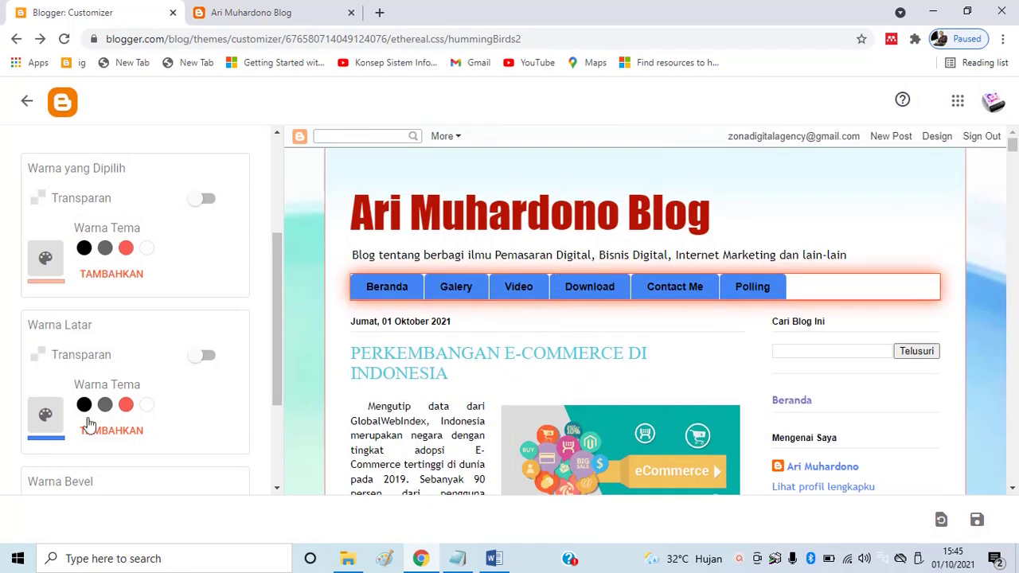
click(43, 414)
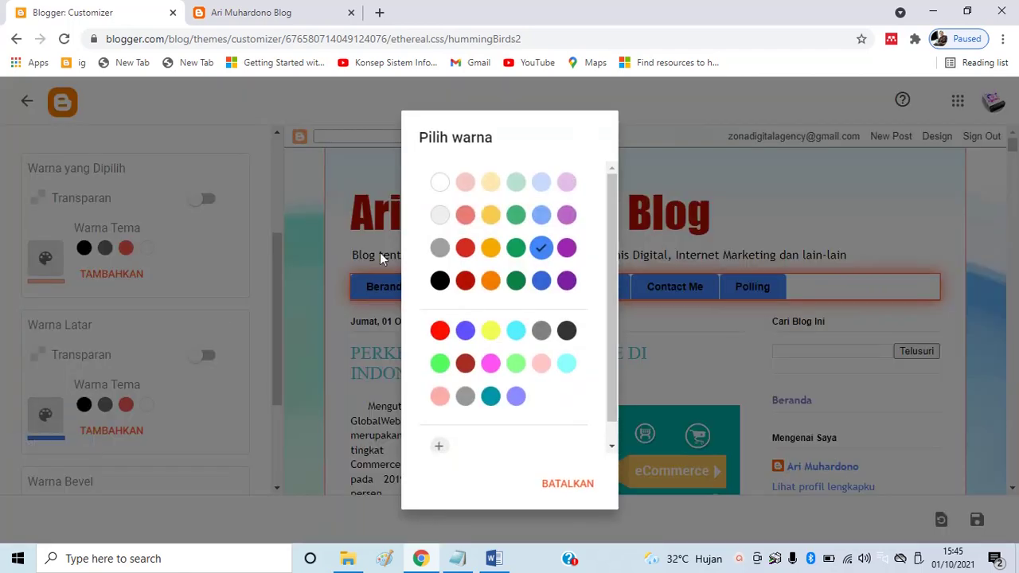
click(465, 216)
click(45, 415)
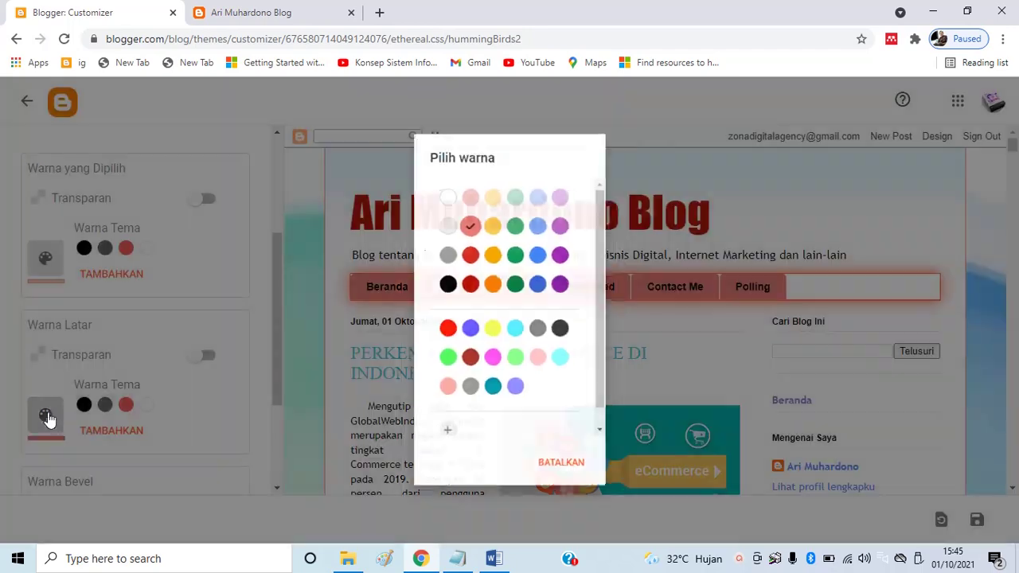
click(440, 249)
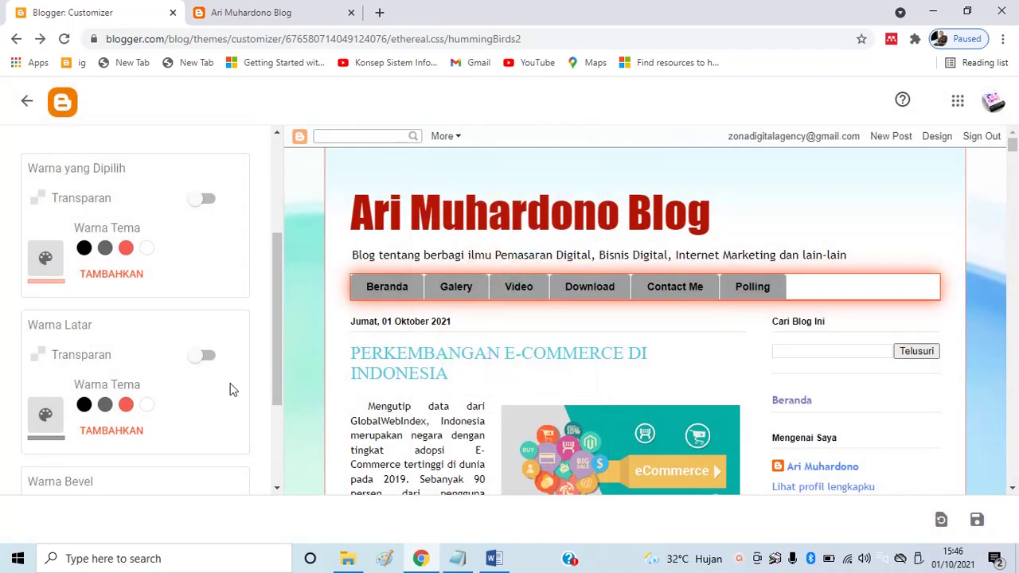
click(49, 417)
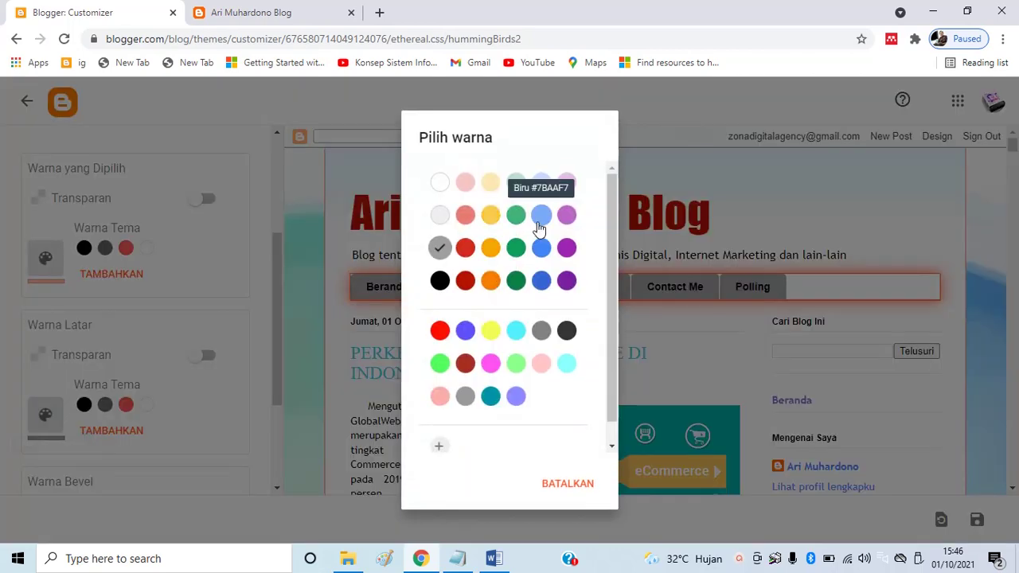
click(548, 188)
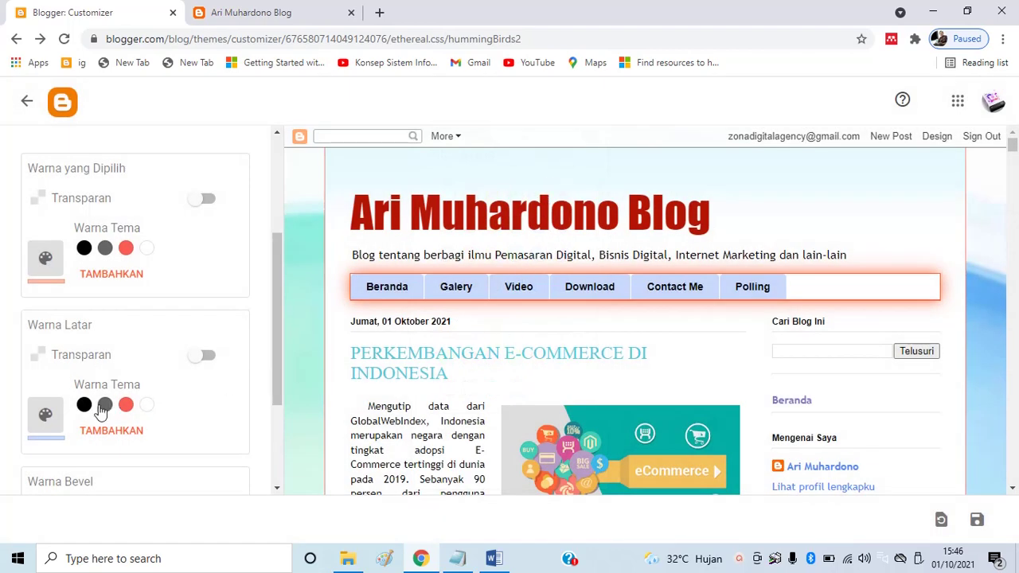
Set the Latar Tab element's Warna Latar colour to medium blue and its Warna yang Dipilih colour to yellow #F4A900
click(46, 419)
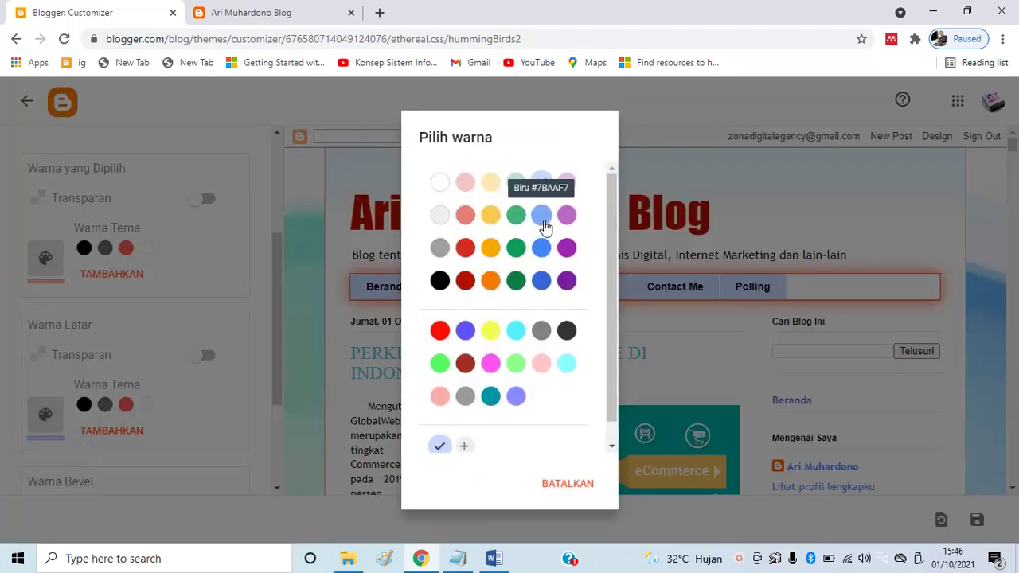
click(540, 249)
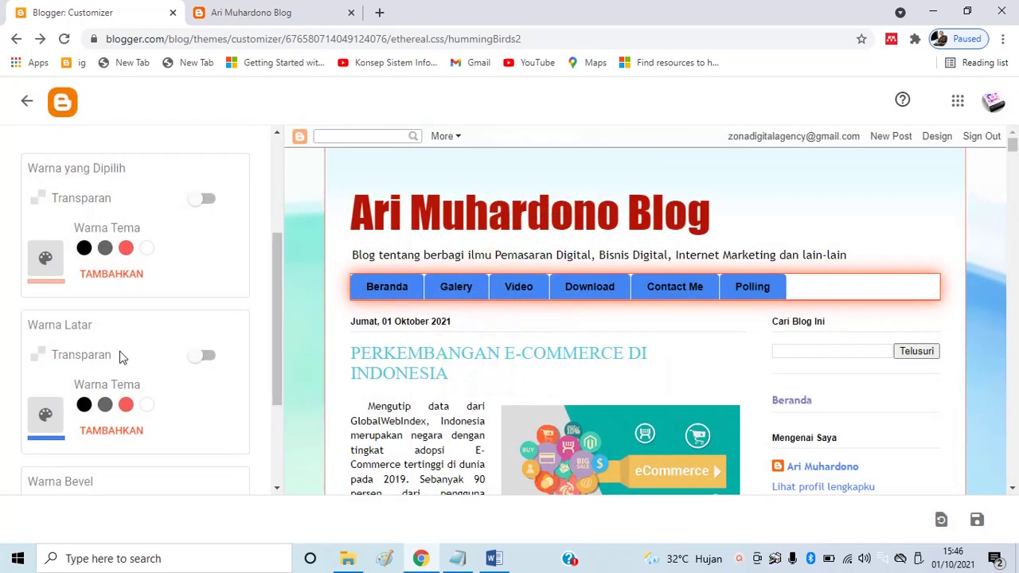
click(46, 259)
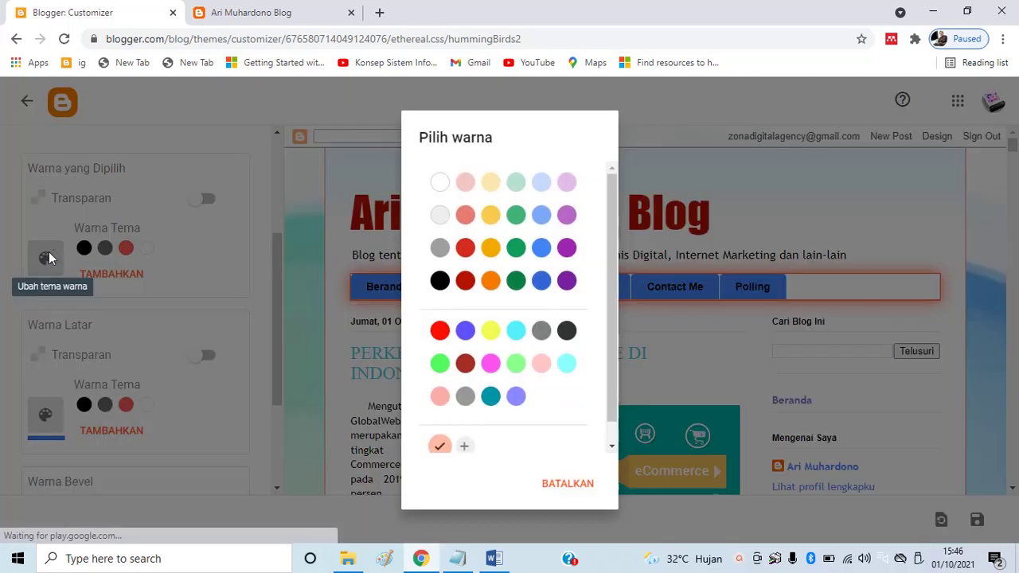
click(491, 249)
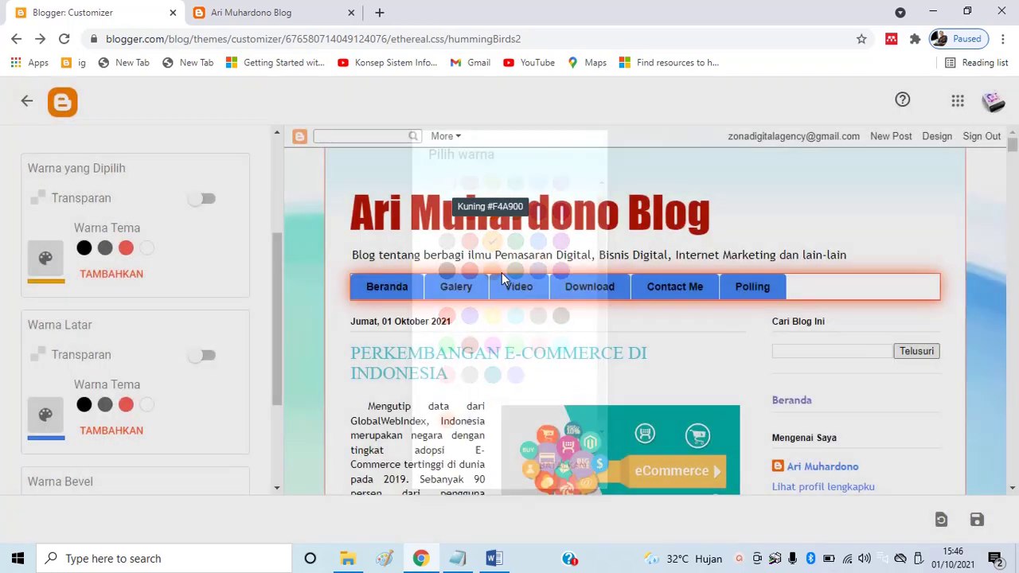
Set the Warna Bevel colour of the Latar Tab element to green and review the tab bar in the preview
scroll(291, 311, down, 2)
scroll(118, 382, down, 2)
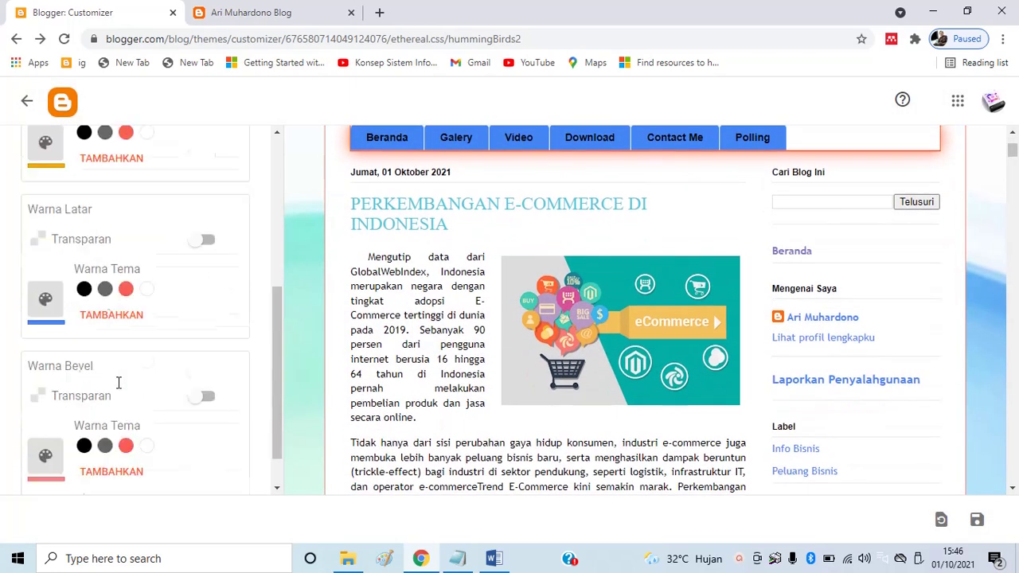
scroll(206, 331, down, 1)
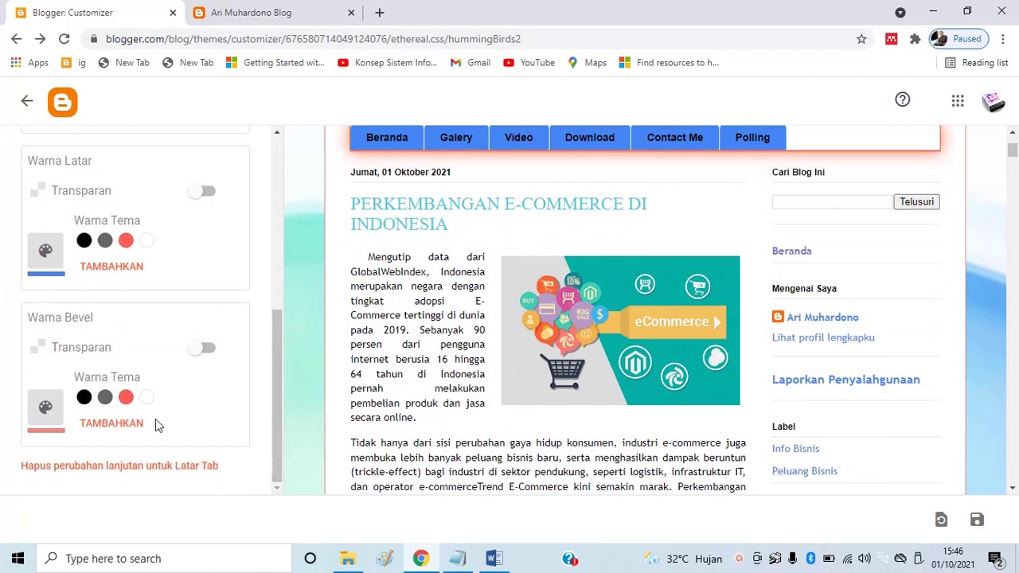
click(45, 407)
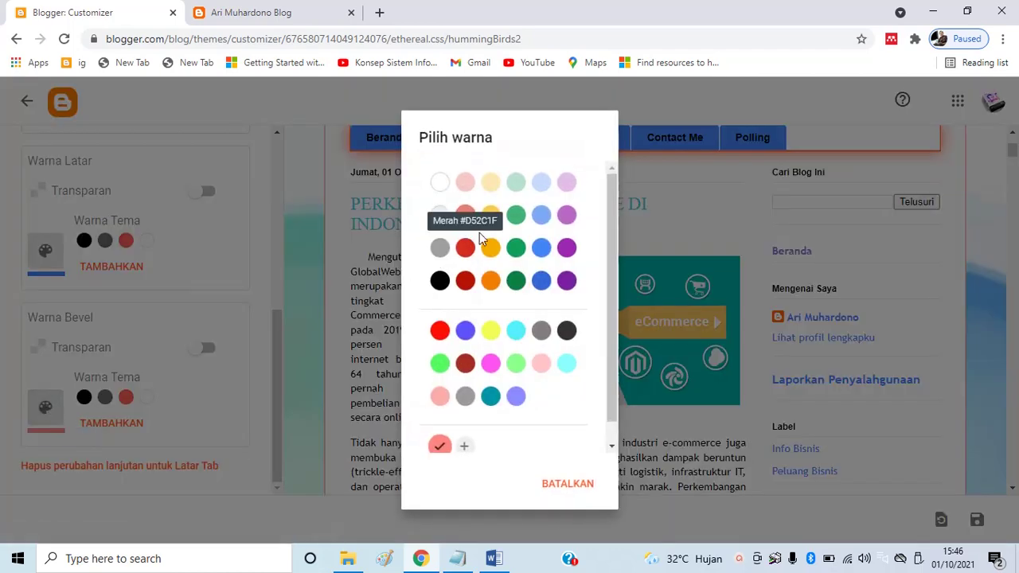
click(516, 215)
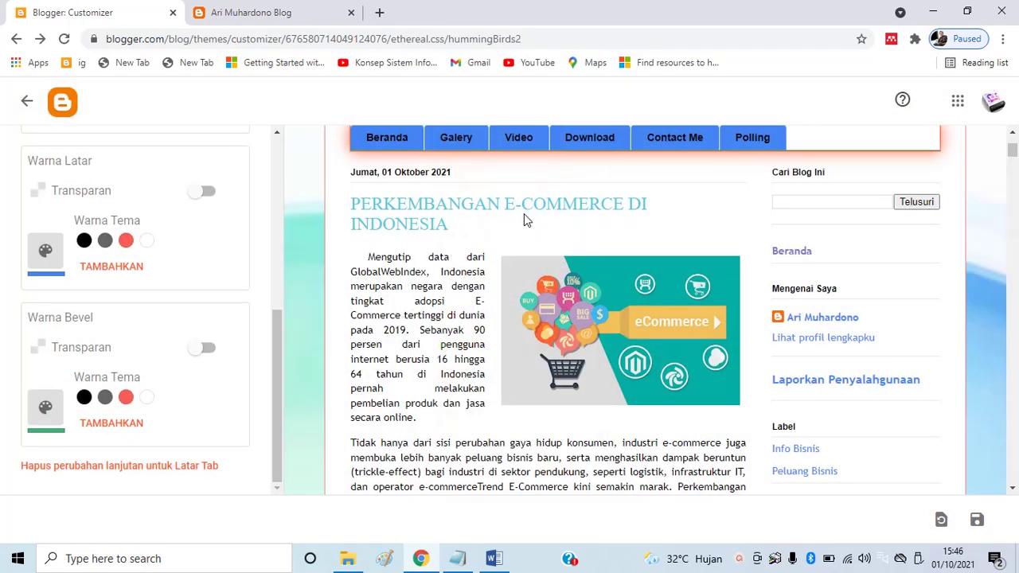
scroll(220, 358, up, 3)
scroll(217, 360, down, 3)
scroll(197, 376, up, 2)
scroll(196, 378, down, 3)
scroll(237, 311, up, 10)
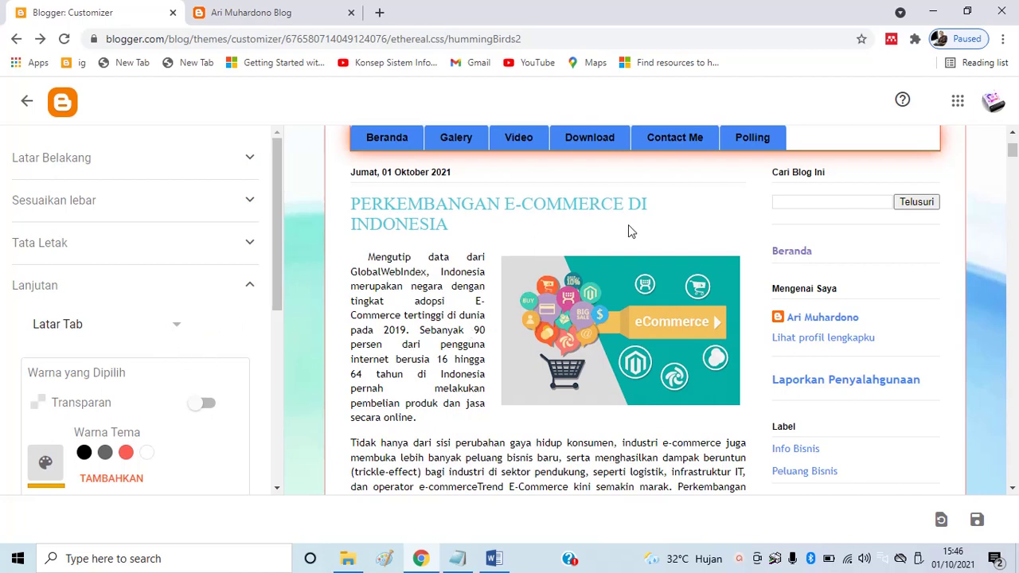
scroll(567, 271, up, 2)
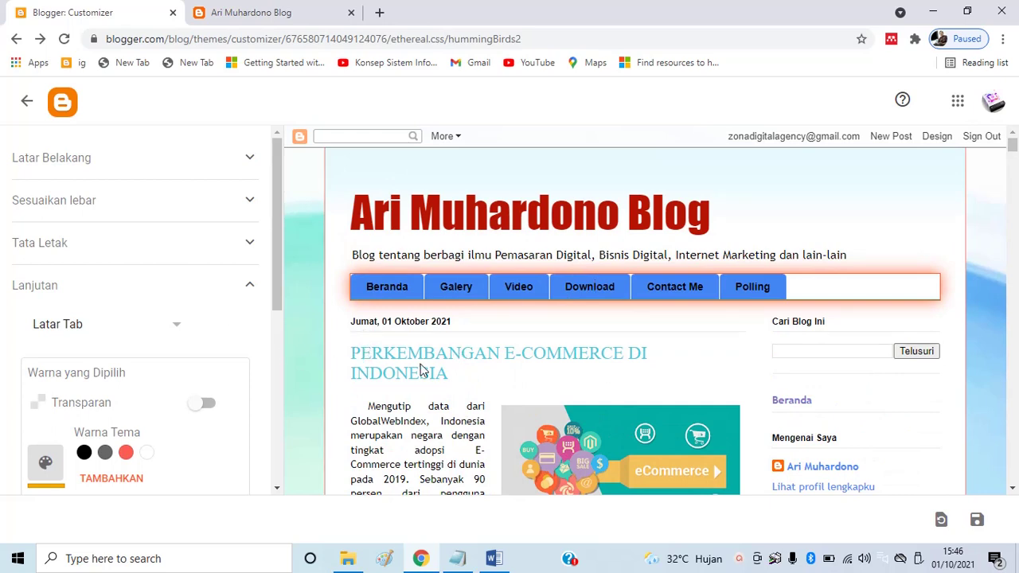
Choose Judul Posting as the element to customize in the Lanjutan section
click(166, 335)
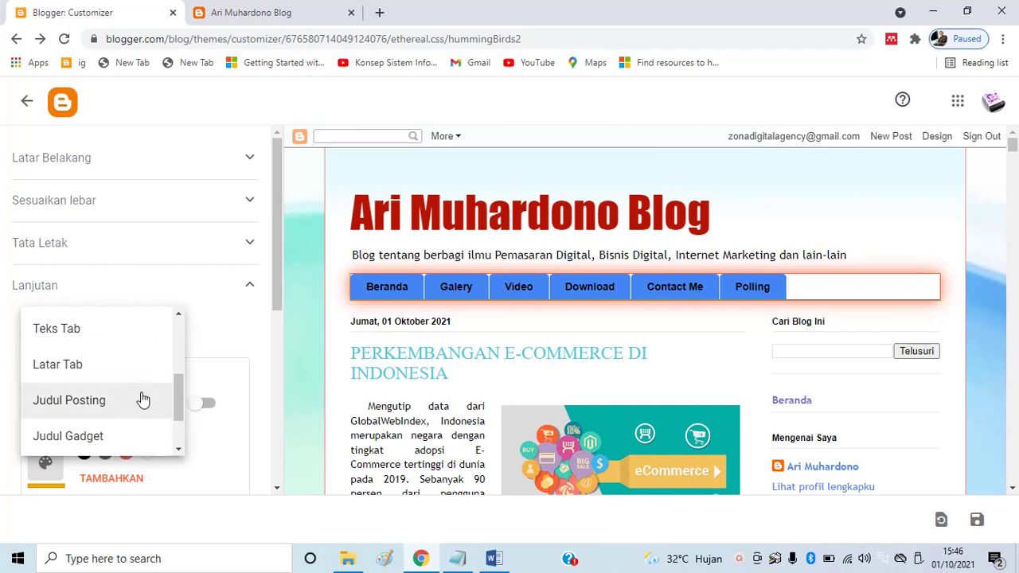
scroll(139, 401, down, 2)
scroll(125, 380, down, 2)
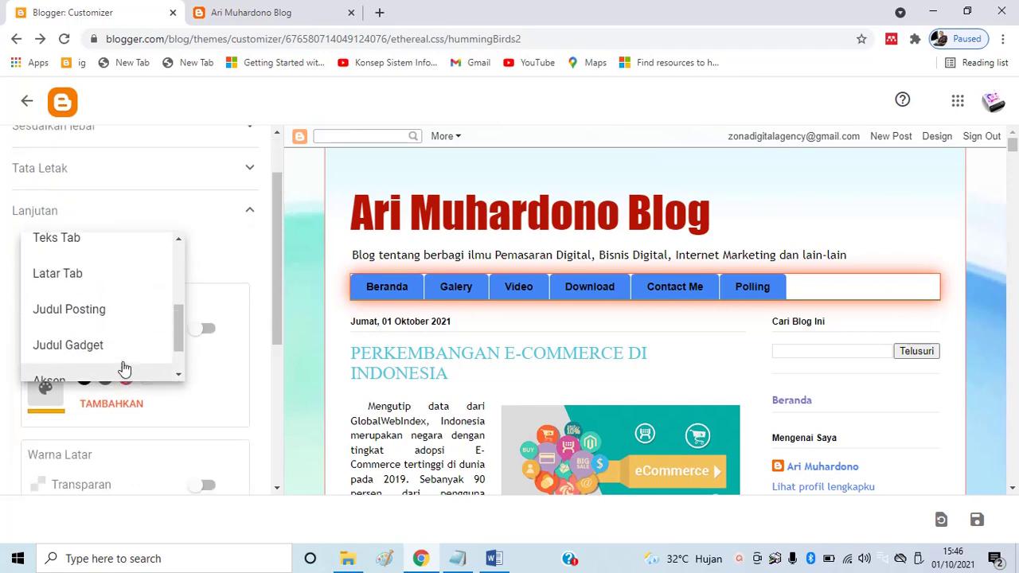
scroll(125, 369, up, 1)
click(112, 338)
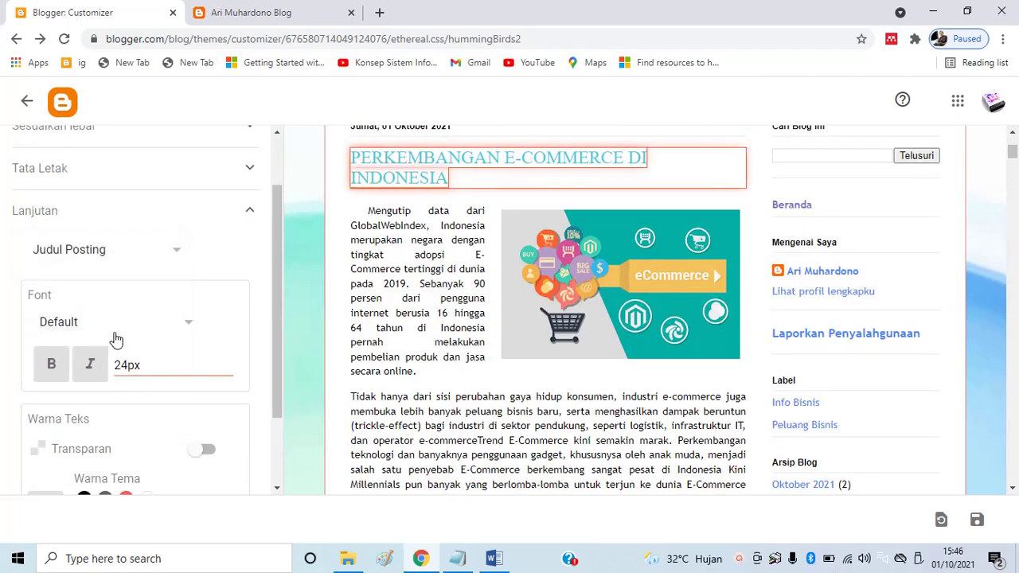
Try purple as the Warna Teks colour for the Judul Posting element
scroll(148, 359, down, 1)
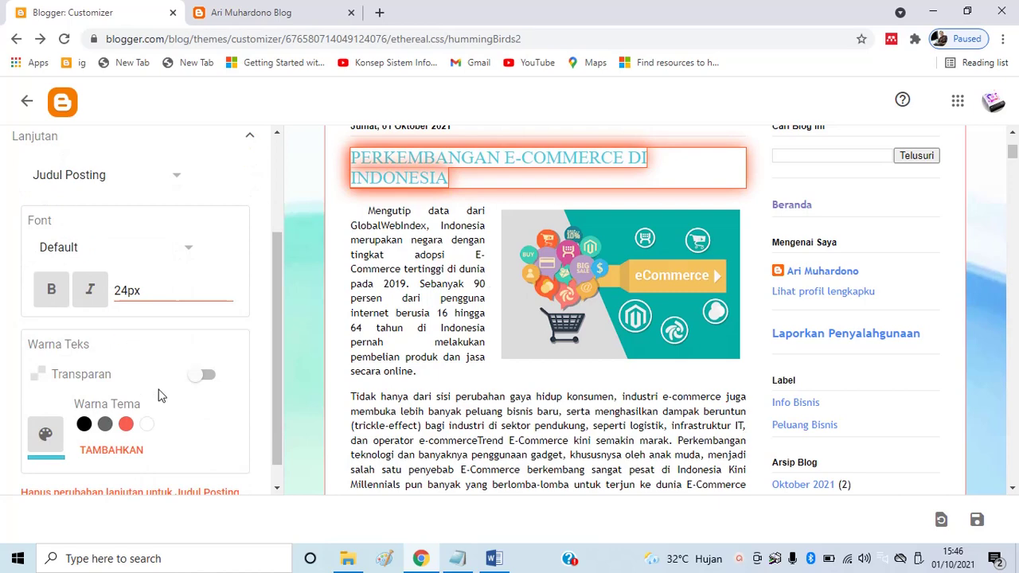
click(43, 434)
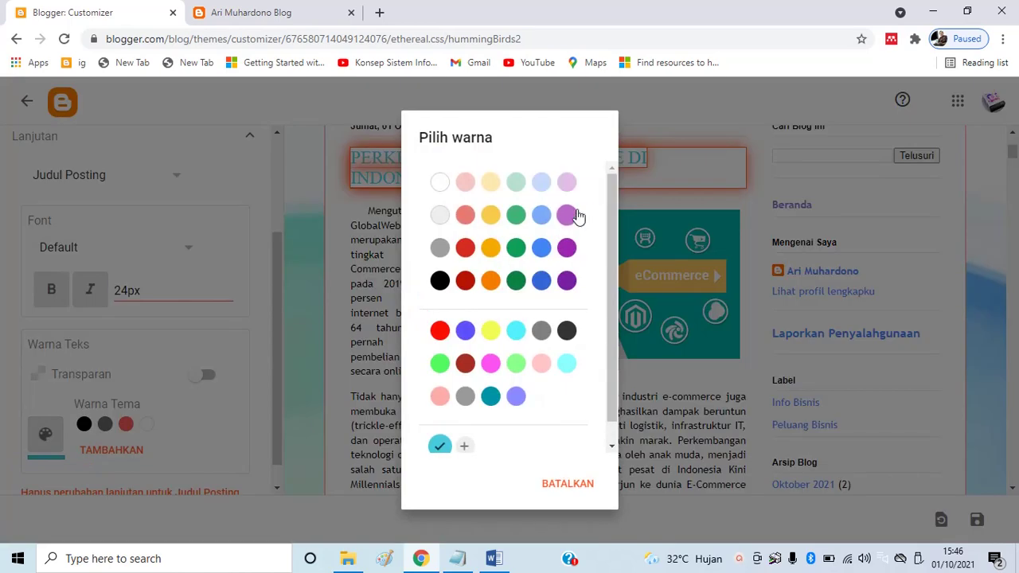
scroll(561, 254, down, 1)
click(562, 241)
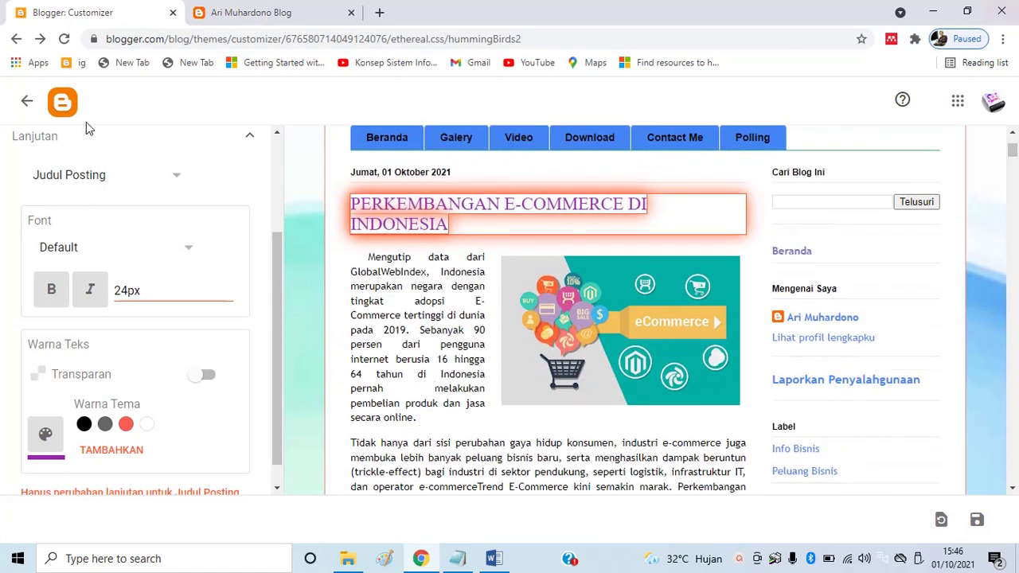
Set the Warna Teks colour of the Judul Posting element to black and review the blog page in the preview
click(45, 434)
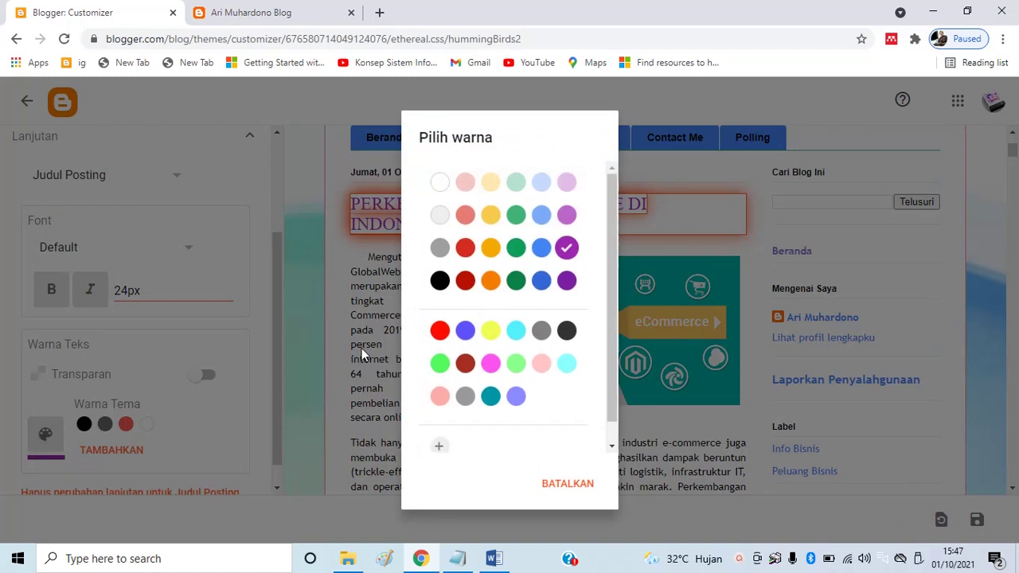
click(440, 280)
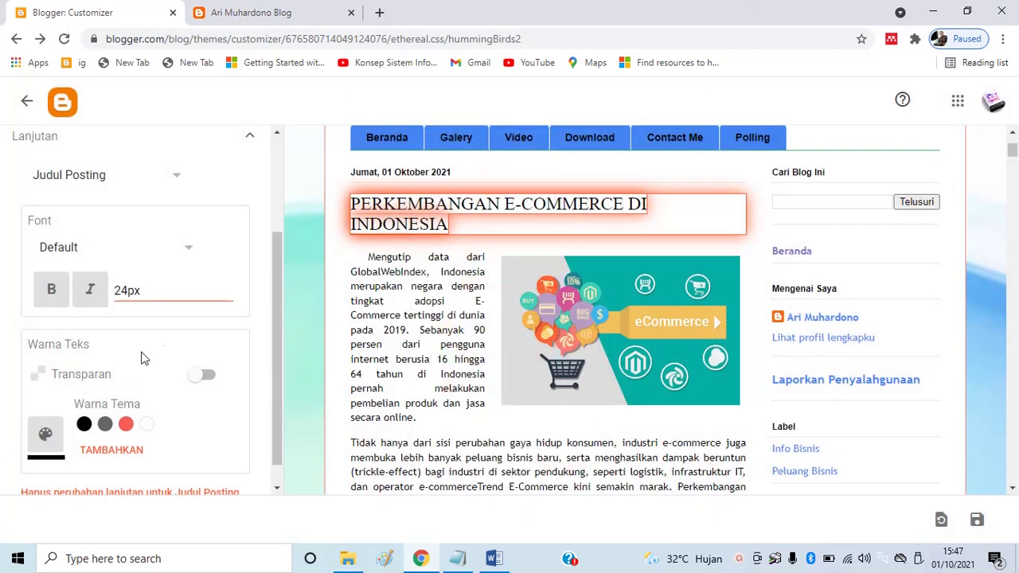
scroll(140, 342, up, 2)
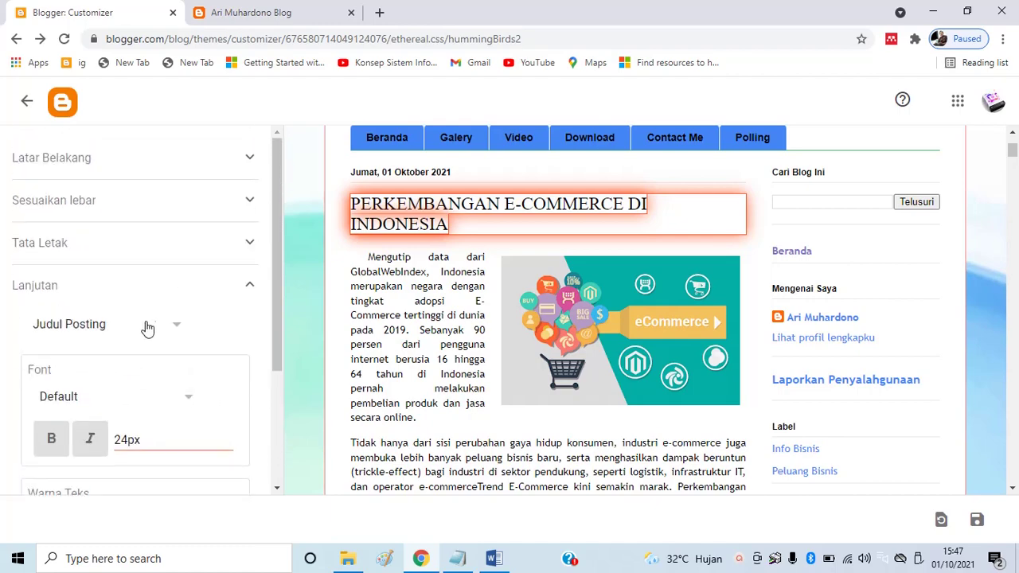
scroll(231, 310, down, 3)
scroll(926, 241, up, 2)
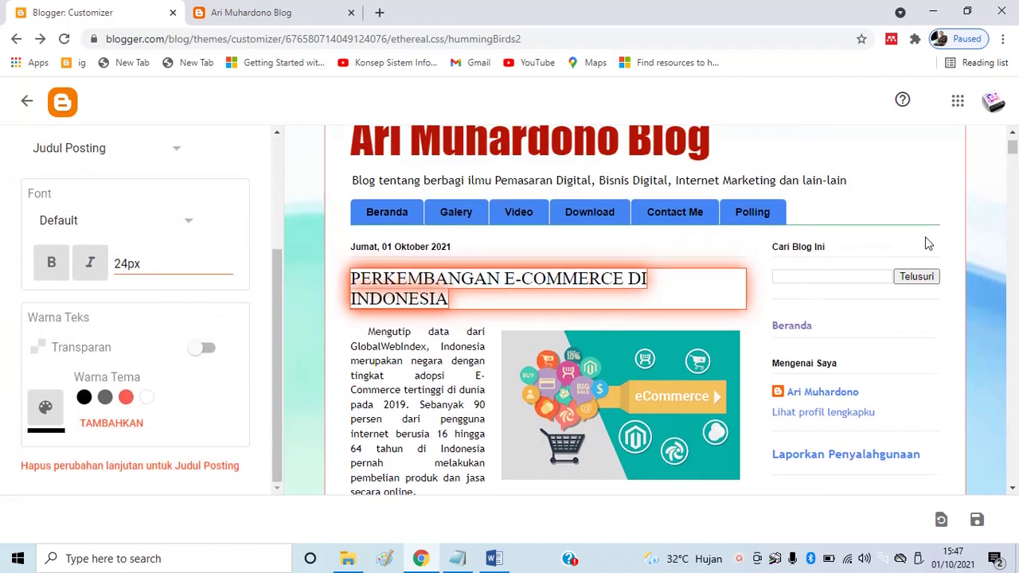
scroll(711, 298, down, 10)
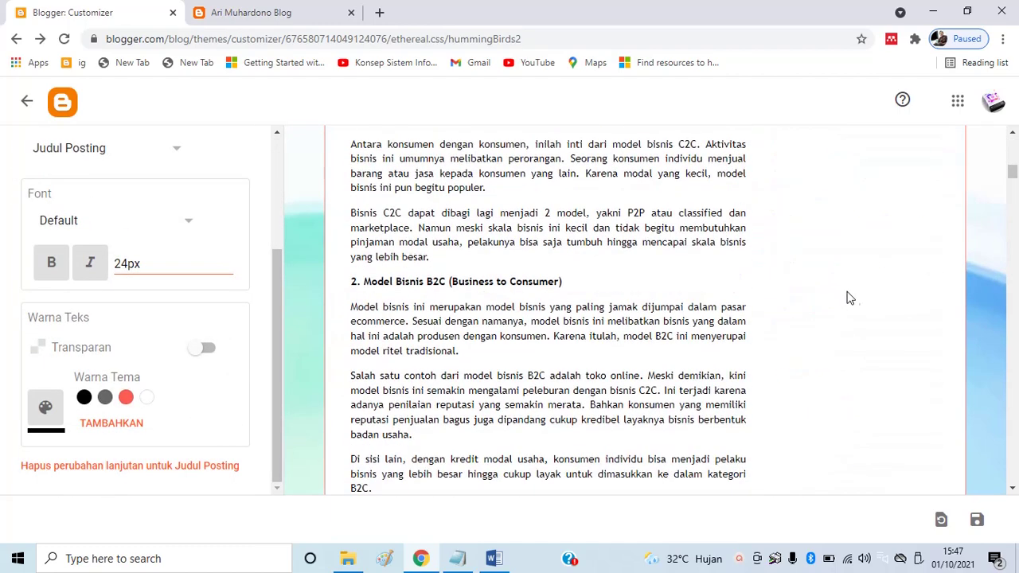
Set the theme's overall blog width to 947 px and the right sidebar width to 300 px in Sesuaikan lebar
scroll(598, 337, up, 7)
scroll(117, 311, up, 2)
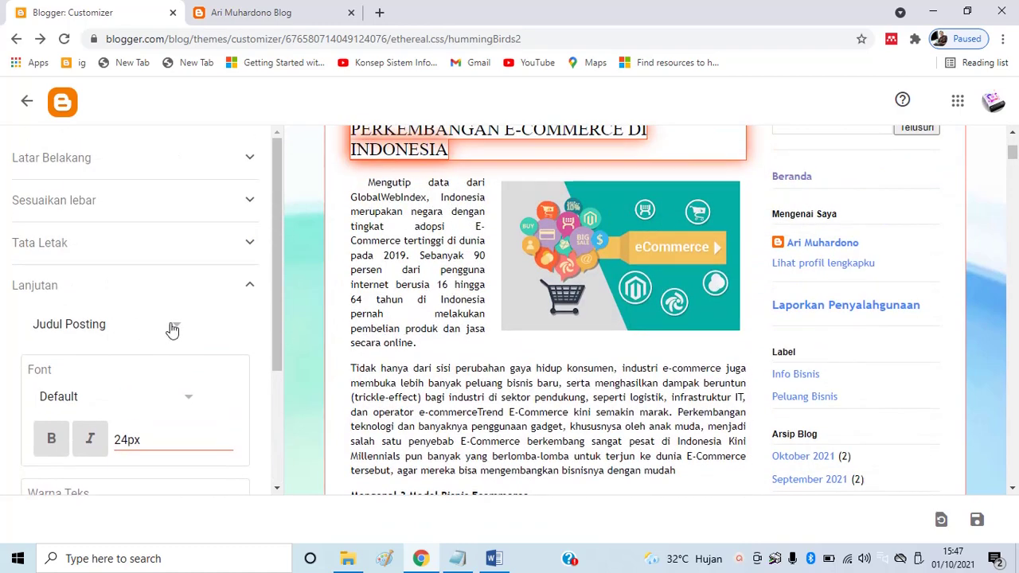
scroll(515, 301, up, 3)
scroll(828, 302, down, 4)
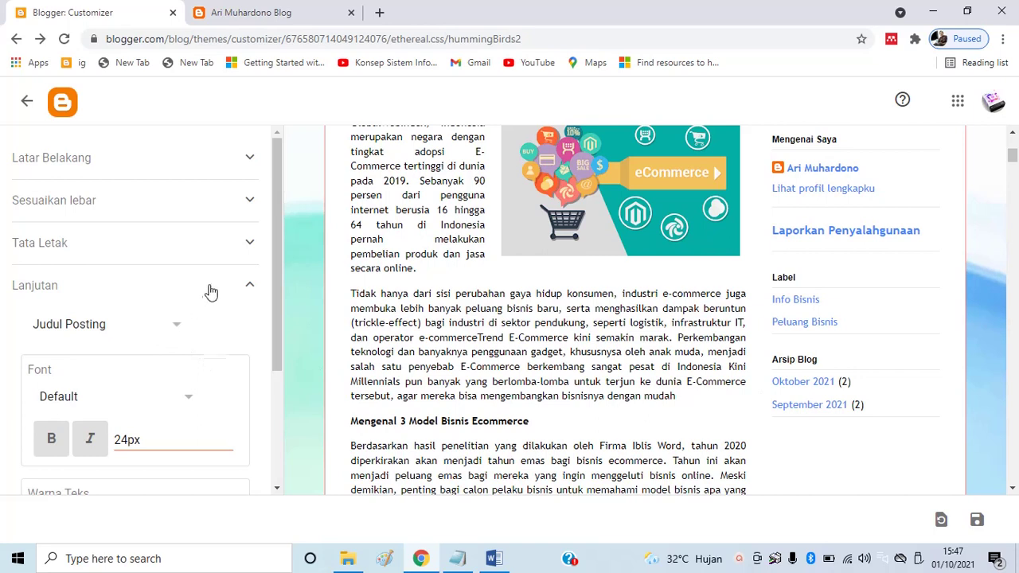
click(249, 204)
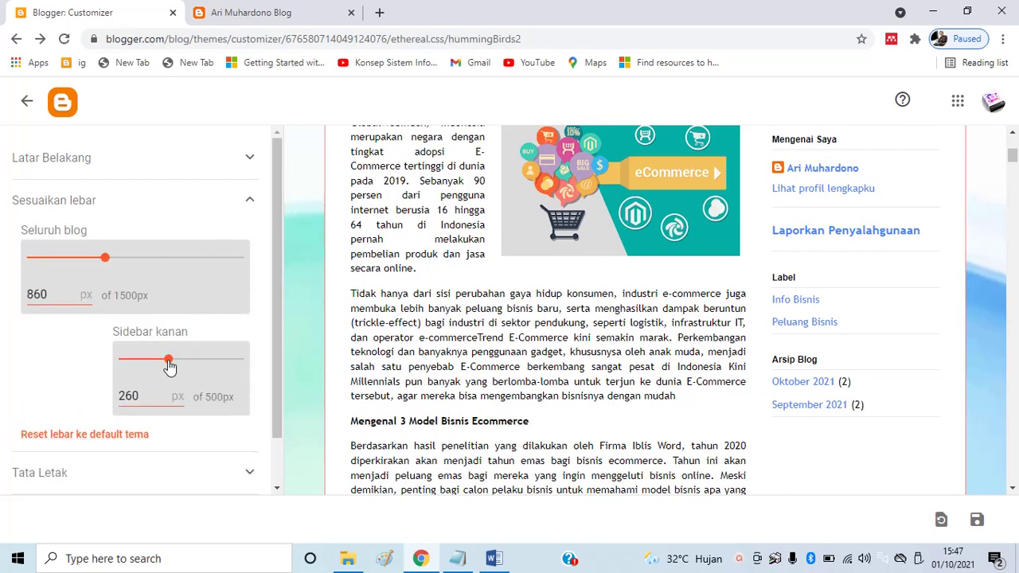
drag(108, 263, 124, 262)
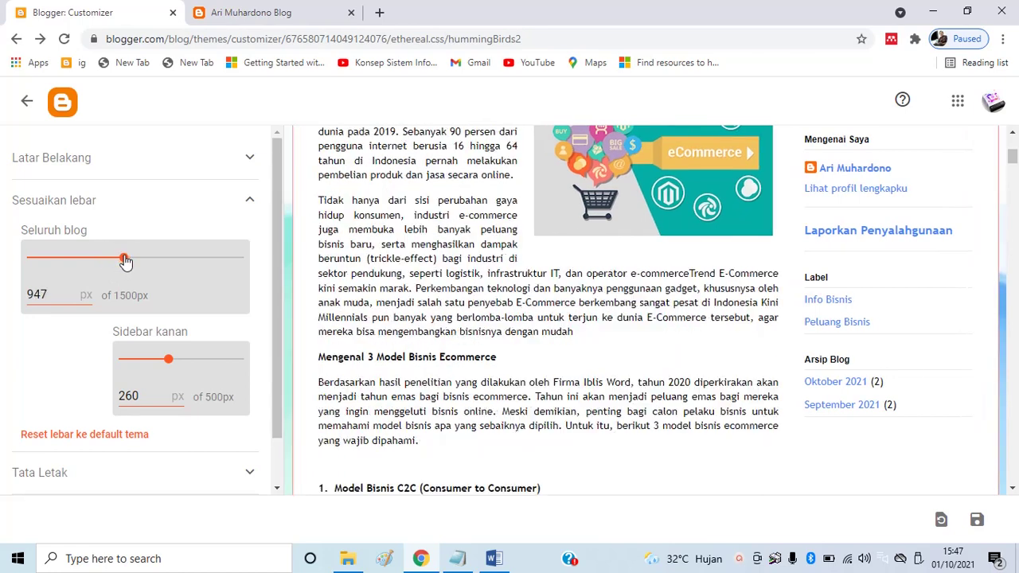
drag(170, 361, 182, 360)
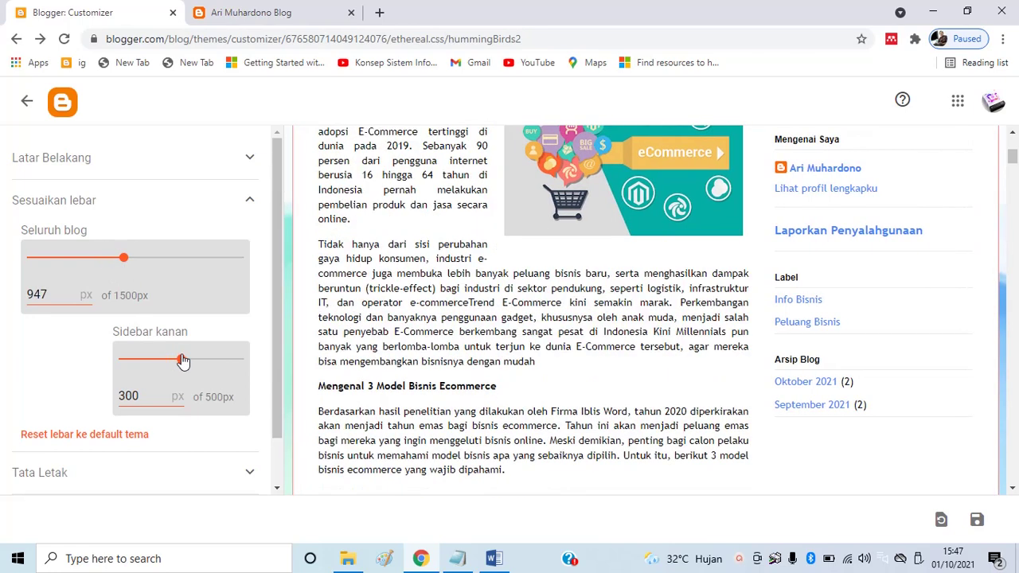
Save the theme customizations and reload the published blog
scroll(159, 318, down, 1)
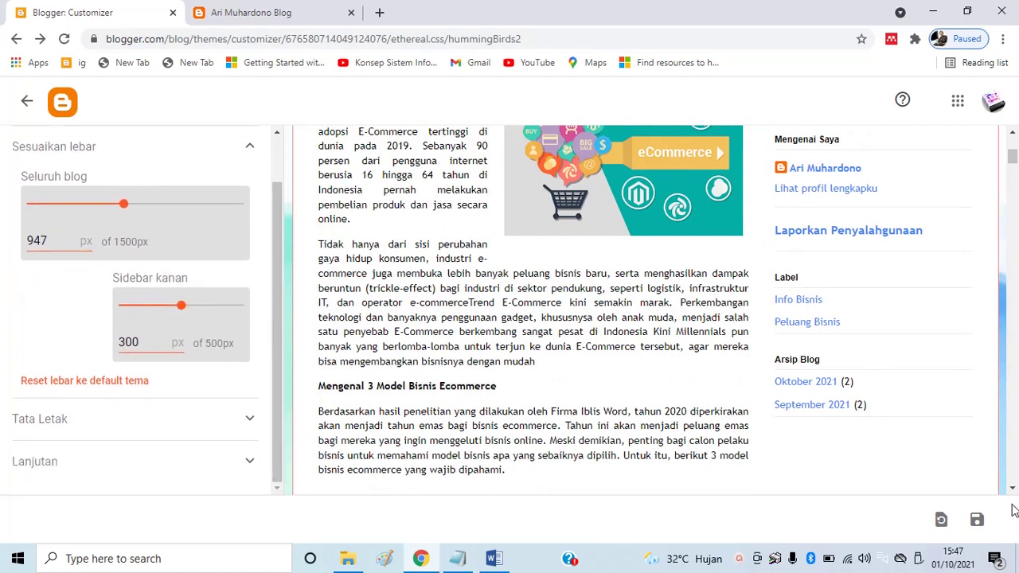
click(977, 520)
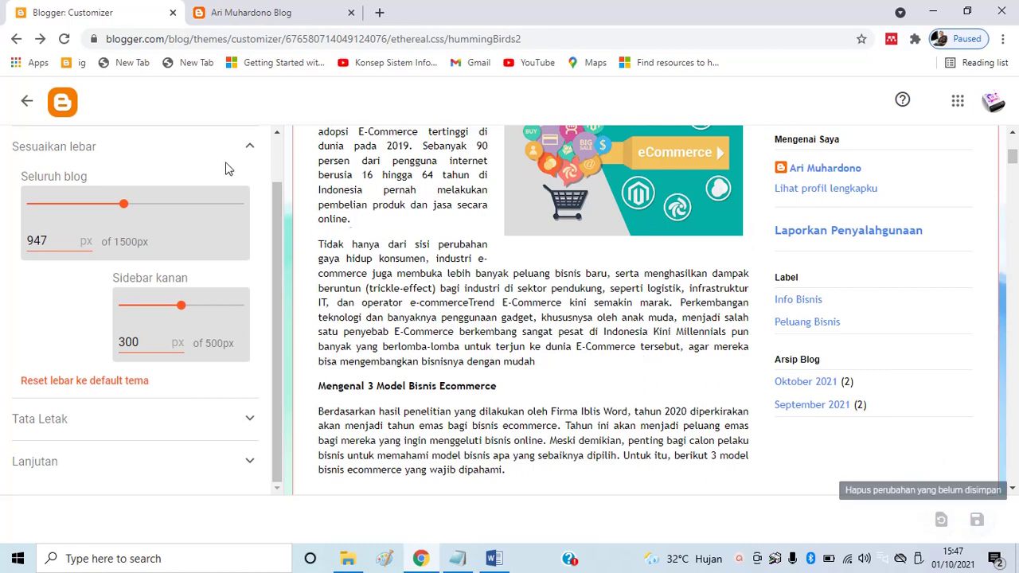
click(245, 14)
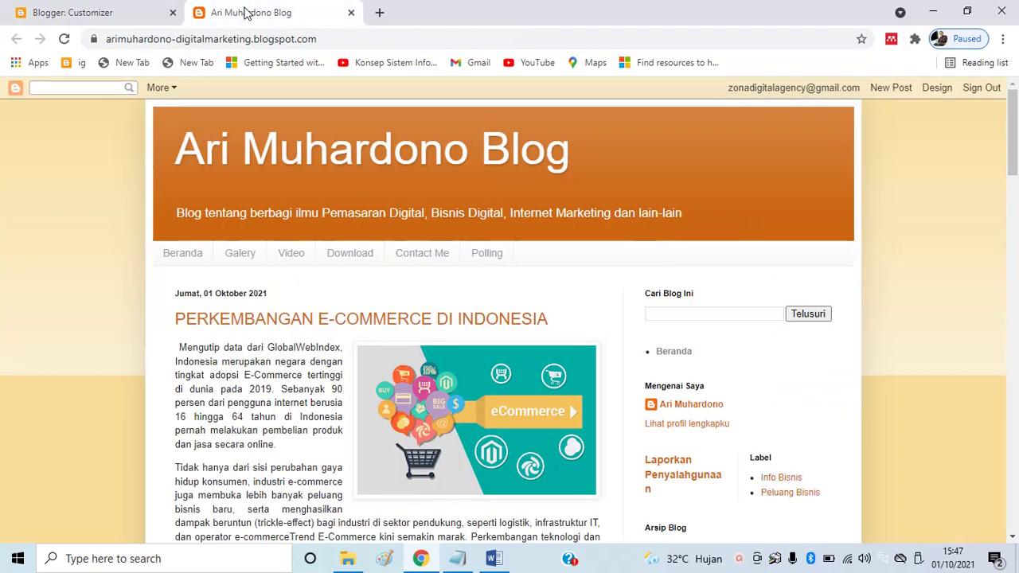
click(64, 38)
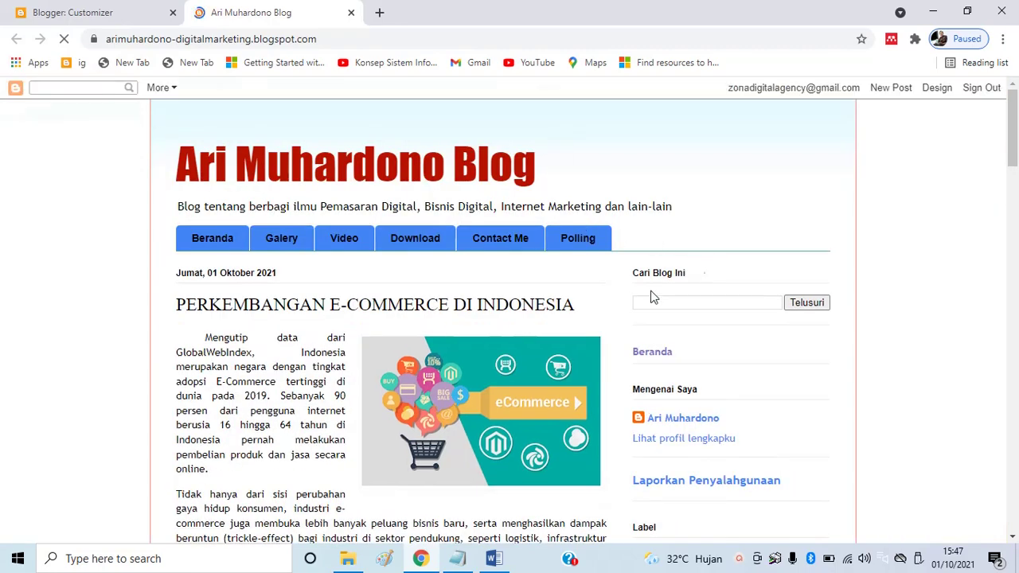
Examine the header, page tabs, posts and sidebar of the published blog with the new theme
scroll(537, 317, down, 4)
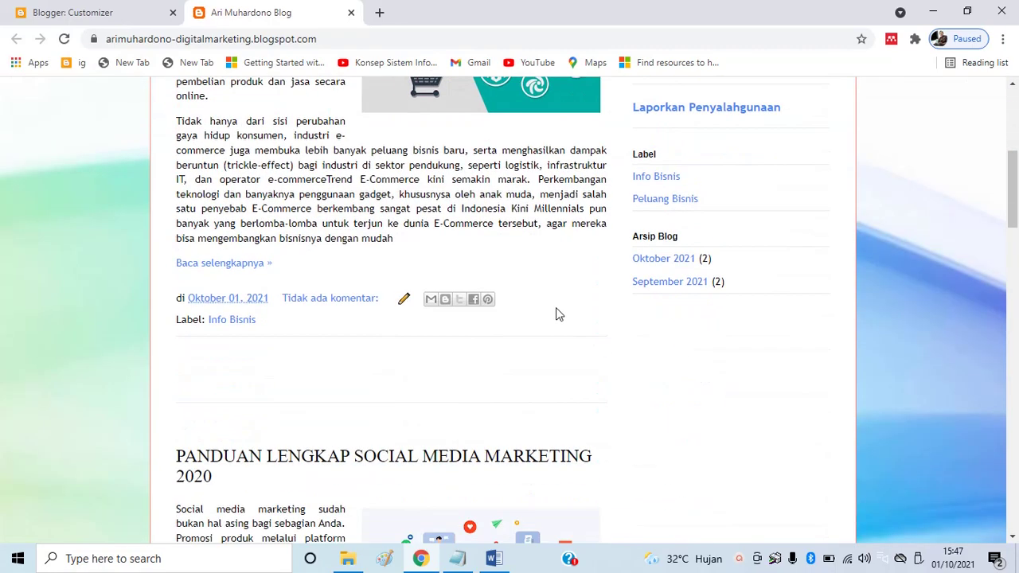
scroll(555, 315, up, 5)
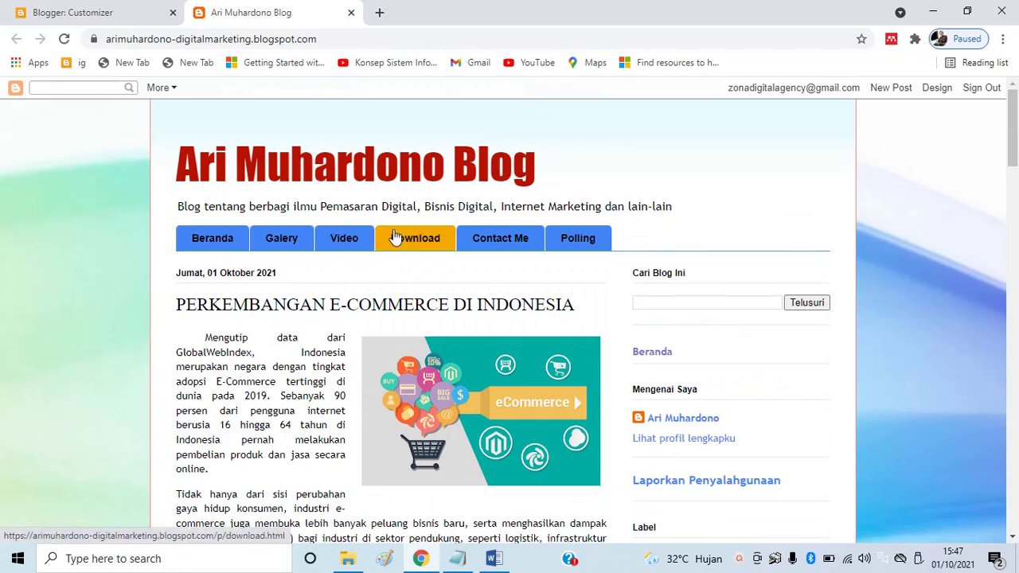
scroll(750, 359, down, 15)
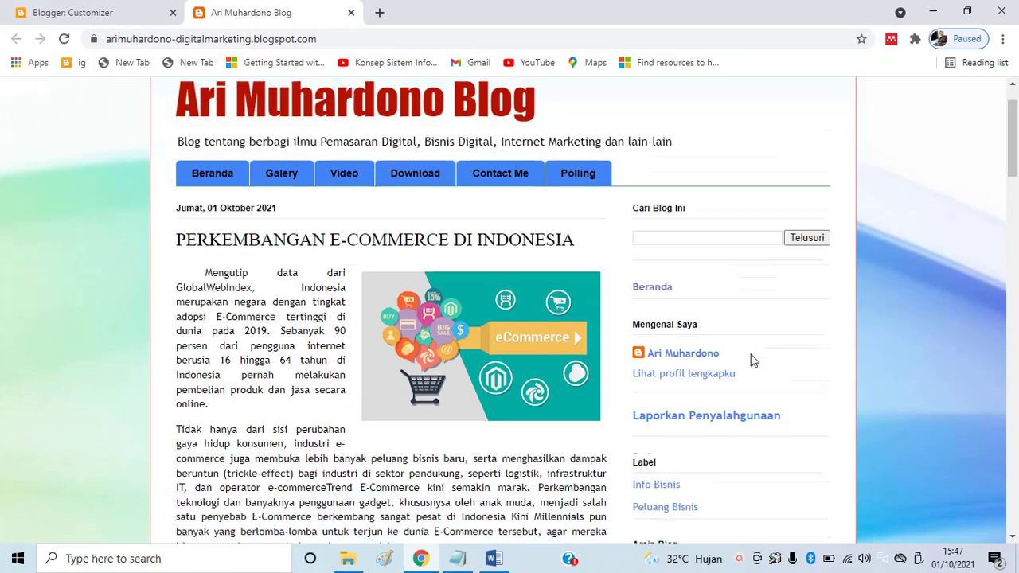
scroll(751, 410, up, 1)
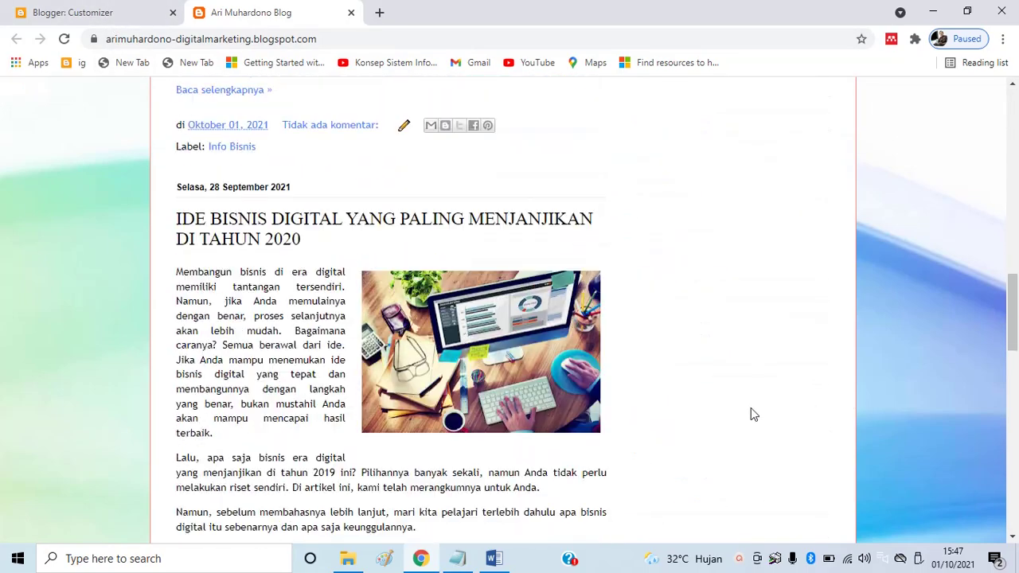
scroll(751, 410, down, 10)
scroll(751, 407, up, 20)
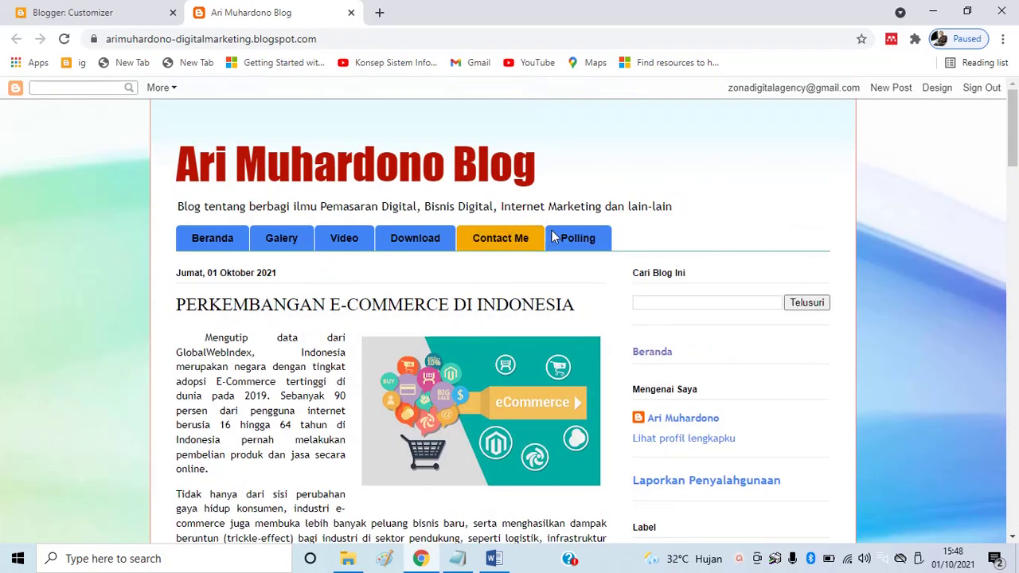
Leave the theme customizer for the Tema page and switch to Notepad to check the Materi Blog2 topic list
click(129, 16)
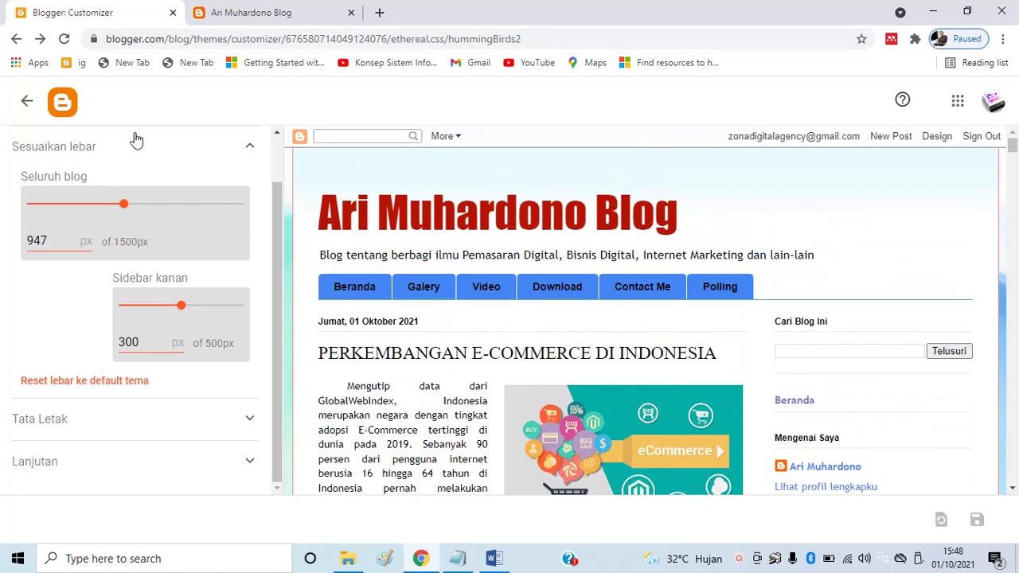
click(26, 104)
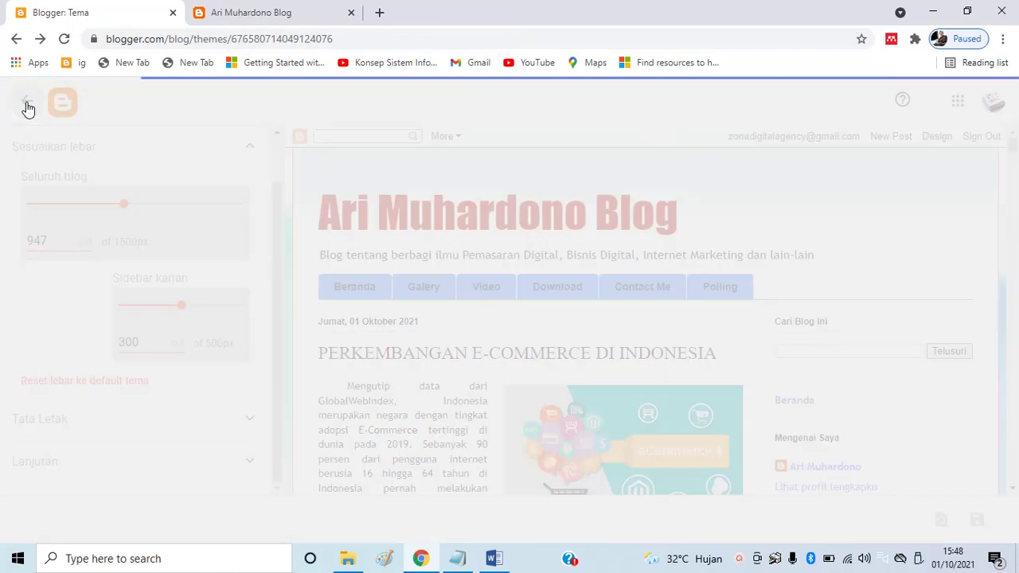
scroll(873, 392, down, 2)
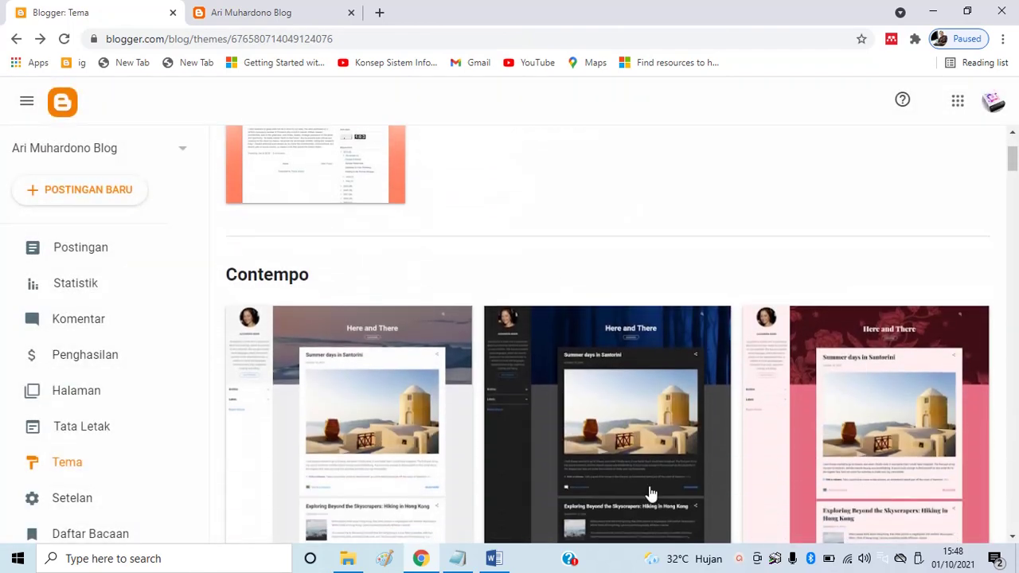
click(457, 558)
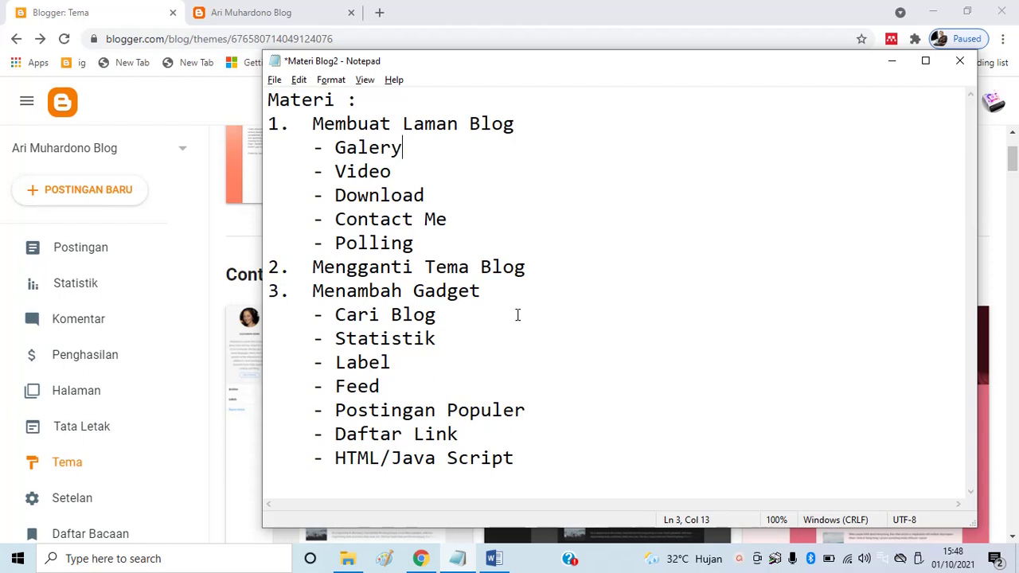
Switch back to the published blog and examine which gadgets its sidebar holds
click(278, 16)
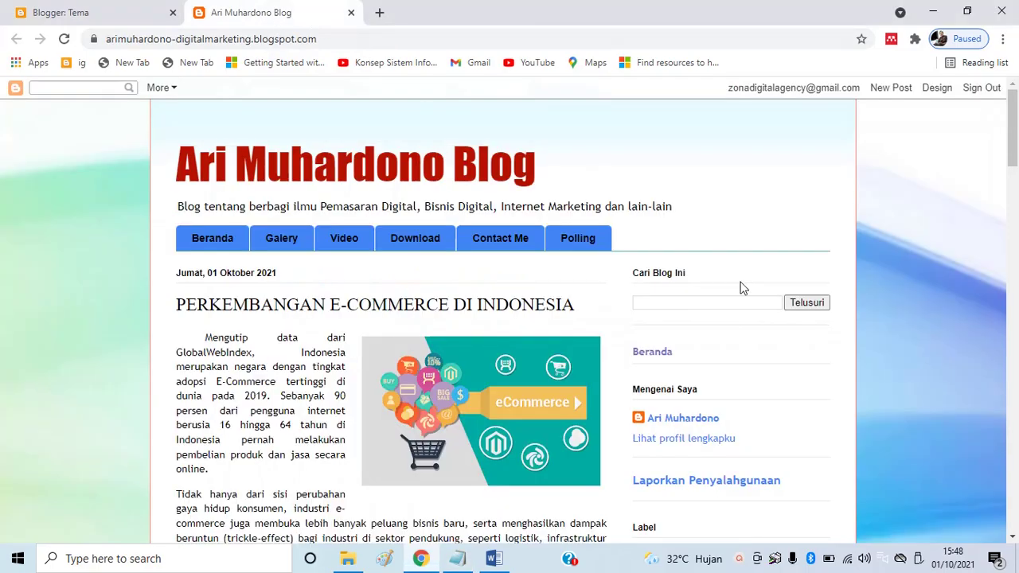
scroll(822, 348, down, 3)
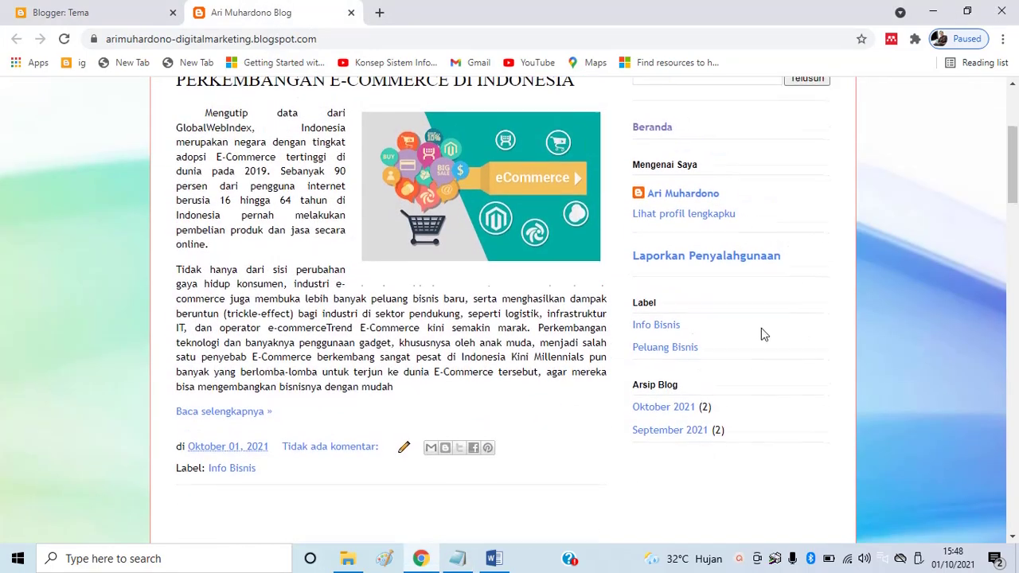
scroll(716, 363, down, 3)
scroll(676, 337, down, 5)
scroll(710, 359, up, 10)
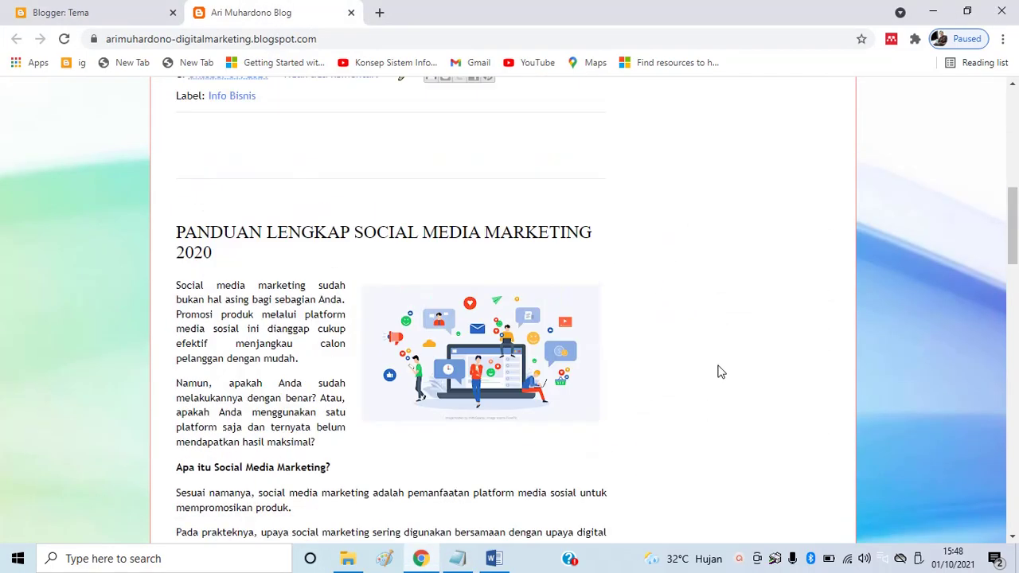
Open the blog's Tata Letak page and examine its gadget sections down to the footer
click(120, 16)
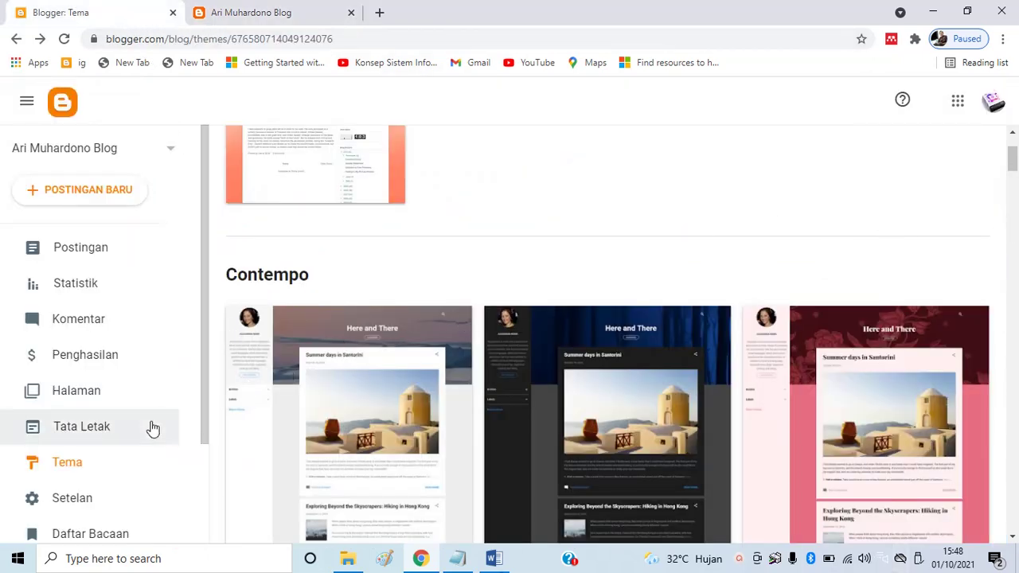
click(109, 430)
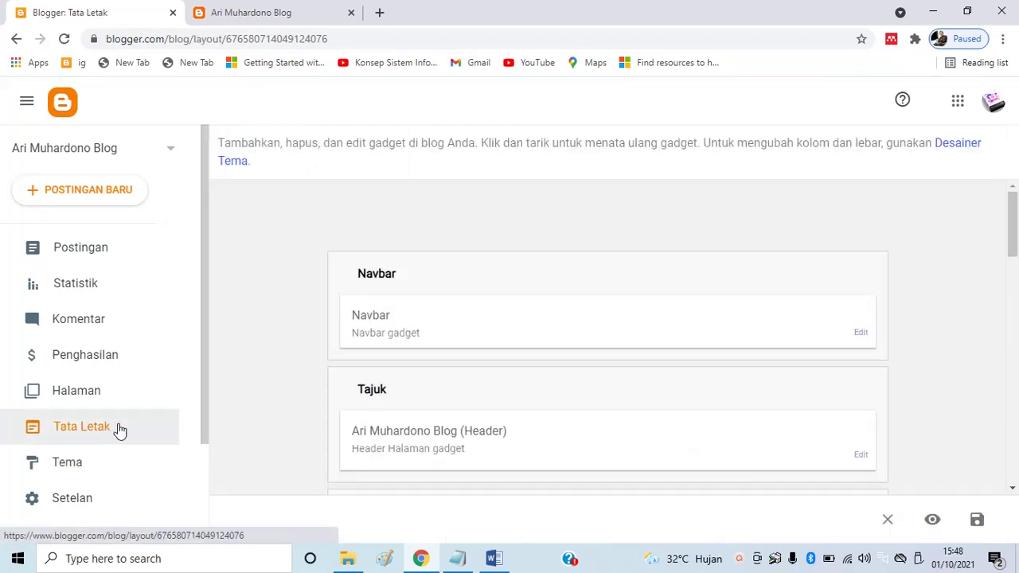
scroll(887, 401, down, 2)
scroll(906, 401, down, 4)
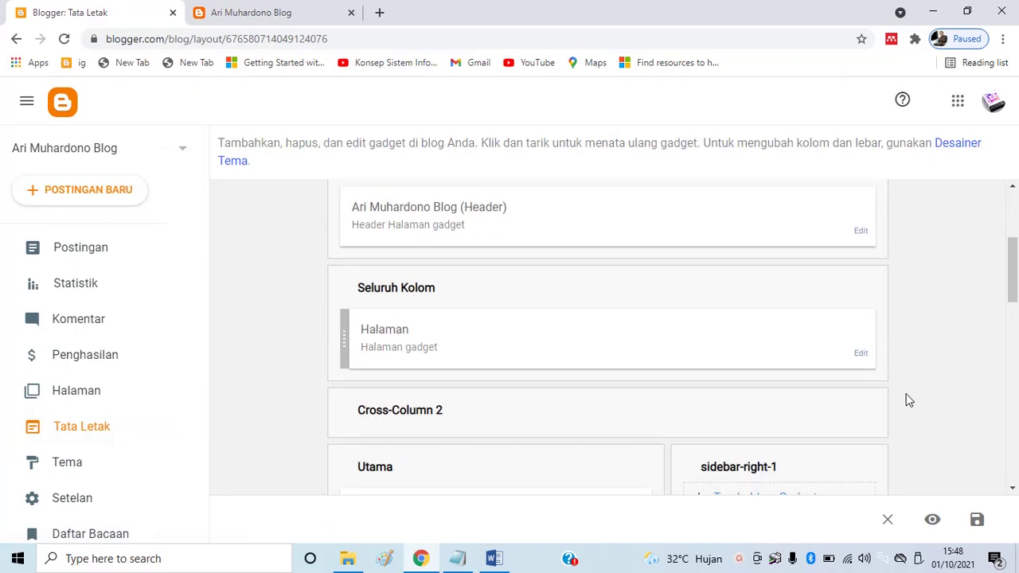
scroll(919, 380, up, 2)
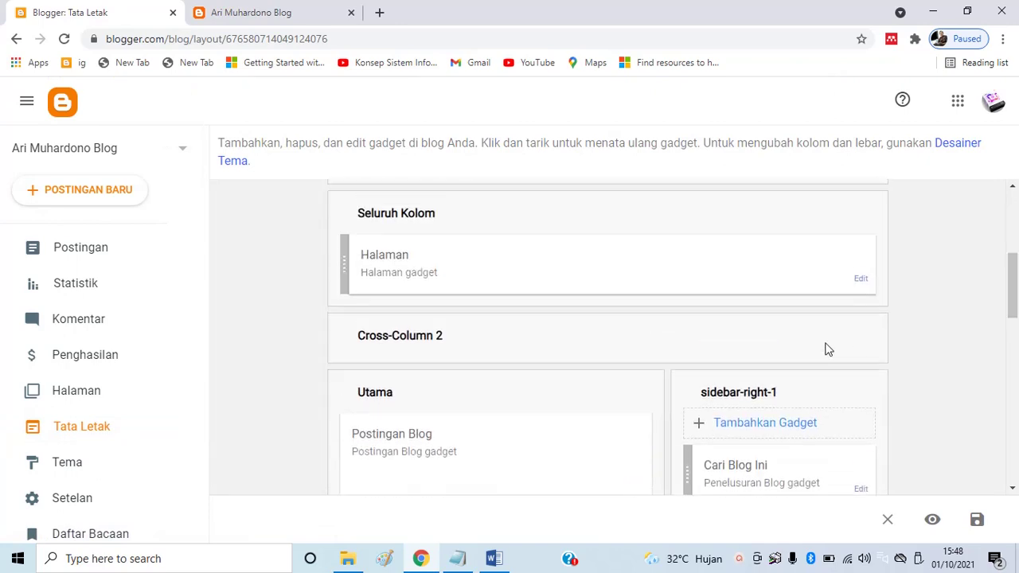
scroll(664, 296, down, 3)
scroll(748, 266, up, 2)
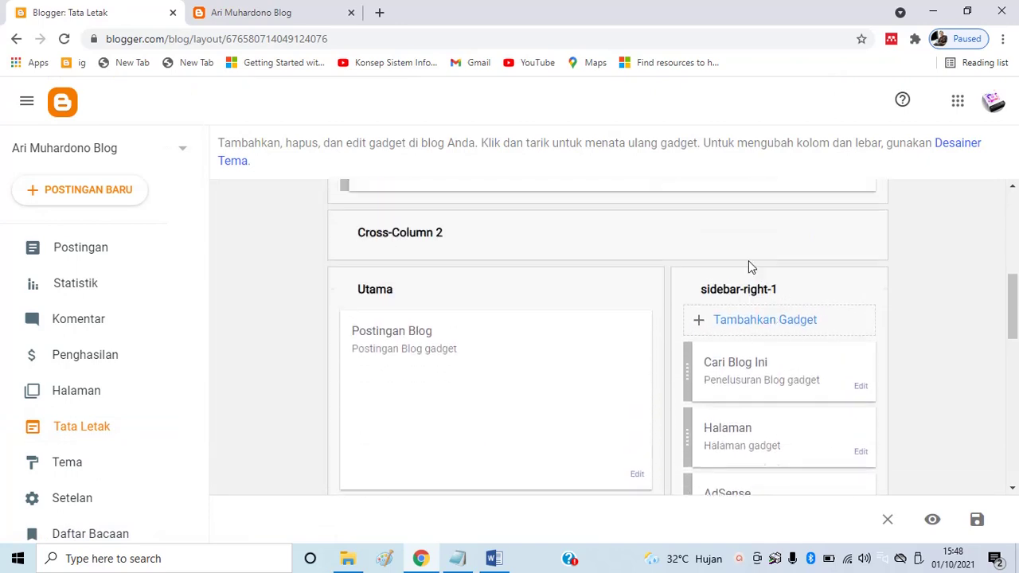
scroll(836, 259, down, 10)
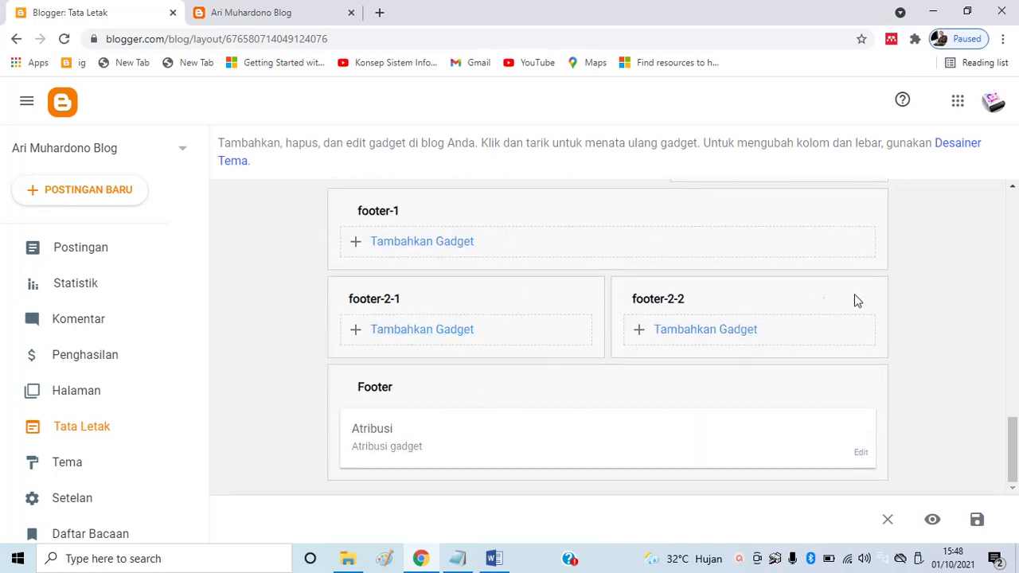
scroll(894, 321, up, 8)
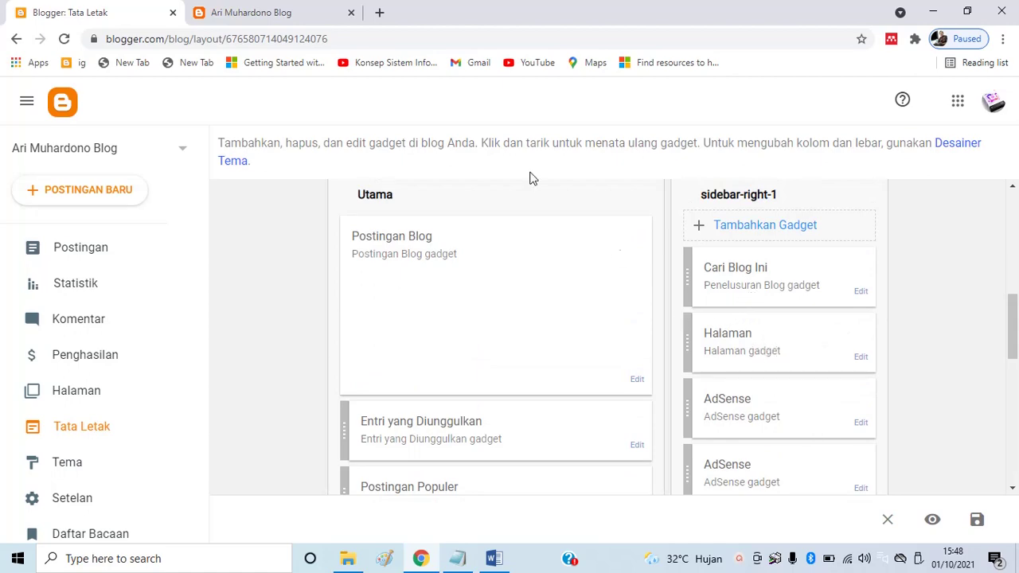
Compare the layout with the published blog by examining its sidebar from Cari Blog Ini down to Arsip Blog
click(251, 13)
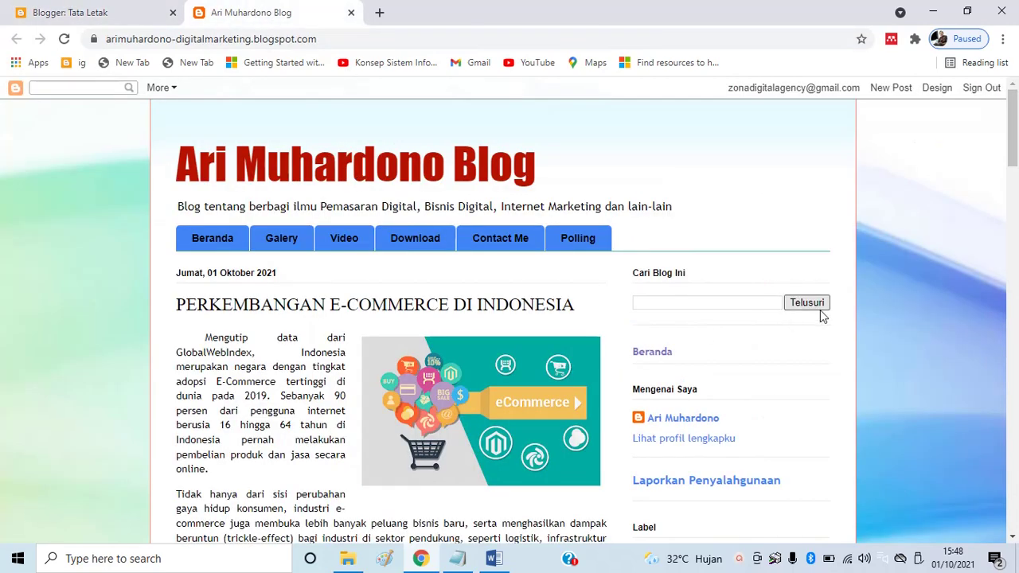
scroll(828, 319, down, 2)
scroll(780, 318, down, 2)
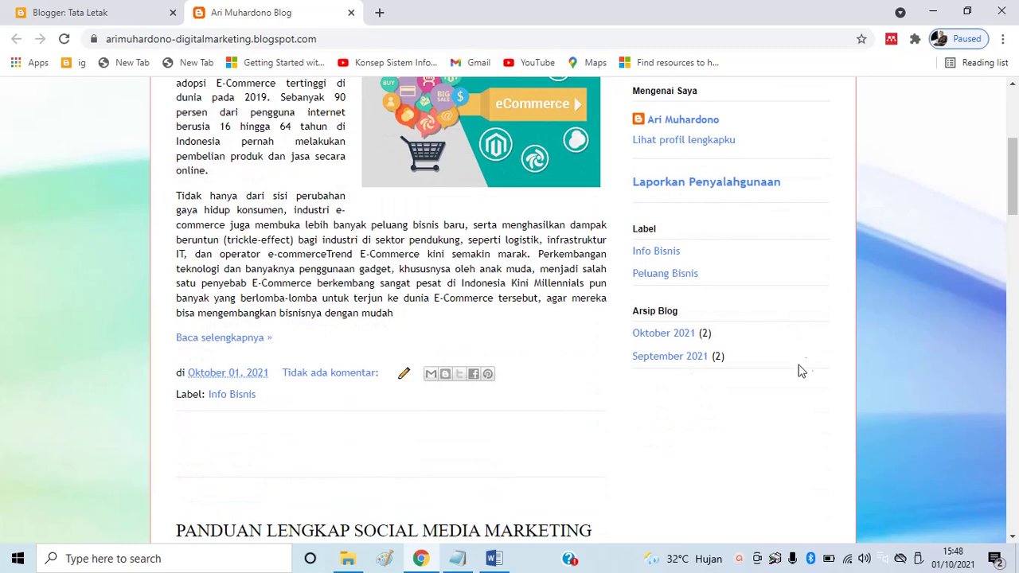
scroll(756, 358, up, 3)
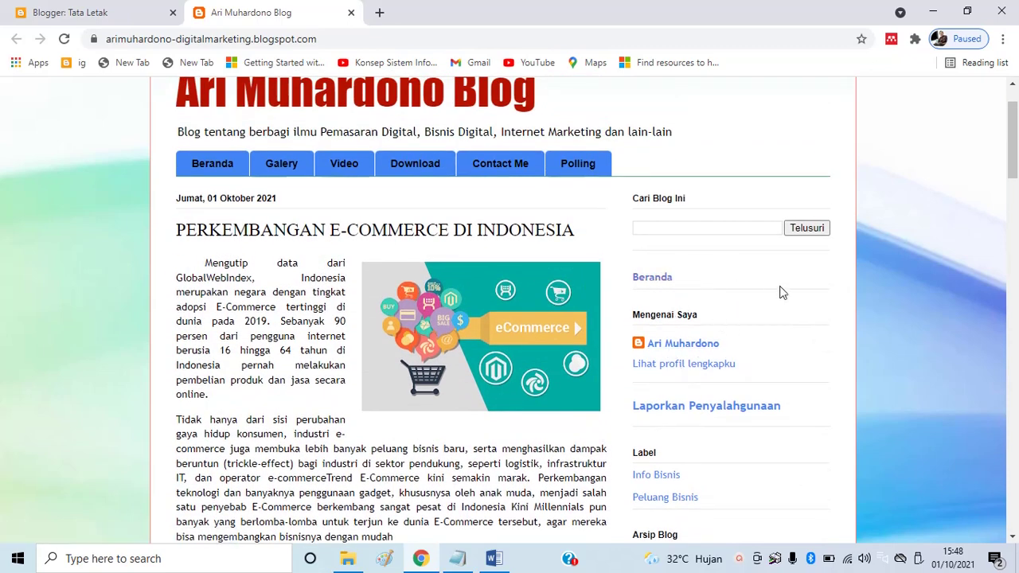
scroll(780, 375, down, 5)
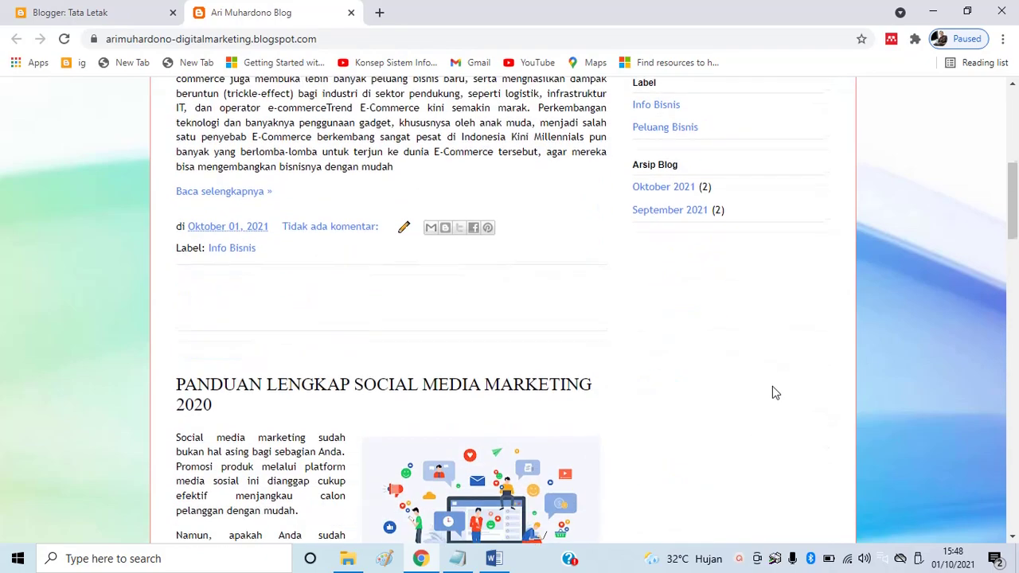
scroll(785, 295, up, 4)
scroll(838, 411, down, 1)
scroll(773, 375, up, 3)
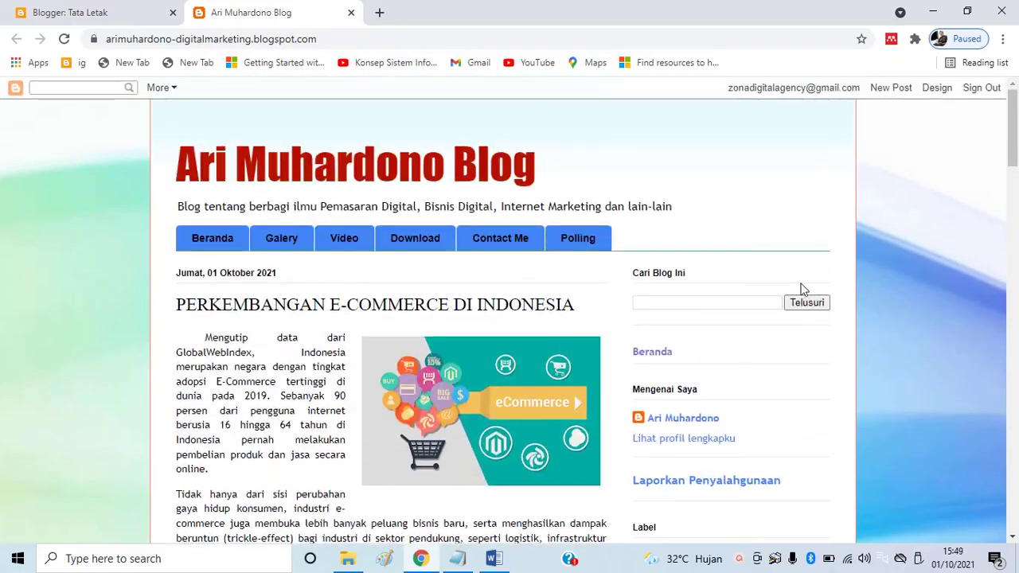
scroll(826, 348, down, 2)
scroll(800, 306, up, 1)
scroll(764, 312, up, 2)
Switch to the Materi Blog2 notes in Notepad and maximize the window to read the Menambah Gadget list
click(457, 558)
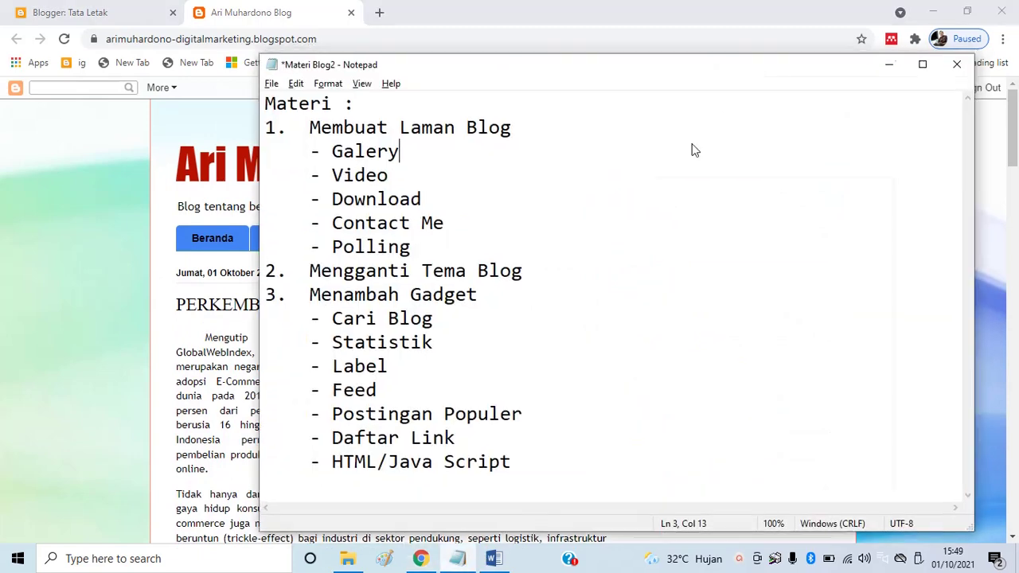
drag(760, 64, 414, 1)
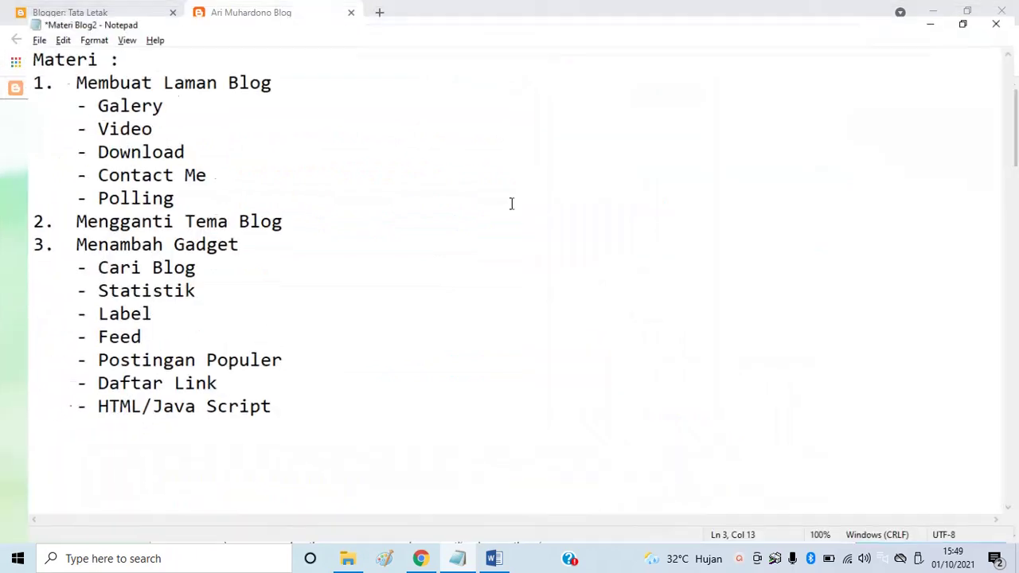
Leave the Materi Blog2 notes for the published blog and examine its sidebar gadgets down to Arsip Blog
click(188, 258)
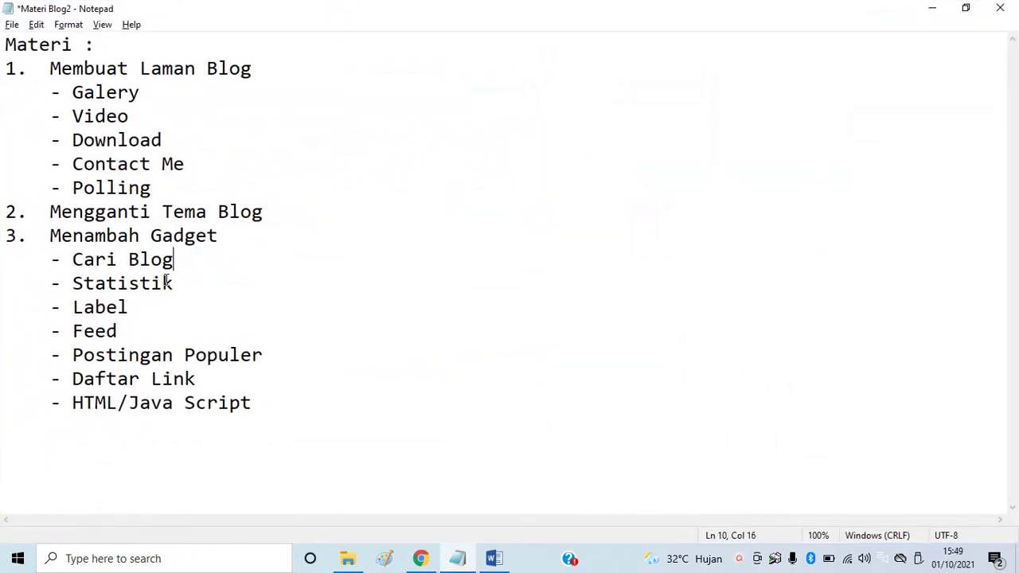
click(933, 11)
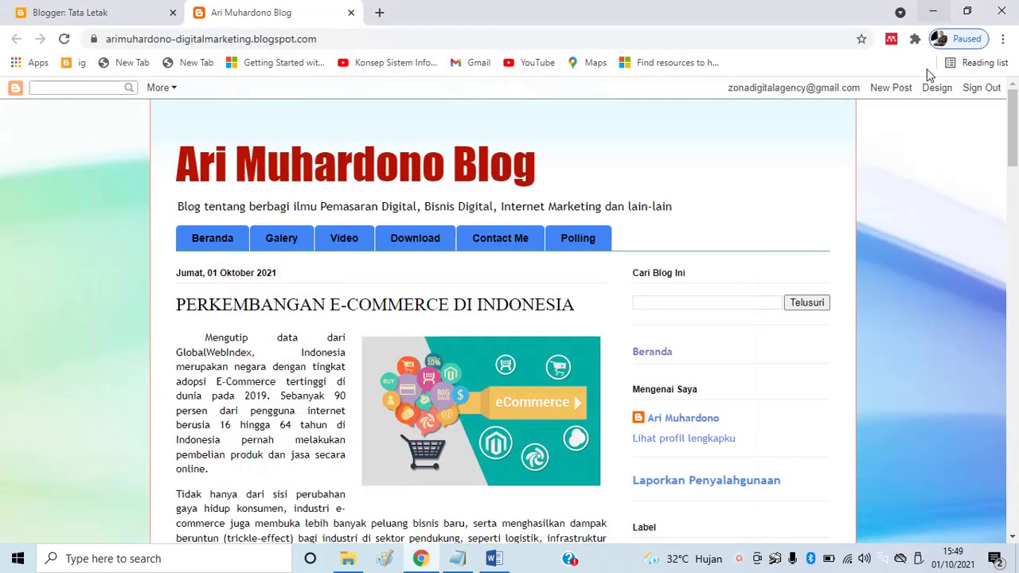
scroll(816, 262, down, 4)
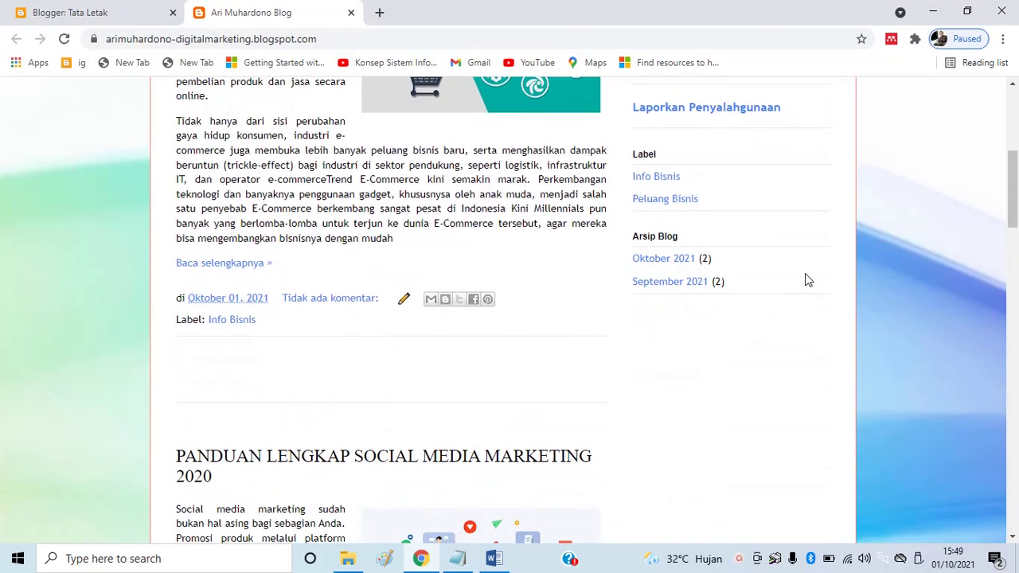
scroll(805, 278, up, 2)
scroll(787, 288, up, 1)
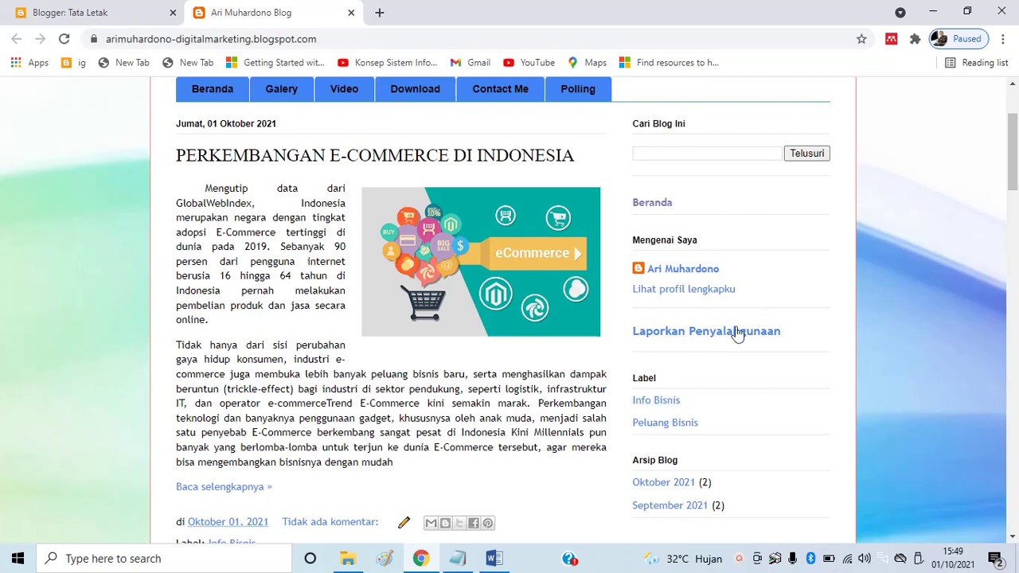
Return to the blog's Tata Letak page and delete the Arsip Blog gadget from the sidebar-right-1 section
click(125, 11)
scroll(851, 255, down, 1)
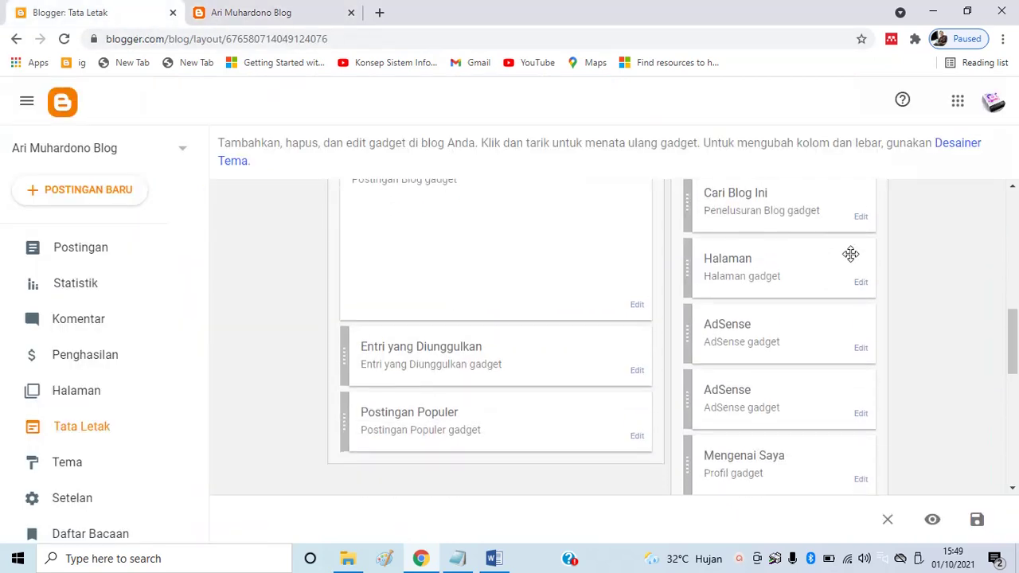
scroll(928, 255, up, 2)
scroll(930, 255, down, 5)
scroll(930, 255, down, 3)
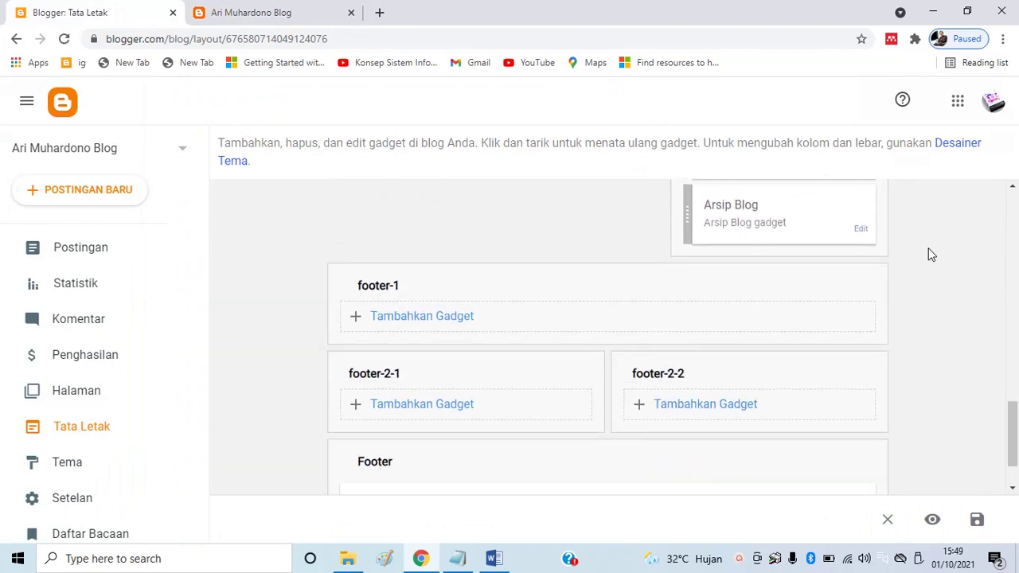
scroll(930, 255, up, 3)
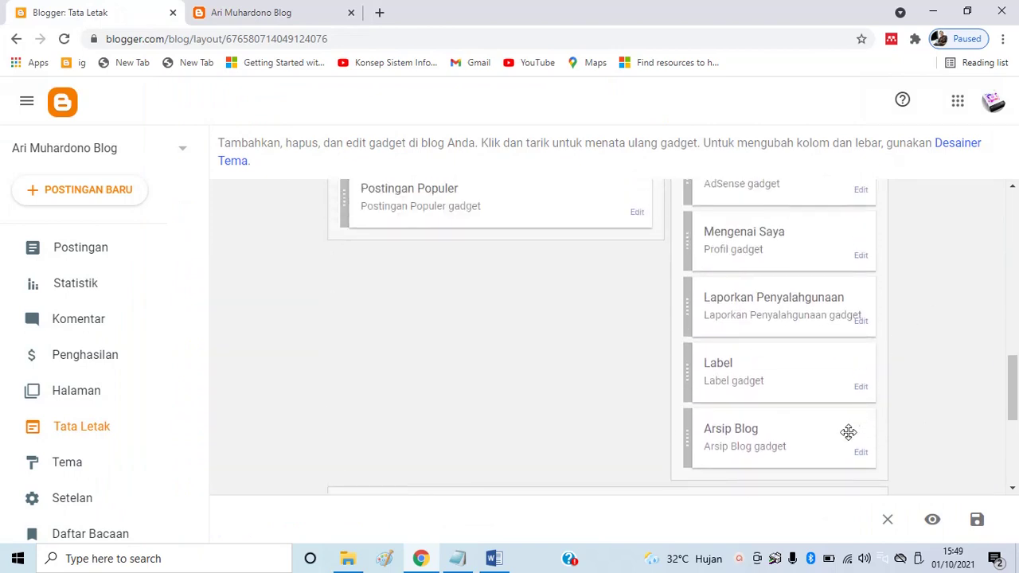
click(862, 454)
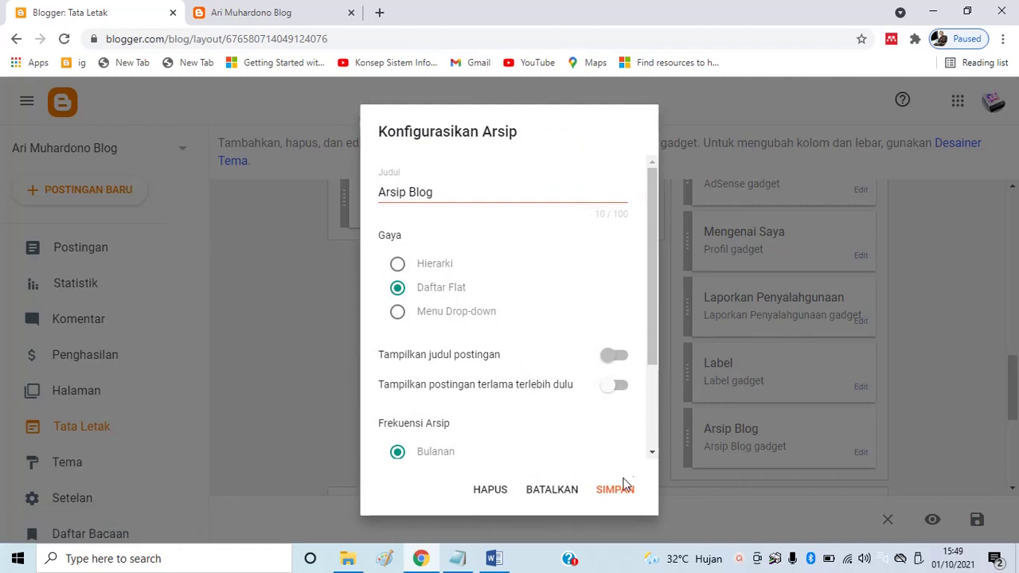
click(496, 488)
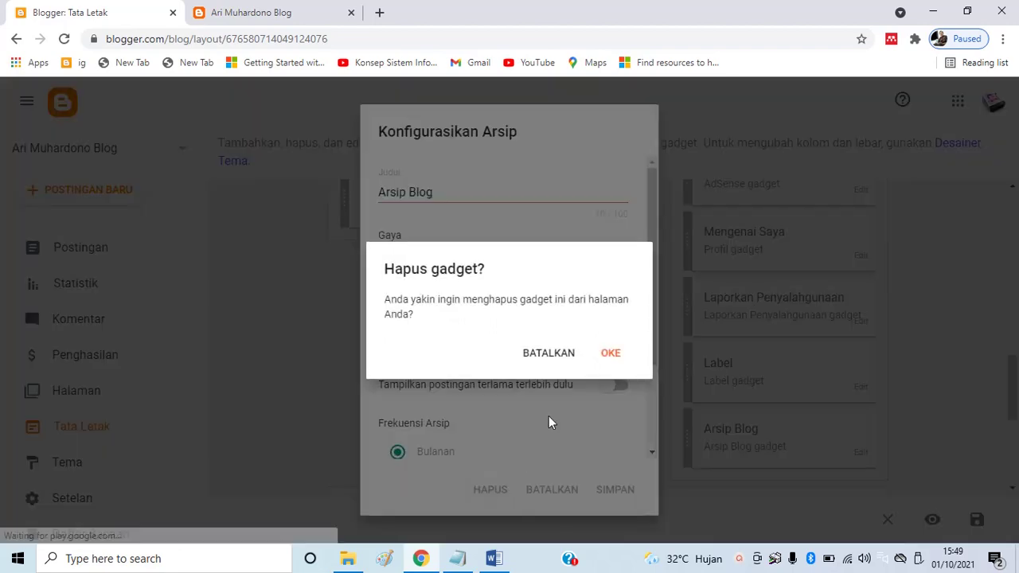
click(621, 356)
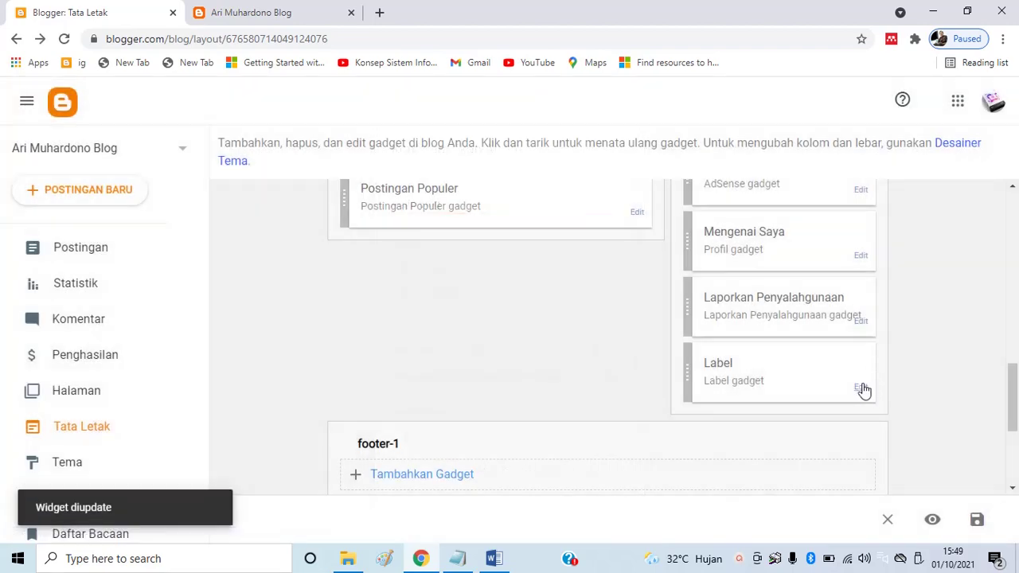
Delete the Label and Laporkan Penyalahgunaan gadgets from the sidebar-right-1 section
click(862, 389)
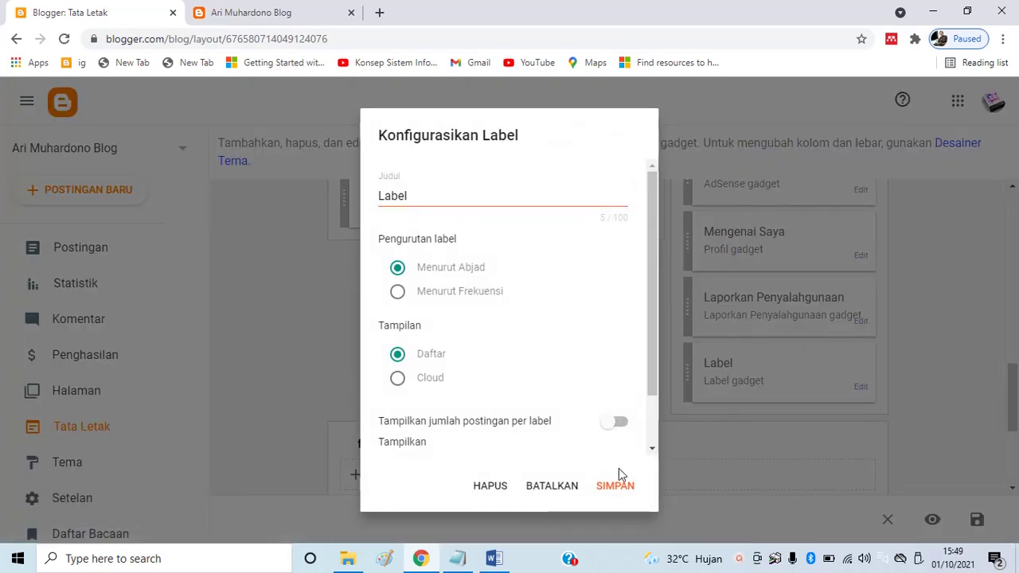
click(498, 488)
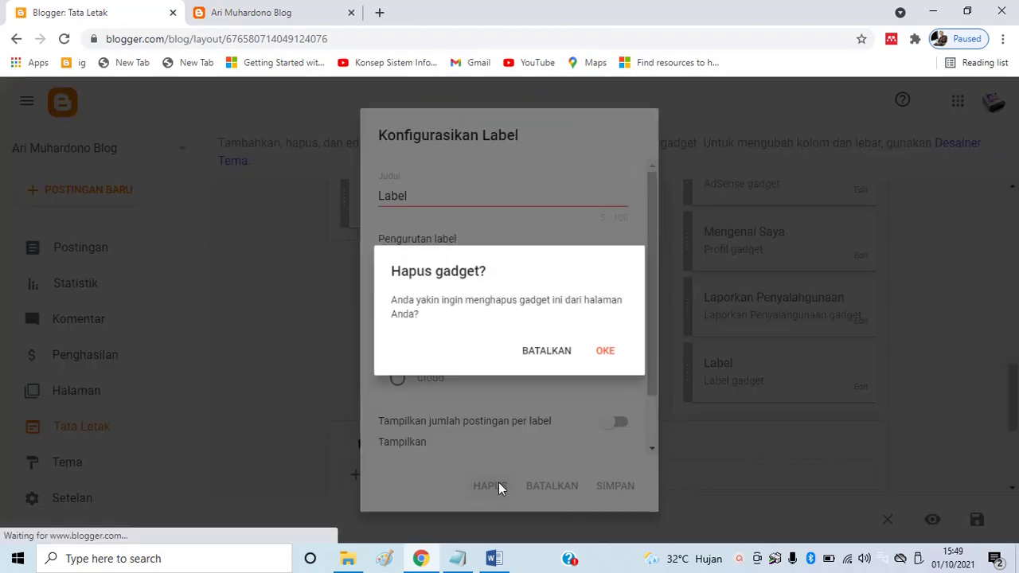
click(607, 360)
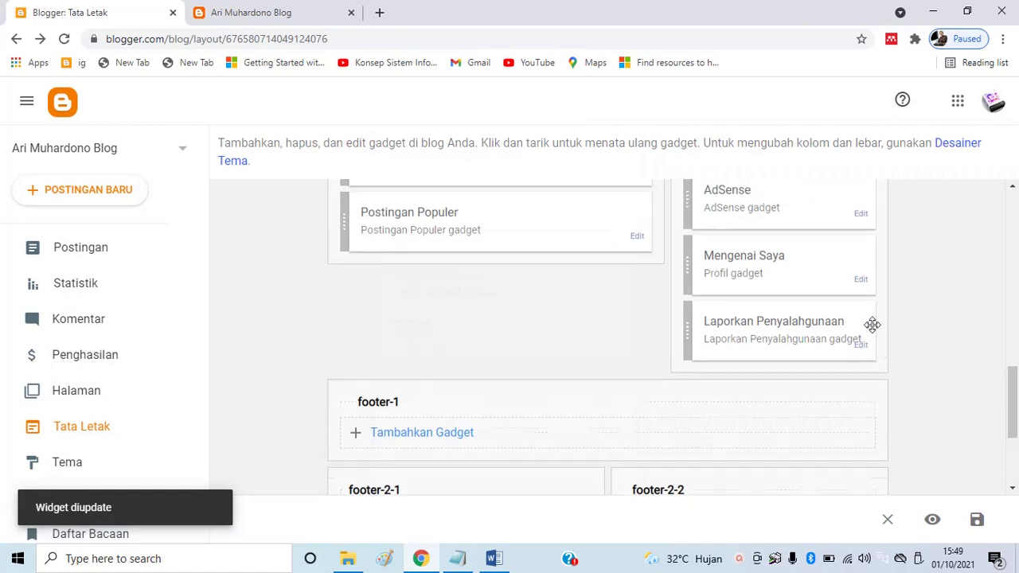
click(864, 396)
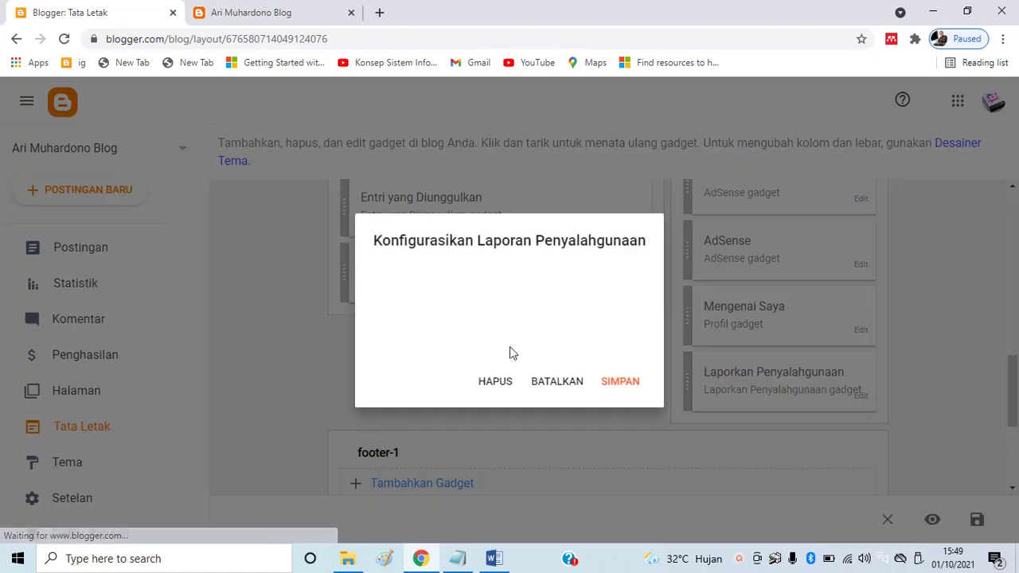
click(496, 383)
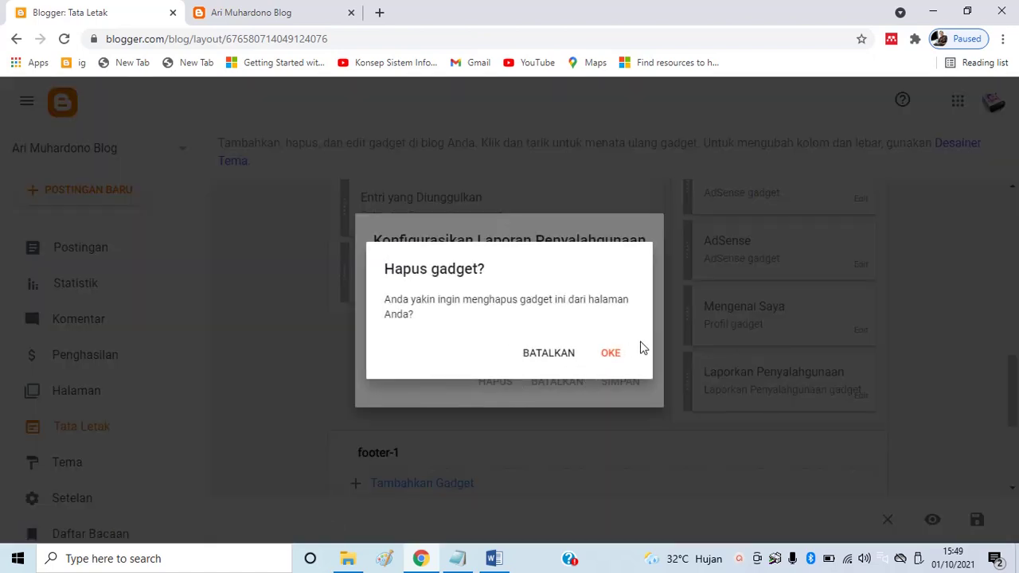
click(611, 354)
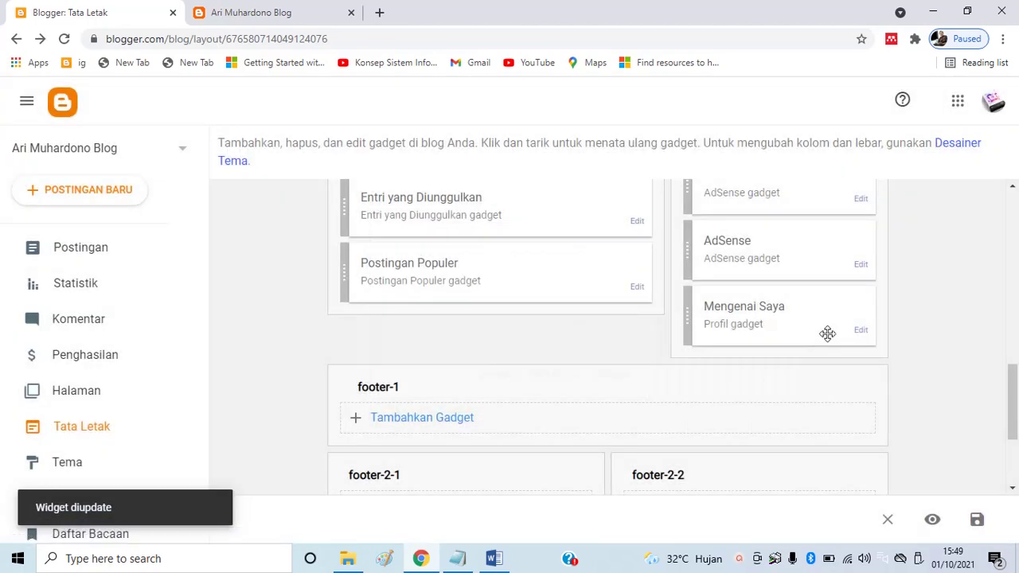
Delete the Mengenai Saya profile gadget from the sidebar-right-1 section
click(862, 332)
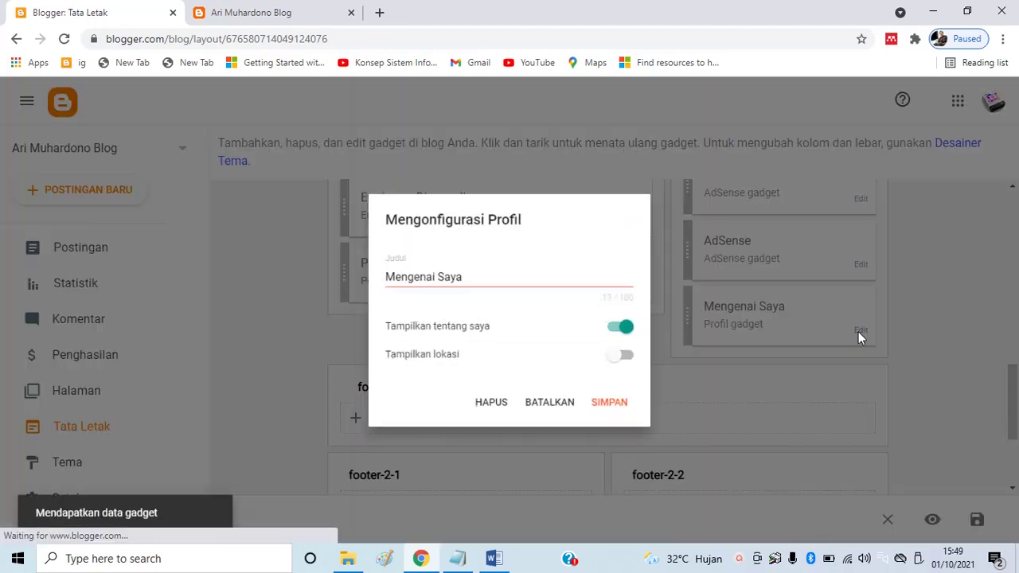
click(488, 410)
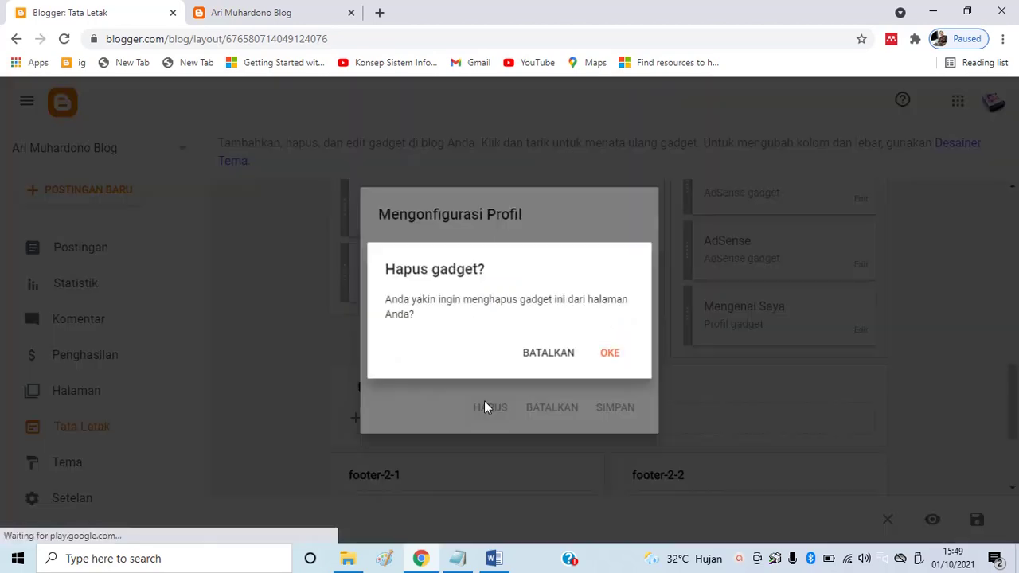
click(609, 353)
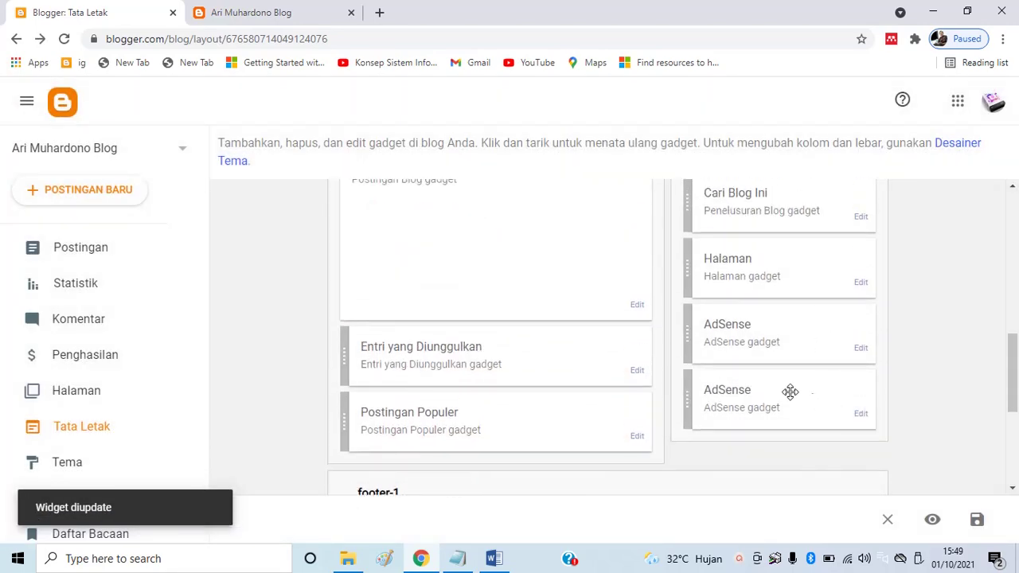
Delete both AdSense gadgets from the sidebar-right-1 section
click(861, 413)
click(533, 382)
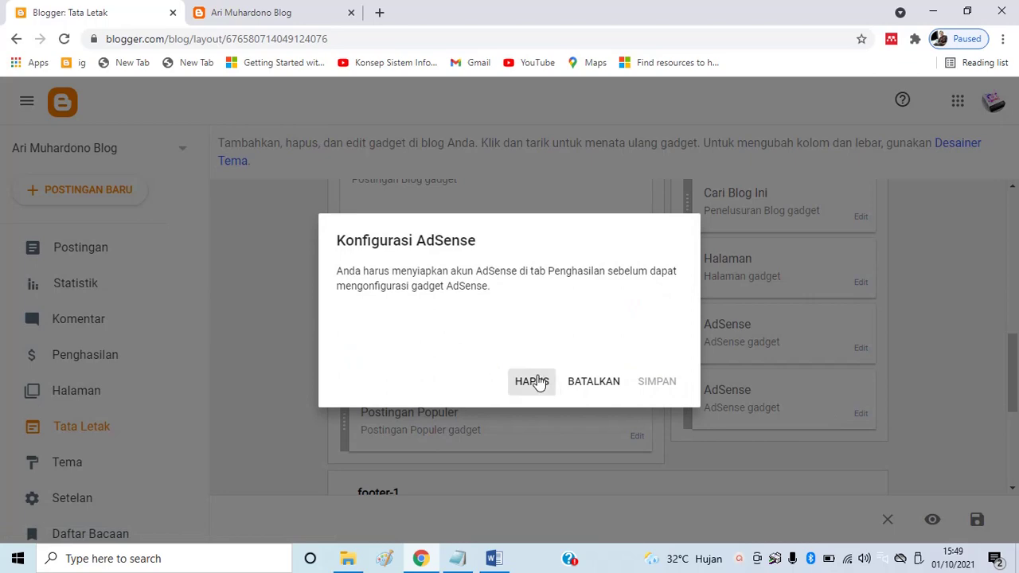
click(610, 349)
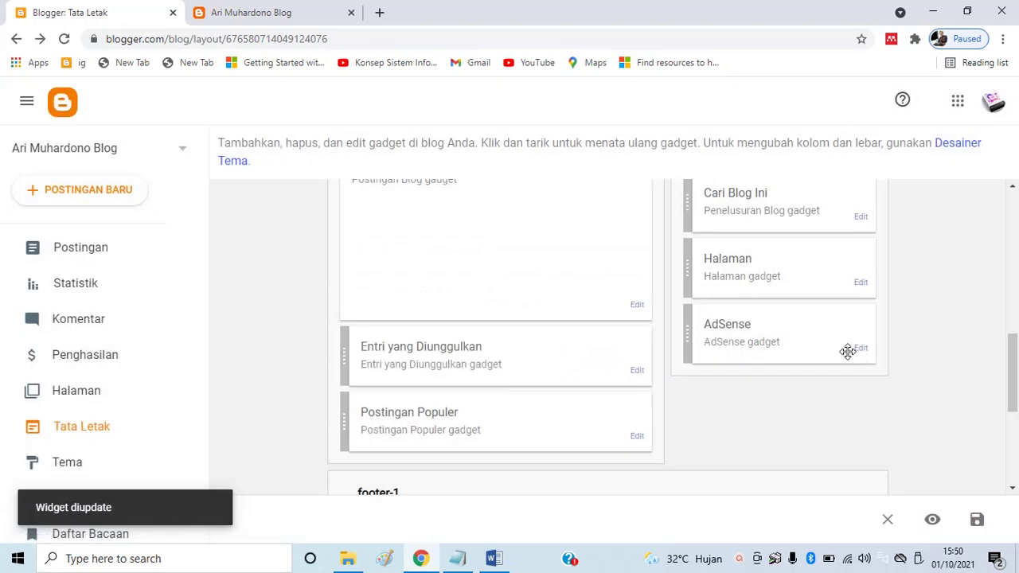
click(854, 348)
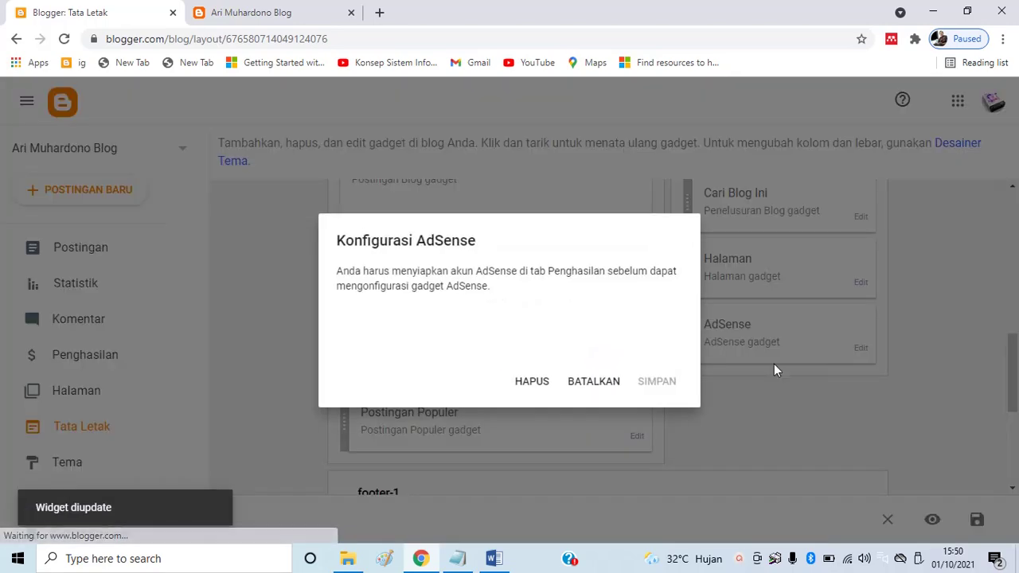
click(538, 381)
click(610, 351)
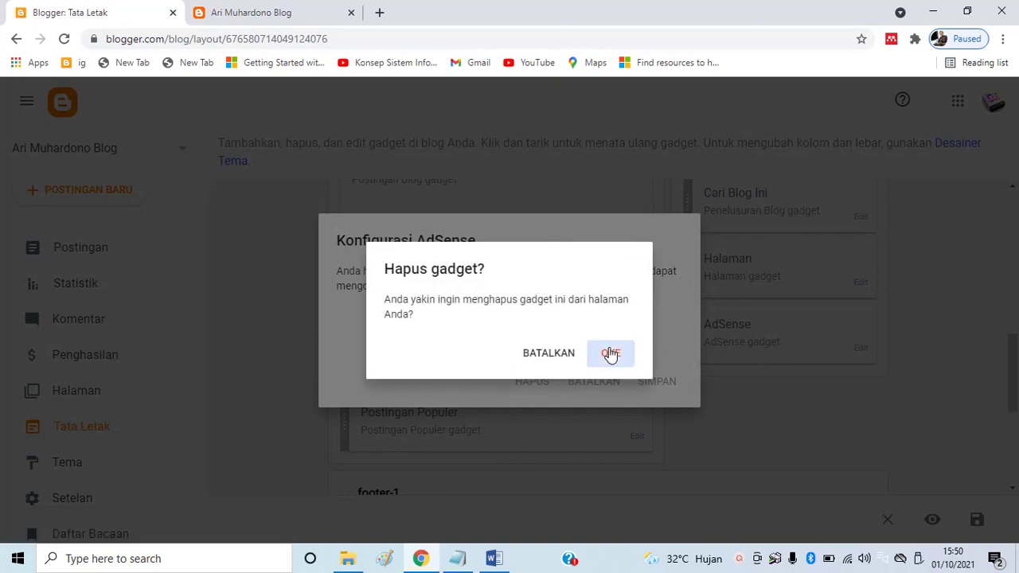
Delete the Halaman gadget from the sidebar-right-1 section
scroll(844, 342, up, 3)
scroll(862, 386, down, 1)
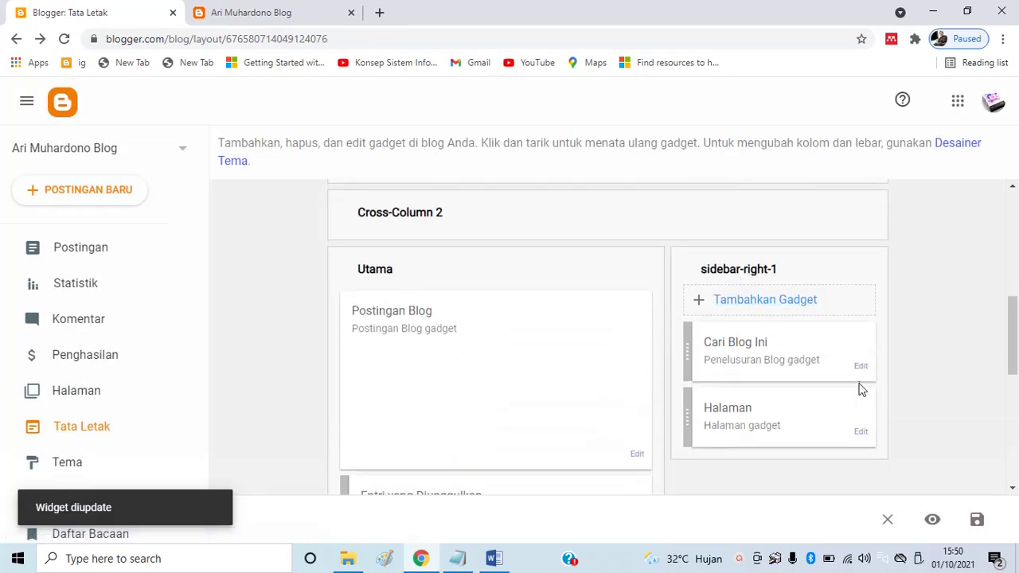
click(860, 433)
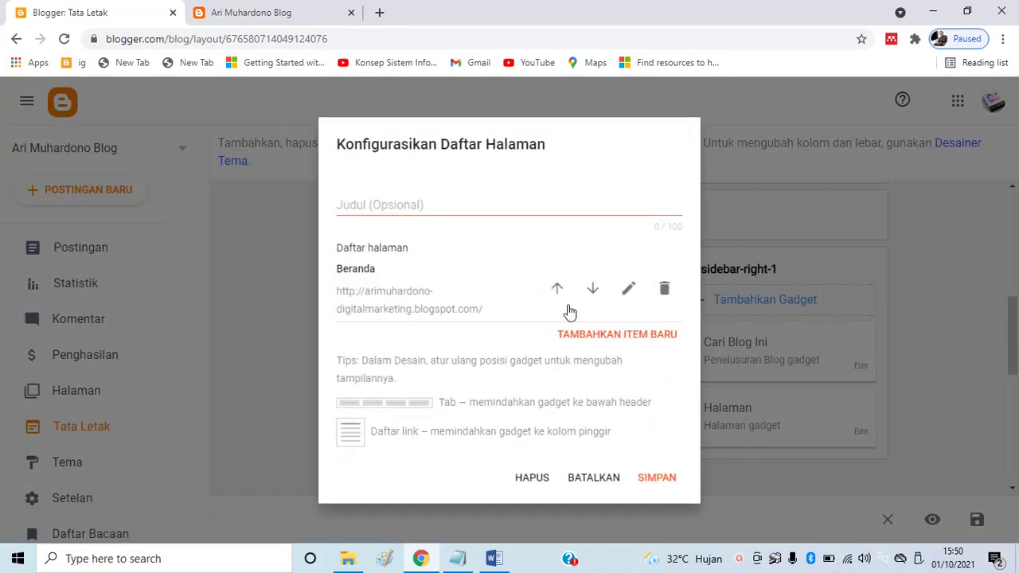
click(532, 478)
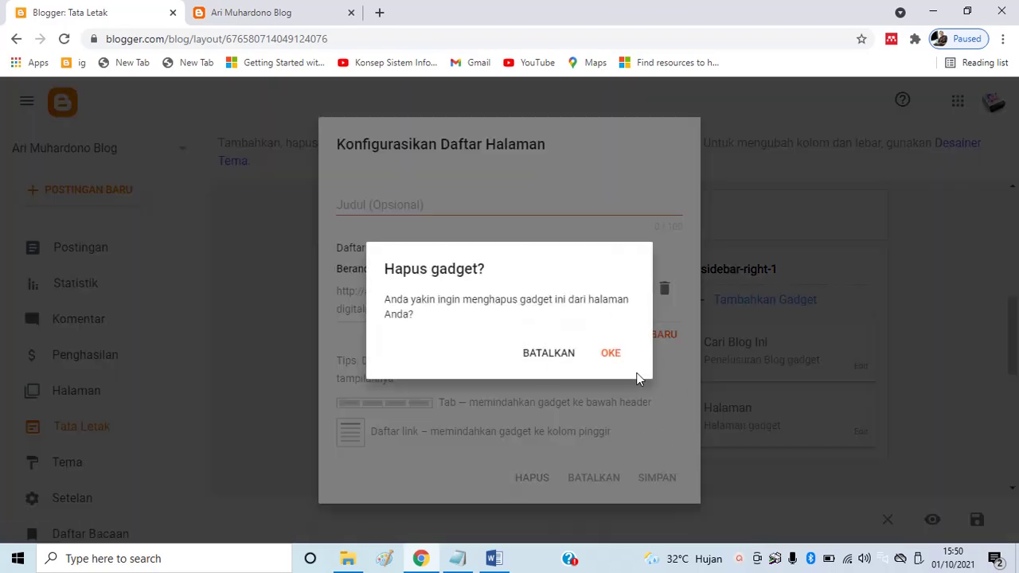
click(610, 355)
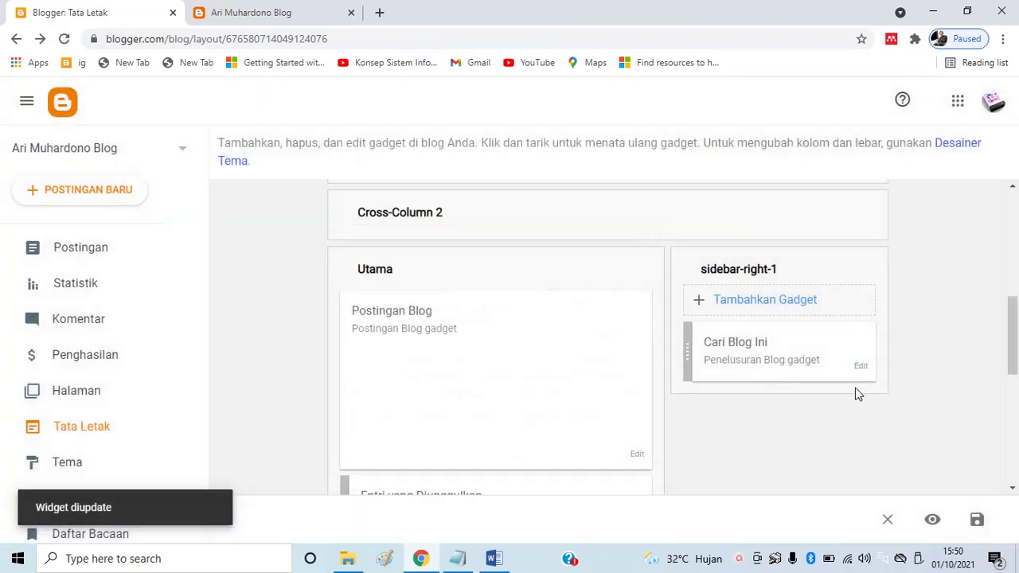
Delete the Cari Blog Ini search gadget from the sidebar-right-1 section
scroll(856, 394, up, 3)
scroll(854, 393, down, 2)
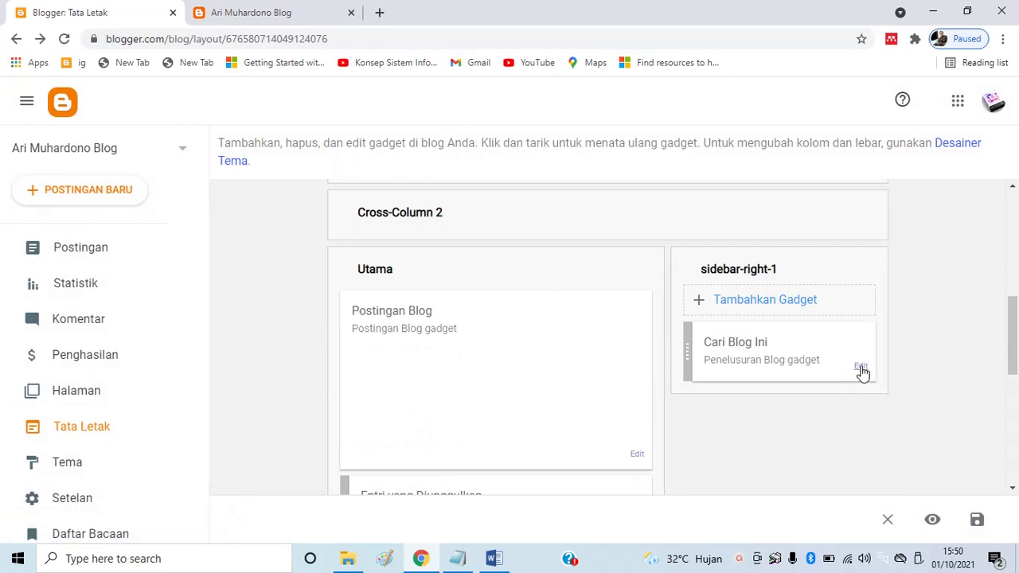
click(861, 368)
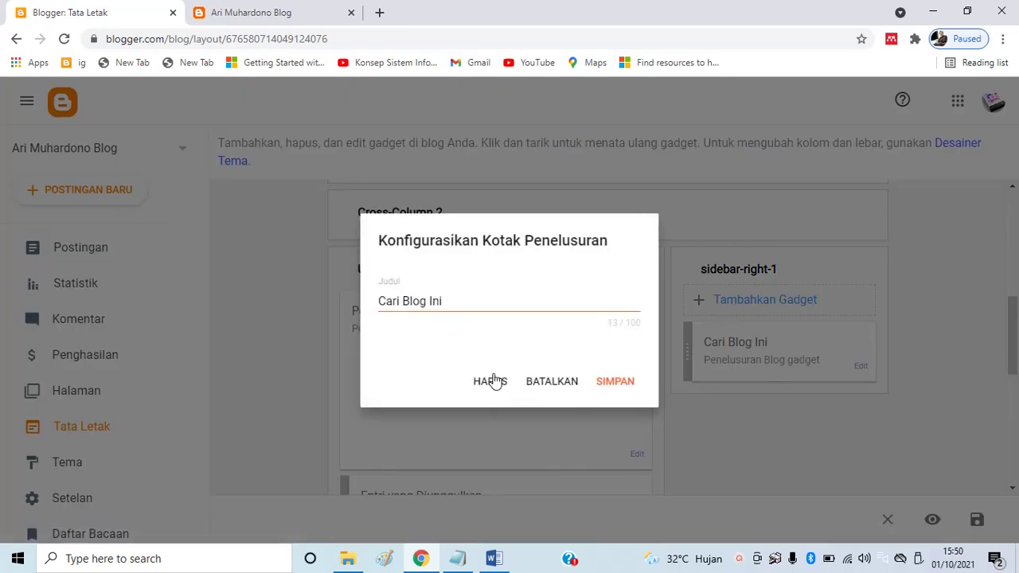
click(492, 381)
click(607, 353)
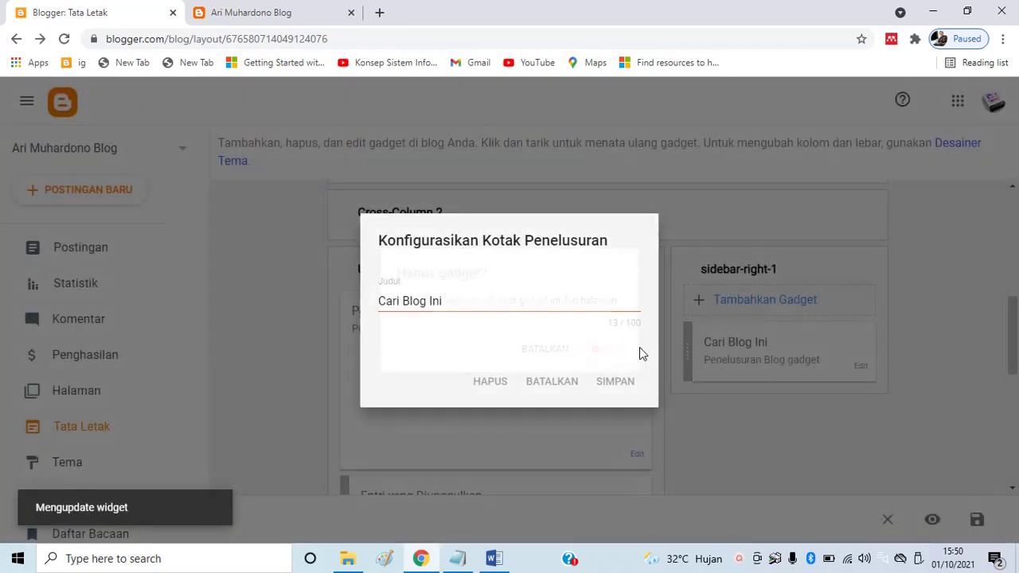
Open the published blog from the layout page and check its sidebar area alongside the posts
scroll(734, 339, down, 2)
scroll(734, 339, up, 2)
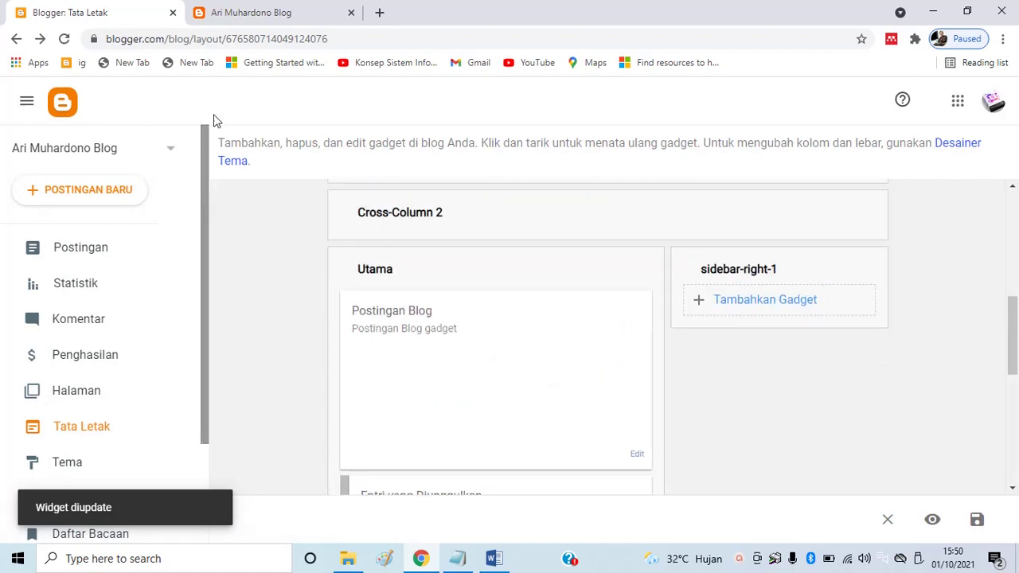
scroll(144, 227, down, 2)
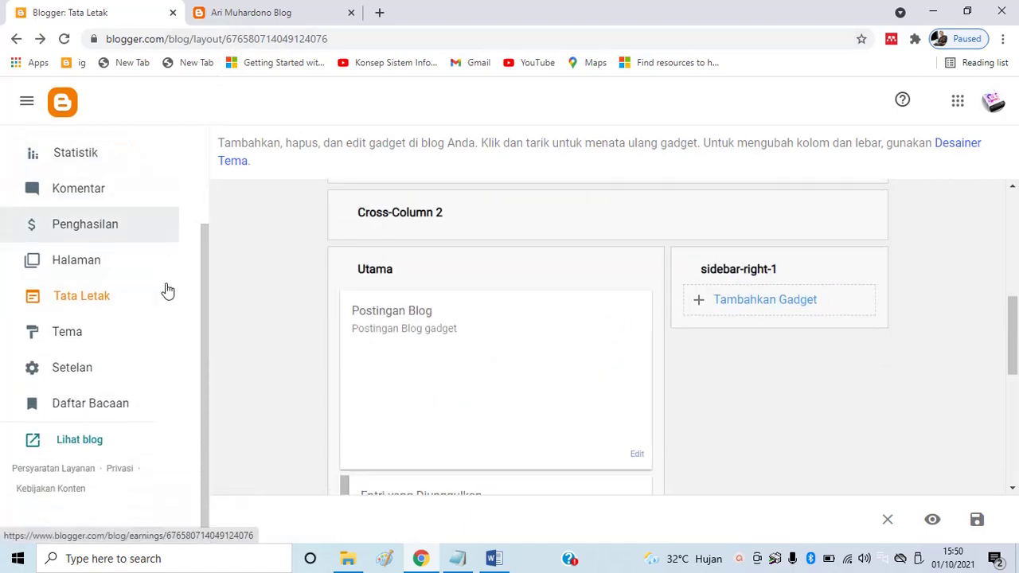
click(89, 443)
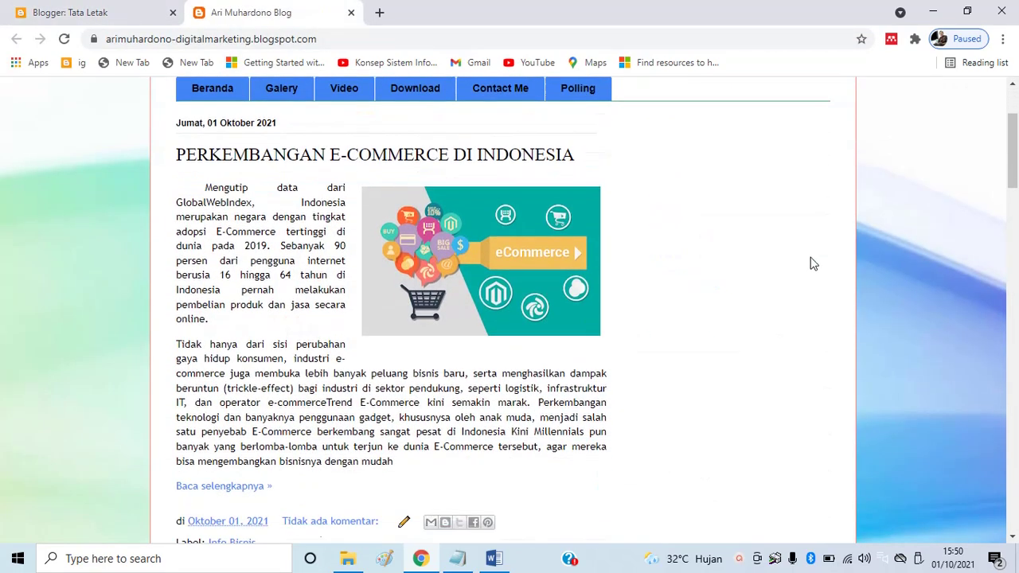
scroll(789, 320, down, 15)
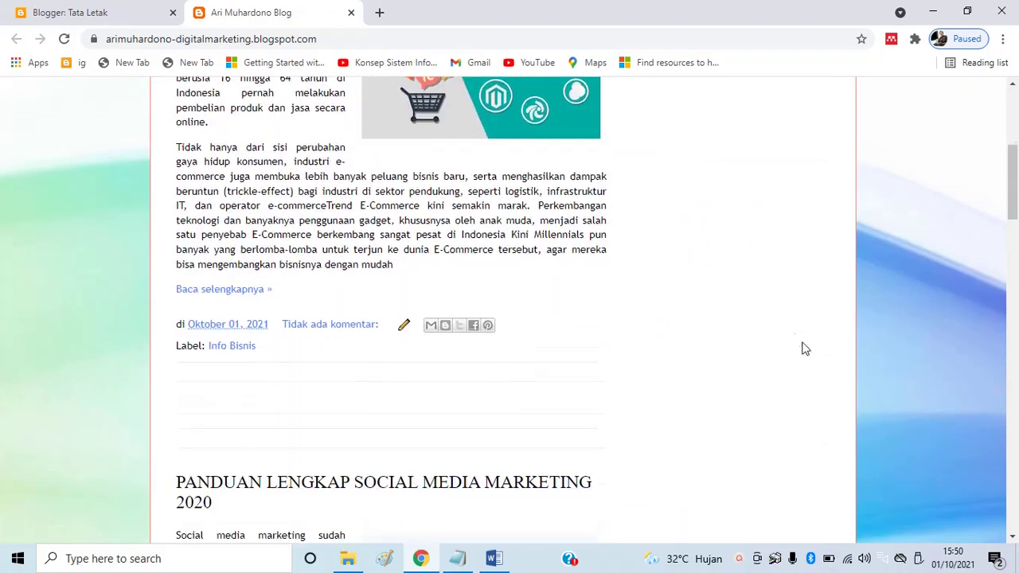
Delete the Entri yang Diunggulkan gadget from the Utama section of the Blogger layout
scroll(795, 361, down, 5)
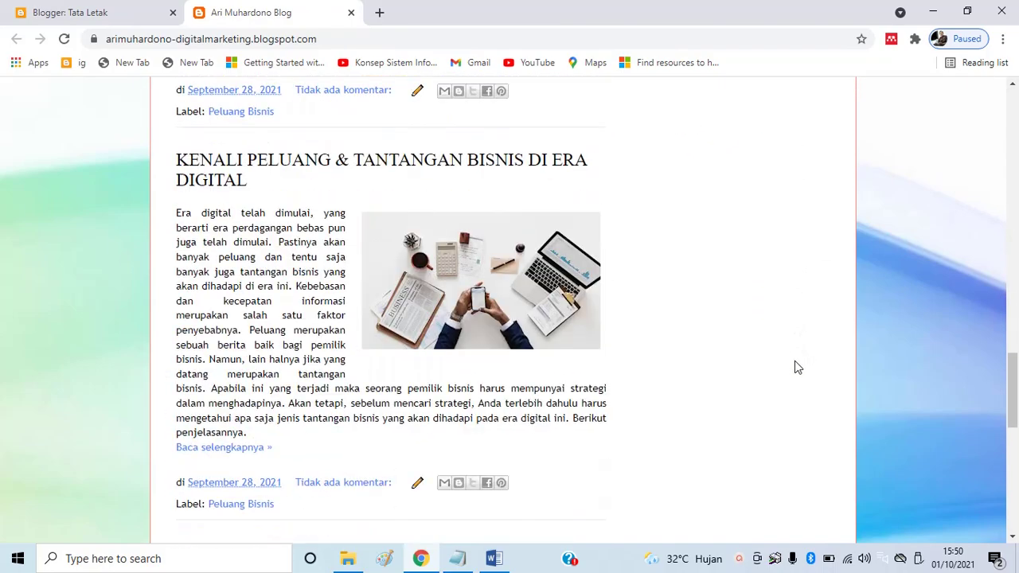
scroll(794, 360, up, 5)
scroll(660, 215, up, 8)
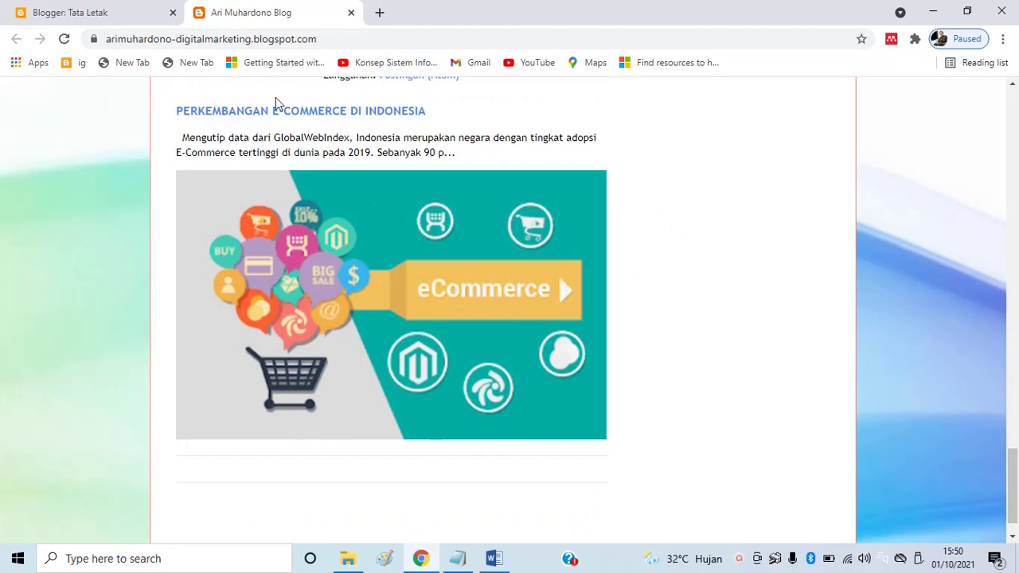
click(119, 14)
scroll(637, 295, down, 5)
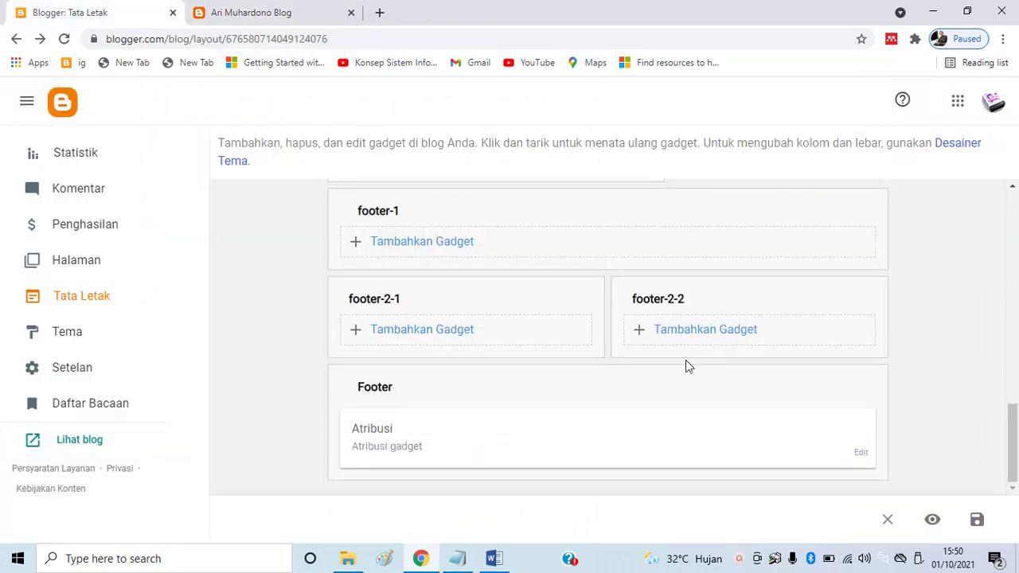
scroll(549, 389, up, 3)
scroll(620, 391, up, 5)
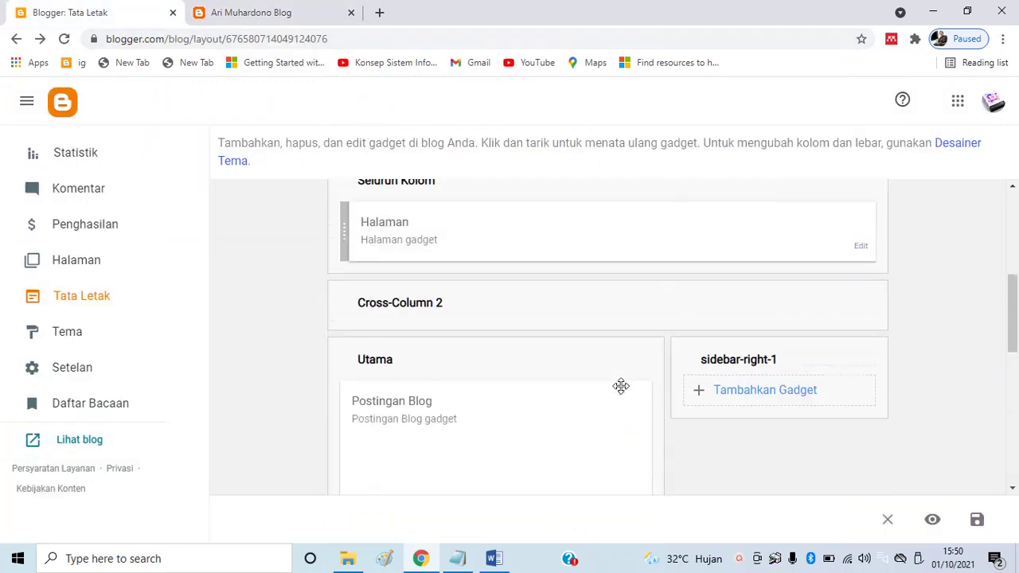
scroll(625, 390, down, 6)
scroll(618, 346, up, 1)
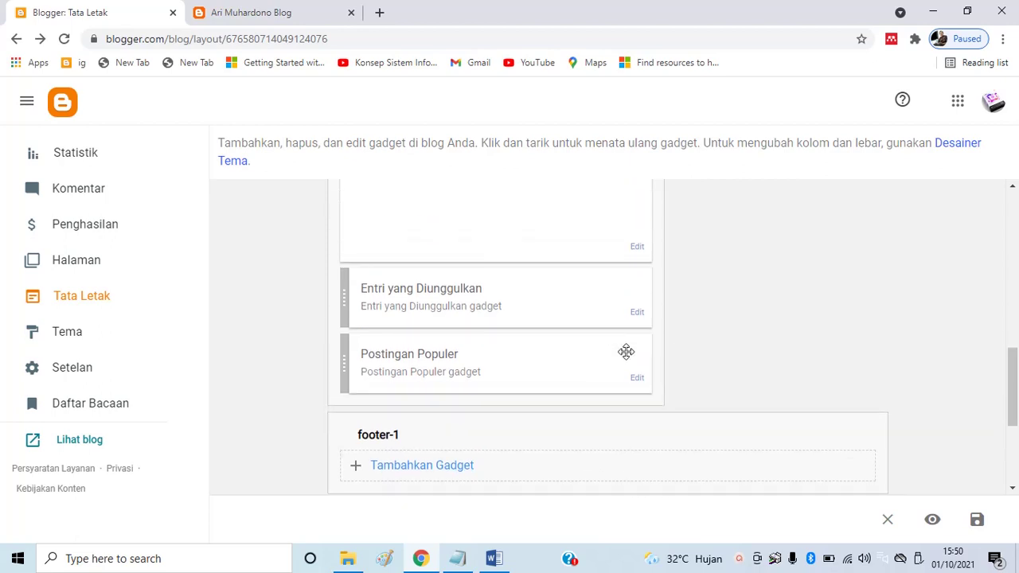
click(638, 312)
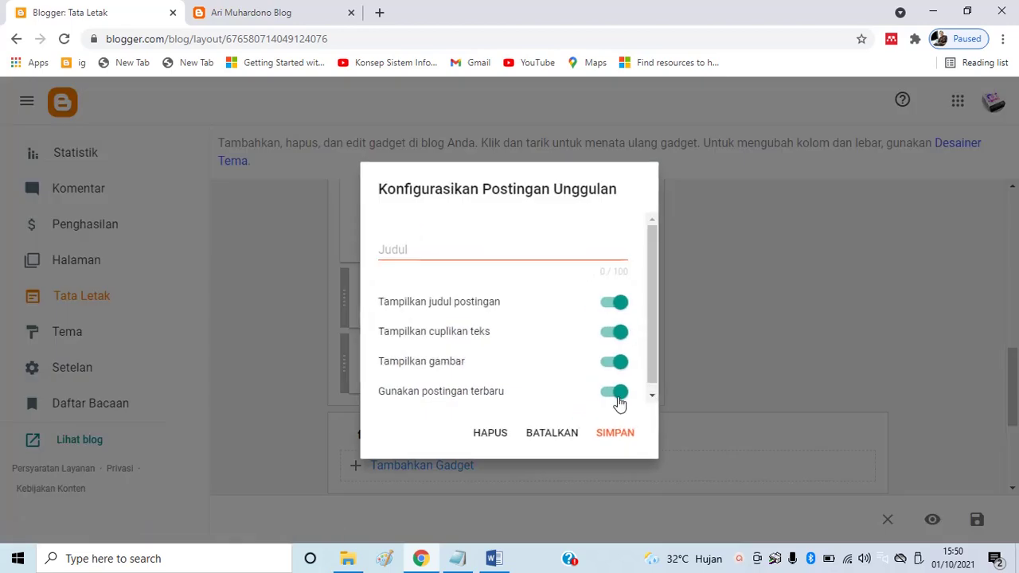
click(506, 440)
click(614, 359)
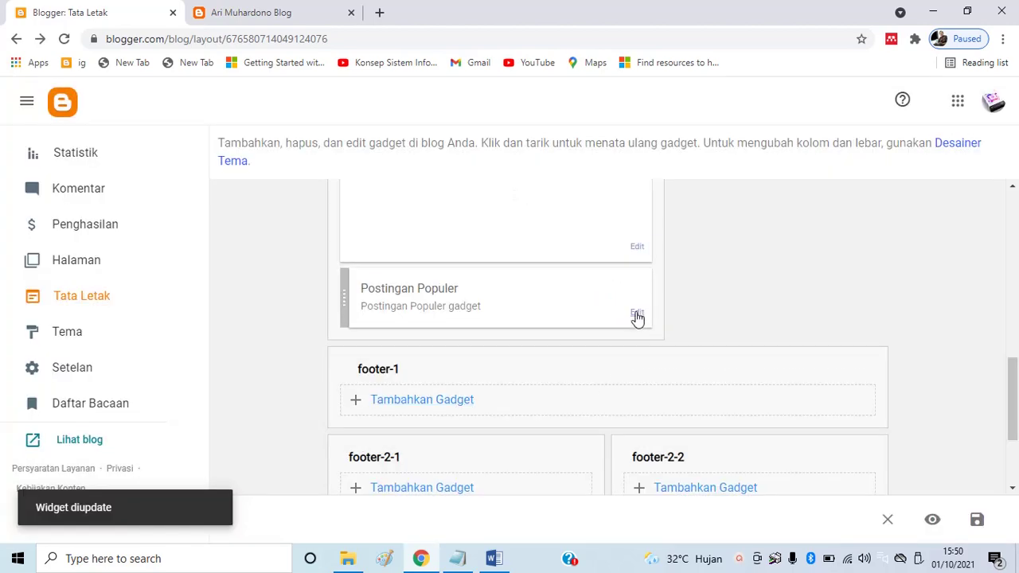
Delete the Postingan Populer gadget from the Utama section
click(639, 314)
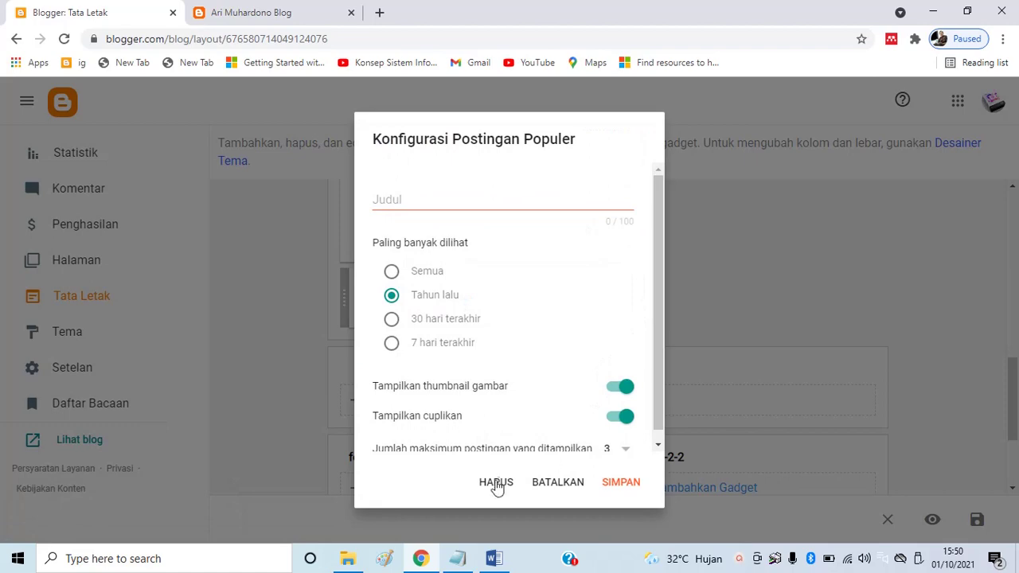
click(496, 483)
click(611, 358)
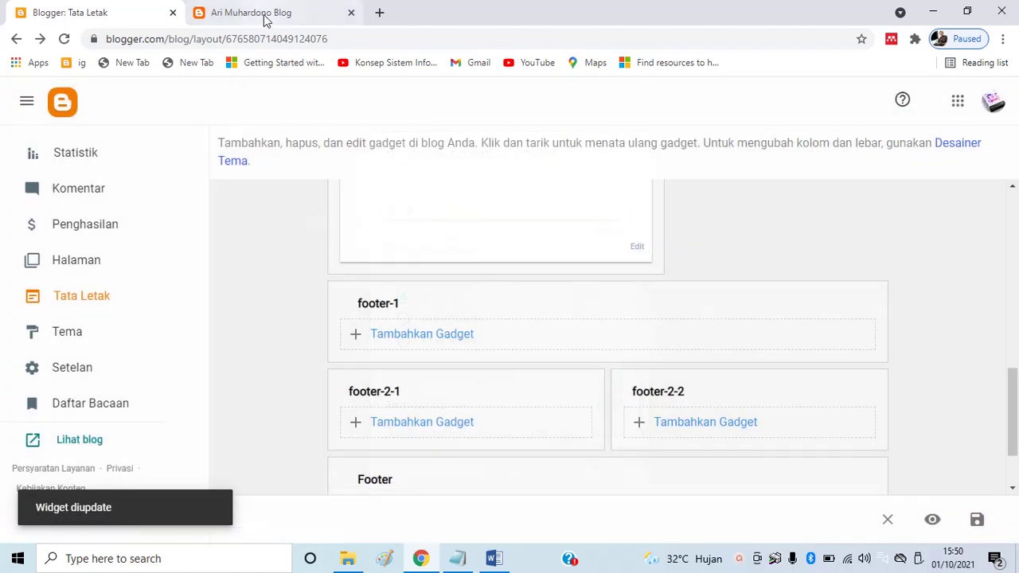
Look through the published blog's homepage from header to footer to check it for the two deleted gadgets
click(264, 18)
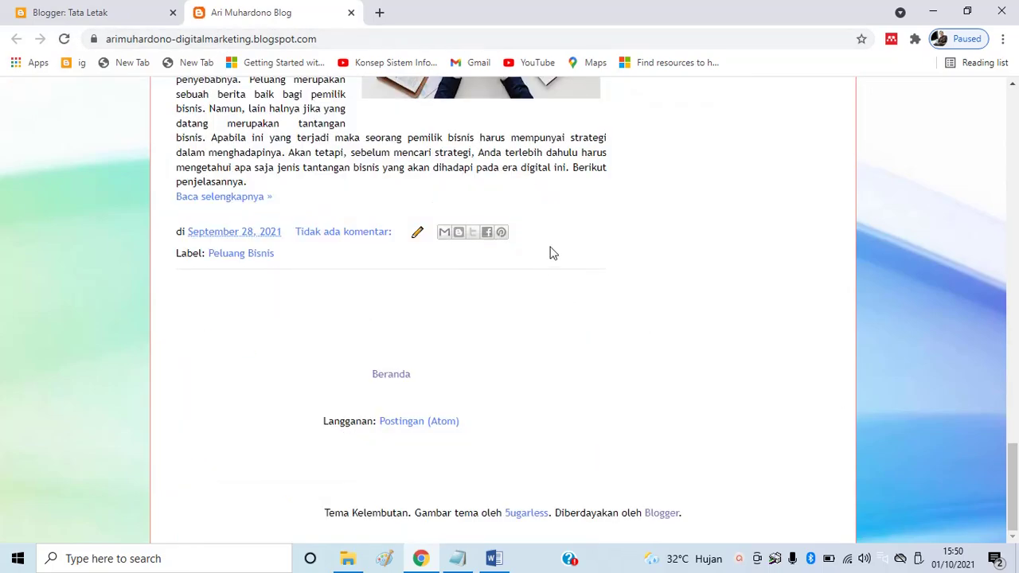
scroll(554, 253, up, 15)
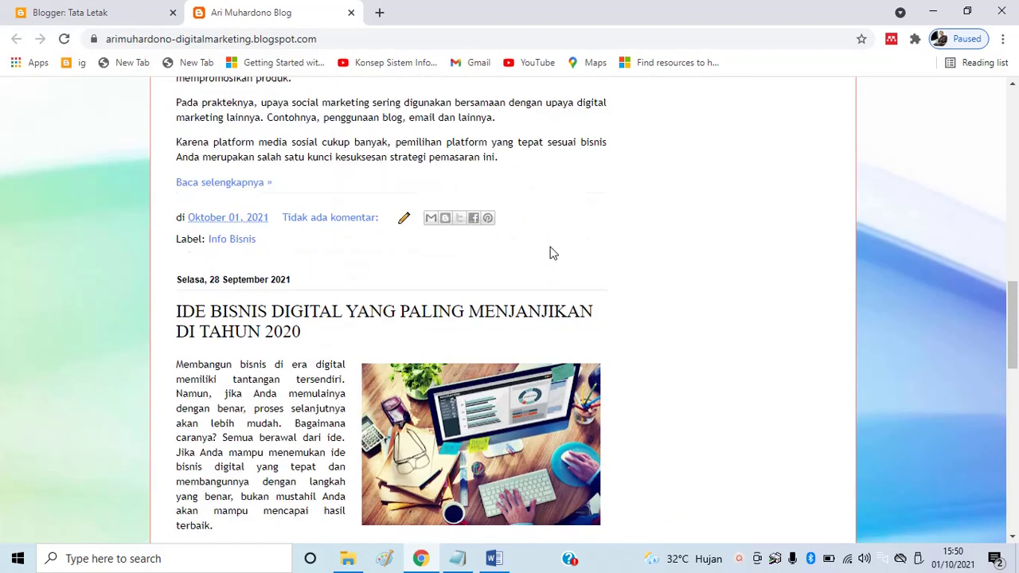
scroll(430, 239, up, 2)
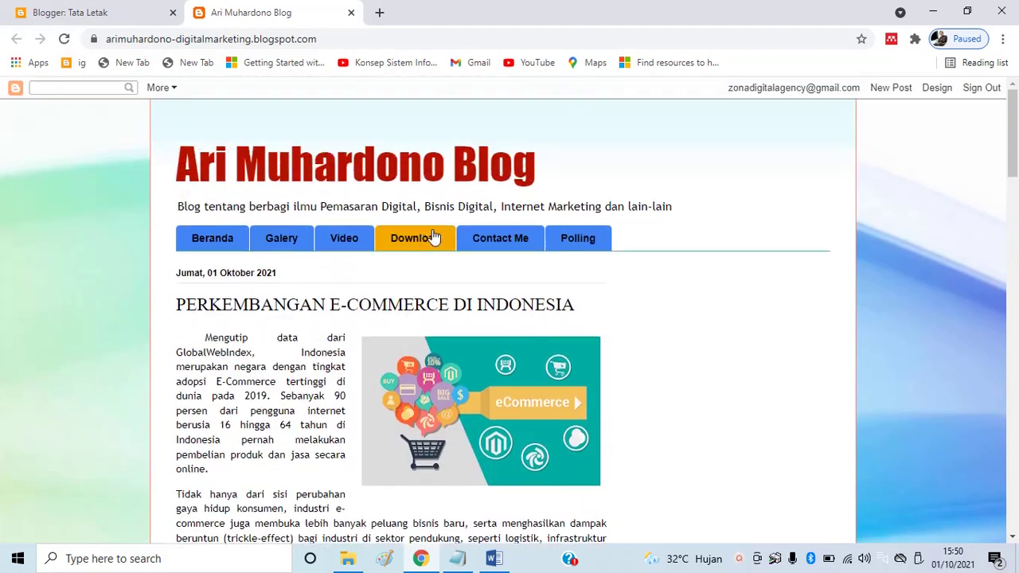
scroll(311, 255, down, 10)
scroll(316, 267, down, 20)
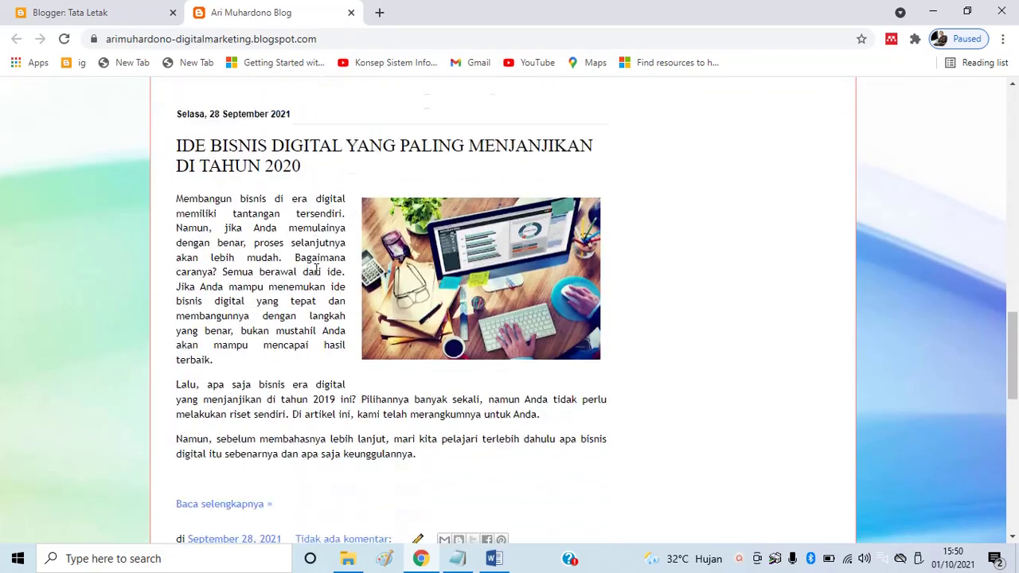
scroll(375, 332, up, 9)
scroll(452, 315, up, 10)
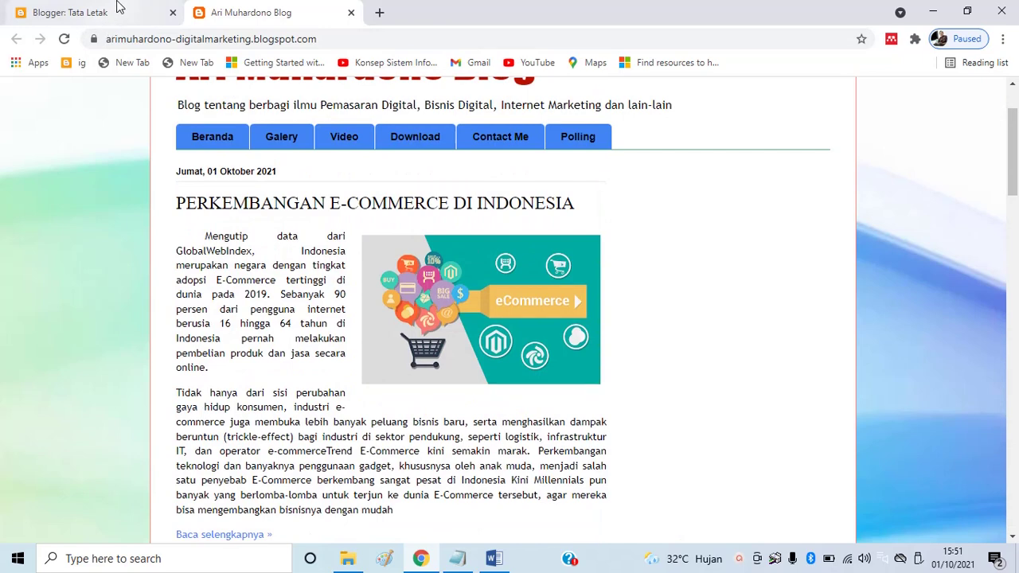
In Notepad, add "- Arsip Blog" as an indented item above "- Cari Blog" under Menambah Gadget
click(458, 560)
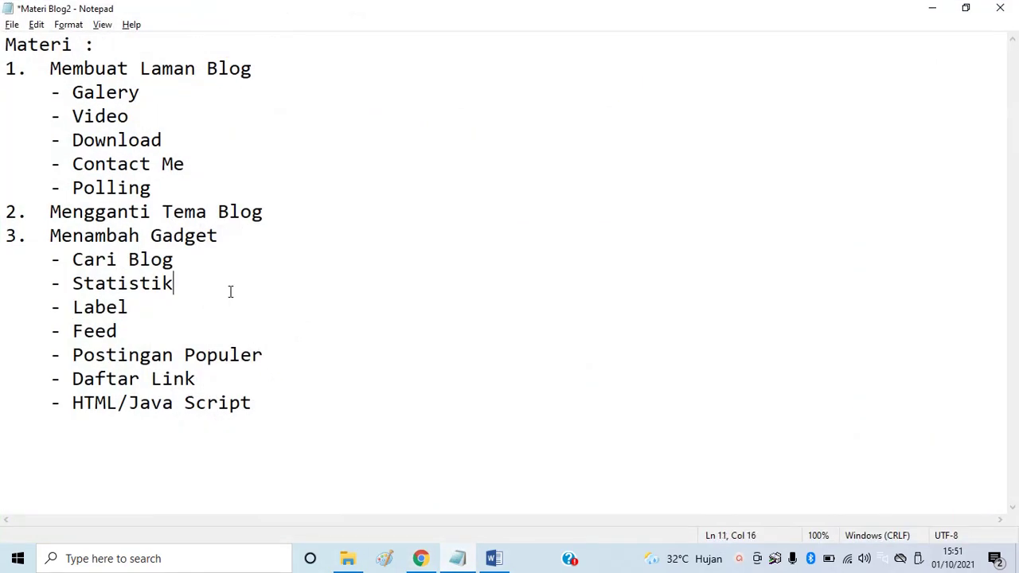
key(Return)
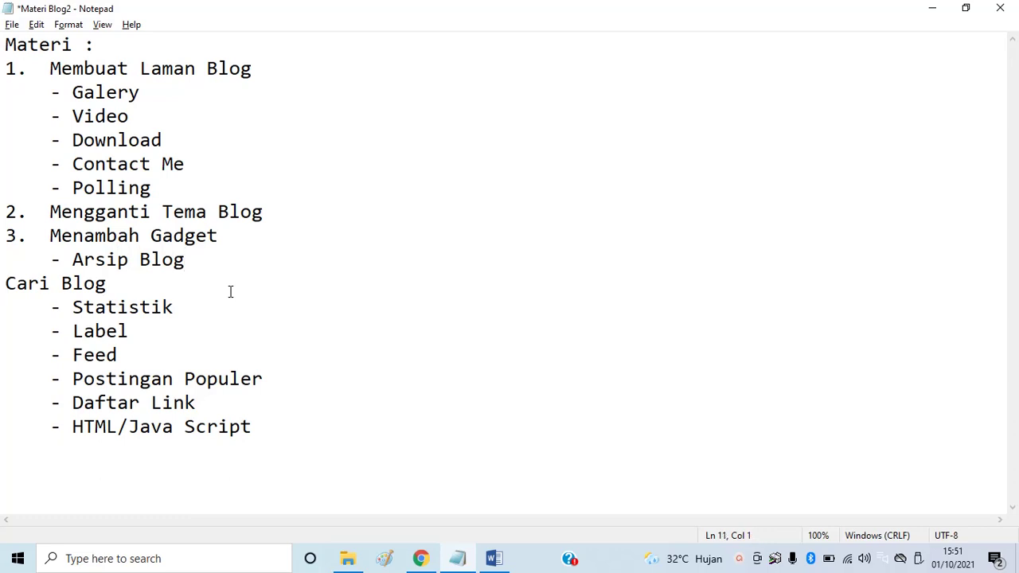
text(-)
key(Home)
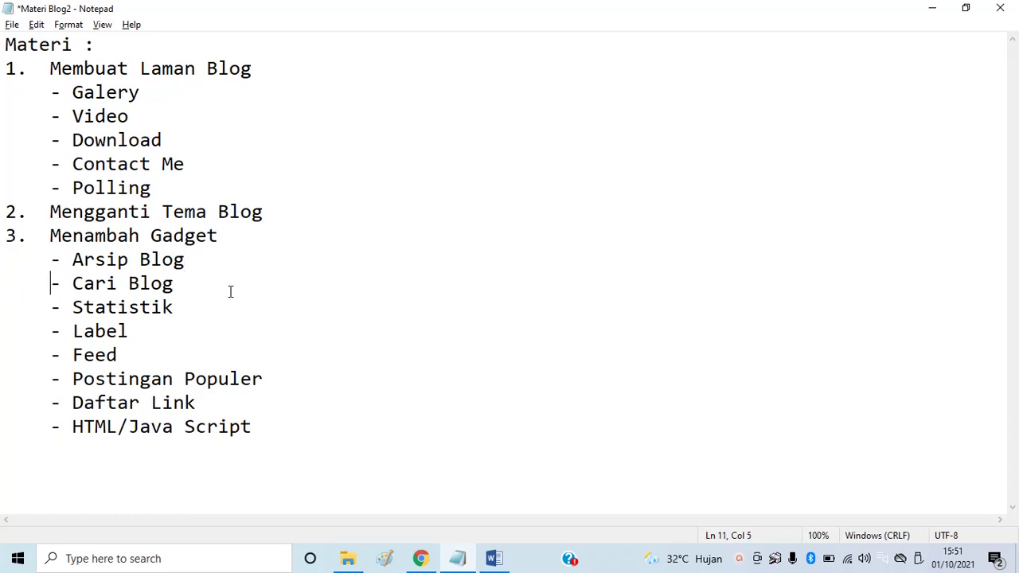
key(BackSpace)
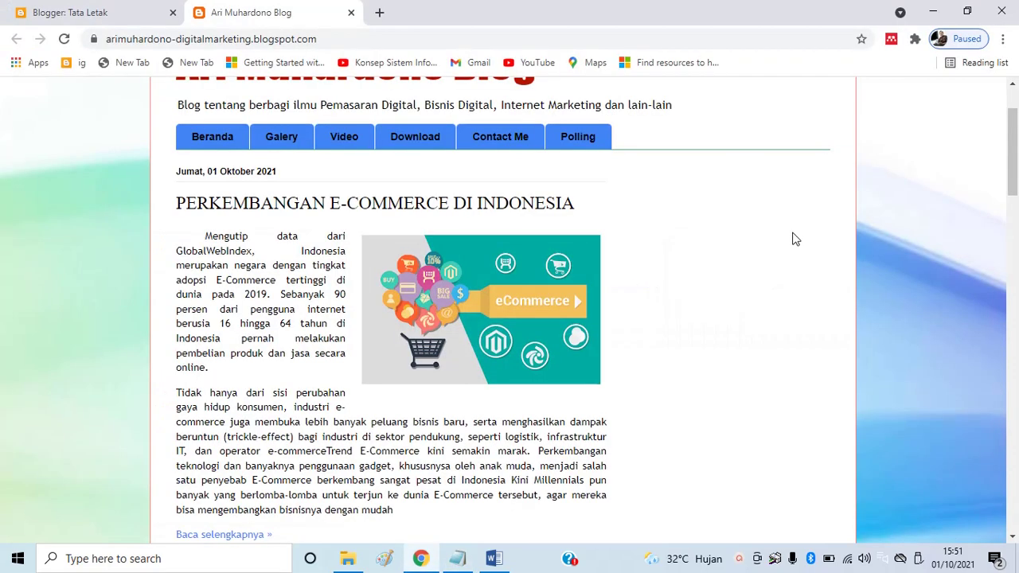
In Blogger, add an Arsip Blog gadget to sidebar-right-1 with the Hierarki style and Bulanan archive frequency
click(90, 10)
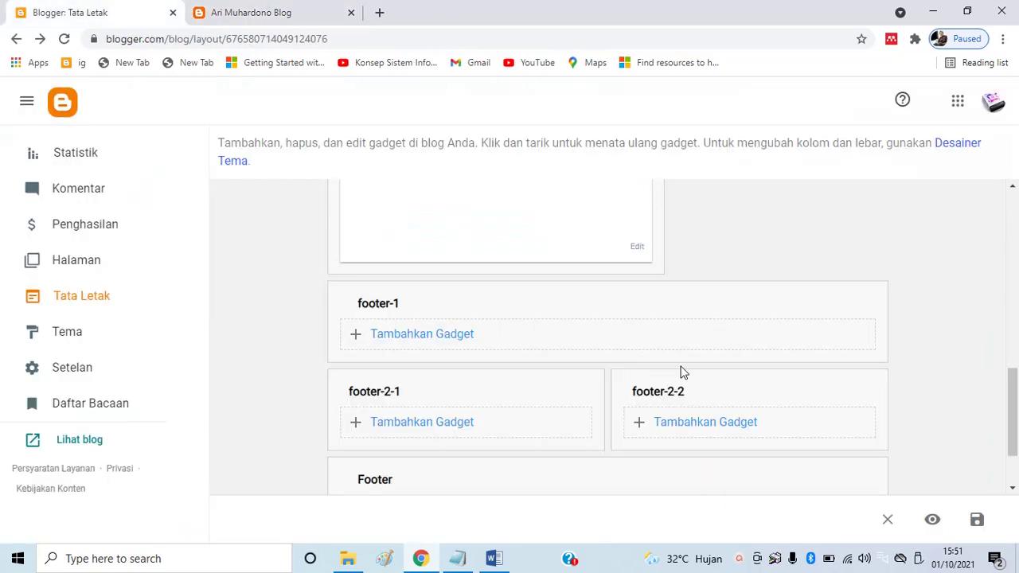
scroll(680, 371, up, 10)
scroll(701, 369, down, 1)
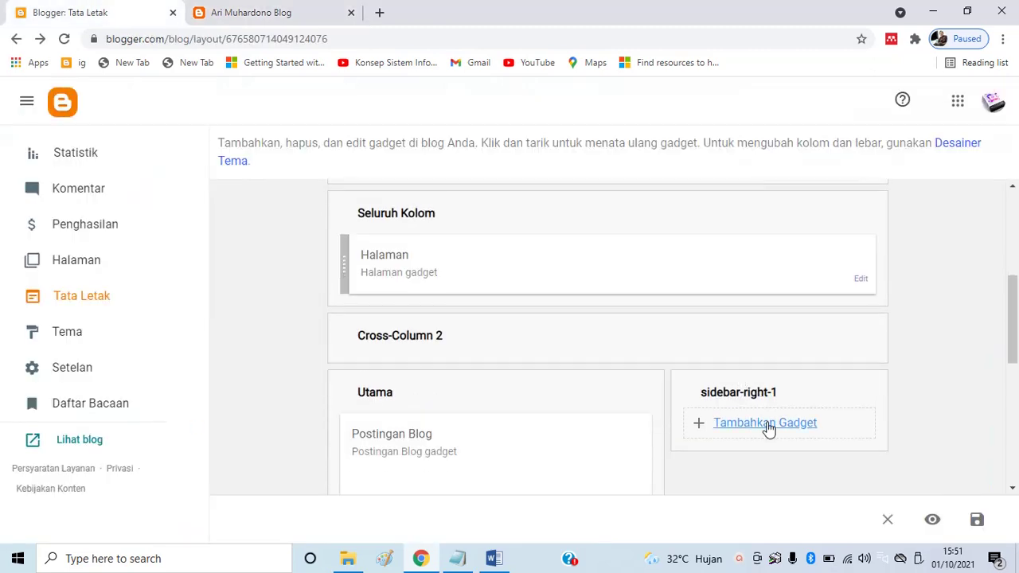
click(767, 425)
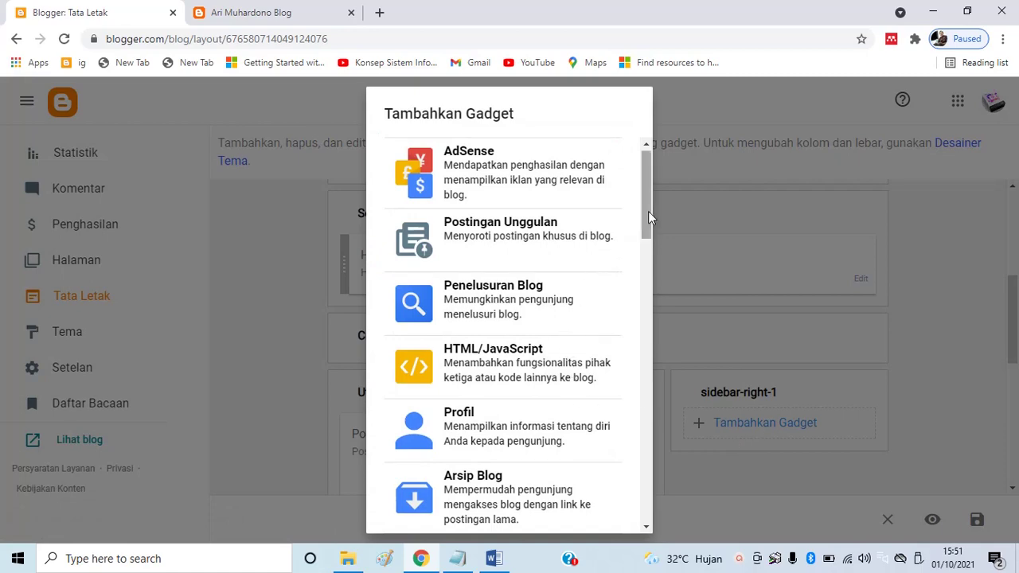
scroll(648, 228, down, 2)
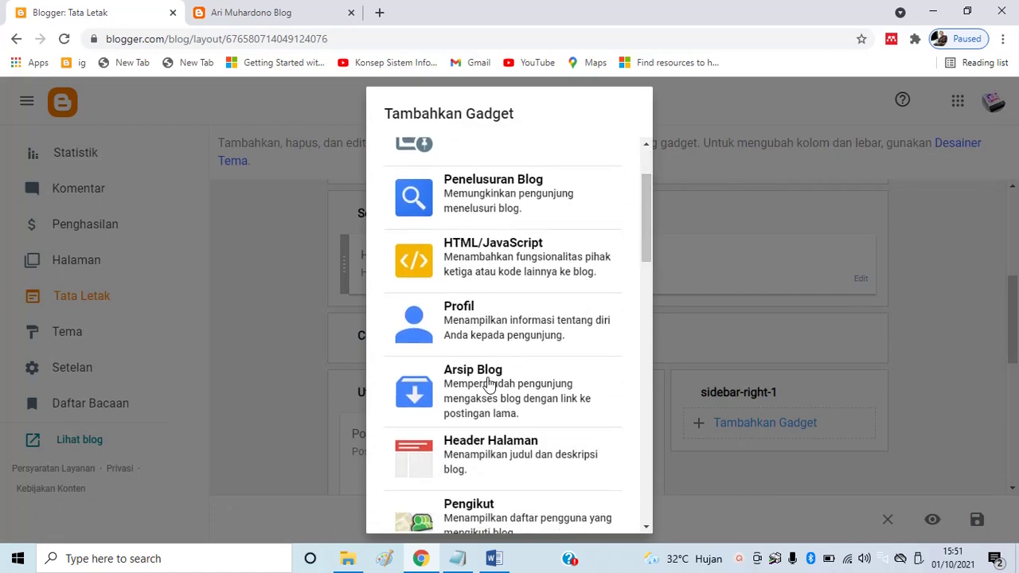
click(489, 385)
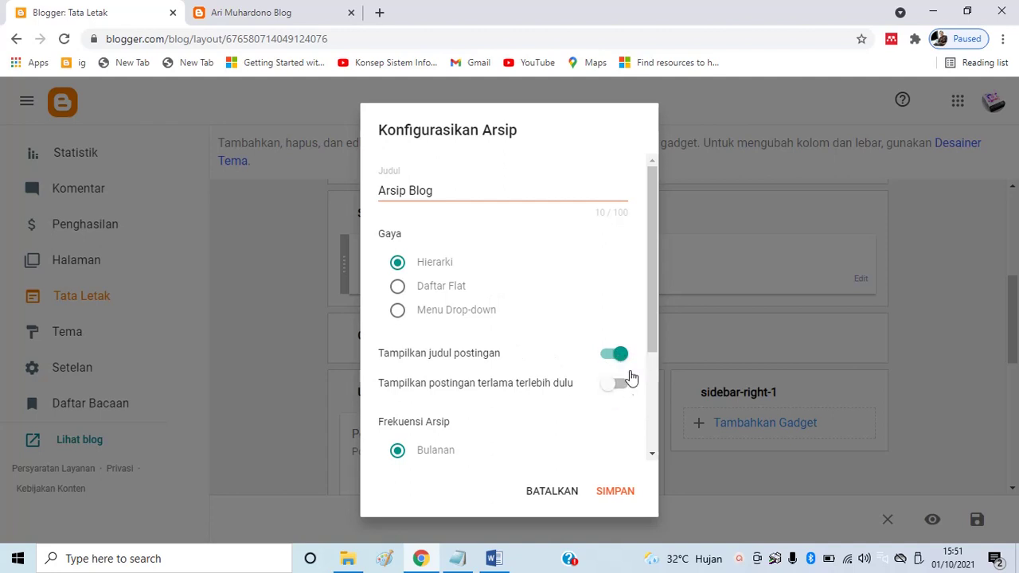
scroll(619, 359, down, 2)
scroll(476, 340, down, 1)
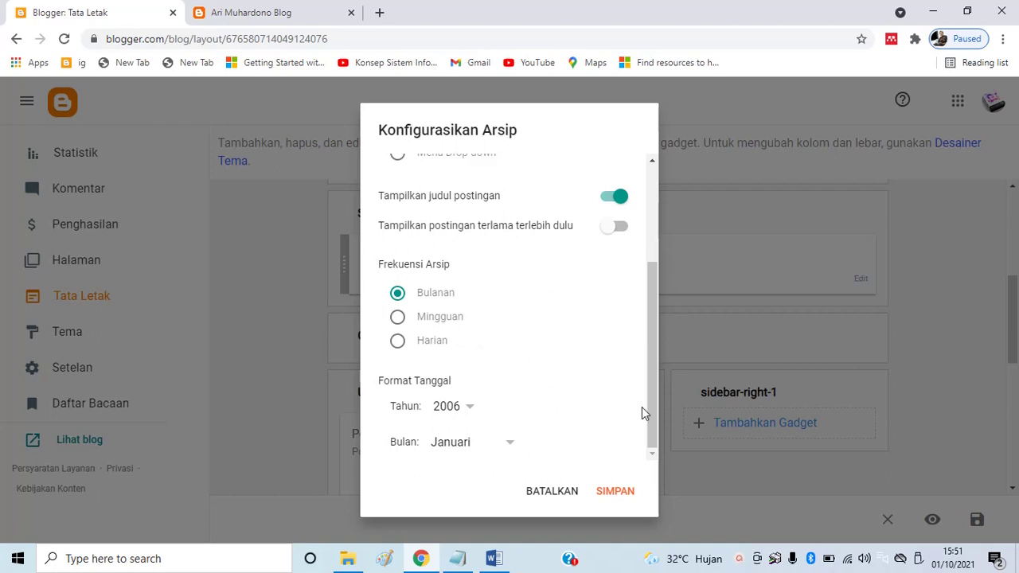
click(624, 489)
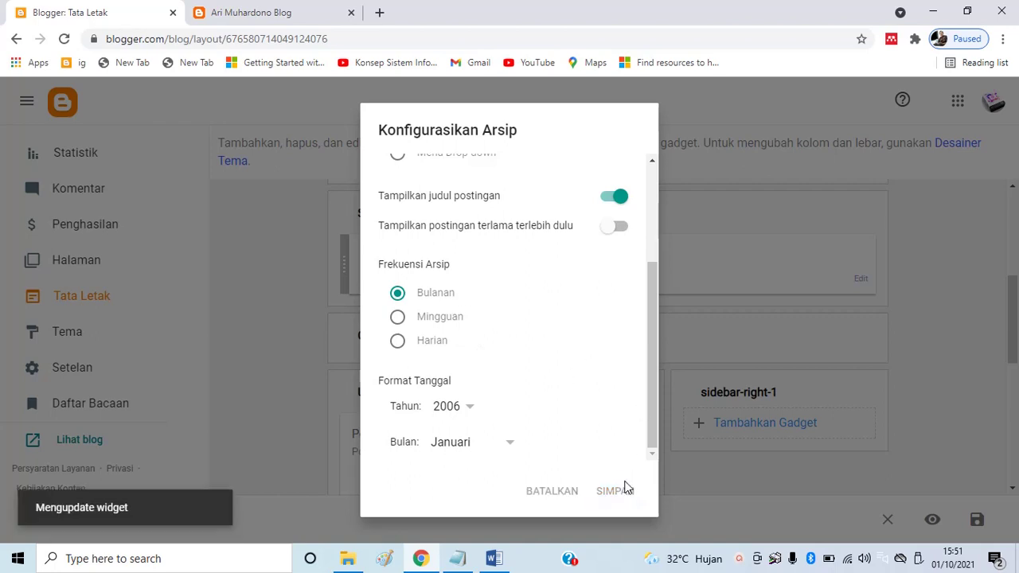
scroll(806, 398, down, 2)
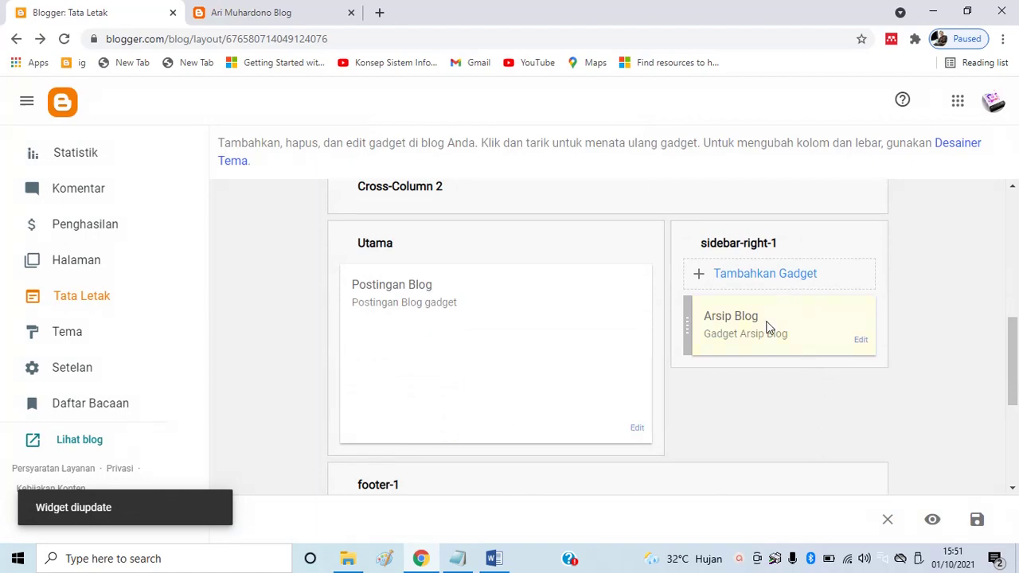
Reload the published blog to check its archive gadget, and consult the gadget list in Notepad
click(242, 12)
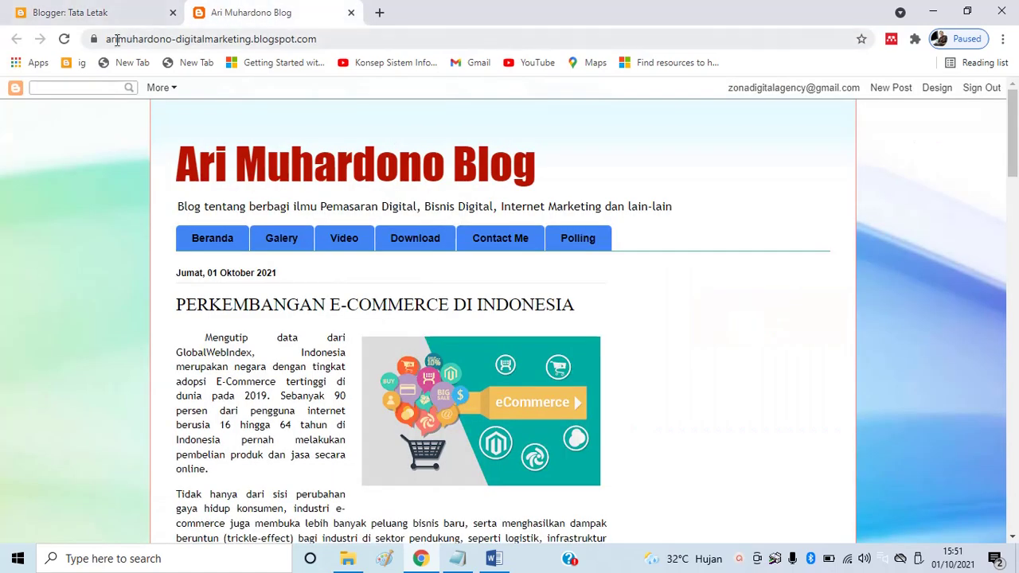
click(65, 39)
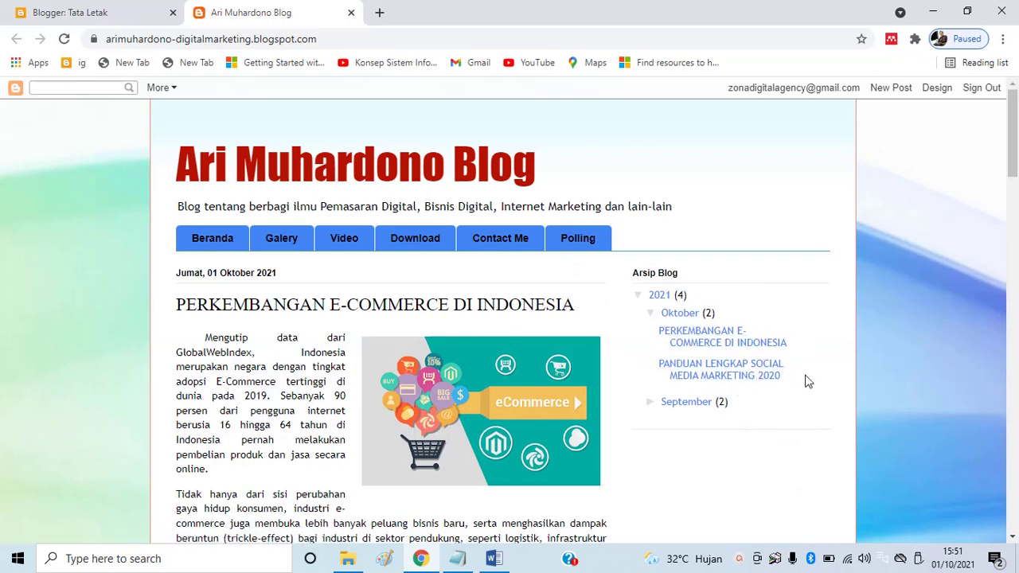
click(75, 16)
click(446, 555)
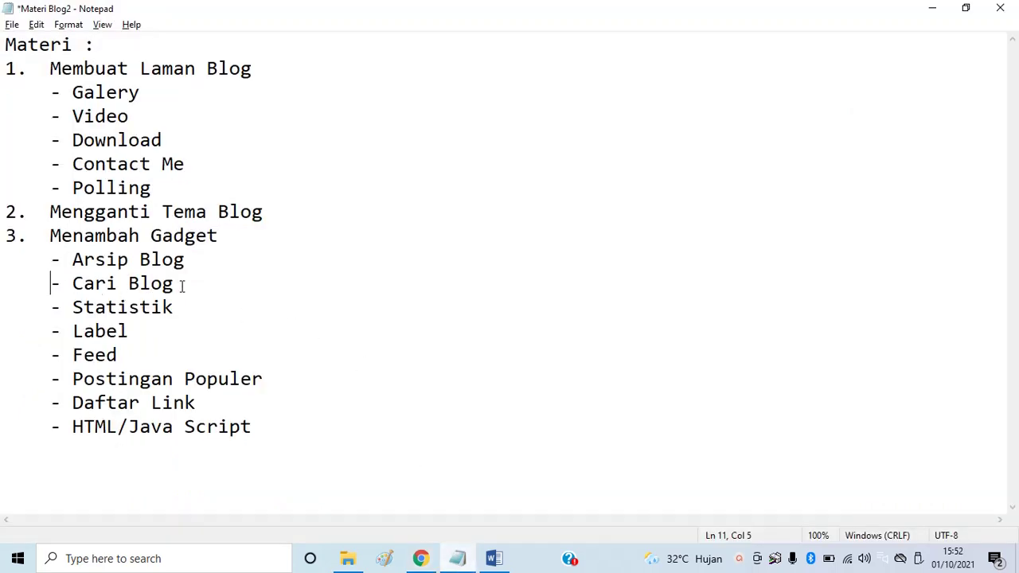
click(933, 10)
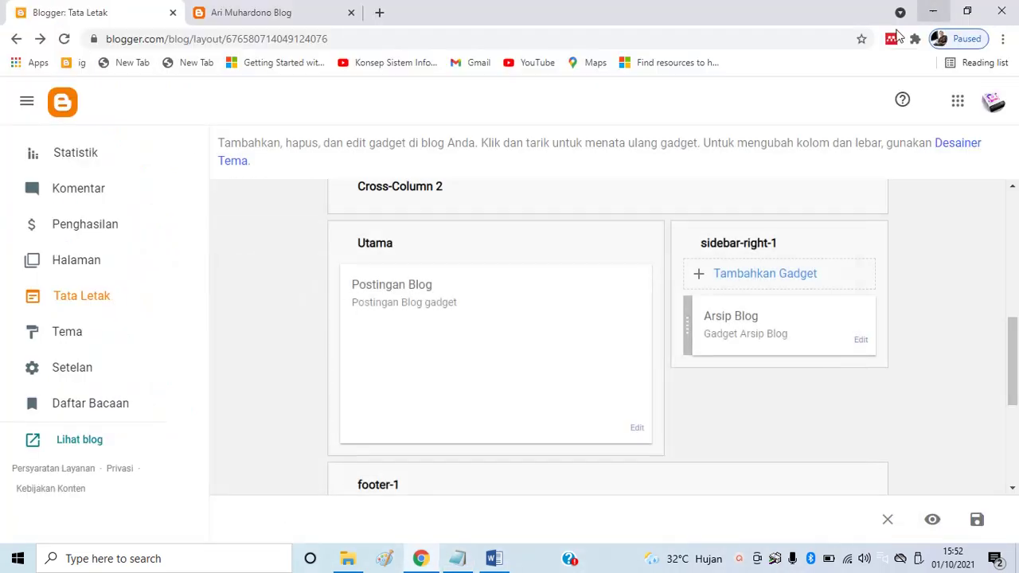
Add a Penelusuran Blog gadget titled "Cari Blog Ini" to sidebar-right-1 in the Blogger layout
click(781, 281)
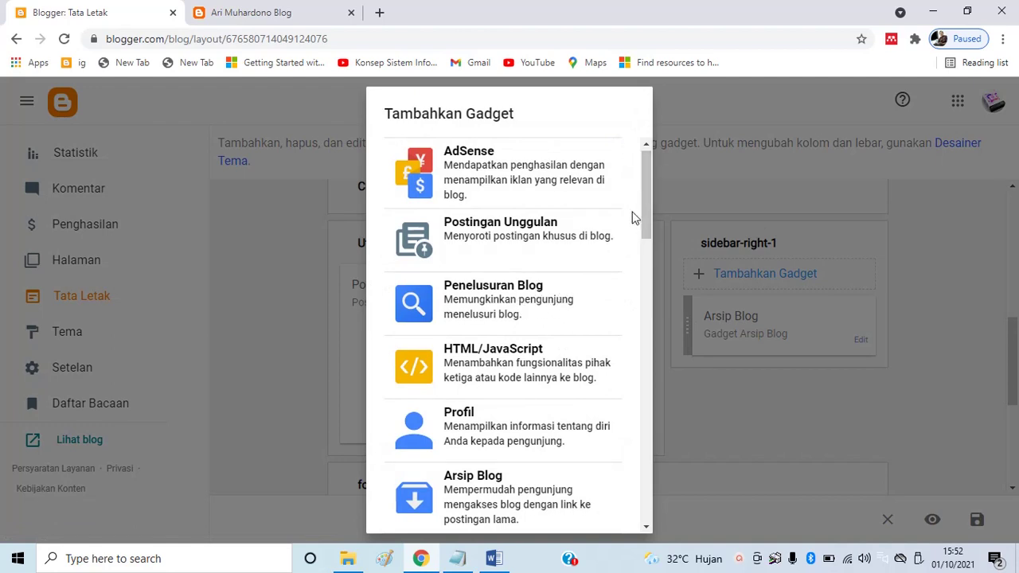
mouse_move(643, 207)
mouse_down()
mouse_move(640, 257)
mouse_move(641, 202)
mouse_up()
click(500, 296)
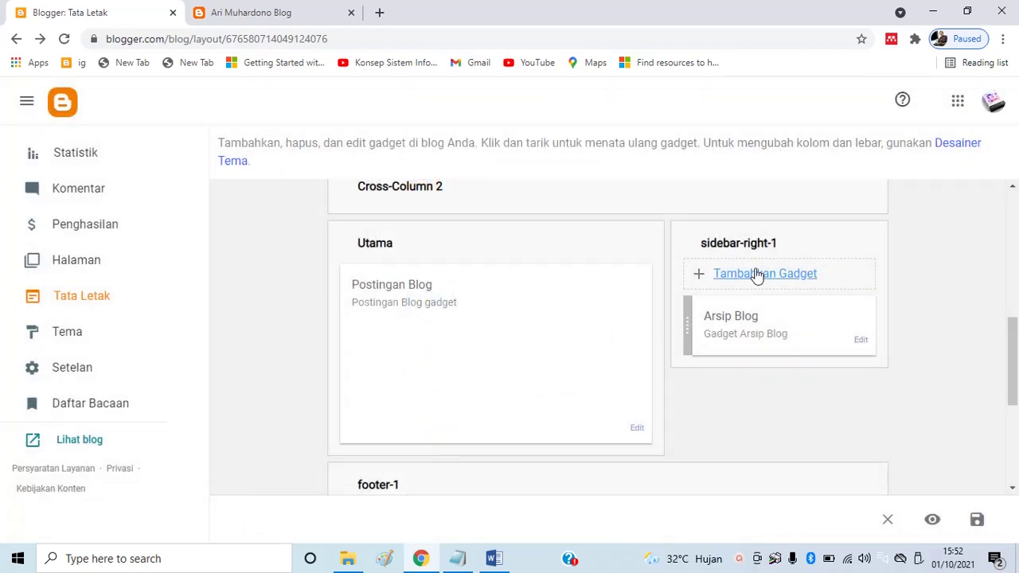
click(743, 279)
click(518, 295)
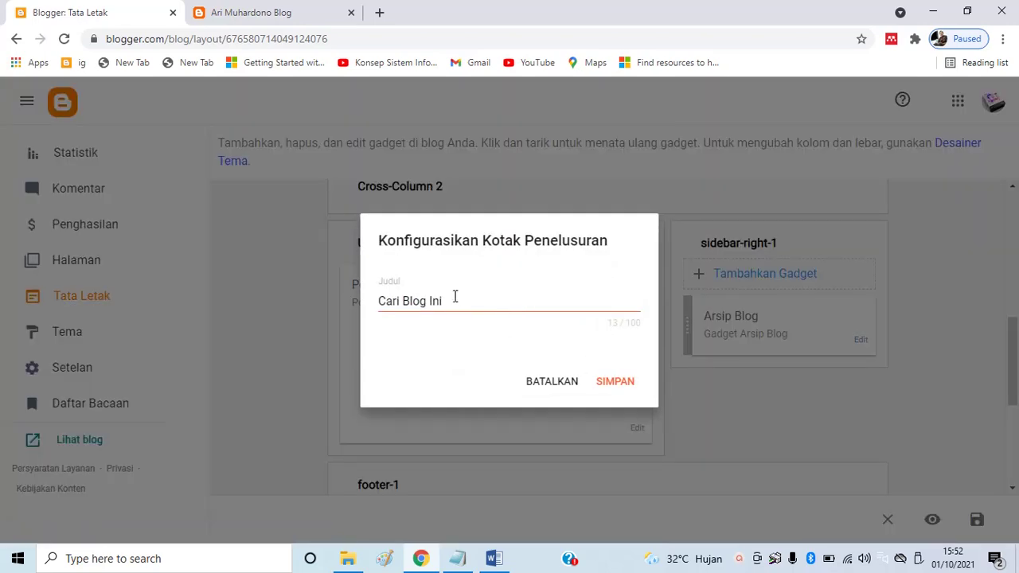
click(455, 297)
click(619, 383)
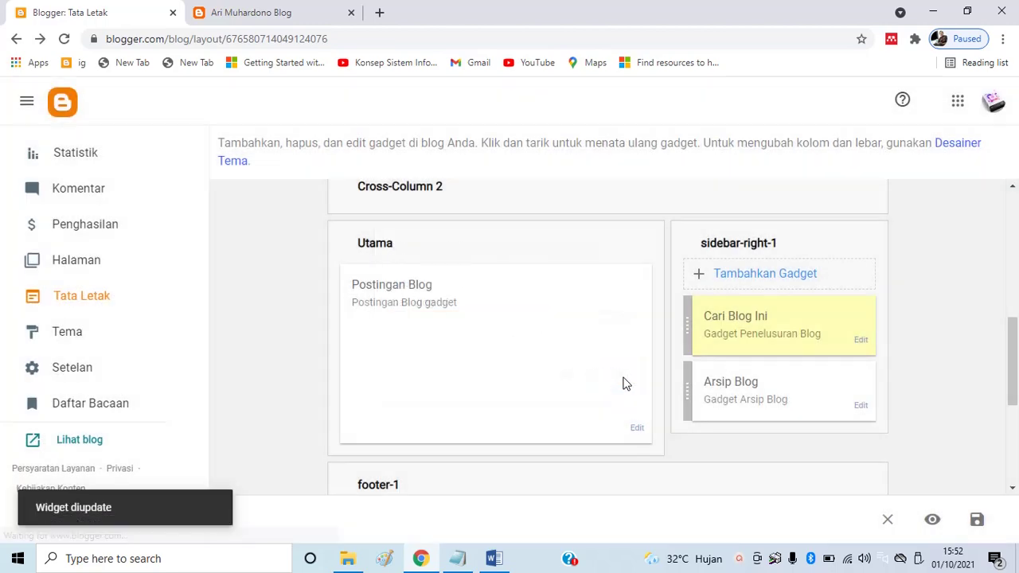
Reload the published blog, search it for "digital" with the Cari Blog Ini gadget, and look through the resulting posts
click(253, 14)
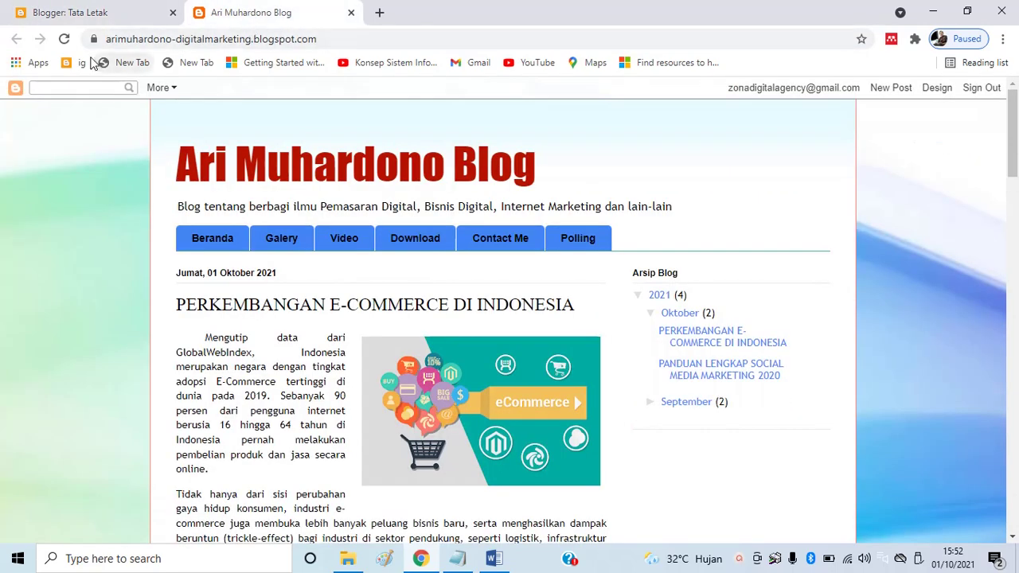
click(64, 38)
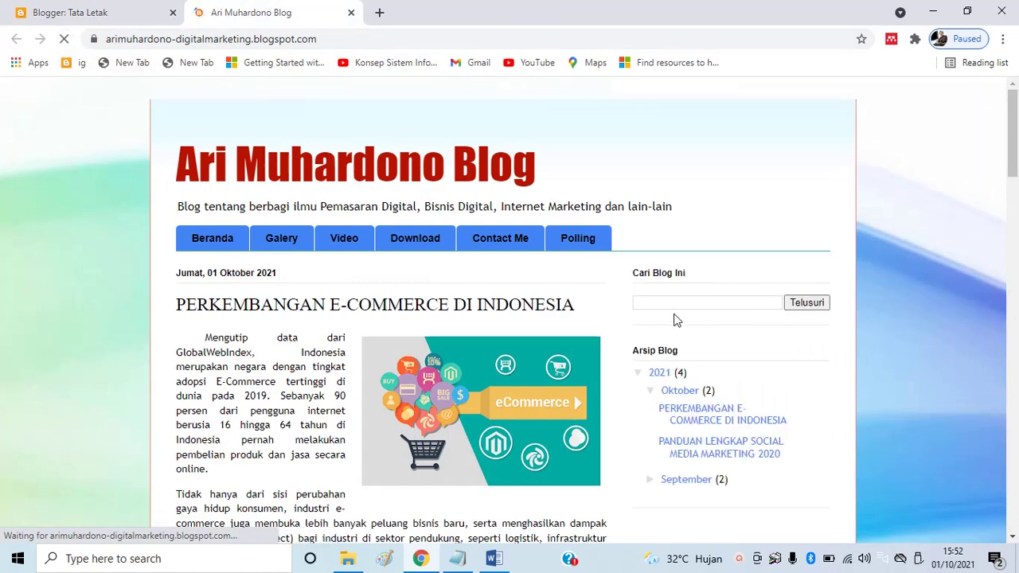
click(677, 302)
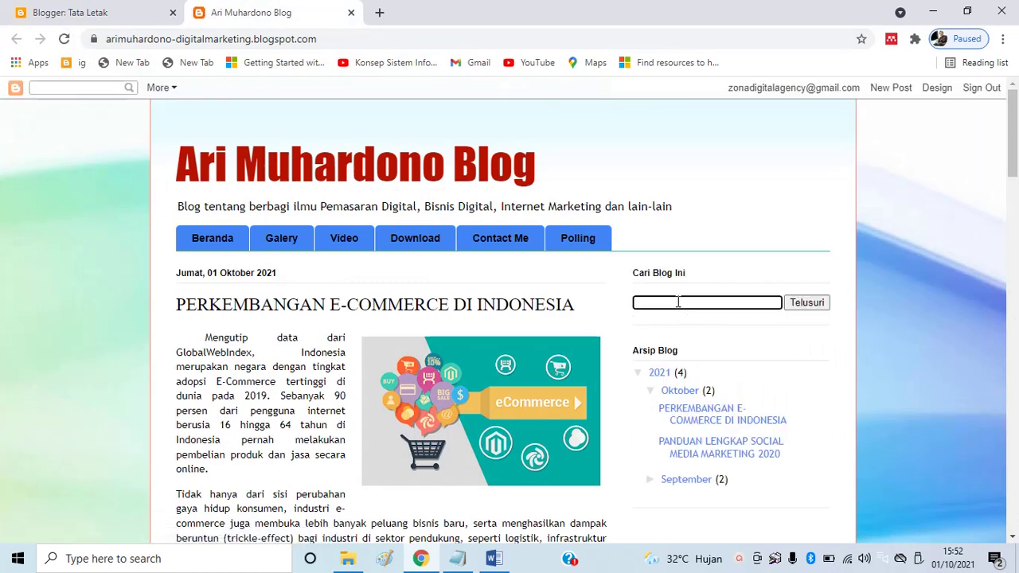
text(digital)
click(820, 311)
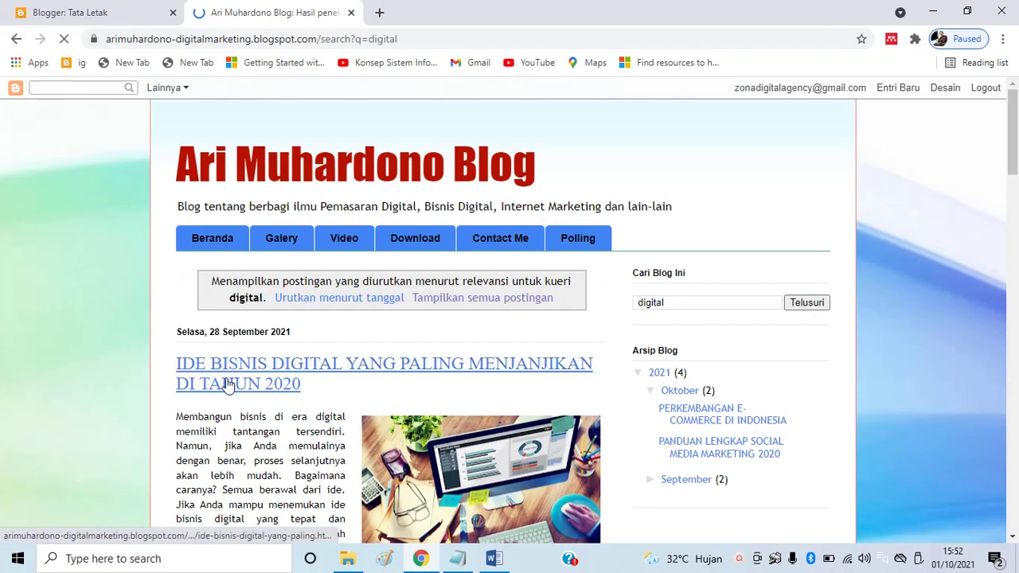
scroll(350, 350, down, 8)
scroll(350, 348, up, 3)
scroll(358, 342, down, 3)
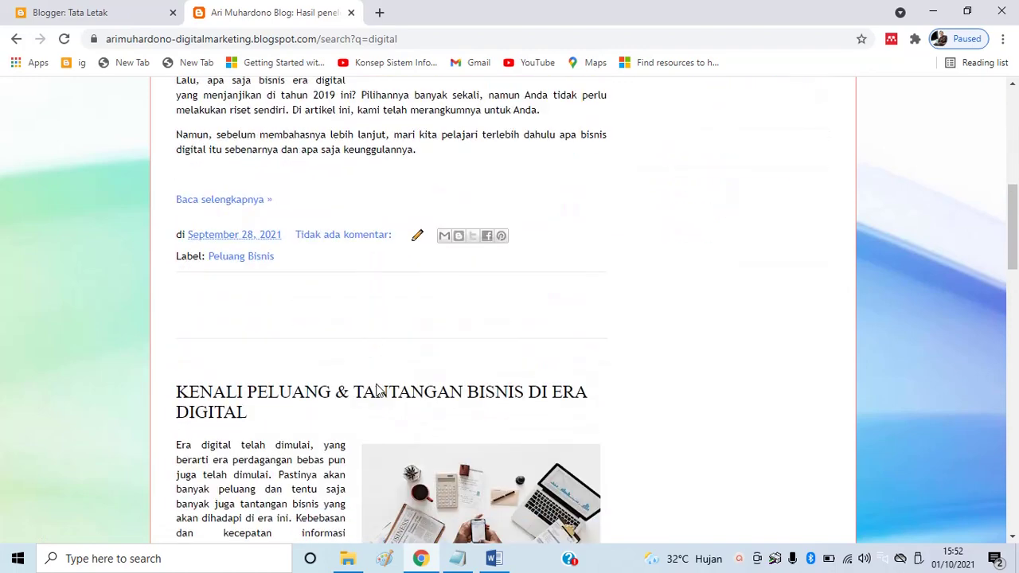
scroll(526, 330, up, 7)
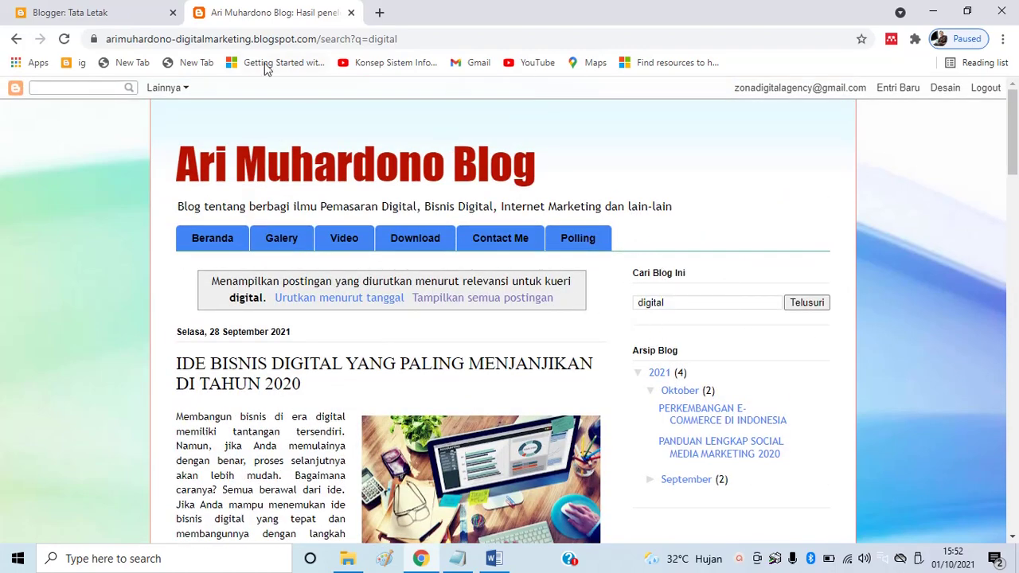
Consult the gadget list in Notepad, and start a Statistik blog gadget in Blogger's sidebar-right-1 titled "Statistik Blog"
click(116, 13)
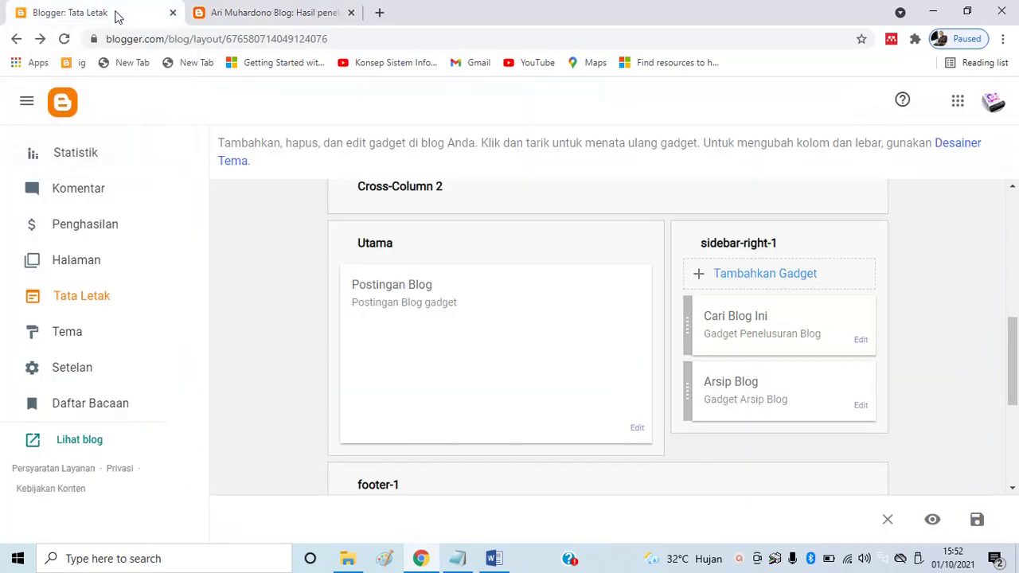
click(457, 558)
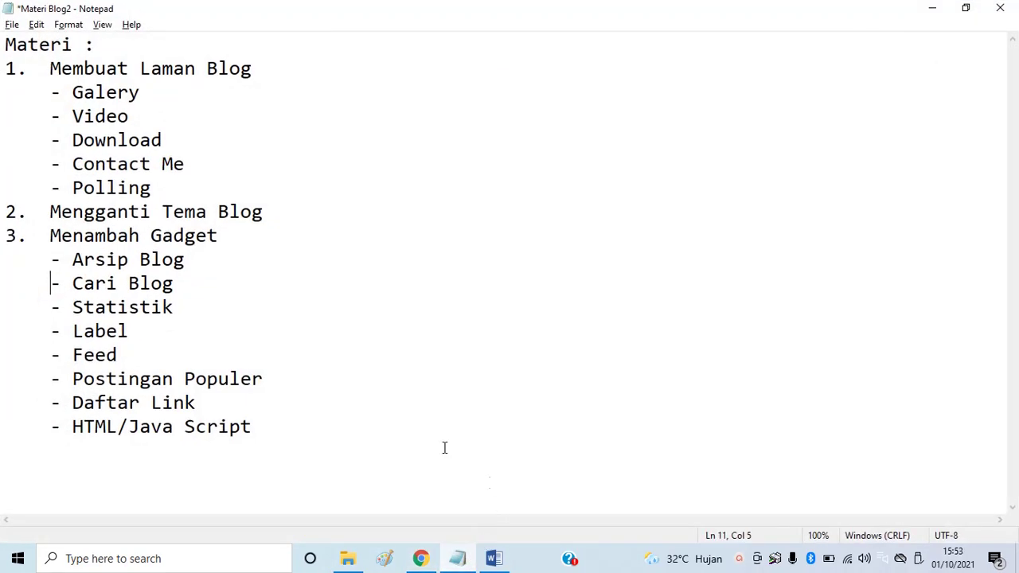
click(929, 8)
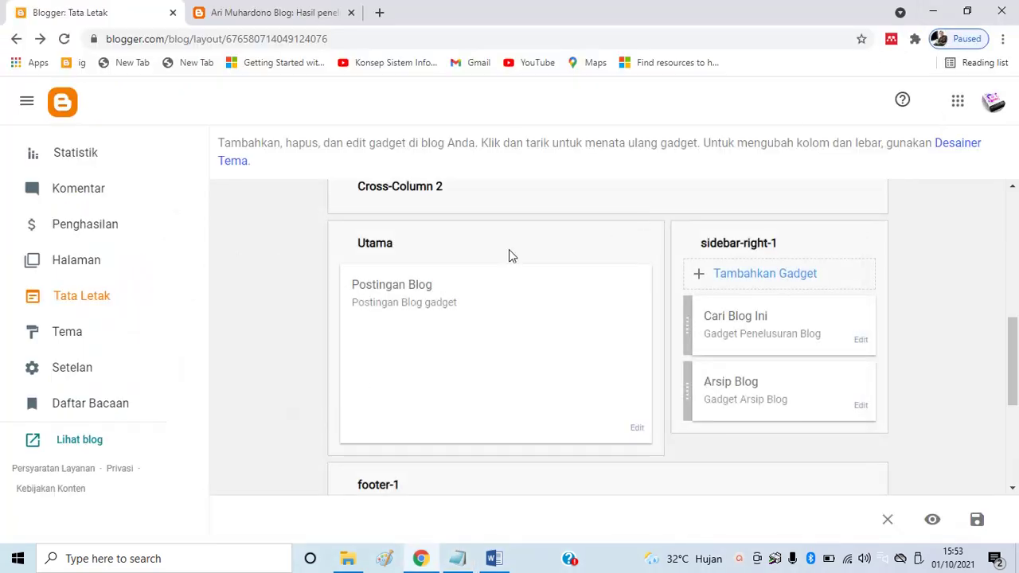
click(760, 278)
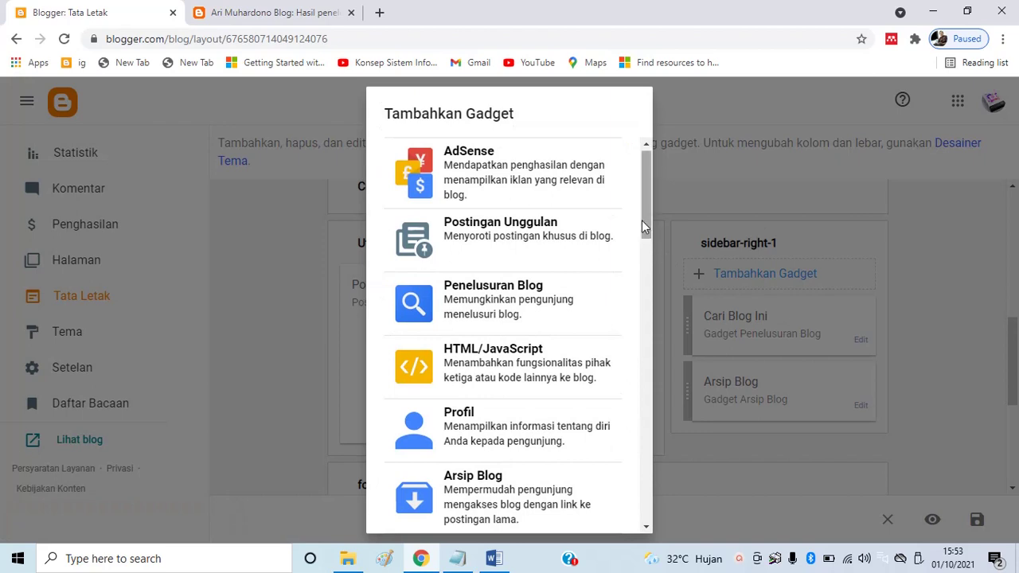
drag(643, 225, 645, 379)
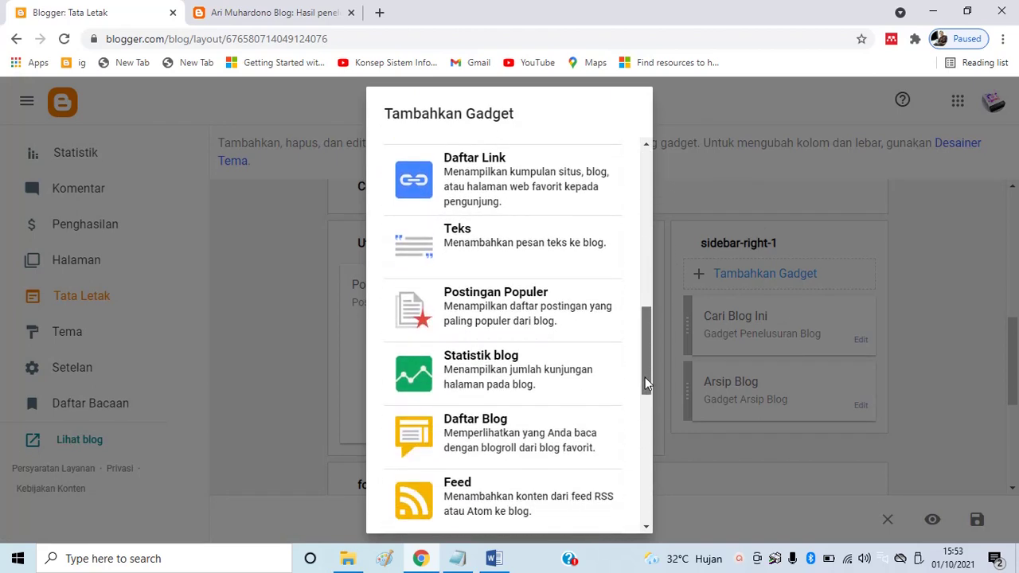
click(504, 376)
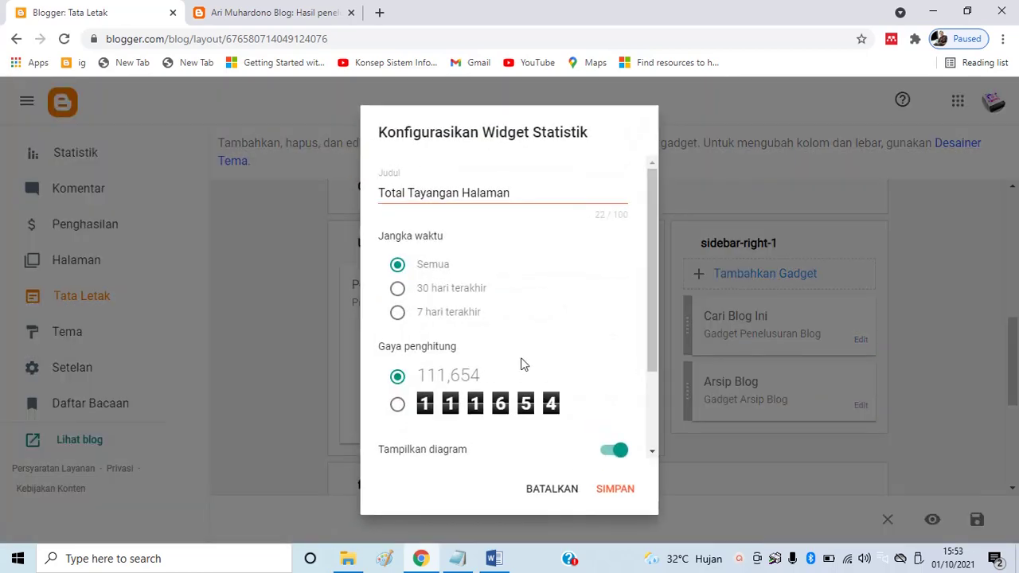
drag(553, 197, 204, 199)
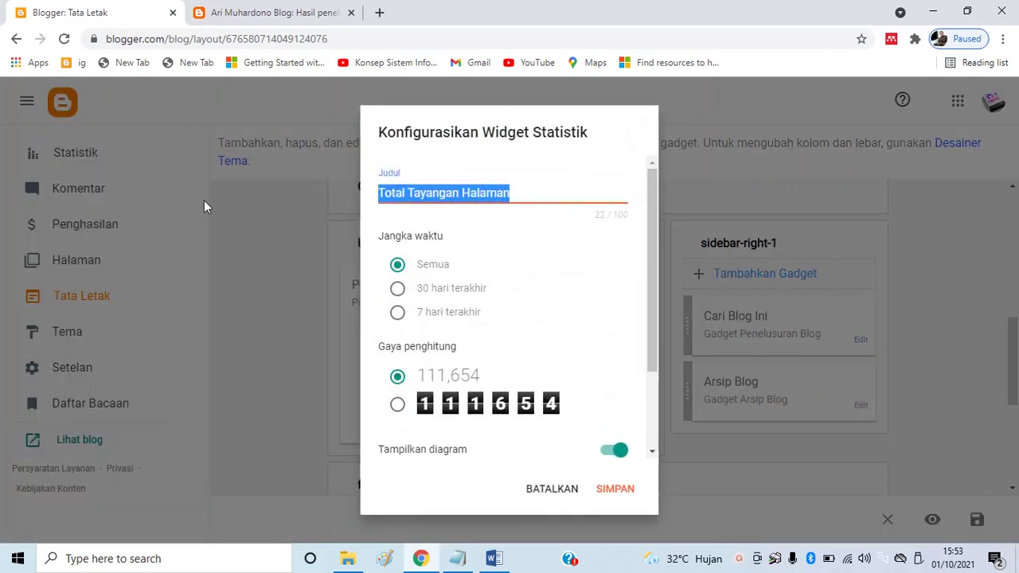
text(Statistik Blog)
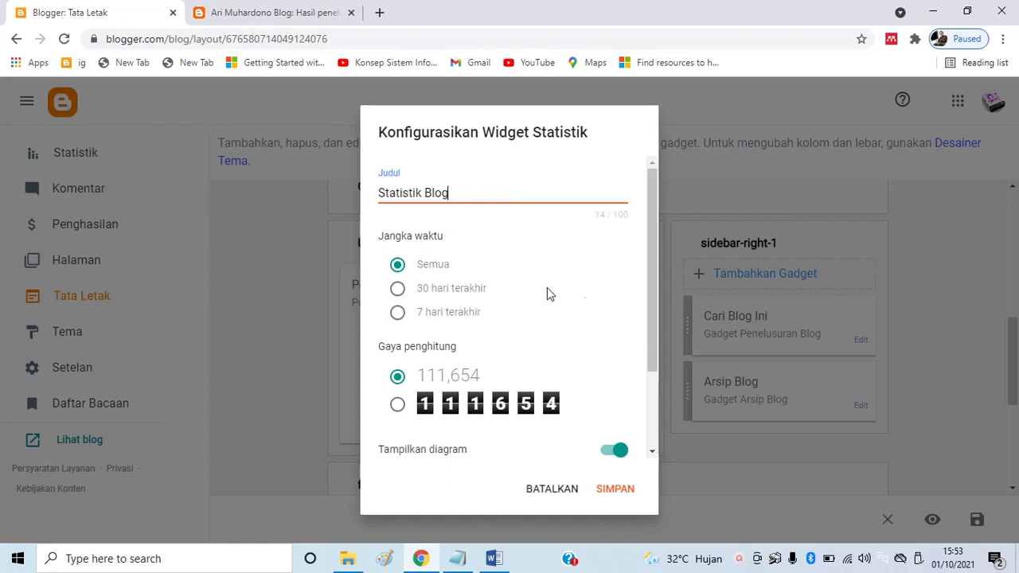
Choose the counter style with white digits on black tiles for the statistics gadget and save it
scroll(456, 379, down, 1)
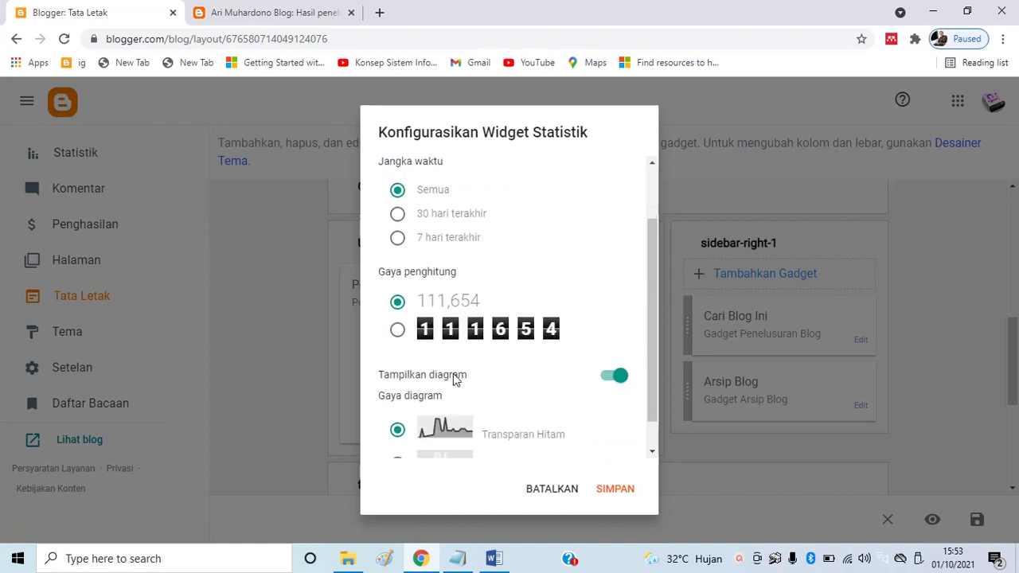
click(398, 330)
click(397, 300)
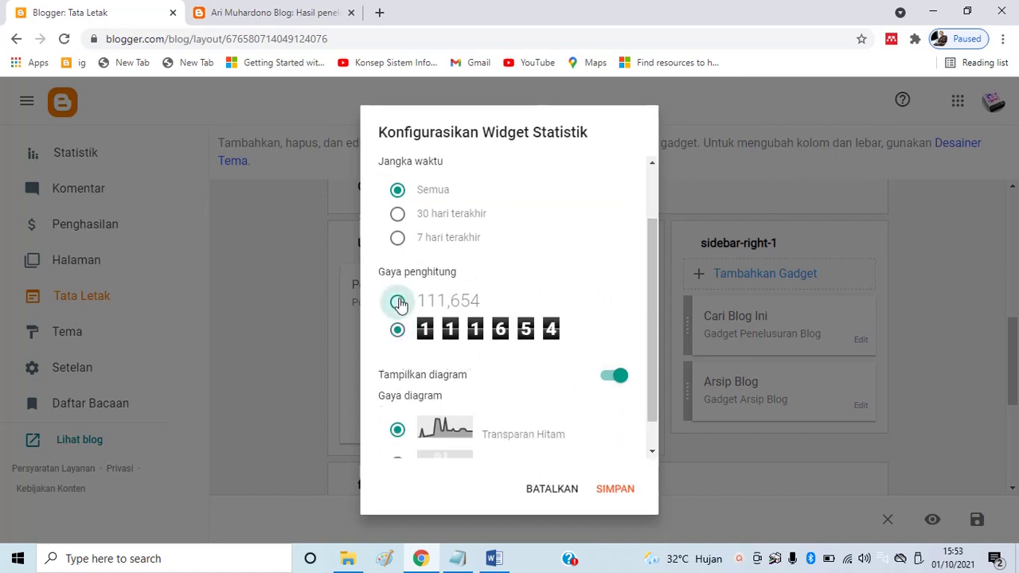
click(397, 330)
scroll(549, 355, down, 1)
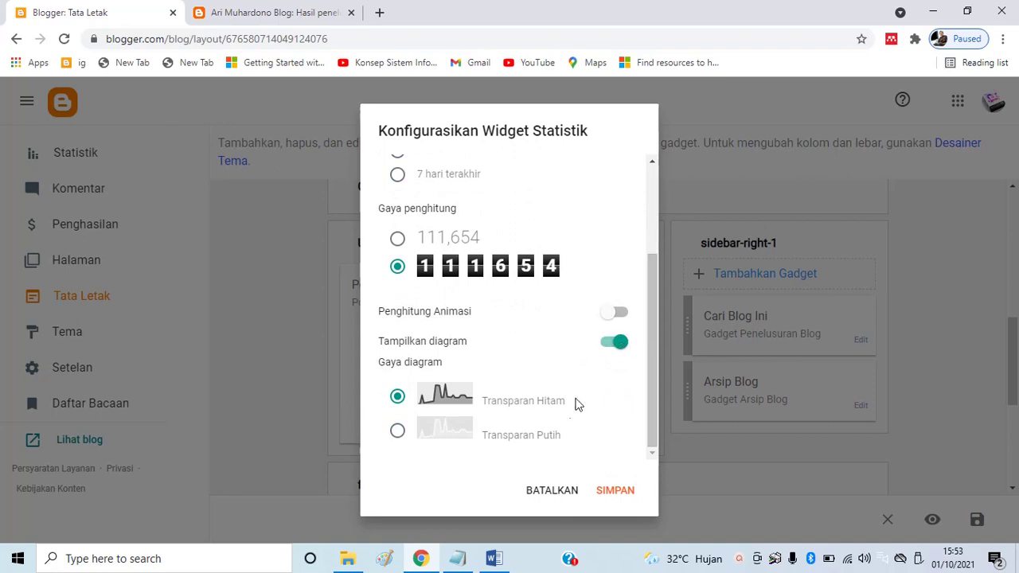
click(623, 490)
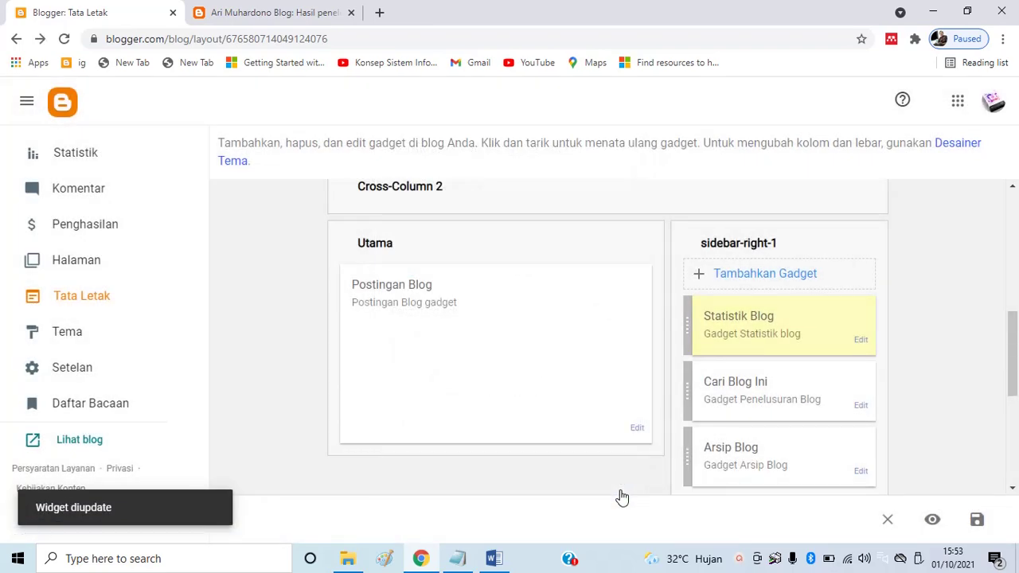
Reload the published blog to check its statistics gadget, and highlight the "Label" item in the Notepad gadget list
click(270, 12)
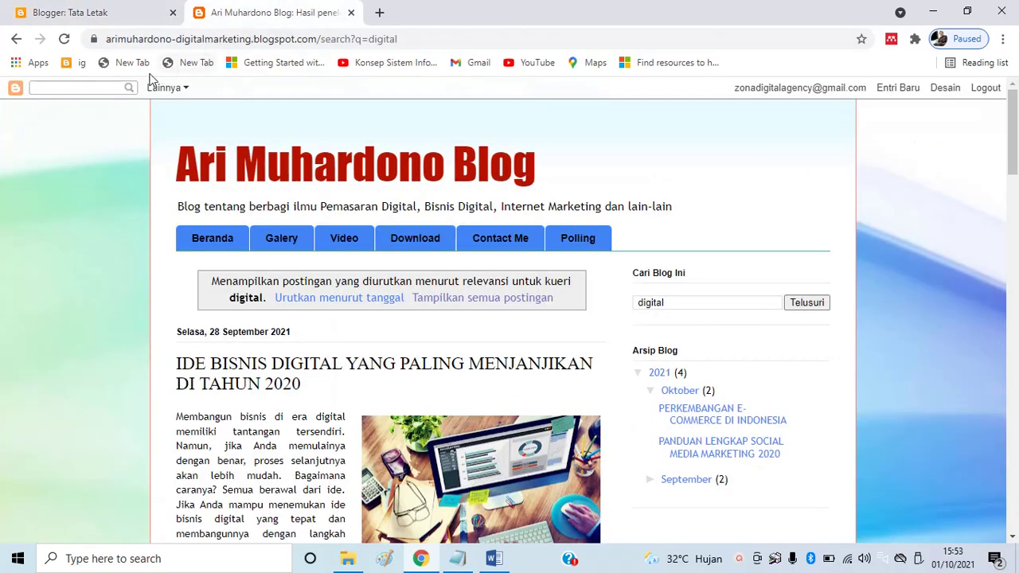
click(65, 41)
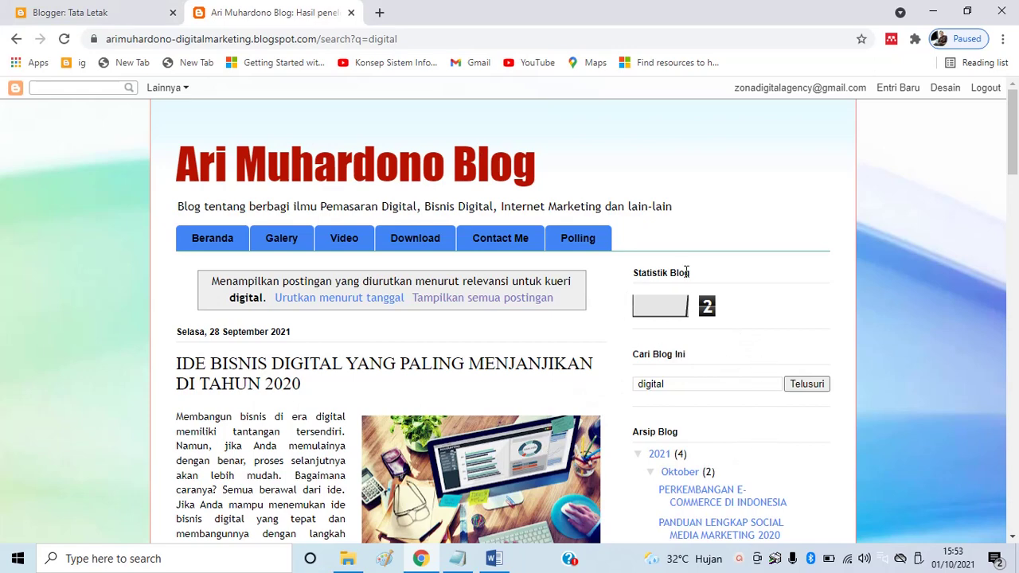
click(80, 13)
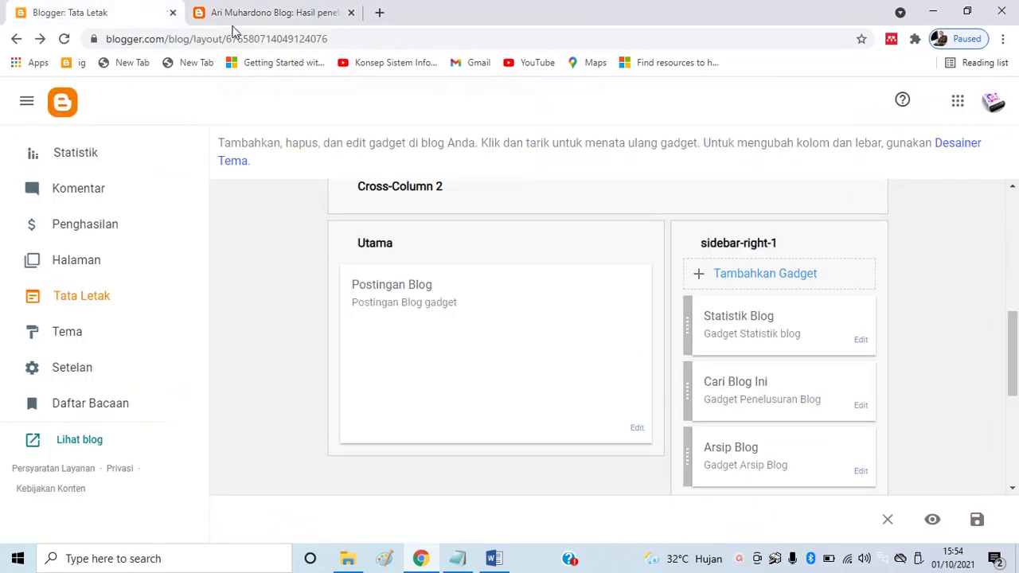
click(459, 560)
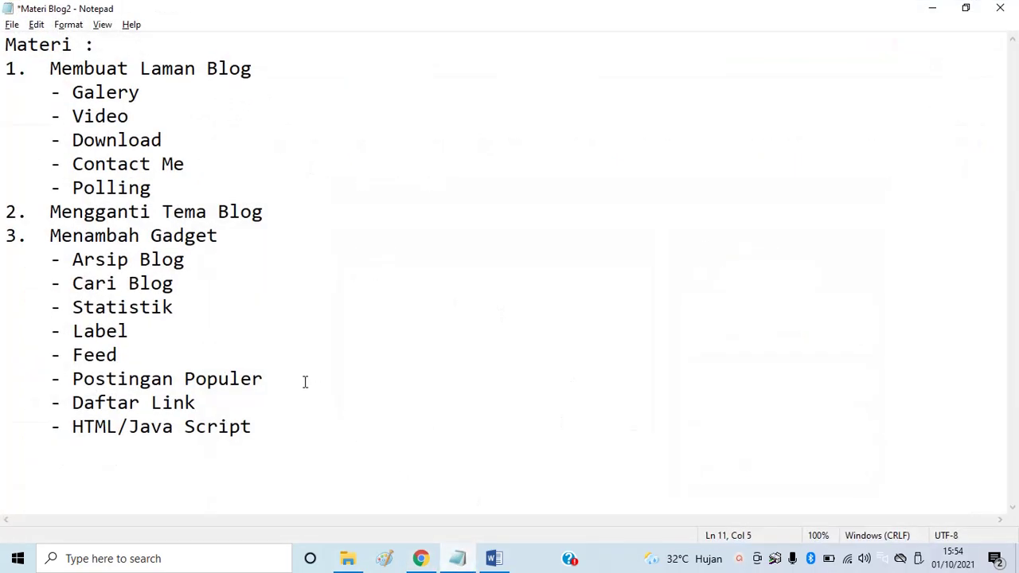
drag(146, 335, 74, 333)
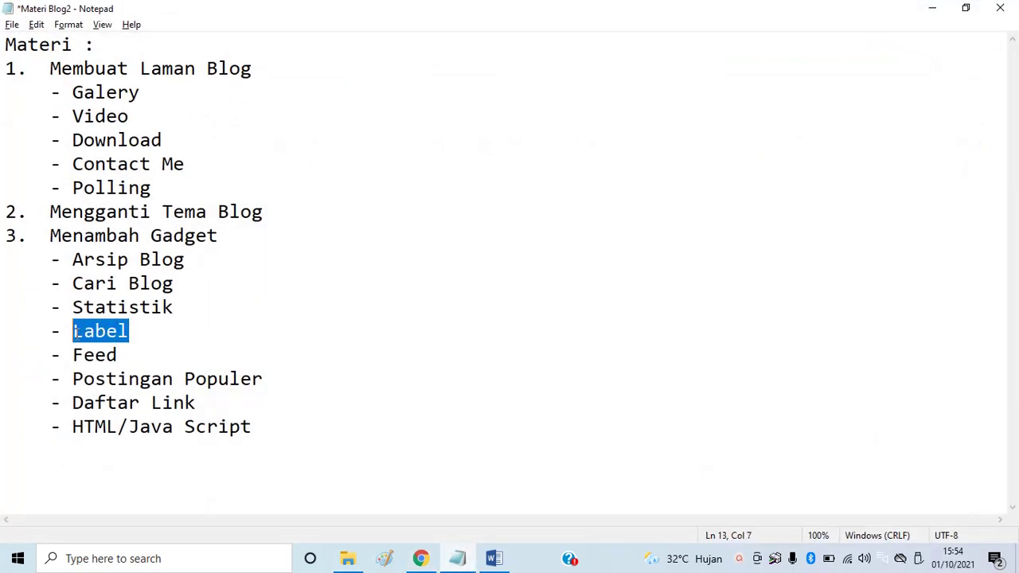
click(934, 9)
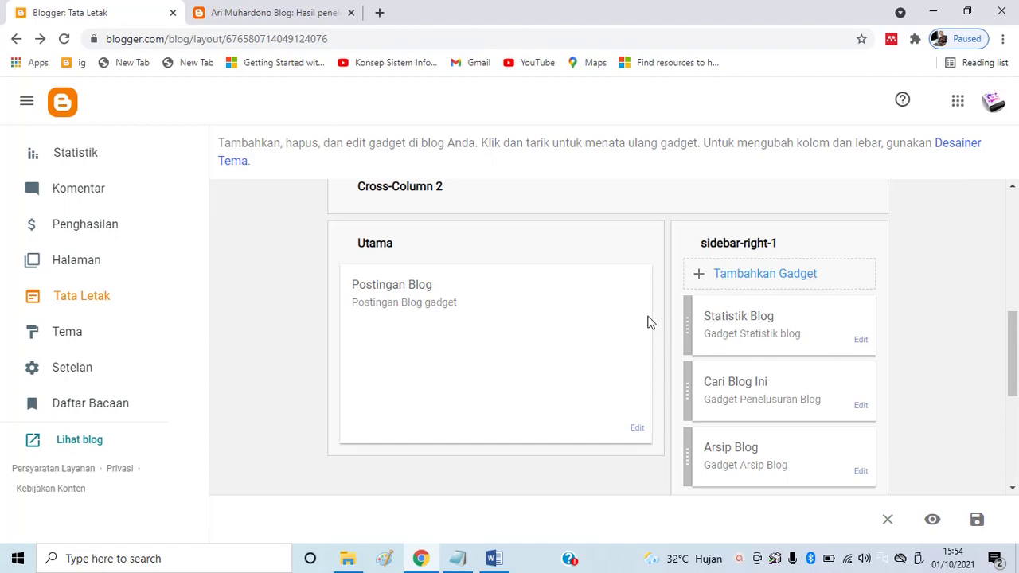
Add a Label gadget titled "Kategori Blog" to sidebar-right-1 in Blogger, with the number of posts per label shown
click(762, 275)
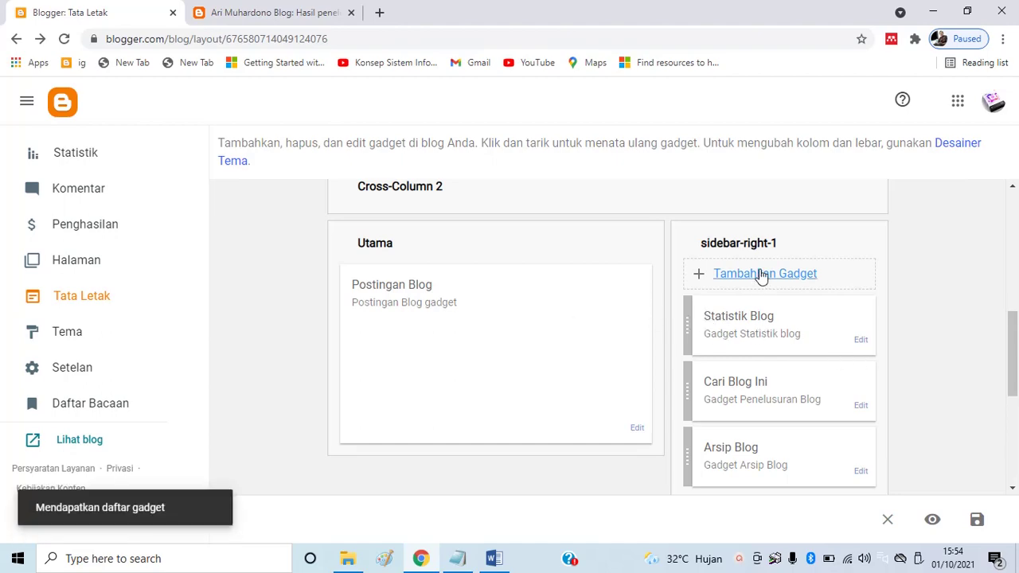
scroll(540, 314, down, 1)
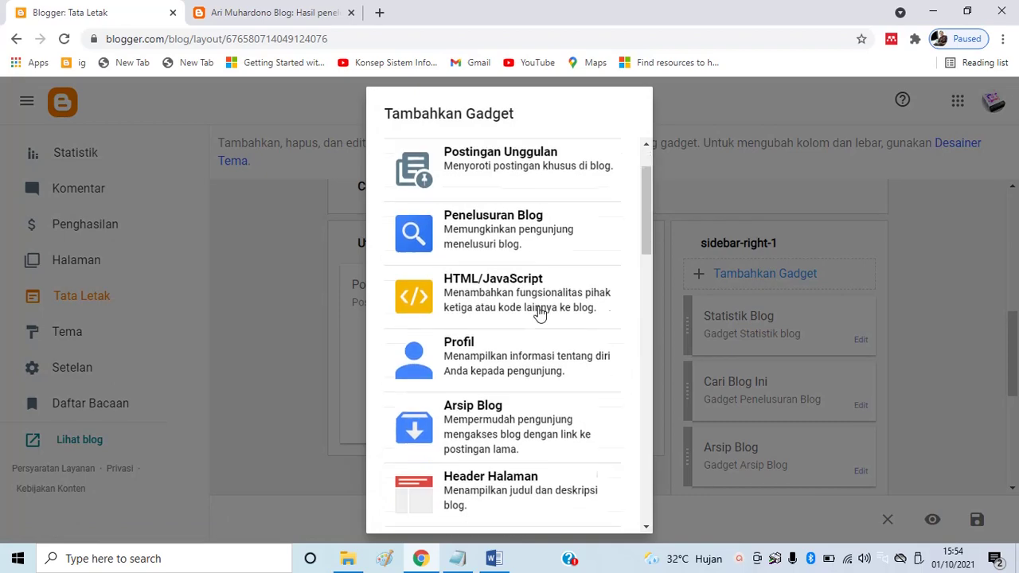
scroll(540, 314, down, 4)
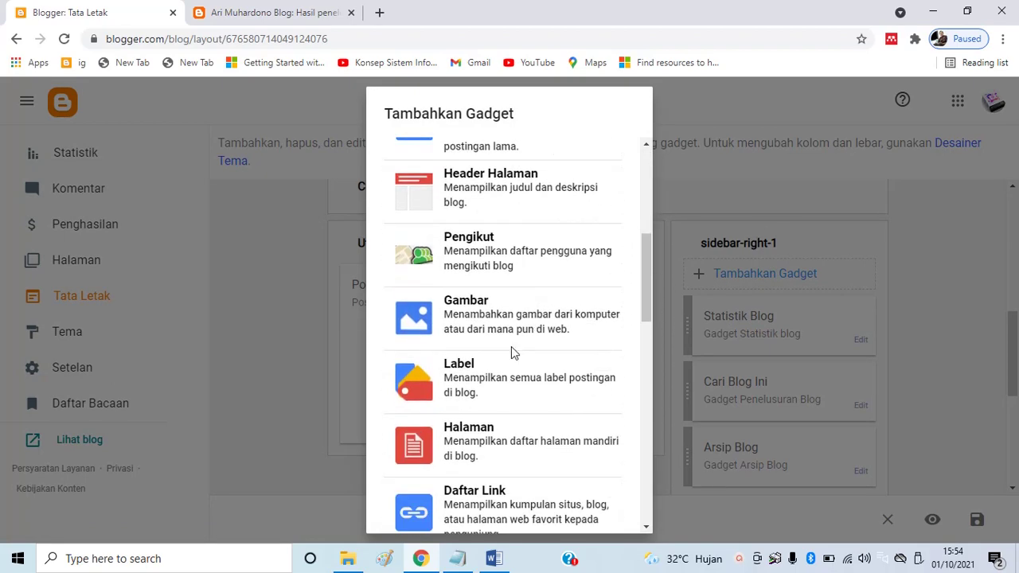
click(470, 375)
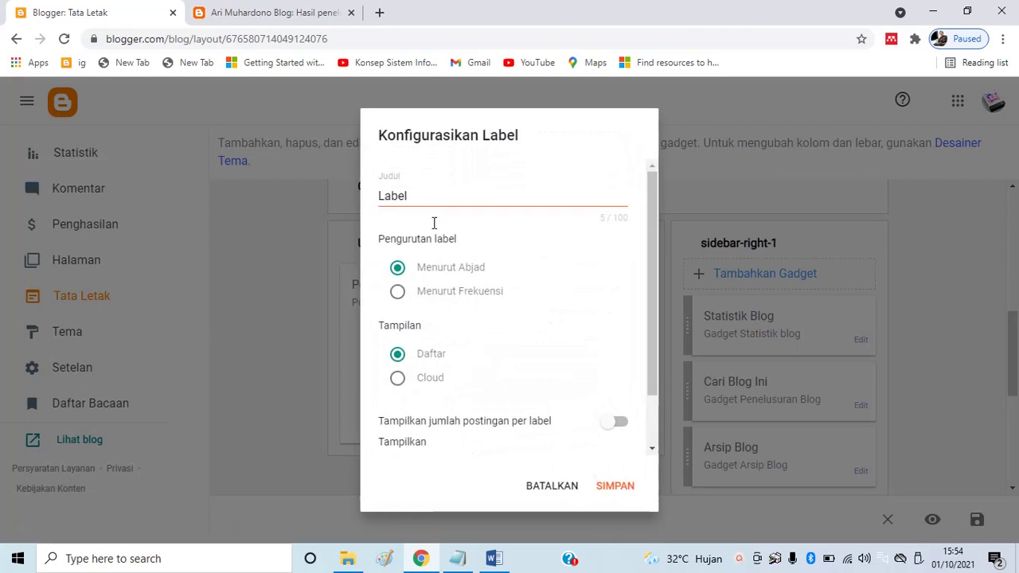
drag(422, 196, 340, 200)
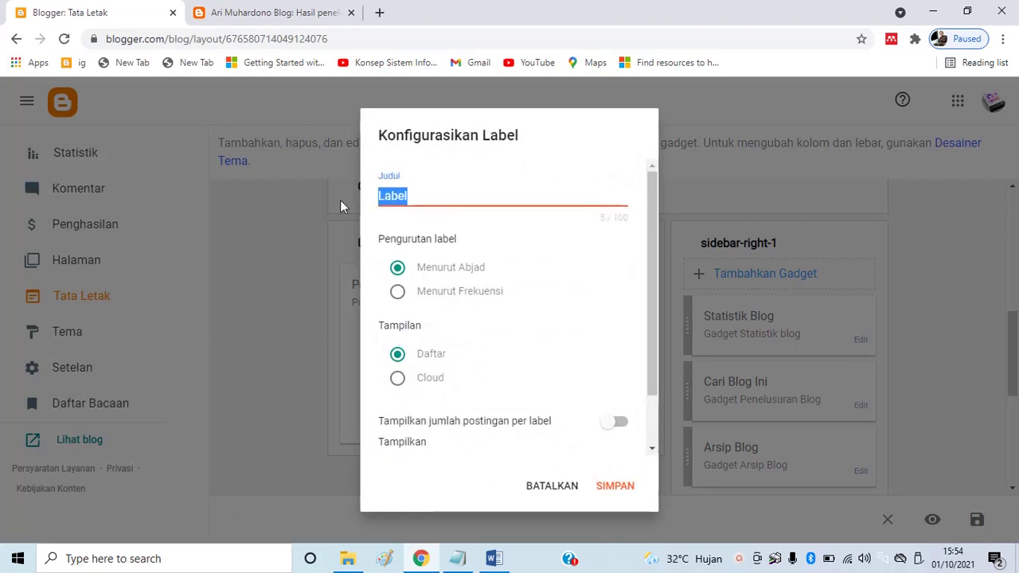
text(Kate)
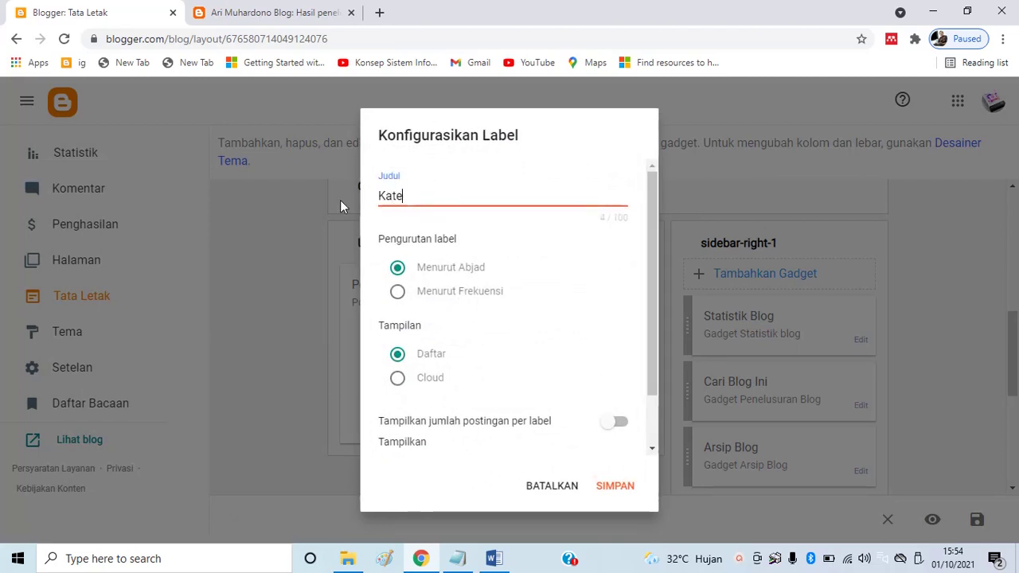
text(gori Blog)
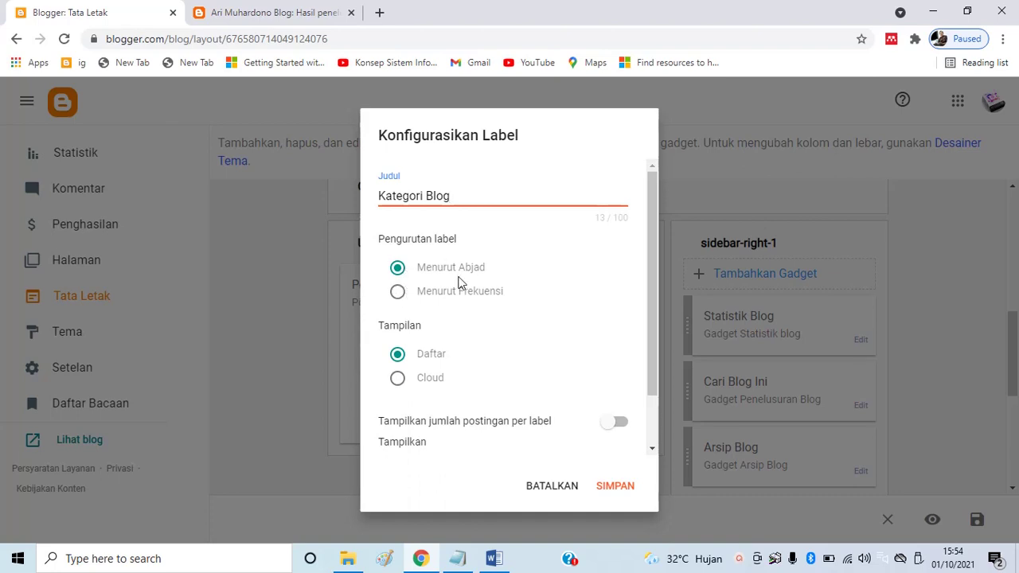
click(619, 422)
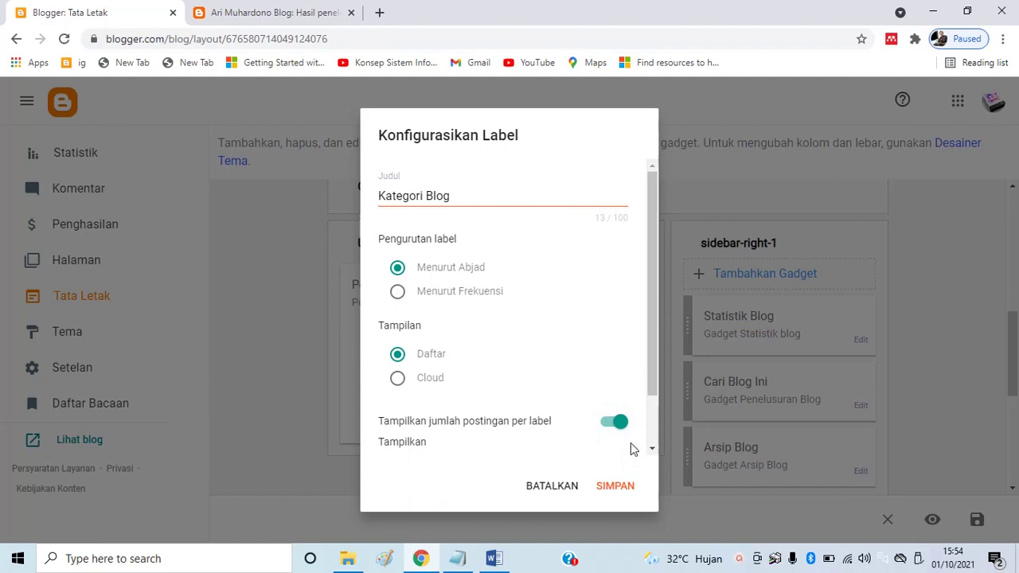
click(618, 489)
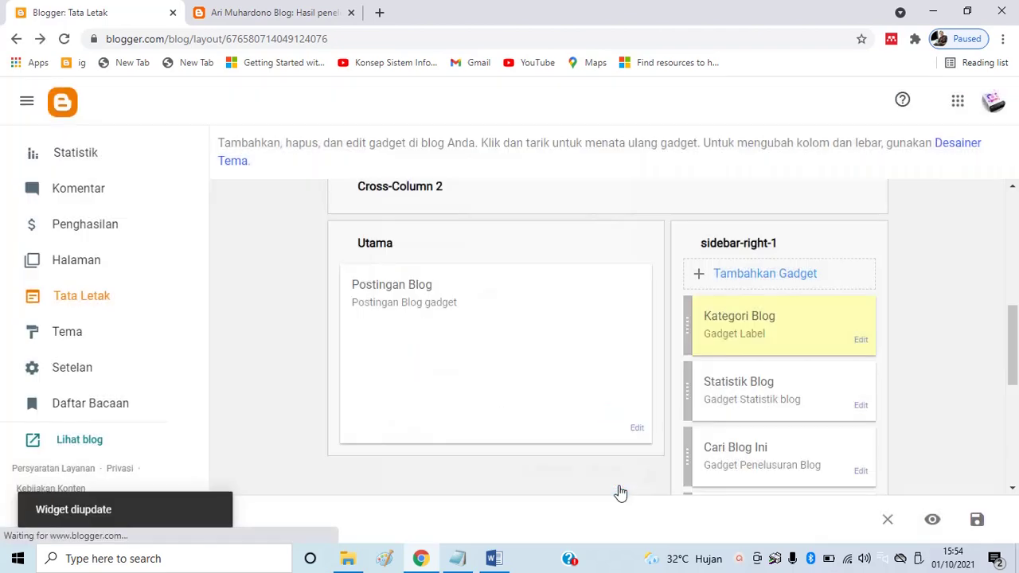
Reload the published blog to check its Kategori Blog gadget
click(298, 15)
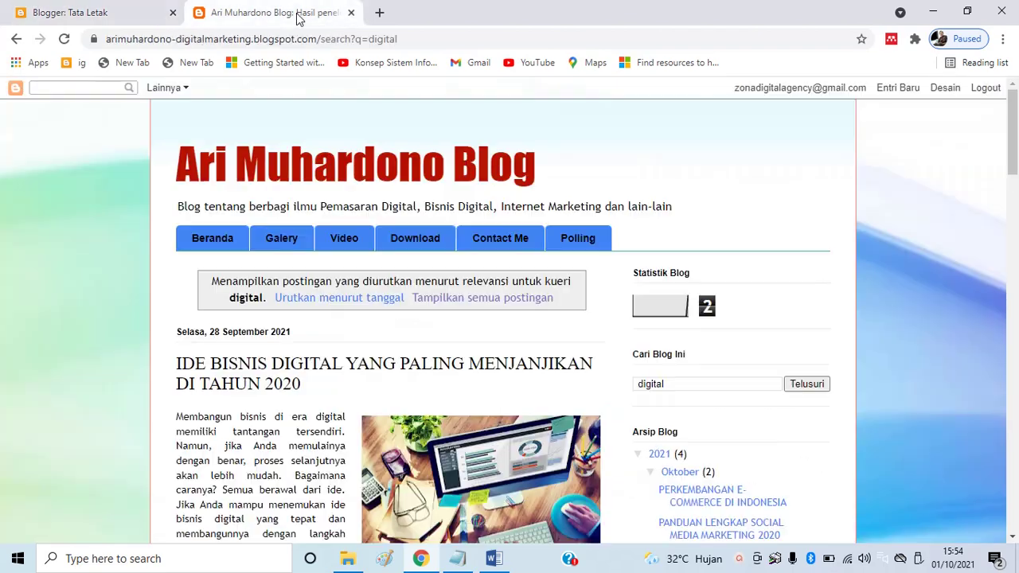
click(64, 38)
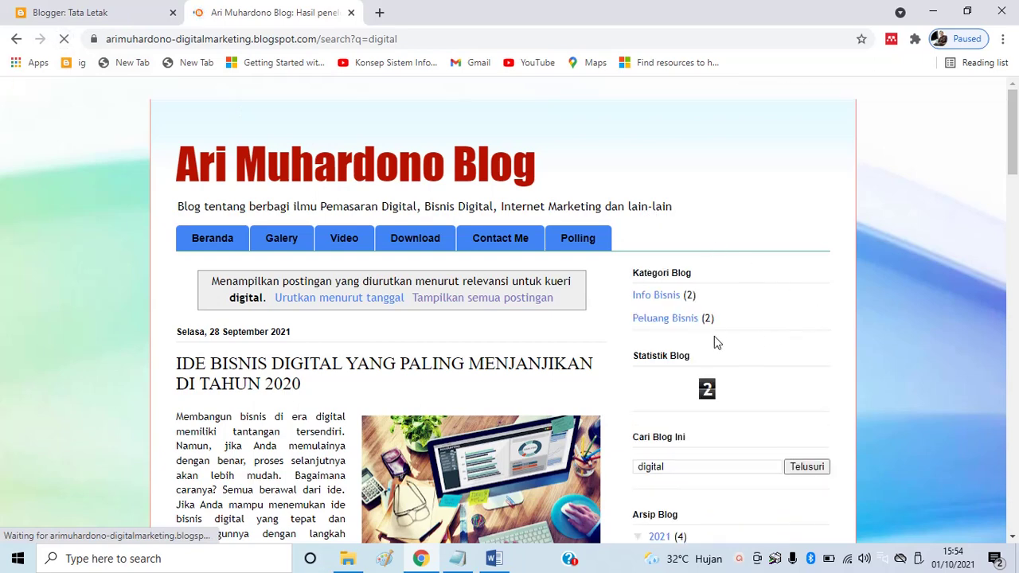
Test the Kategori Blog gadget by browsing the posts labelled Info Bisnis and opening the Peluang Bisnis label
click(658, 295)
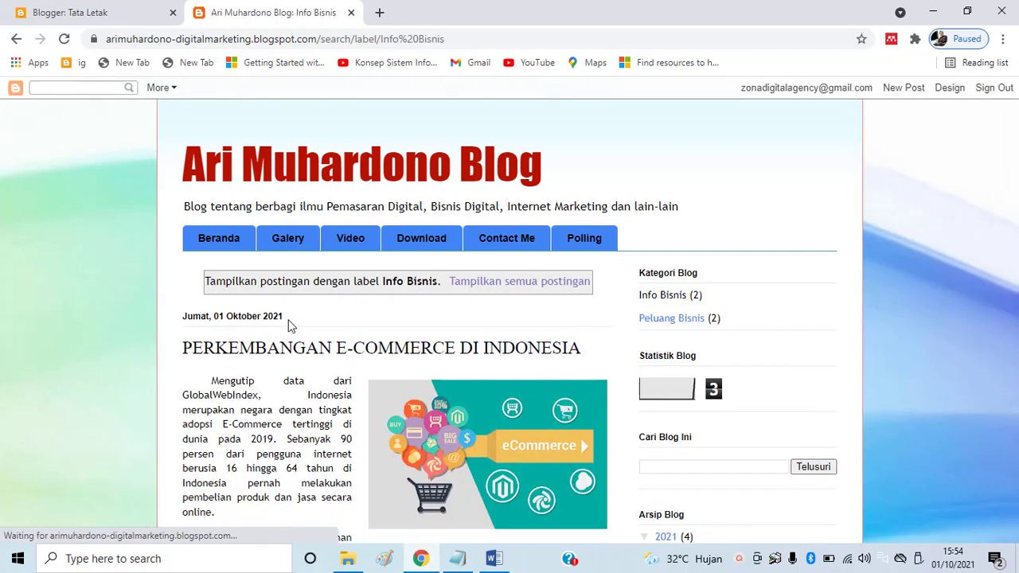
scroll(305, 400, down, 1)
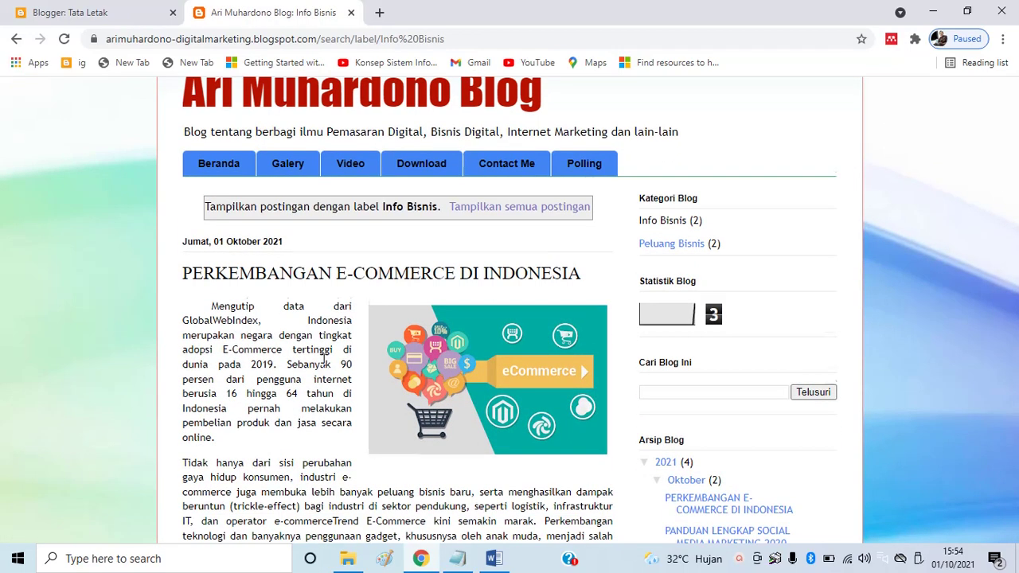
scroll(325, 360, down, 2)
scroll(398, 318, up, 2)
scroll(457, 284, down, 1)
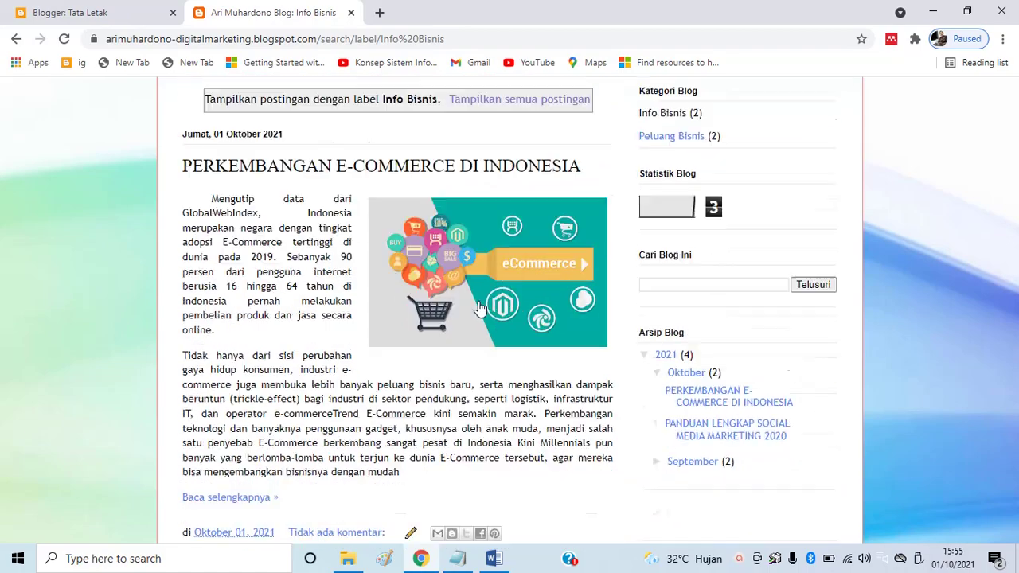
scroll(478, 309, down, 1)
scroll(474, 311, up, 1)
scroll(462, 313, down, 5)
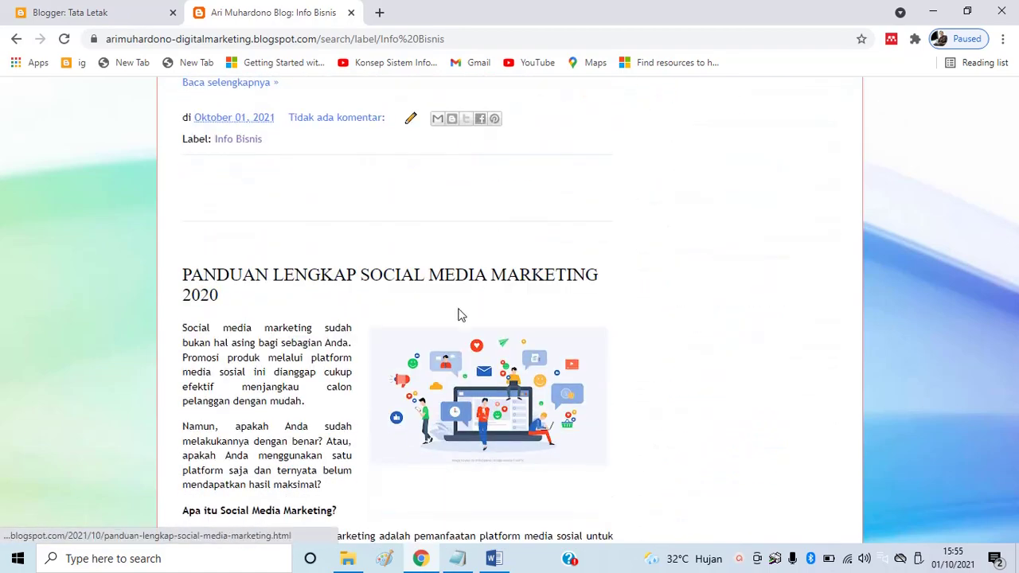
scroll(459, 315, down, 2)
scroll(346, 332, up, 9)
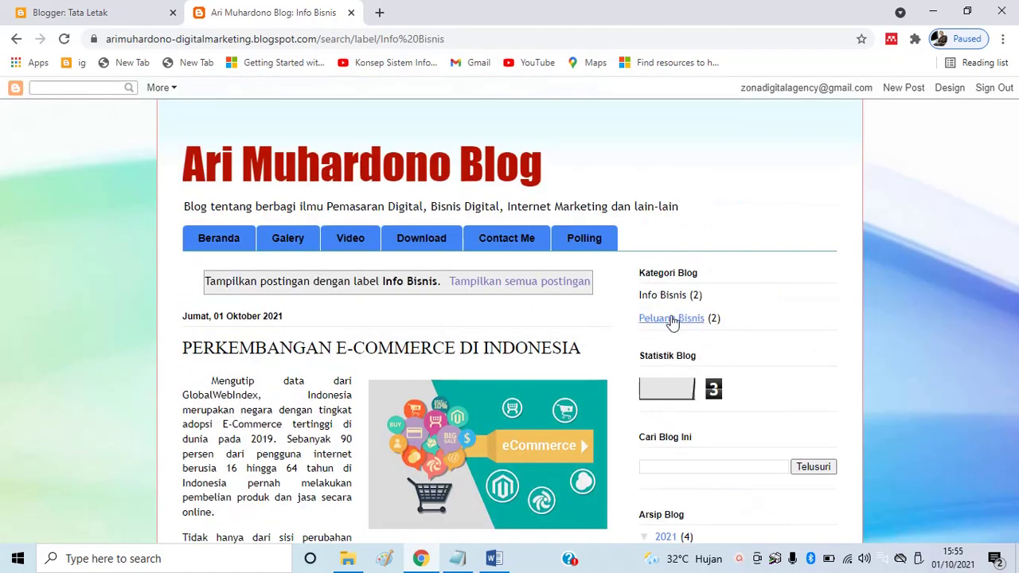
click(671, 319)
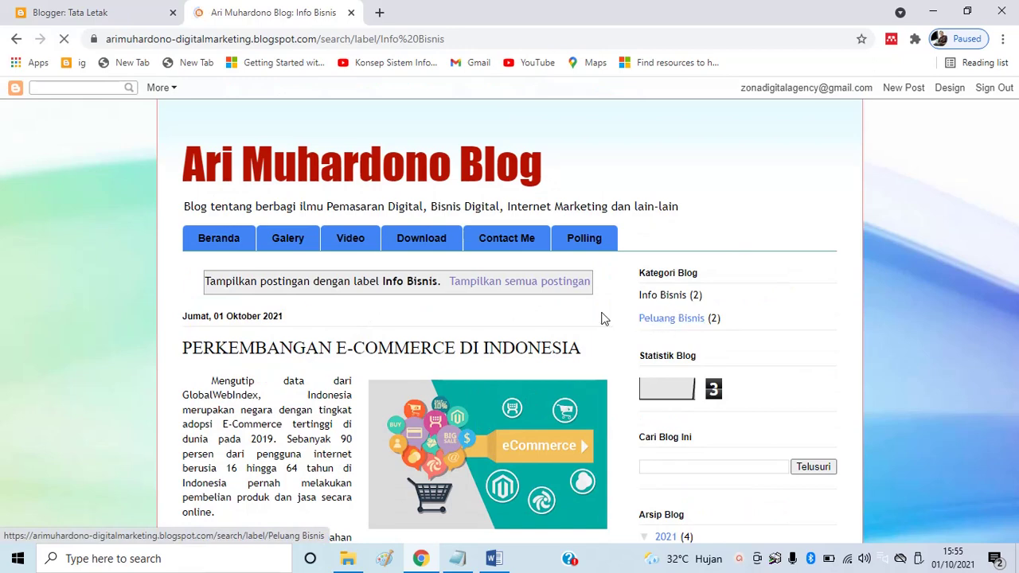
Return to the Blogger layout and highlight the "Postingan Populer" item in the Notepad gadget list
click(107, 10)
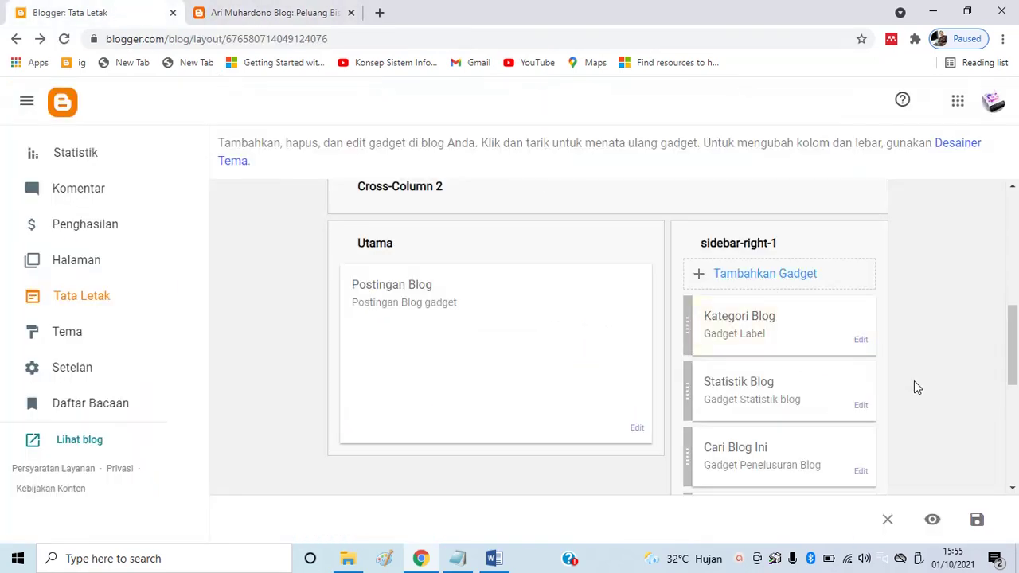
scroll(914, 381, down, 1)
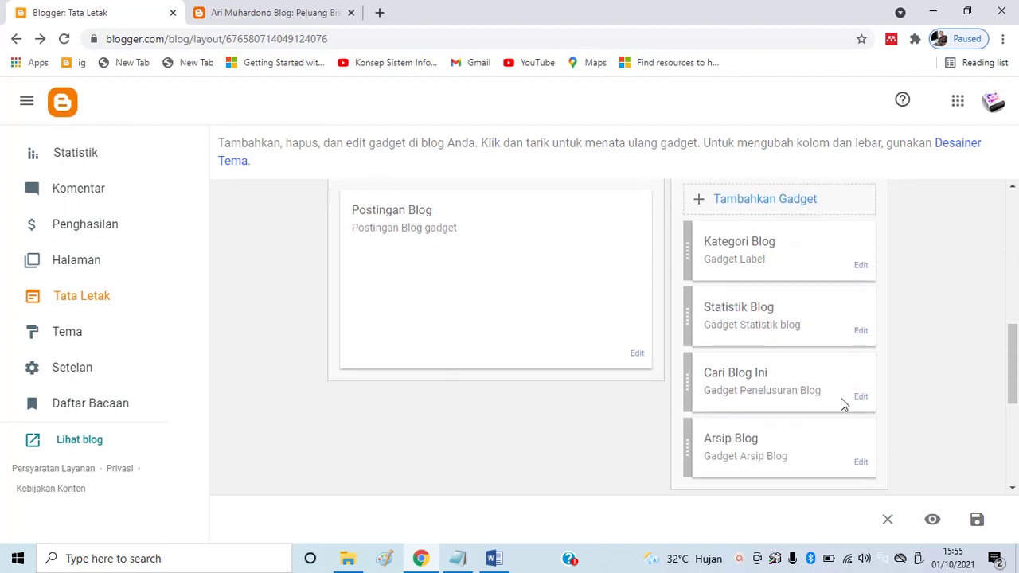
click(472, 555)
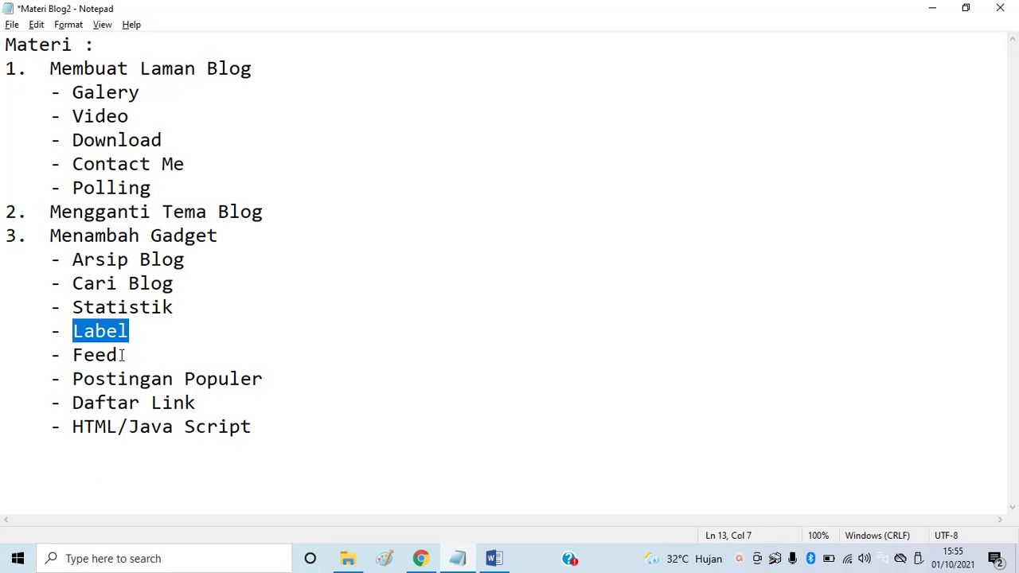
drag(73, 379, 257, 380)
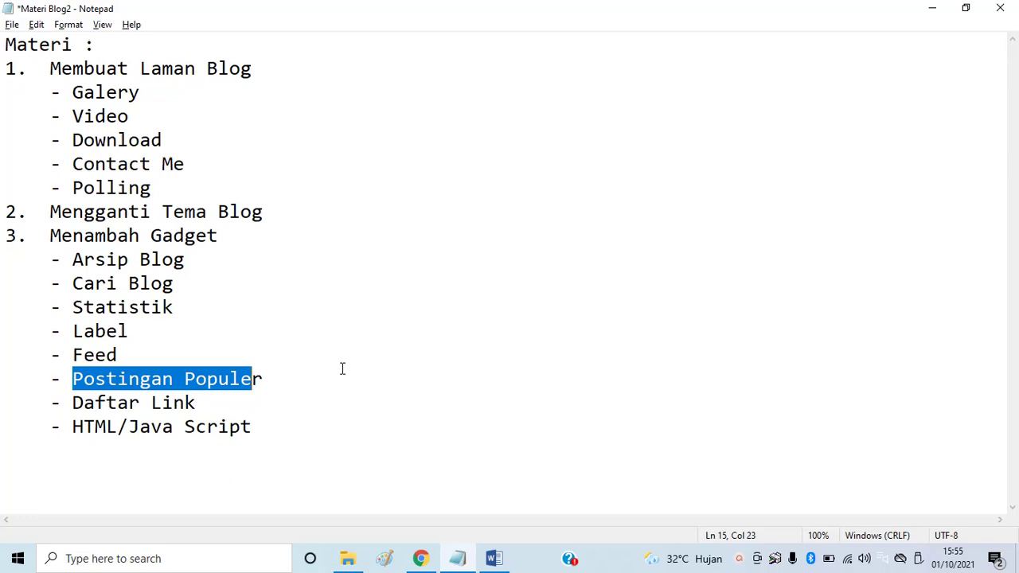
click(931, 10)
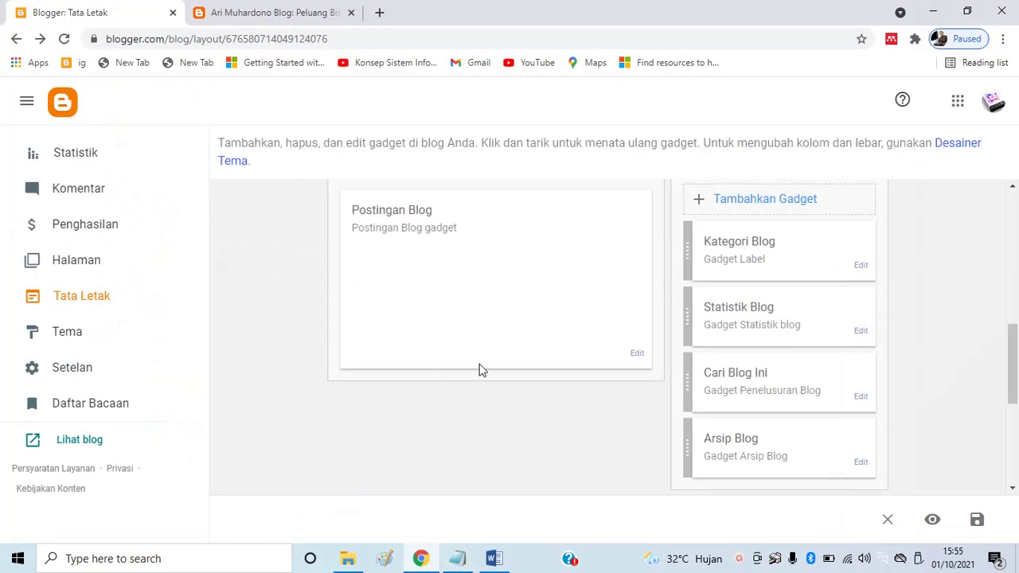
Add a Postingan Populer gadget to sidebar-right-1, with most viewed set to Semua and a maximum of 3 posts
scroll(489, 362, up, 1)
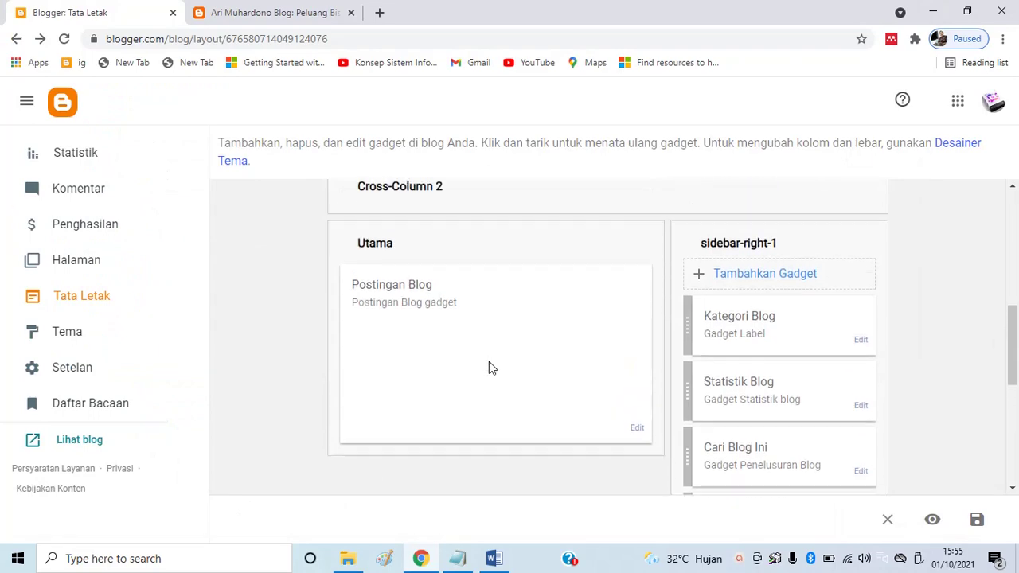
click(731, 273)
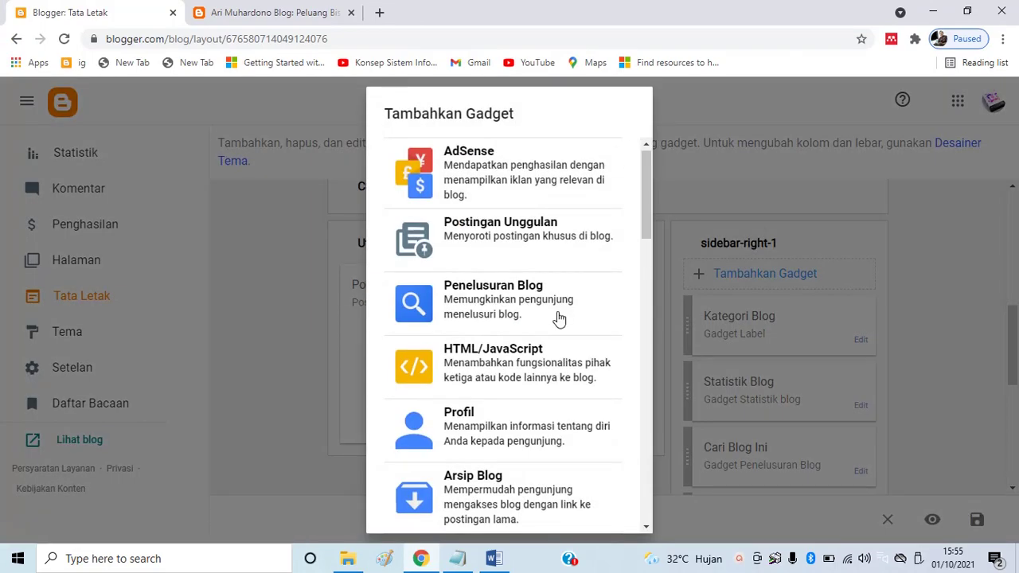
scroll(496, 314, down, 4)
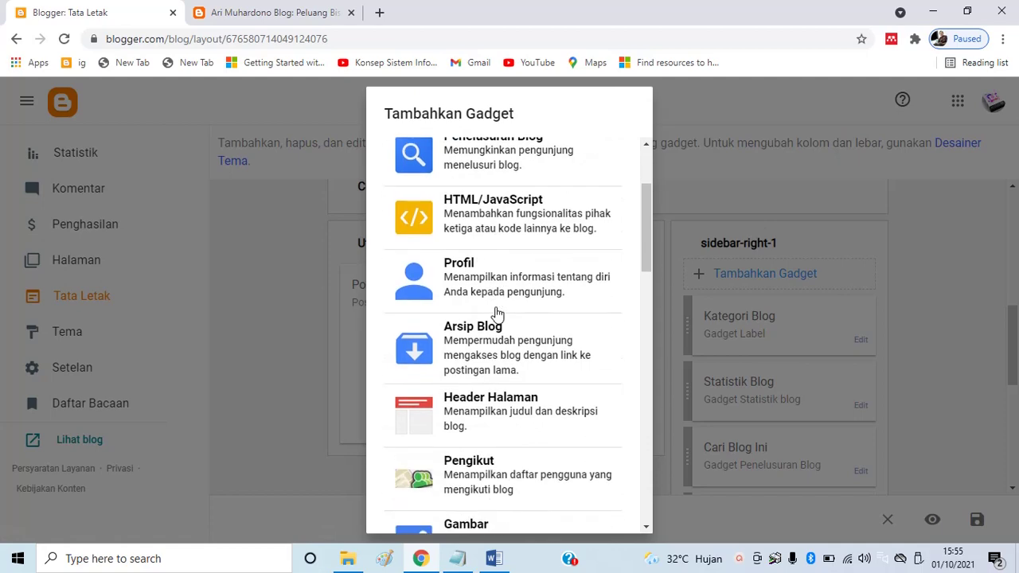
scroll(496, 314, down, 3)
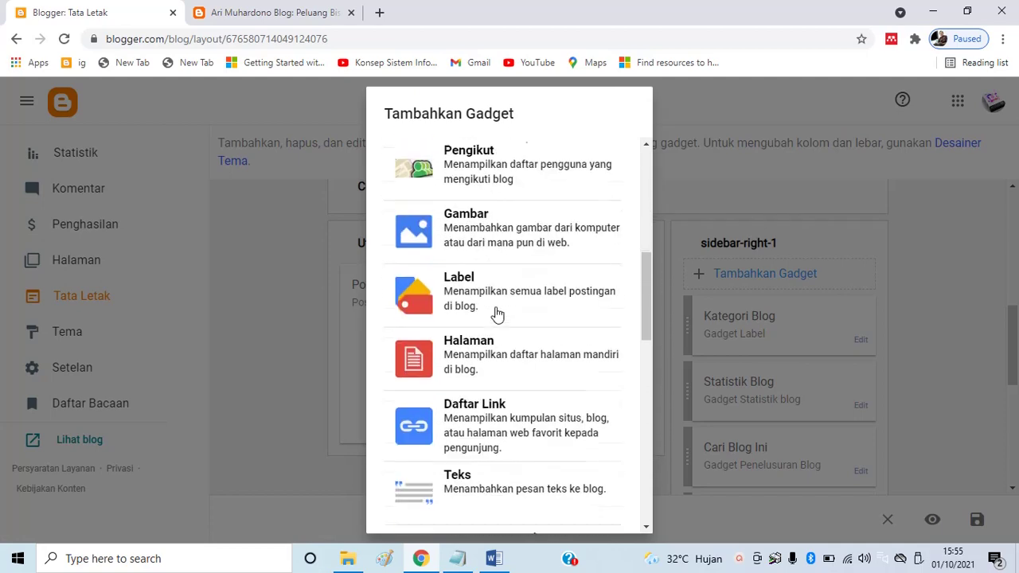
scroll(496, 314, down, 2)
click(498, 342)
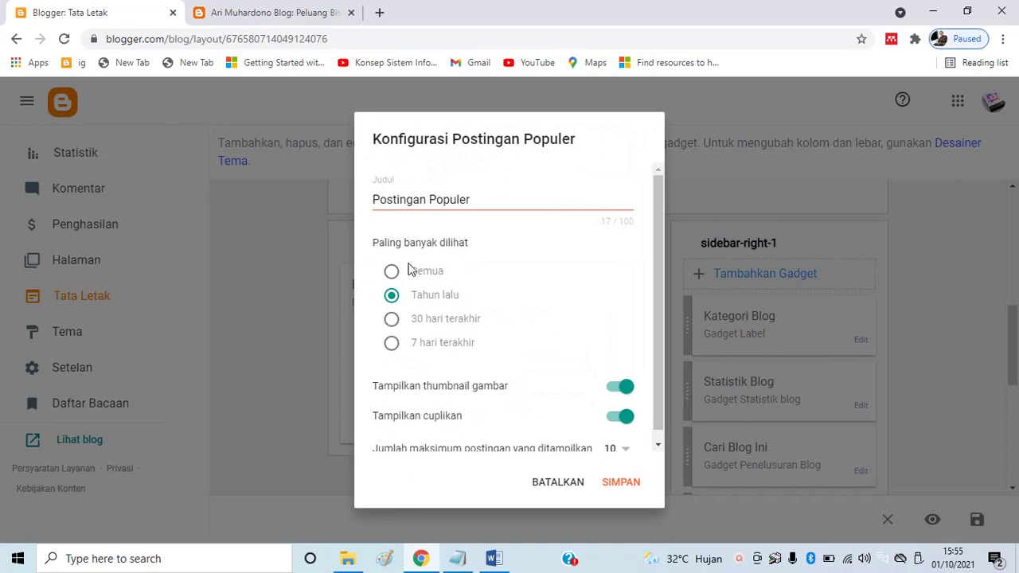
click(396, 273)
scroll(544, 347, down, 1)
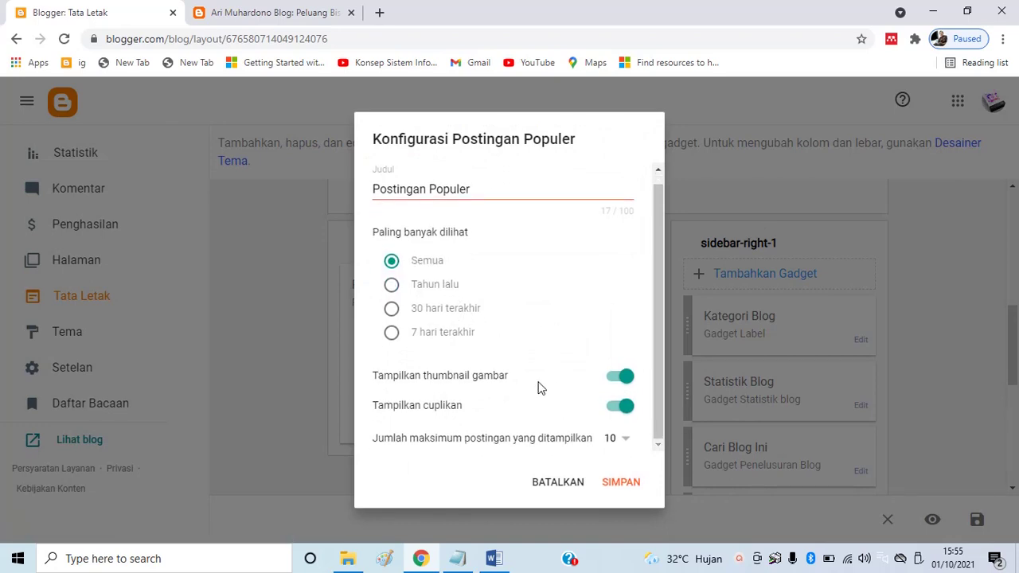
click(624, 441)
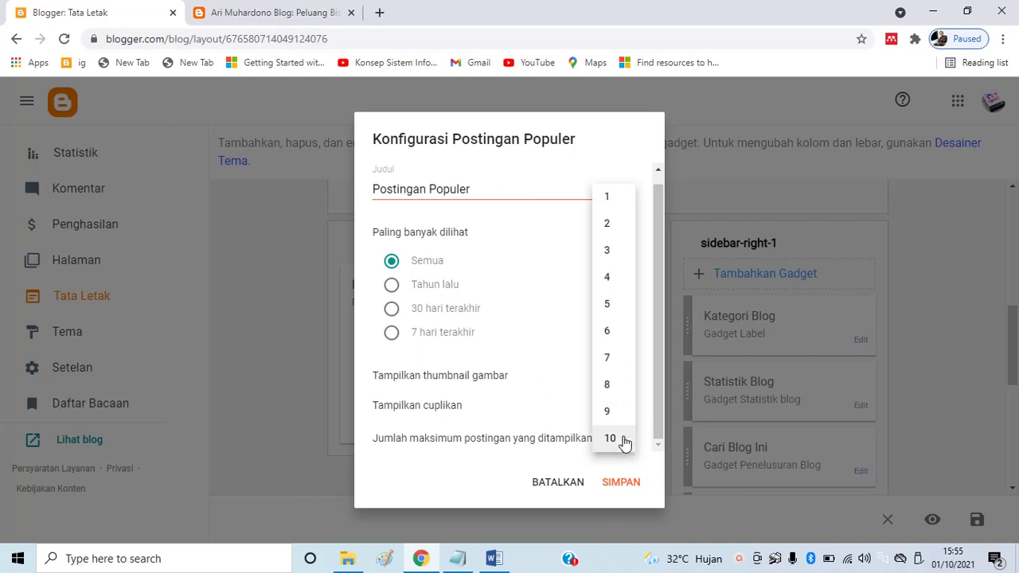
click(609, 255)
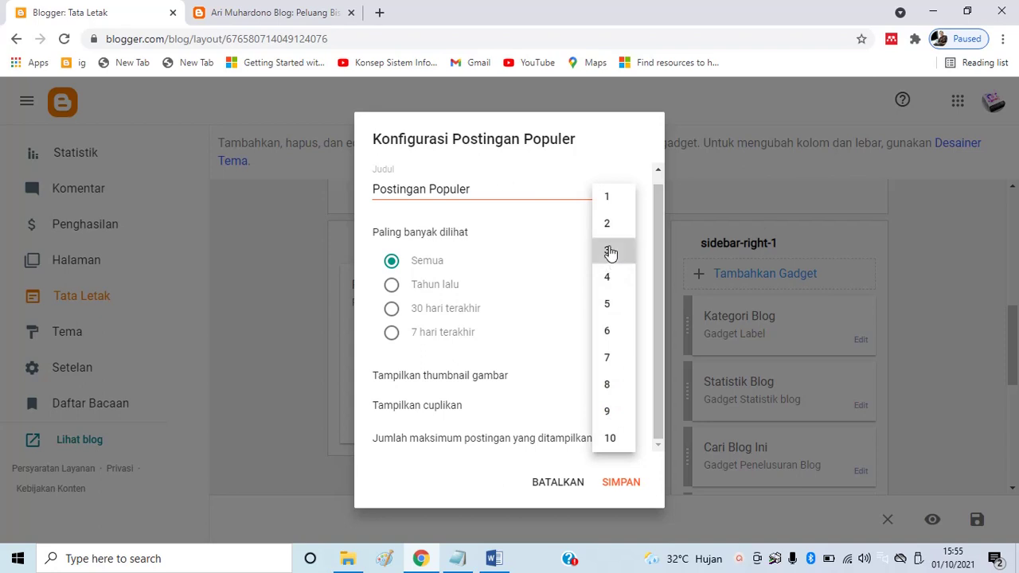
click(620, 483)
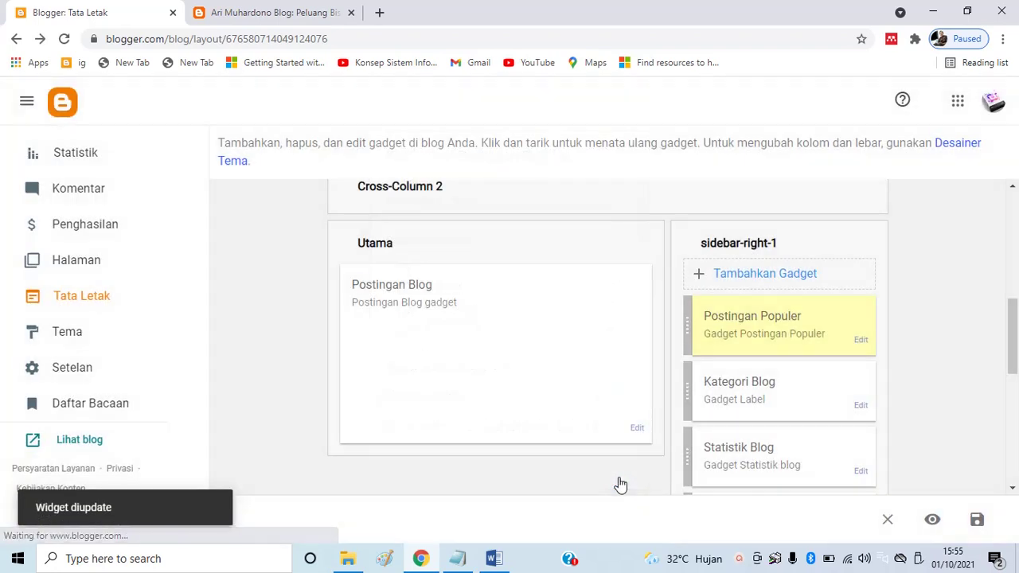
Reload the published blog to check its Postingan Populer gadget
click(257, 15)
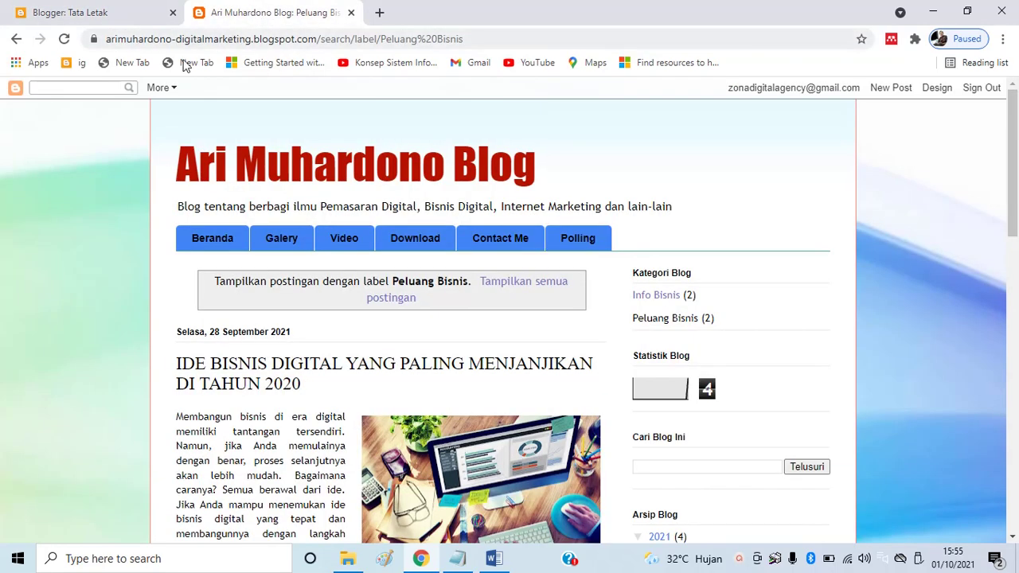
click(63, 38)
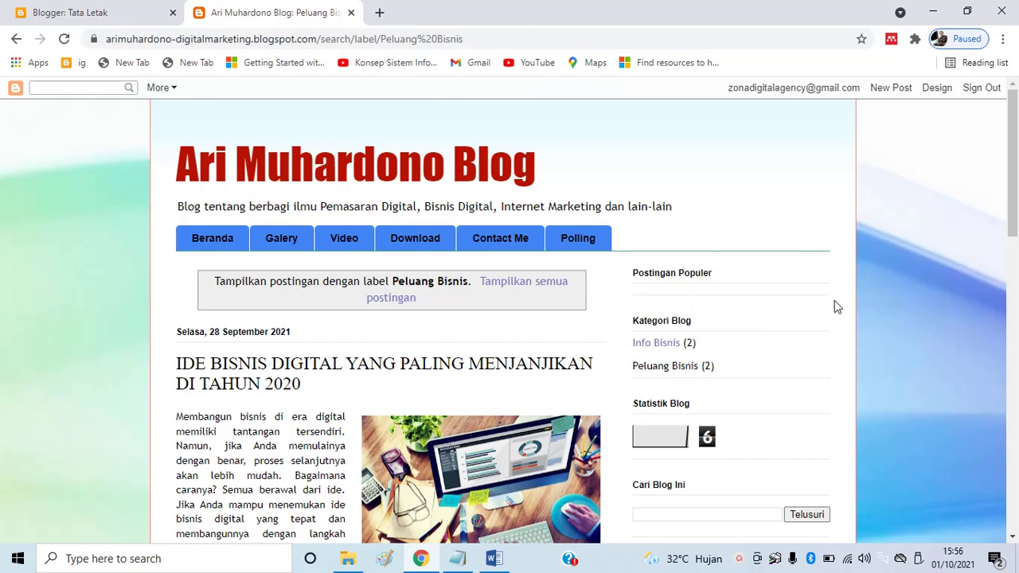
scroll(731, 379, down, 3)
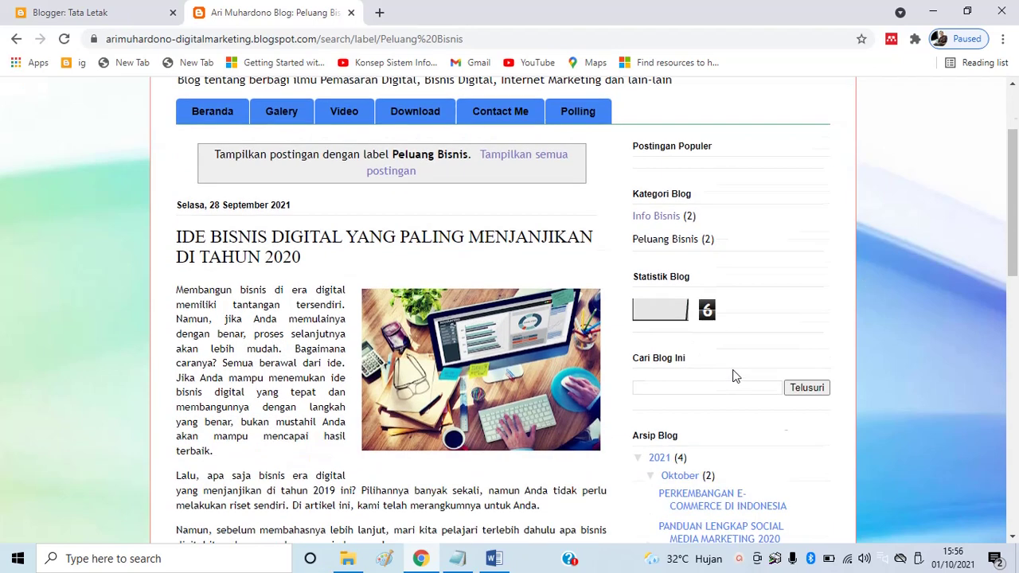
Open the post "PANDUAN LENGKAP SOCIAL MEDIA MARKETING 2020" from the blog archive and check the Postingan Populer gadget
click(700, 405)
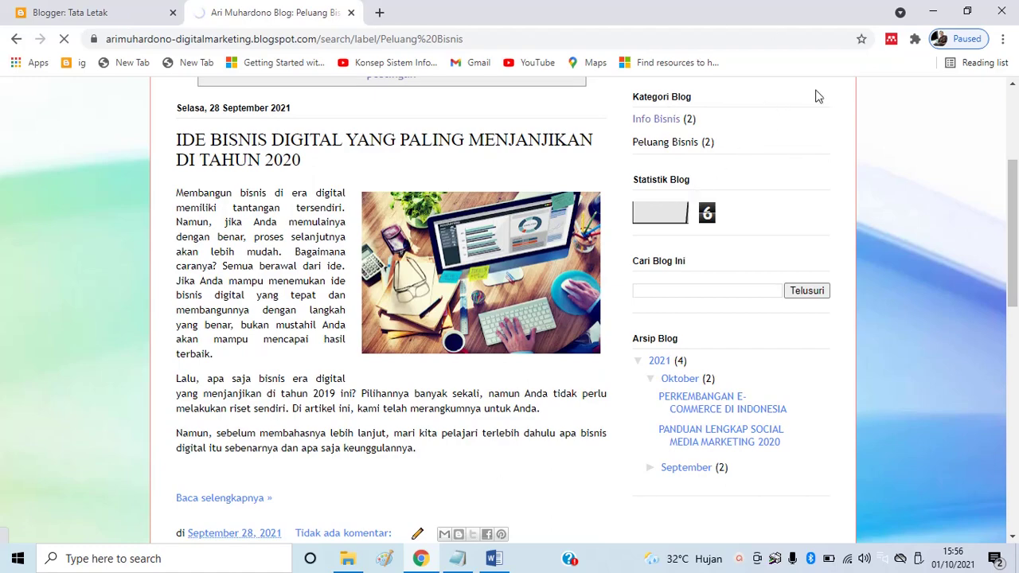
scroll(746, 336, down, 7)
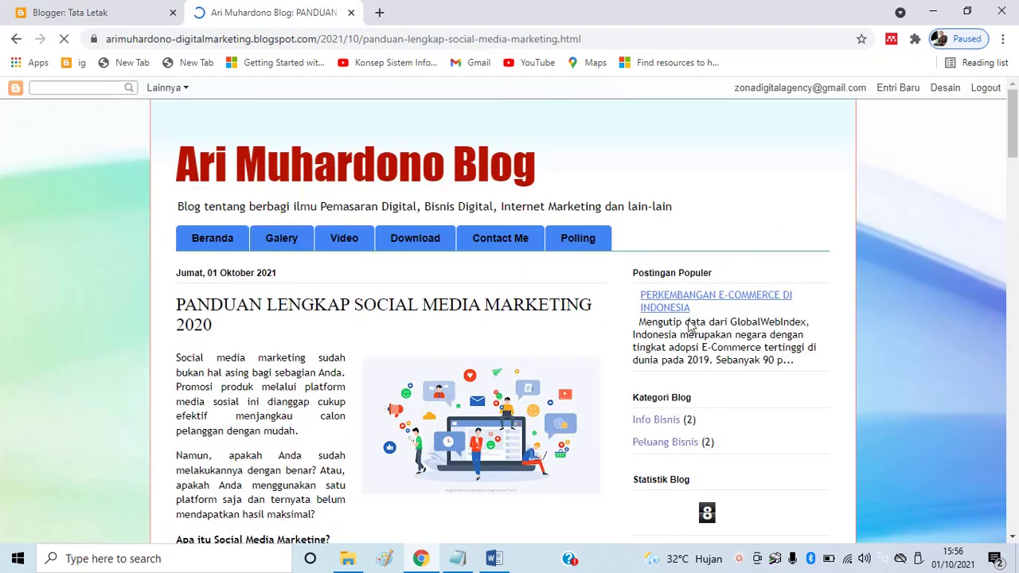
scroll(694, 238, down, 2)
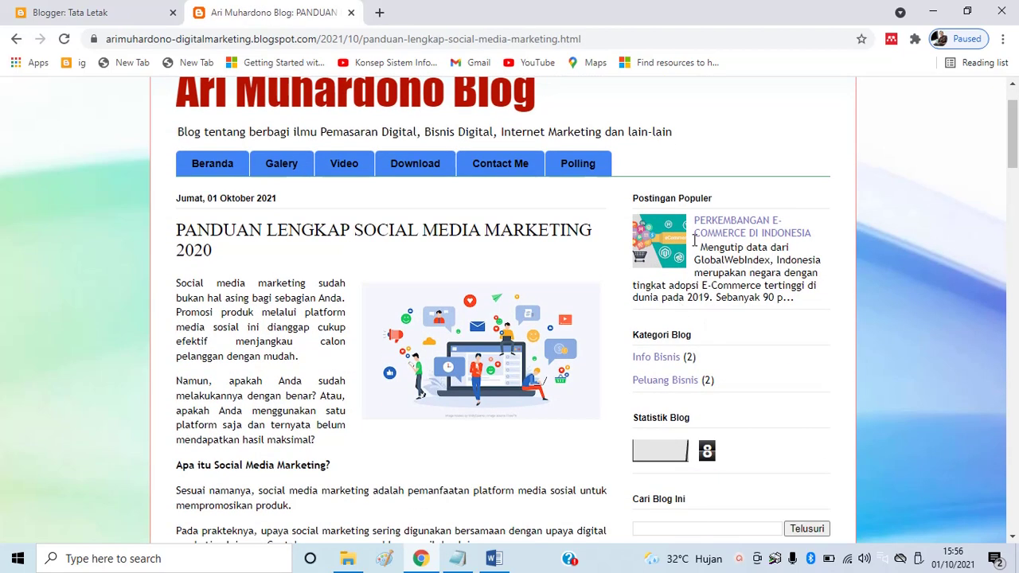
scroll(694, 239, down, 4)
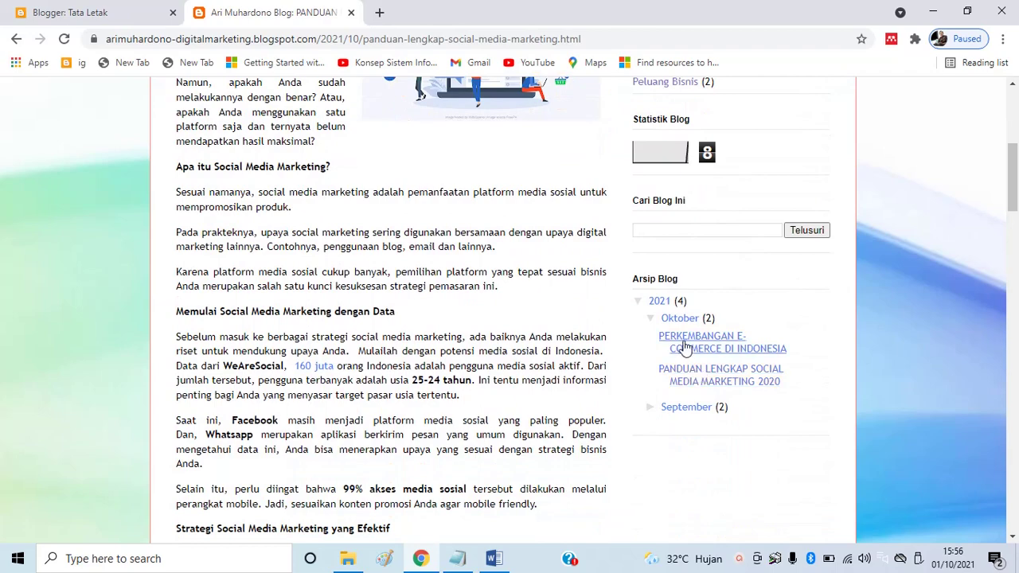
Visit the archived posts "PERKEMBANGAN E-COMMERCE DI INDONESIA" and, under September, "KENALI PELUANG & TANTANGAN BISNIS DI ERA DIGITAL", checking the Postingan Populer gadget
click(685, 347)
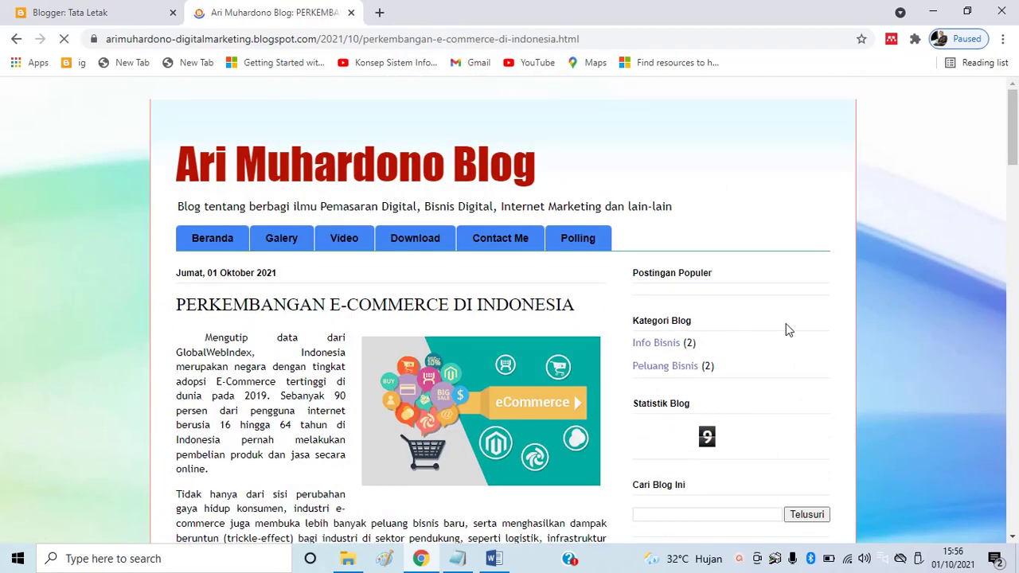
scroll(764, 335, down, 5)
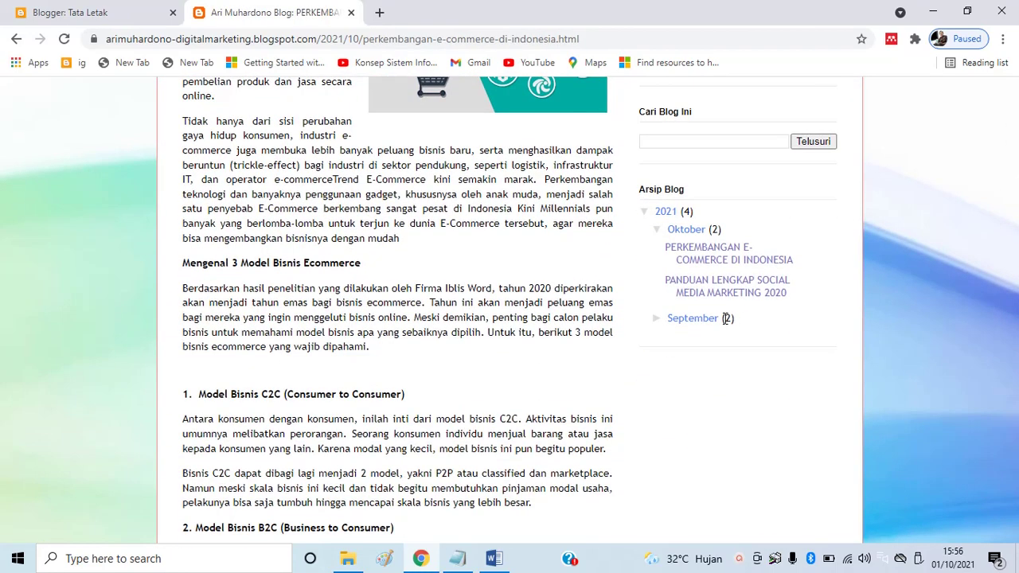
click(705, 320)
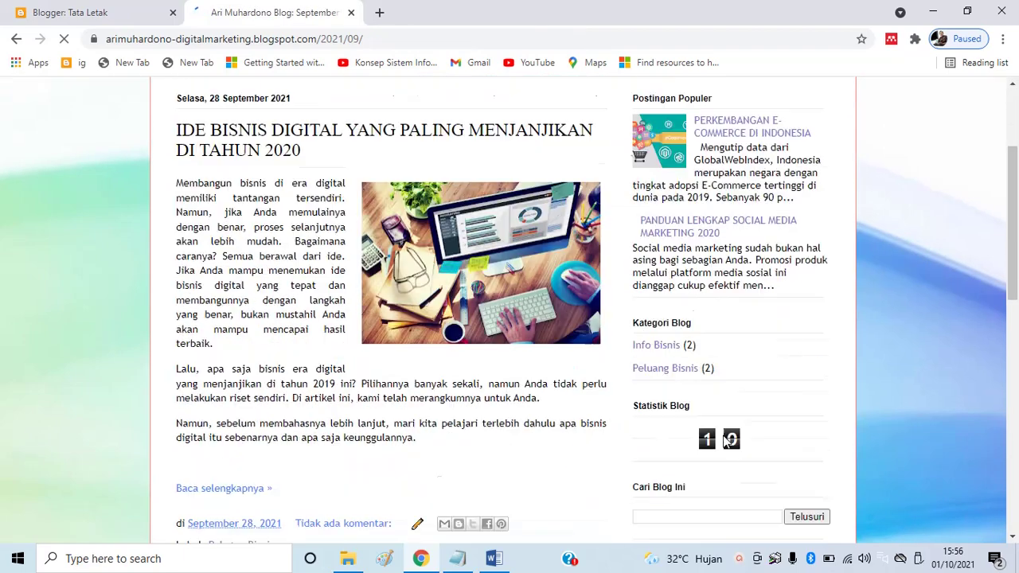
scroll(726, 440, down, 3)
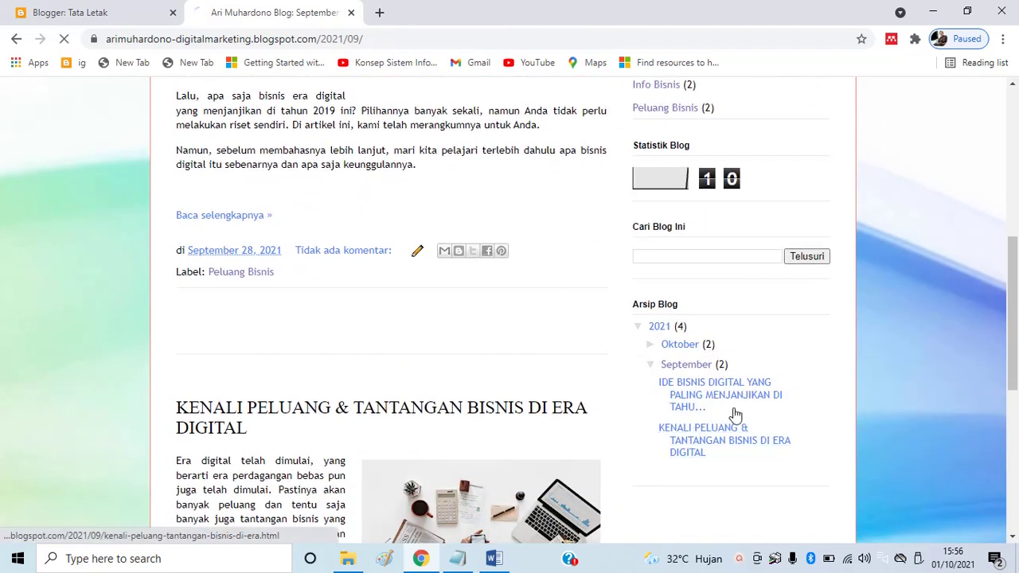
click(736, 414)
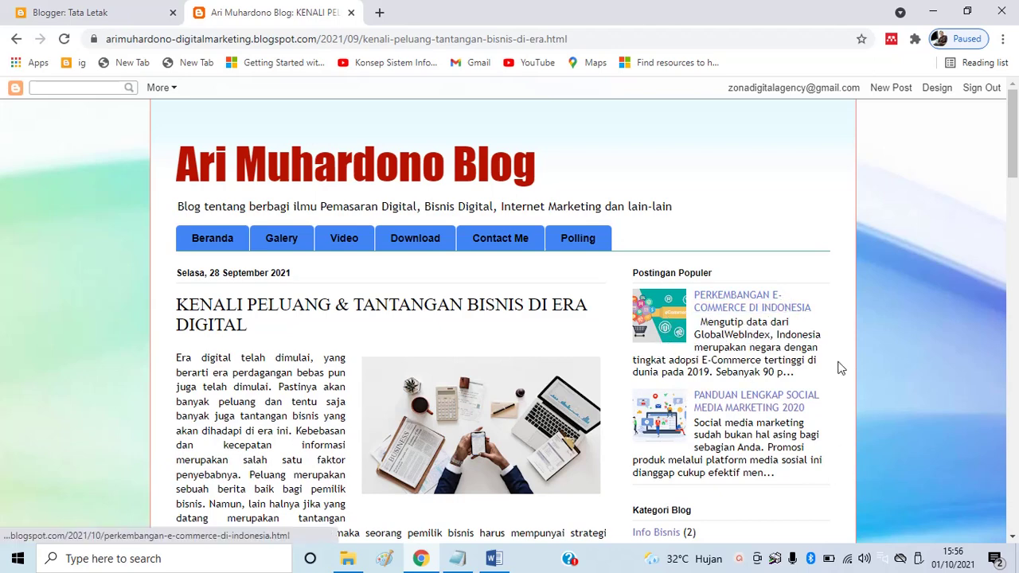
Highlight the "Daftar Link" item in the Notepad gadget list and return to the published blog
click(457, 558)
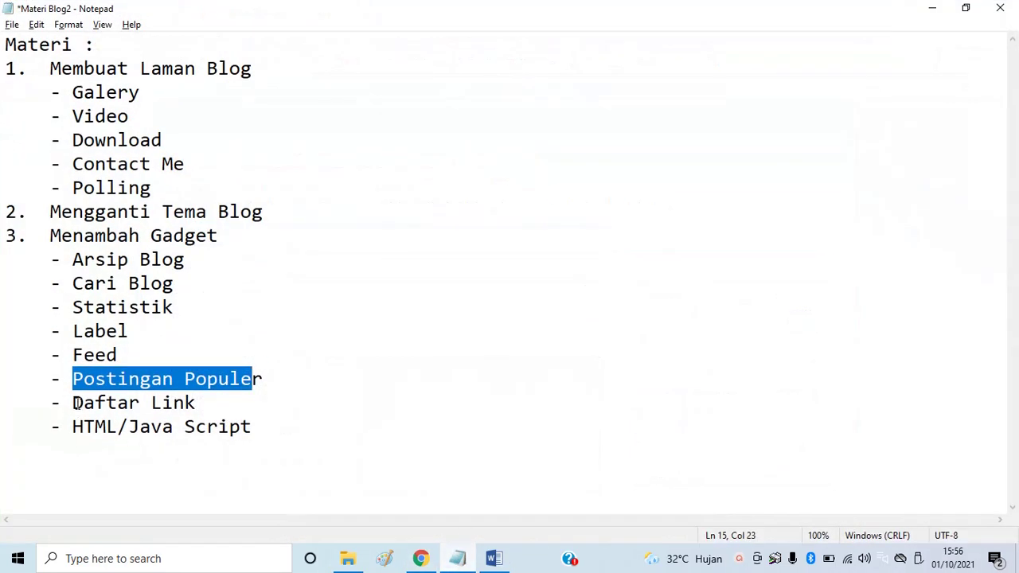
drag(74, 403, 205, 407)
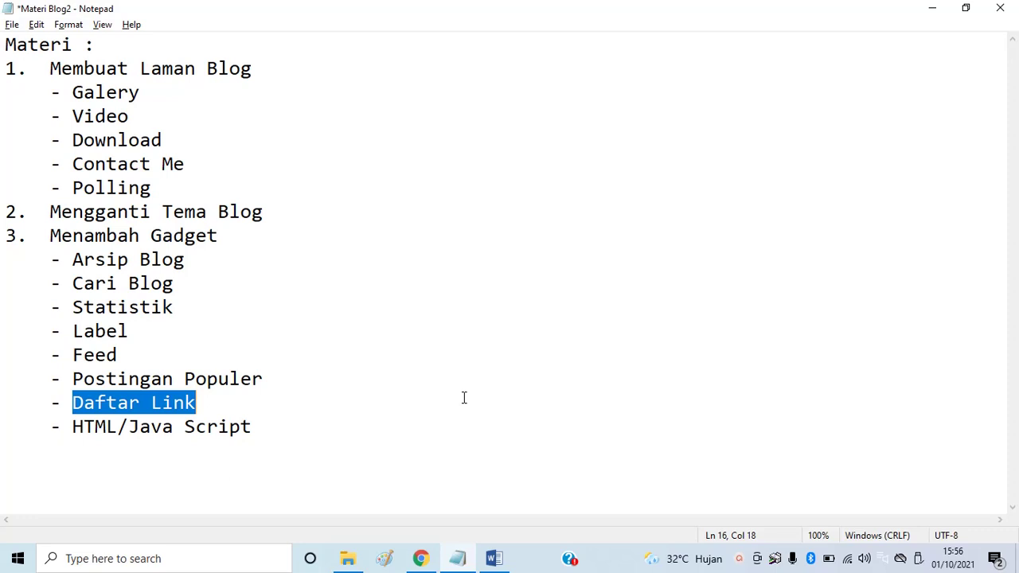
click(932, 8)
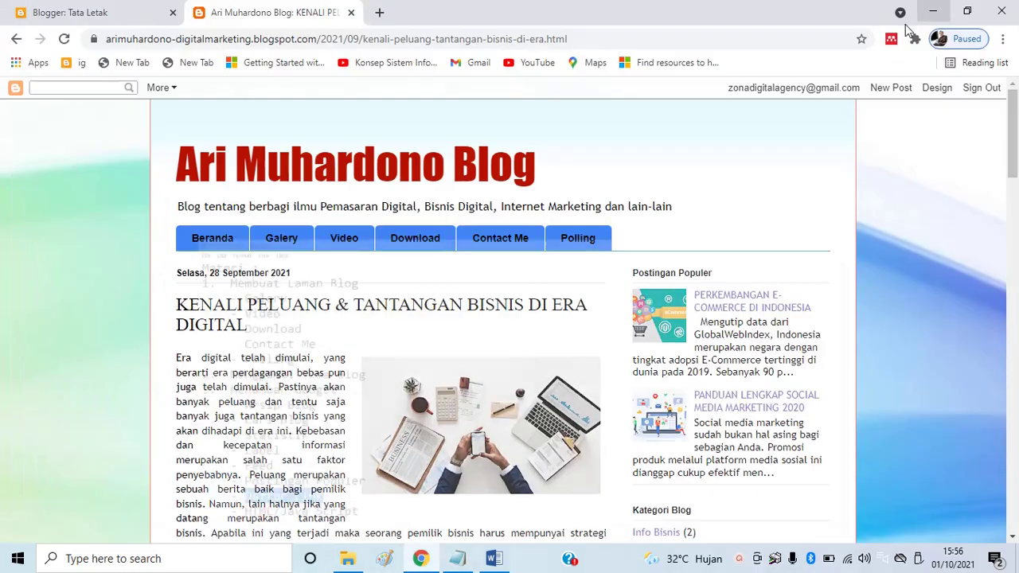
Return to the Blogger layout and add a Daftar Link gadget to the sidebar-right-1 section
scroll(717, 398, down, 2)
scroll(732, 346, up, 2)
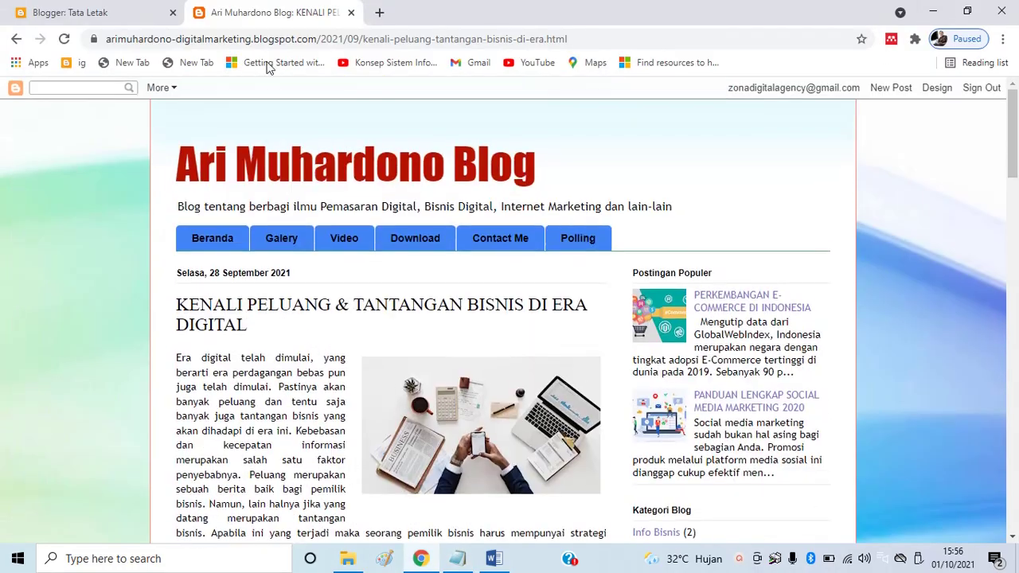
click(114, 14)
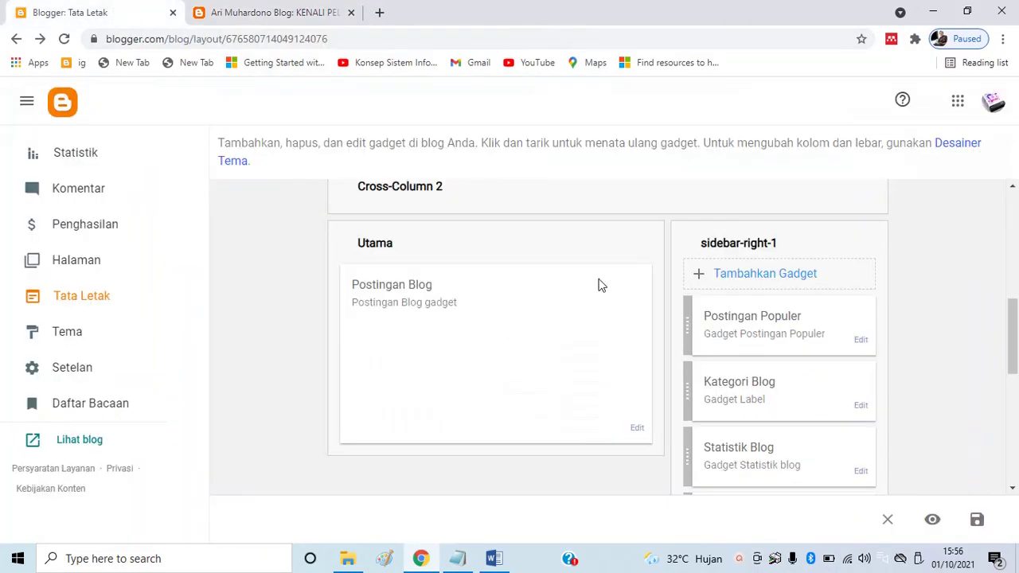
click(766, 275)
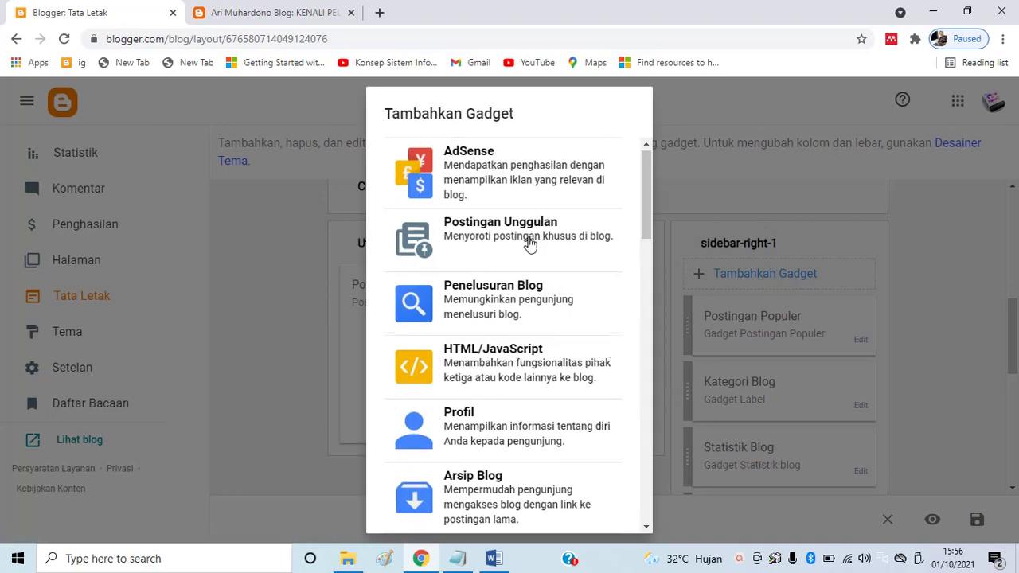
scroll(534, 239, down, 1)
scroll(539, 241, down, 3)
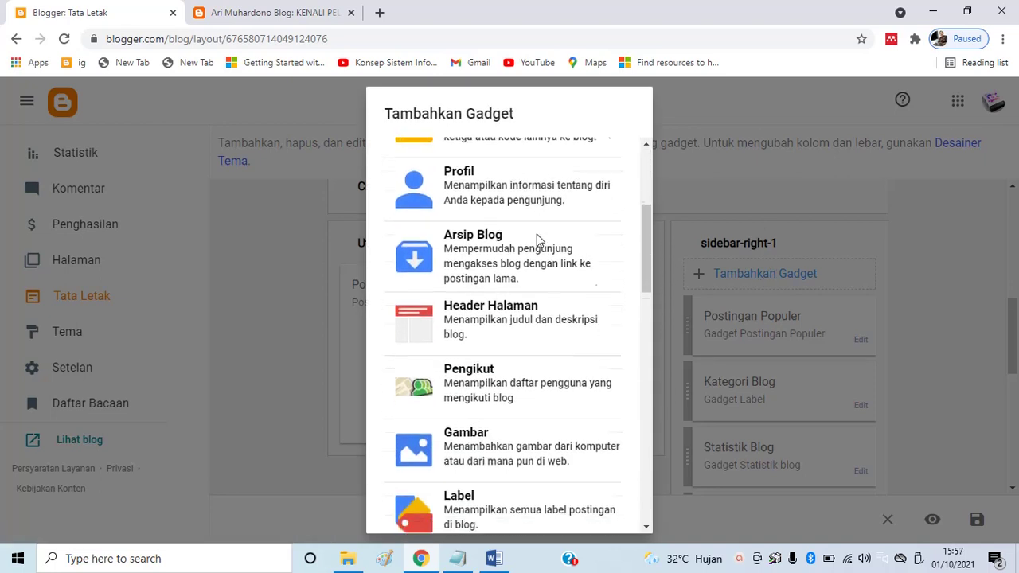
scroll(539, 240, down, 2)
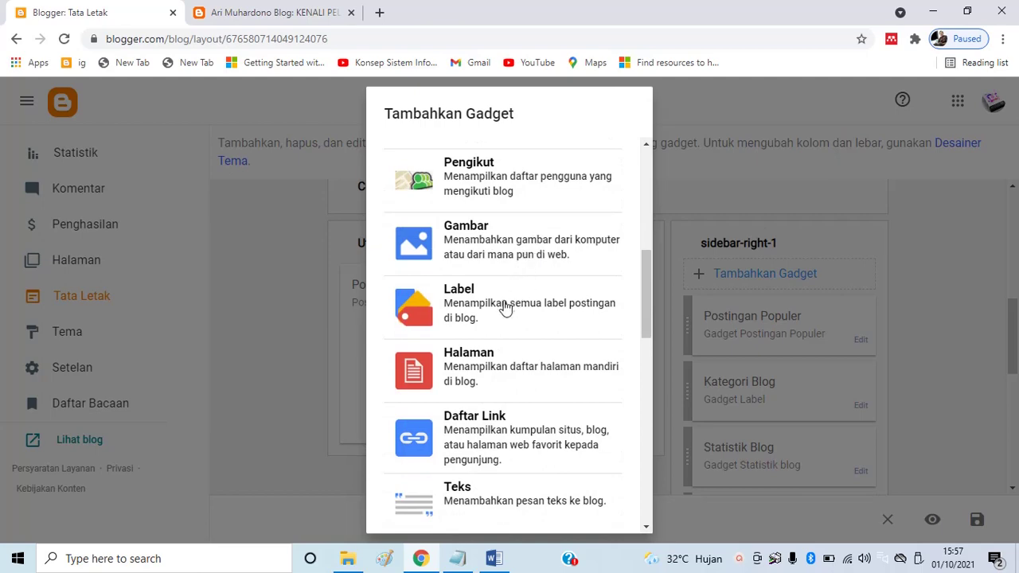
click(481, 438)
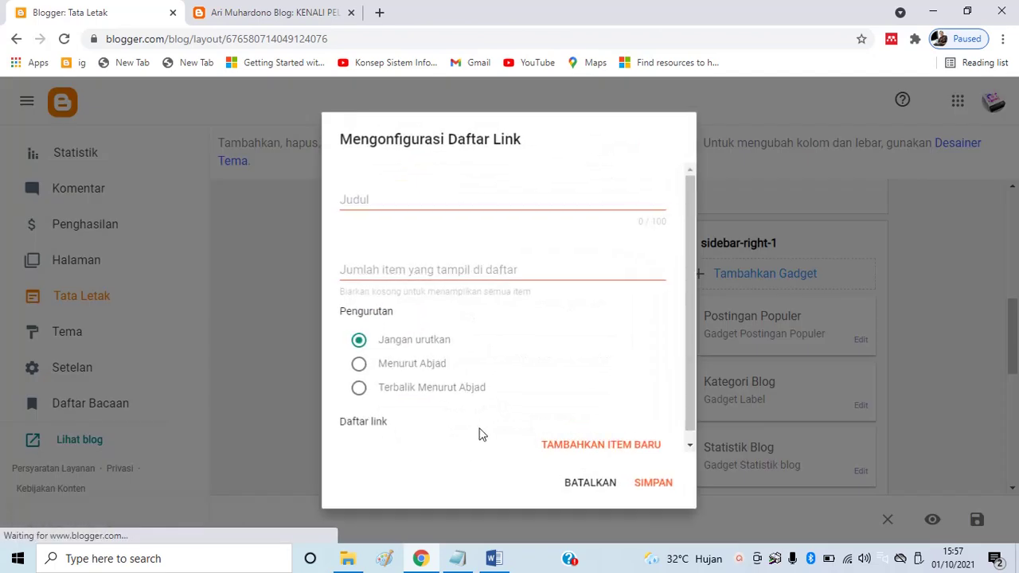
Title the link list gadget "Related Link" and set the number of items shown to 5
click(404, 193)
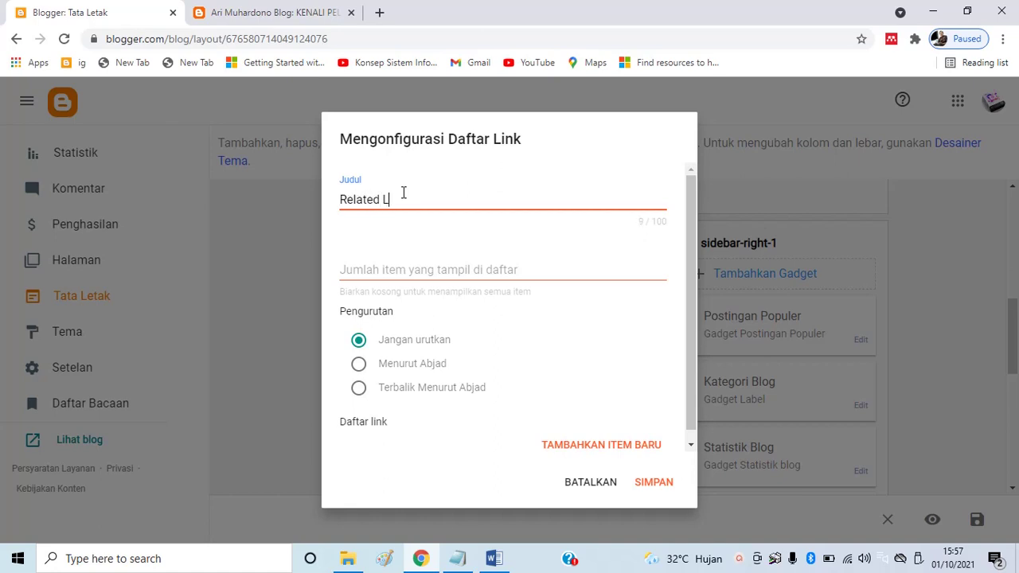
click(394, 268)
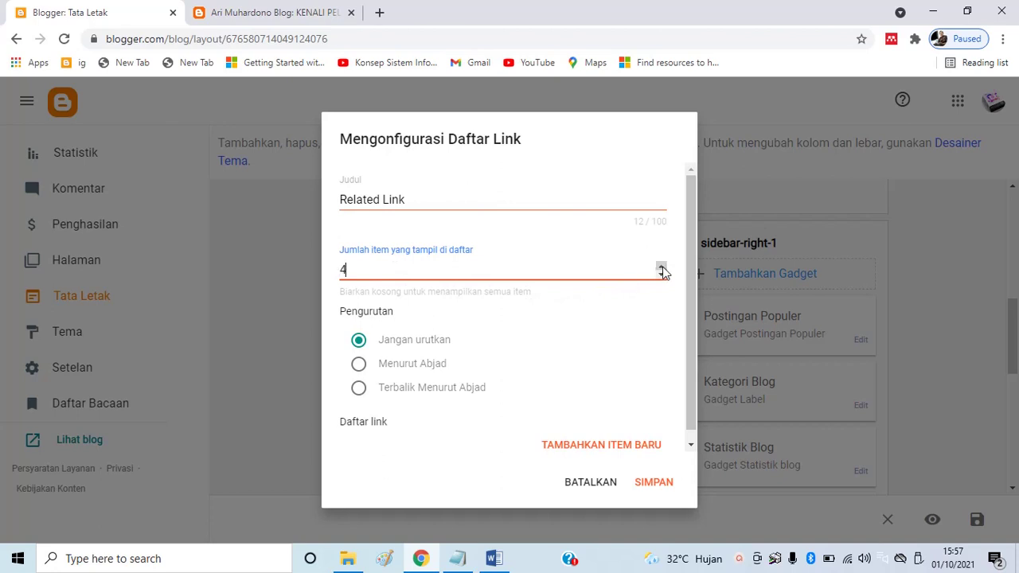
scroll(633, 318, down, 1)
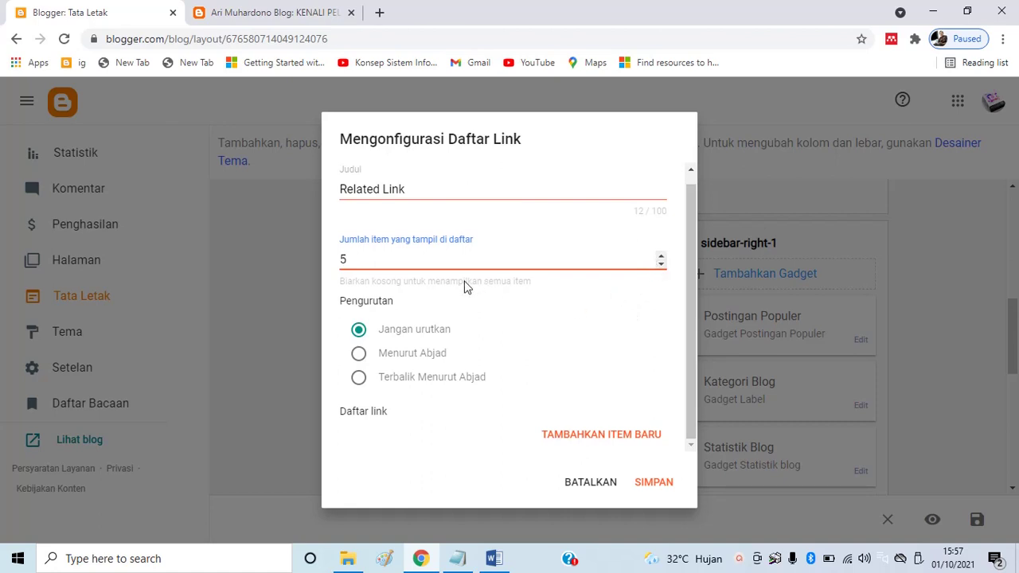
scroll(462, 285, up, 1)
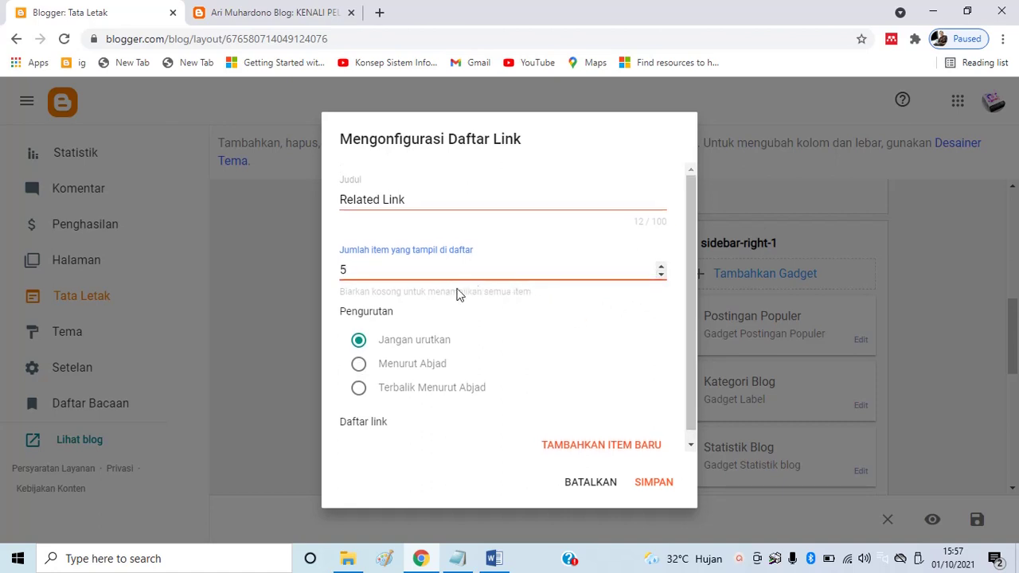
scroll(541, 374, down, 1)
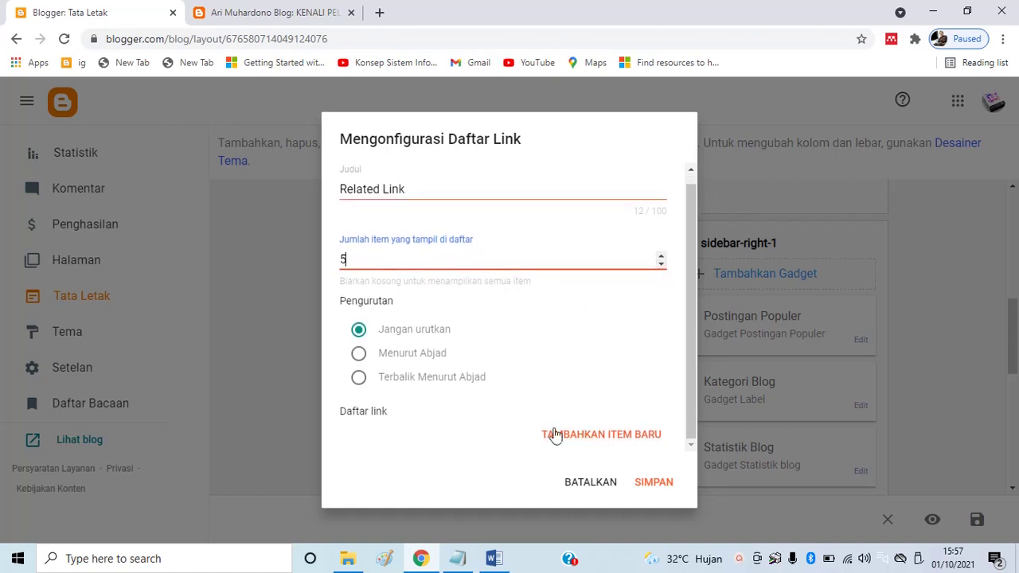
Add a first link item with the author's blog name and its website URL, and save the item
click(582, 437)
scroll(499, 425, down, 3)
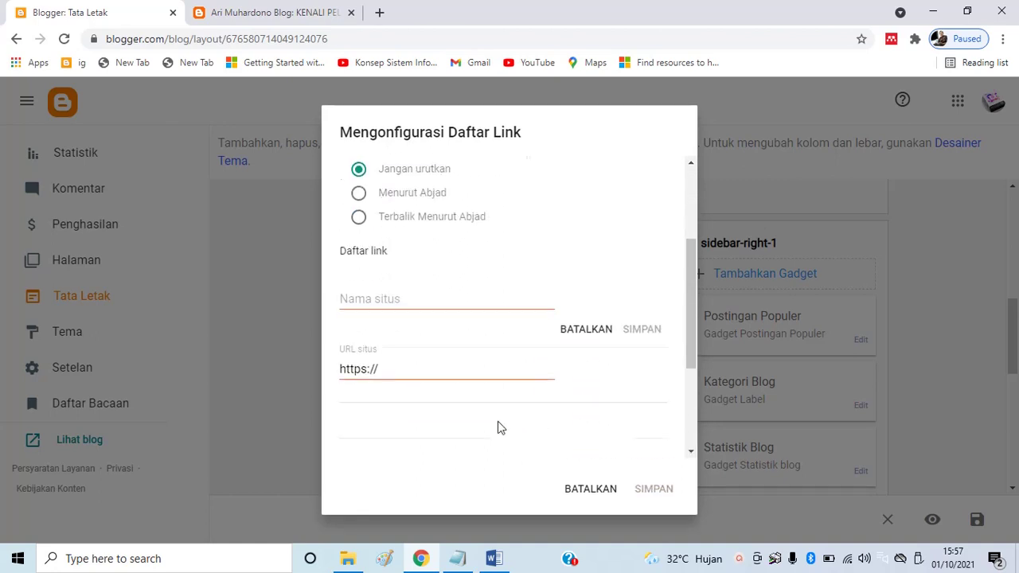
scroll(430, 350, up, 2)
click(391, 377)
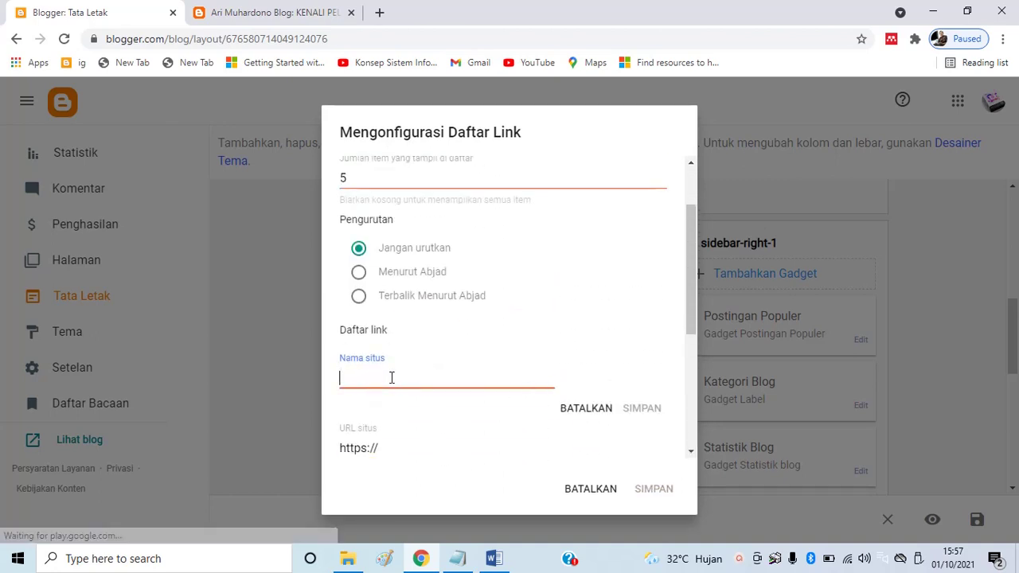
text(a)
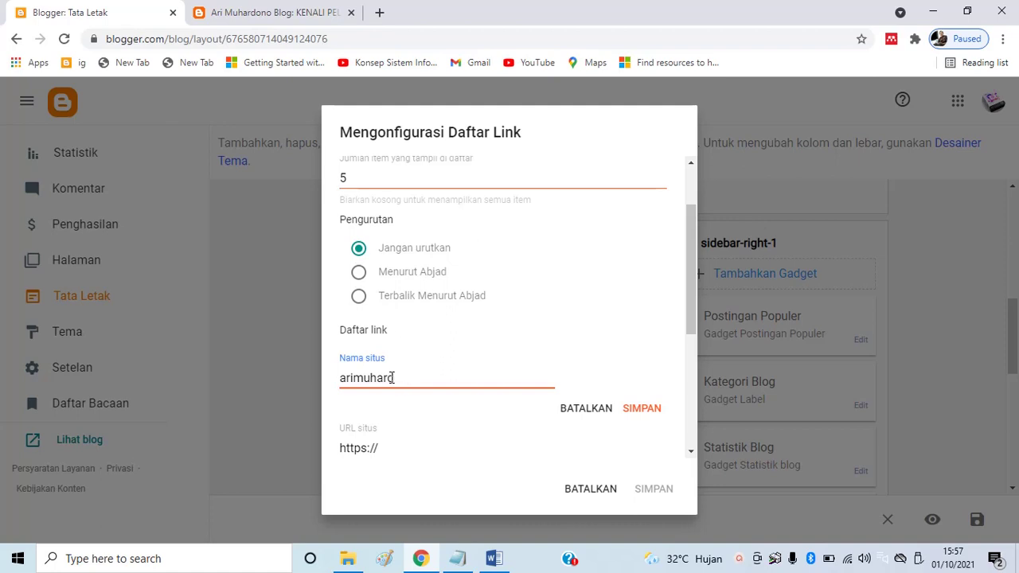
key(BackSpace)
text(Ari M)
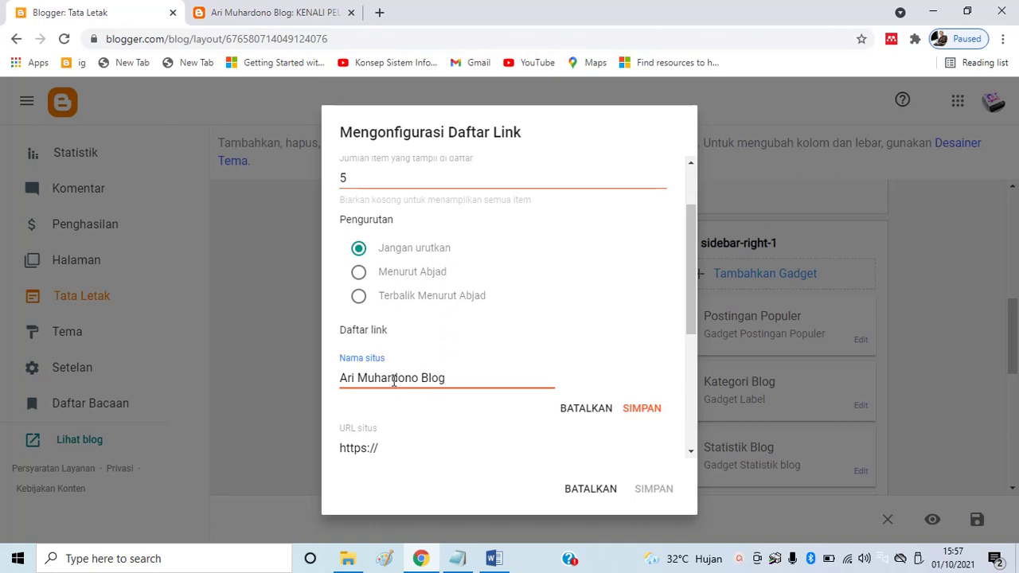
click(399, 450)
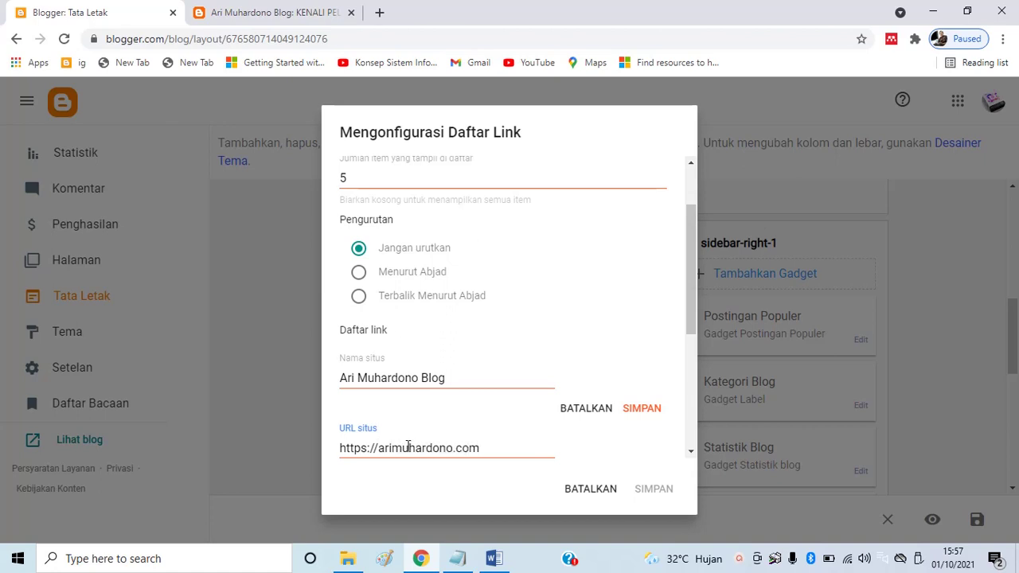
click(651, 412)
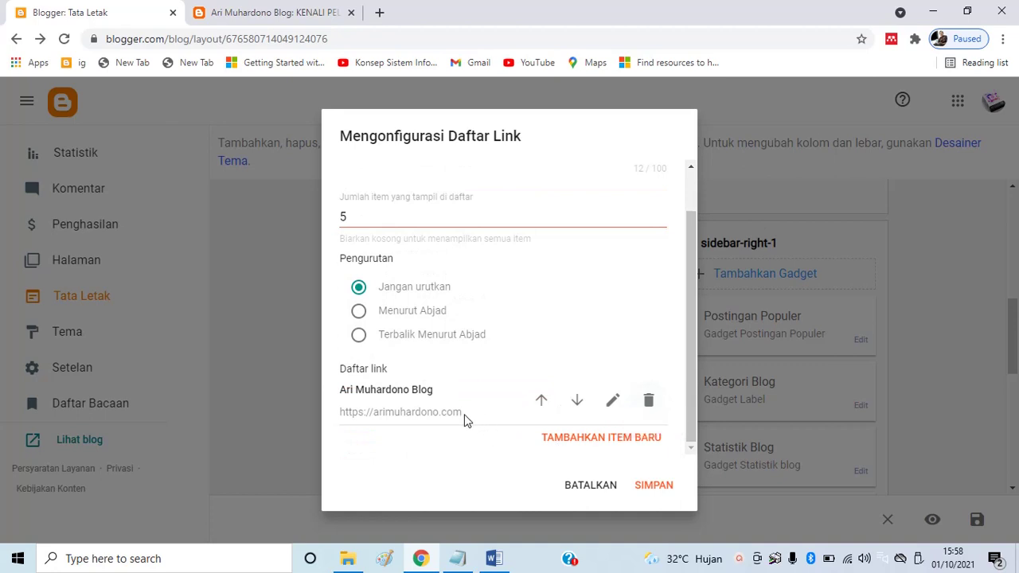
Start a second item in the link list, ready for entering its site name
click(605, 438)
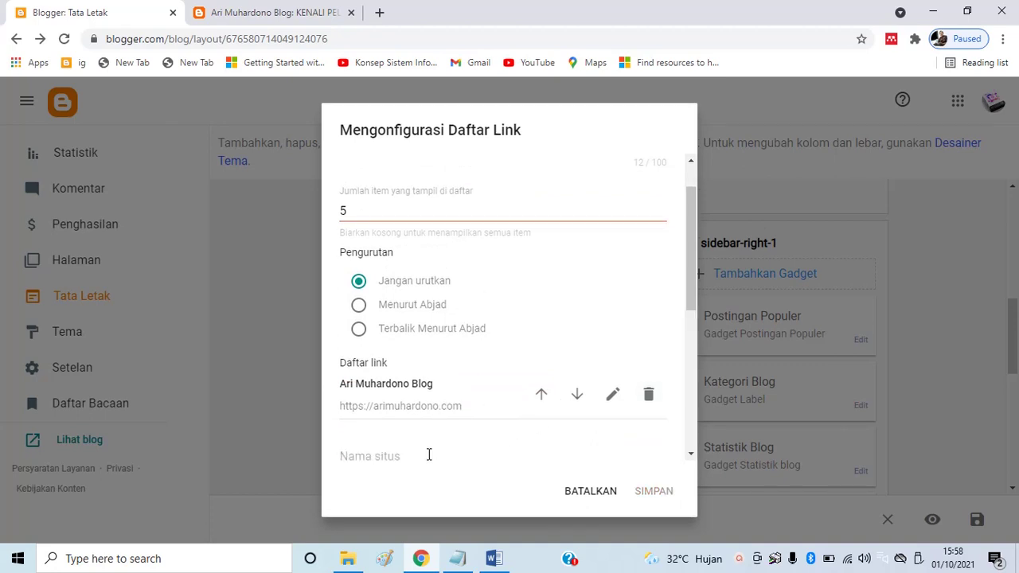
scroll(422, 438, down, 2)
click(392, 313)
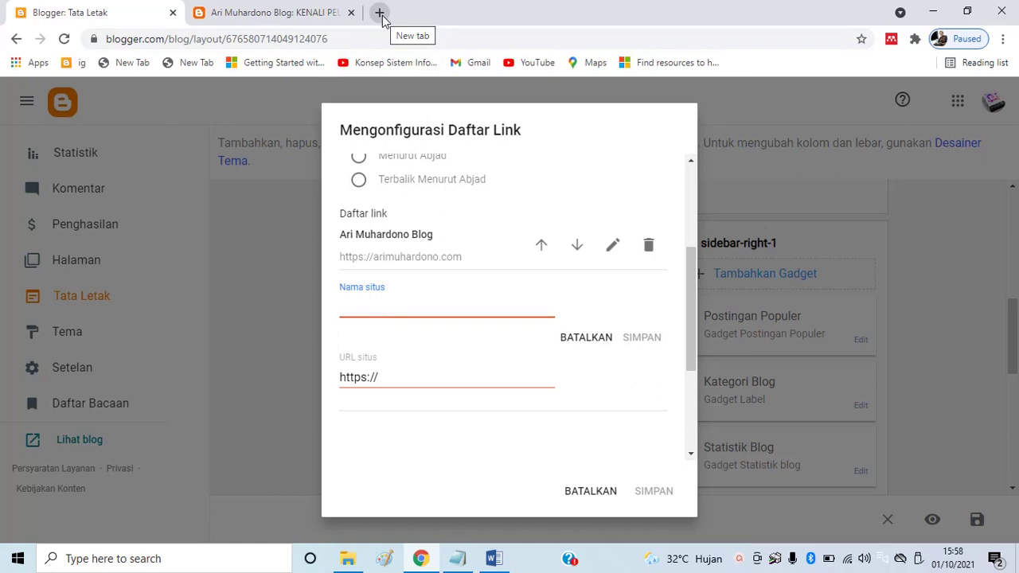
Search Google in a new tab for "dewa eka prayoga" and look for the official website's address in the results
click(380, 12)
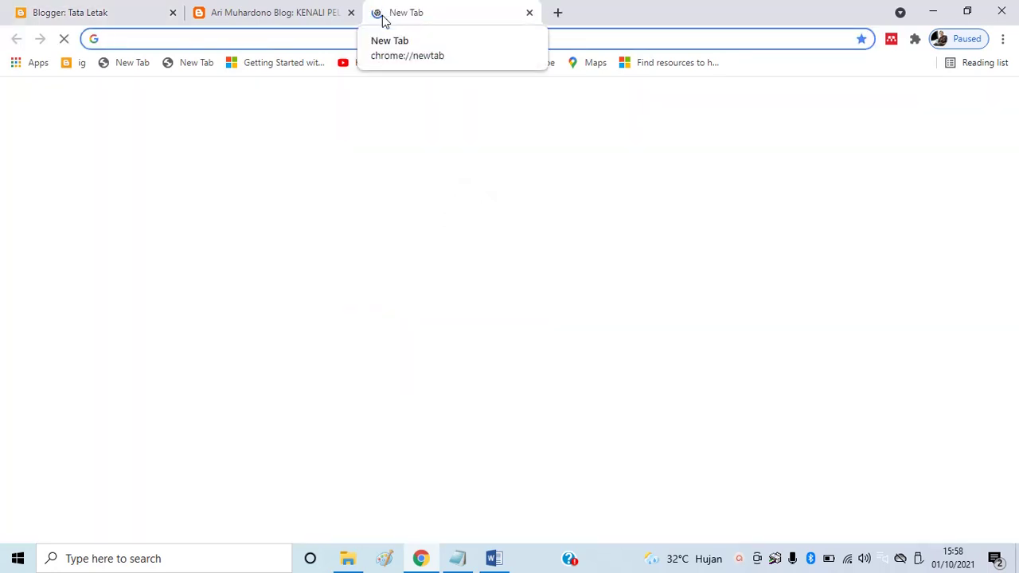
text(dewa)
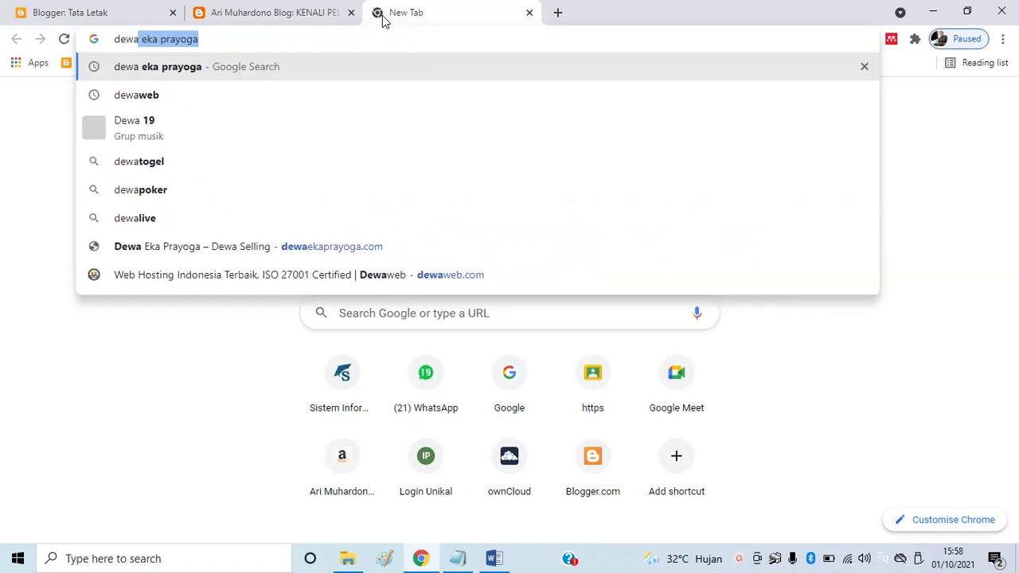
key(Return)
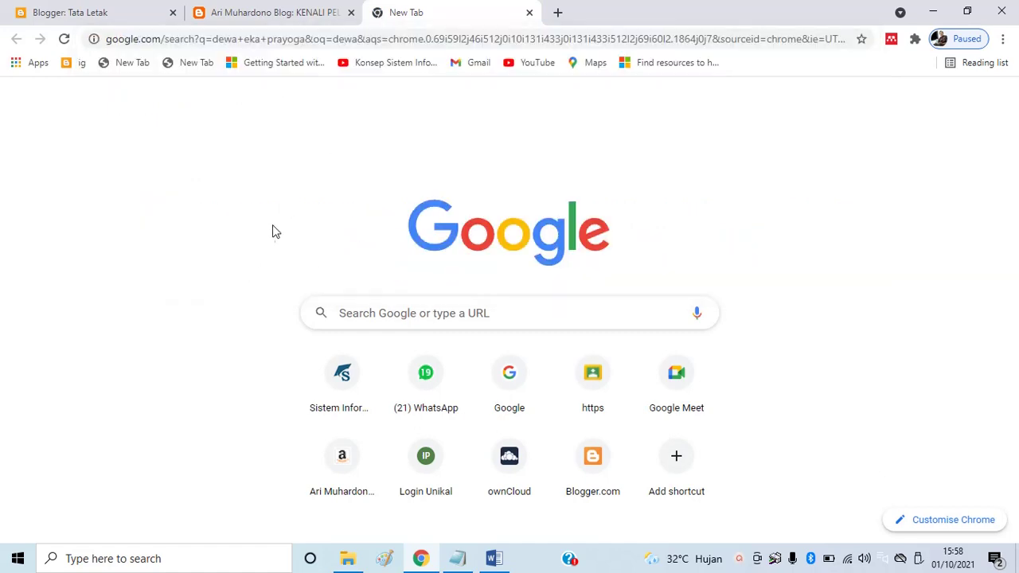
scroll(273, 311, down, 1)
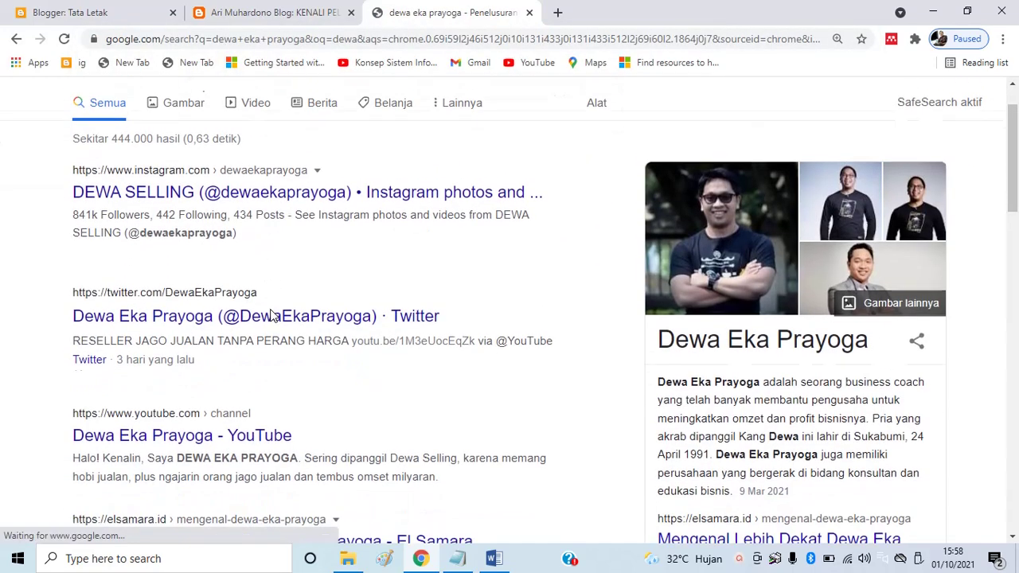
scroll(281, 293, up, 1)
scroll(284, 288, down, 2)
scroll(285, 288, down, 7)
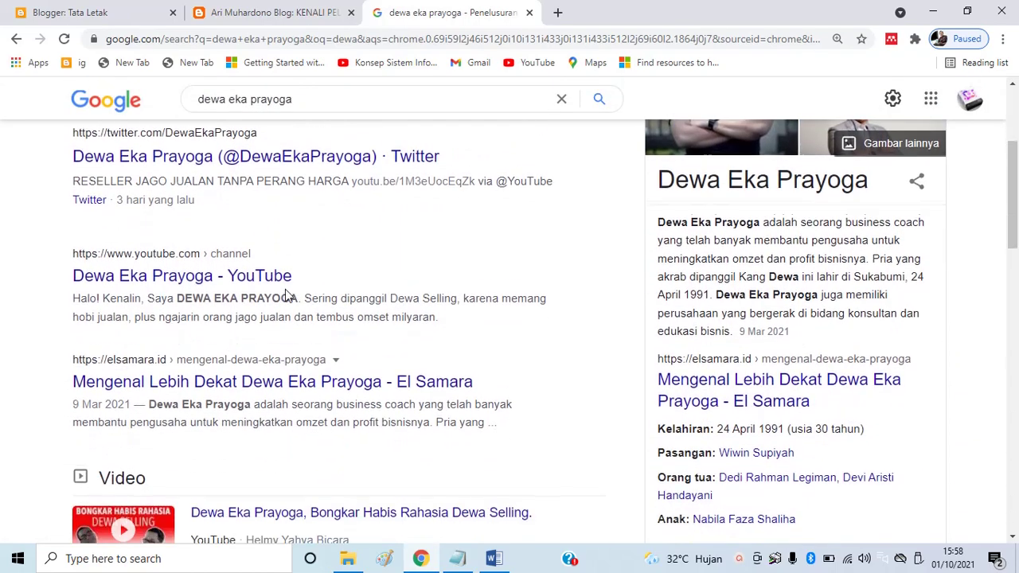
click(291, 300)
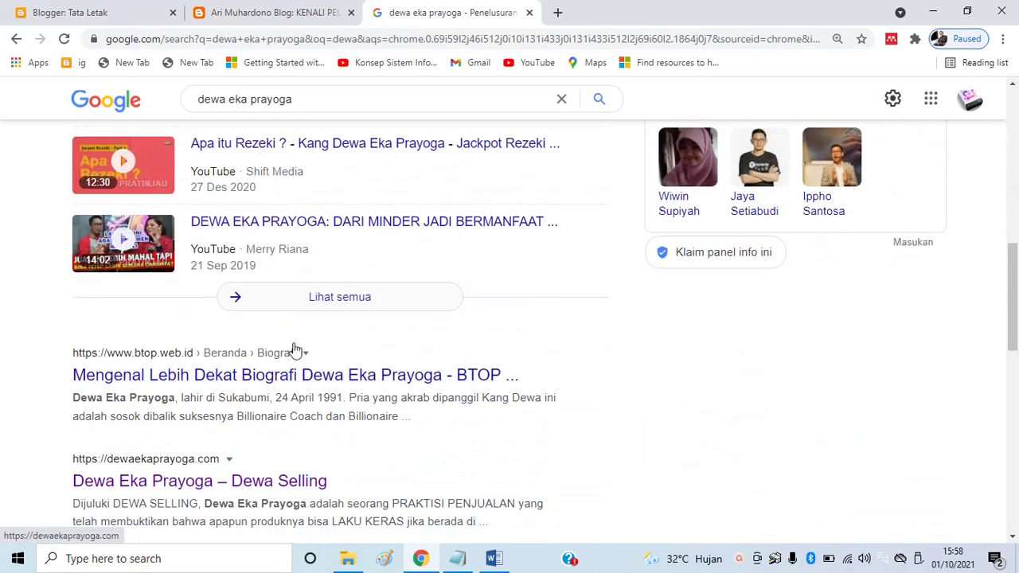
scroll(291, 352, down, 2)
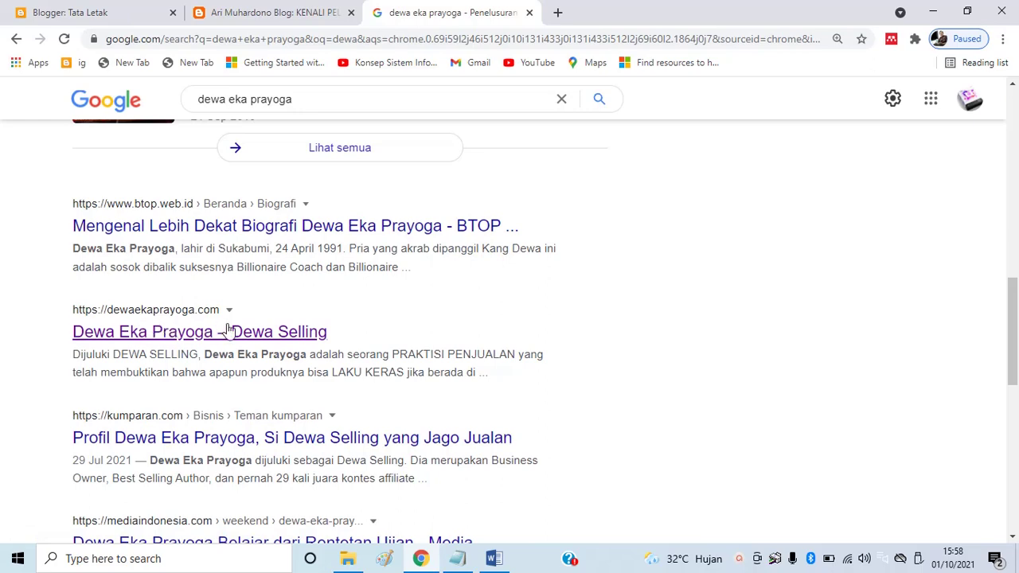
click(285, 12)
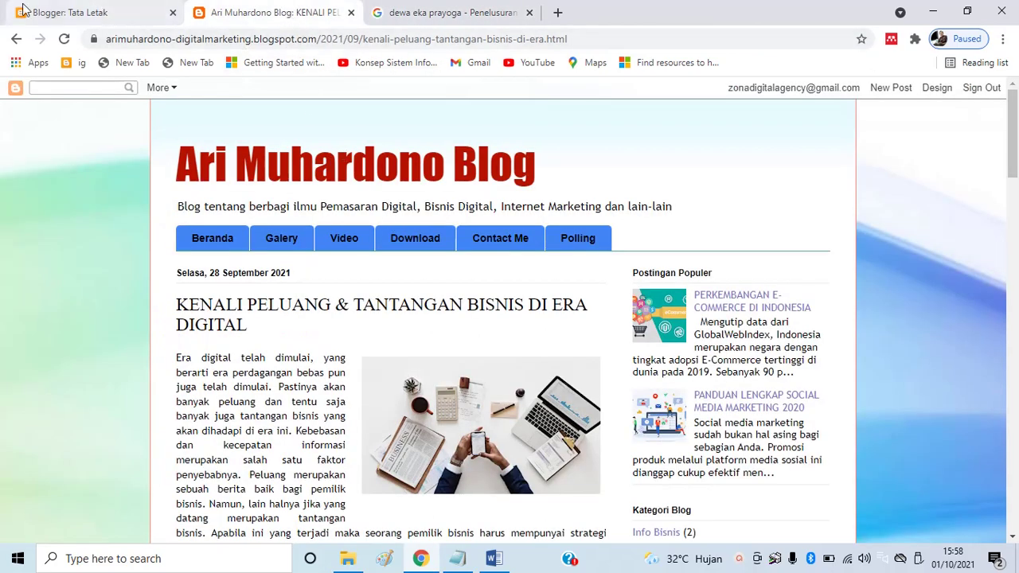
click(95, 13)
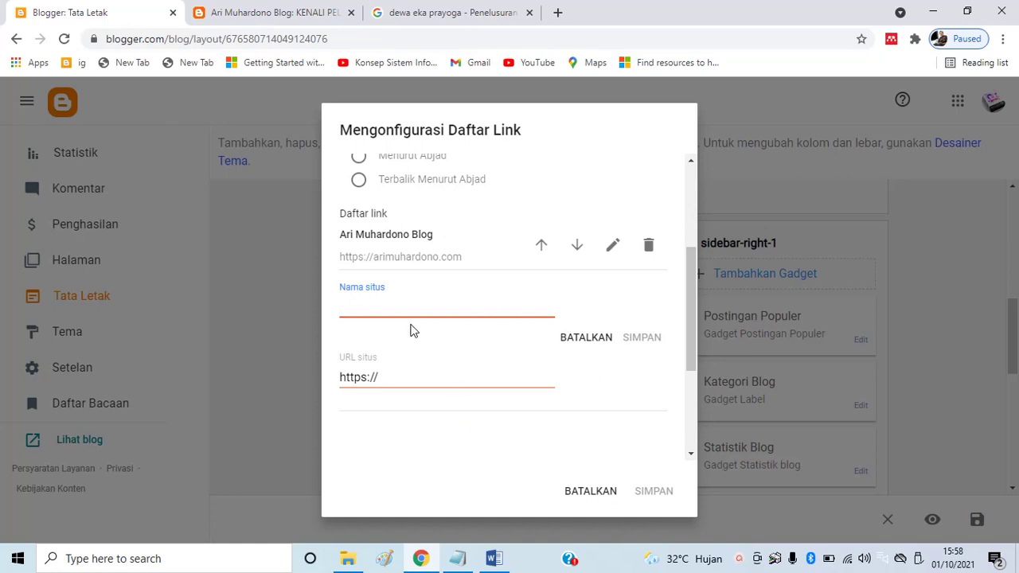
text(Dewa Eka Prayoga Blog)
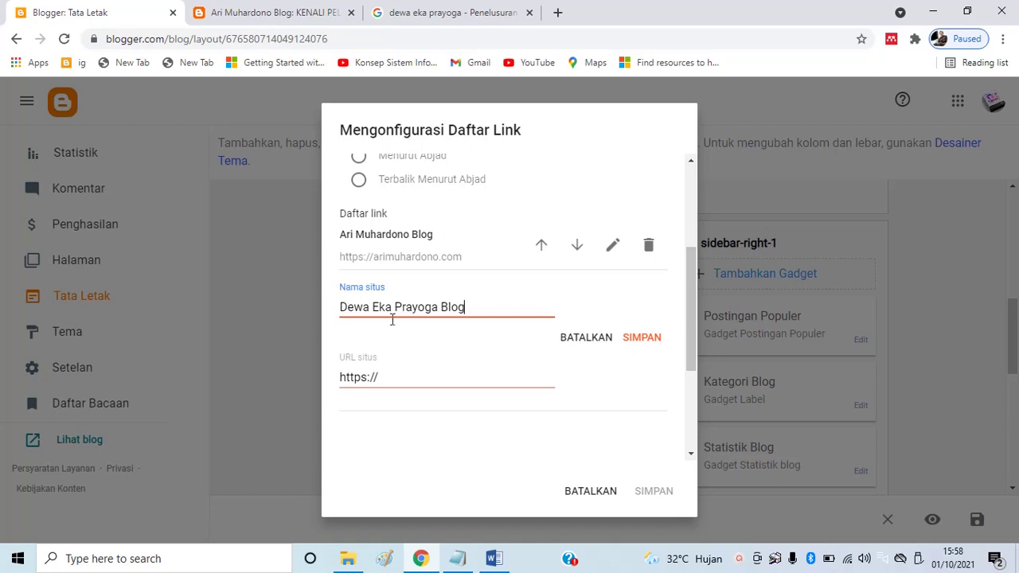
click(396, 382)
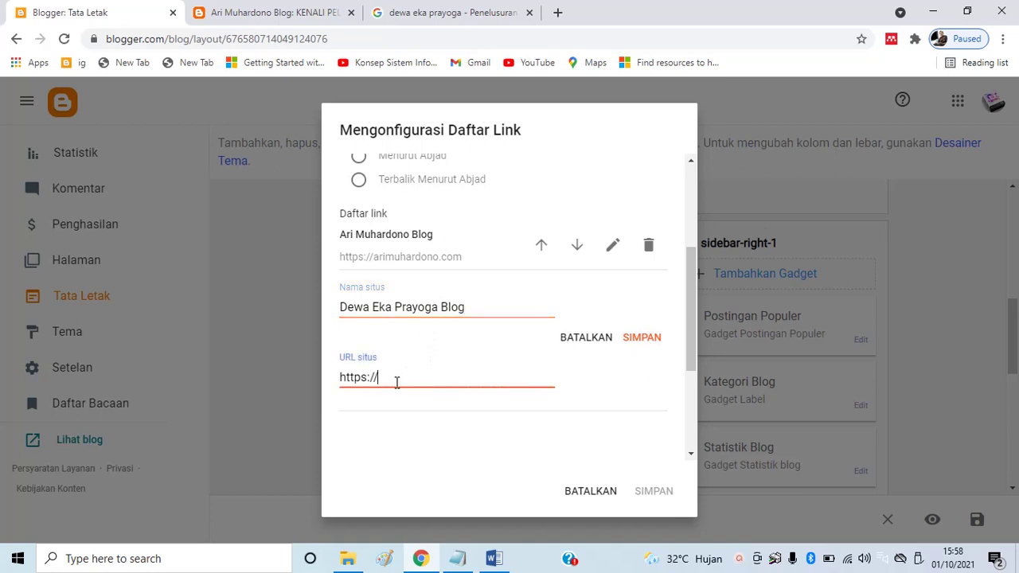
text(dewaekaprayoga.com)
click(638, 341)
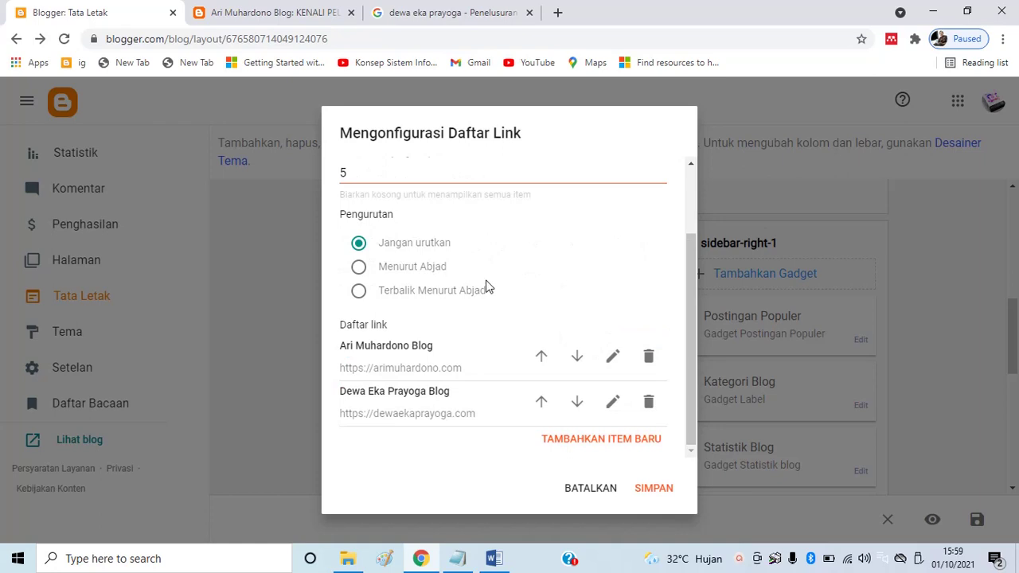
click(665, 492)
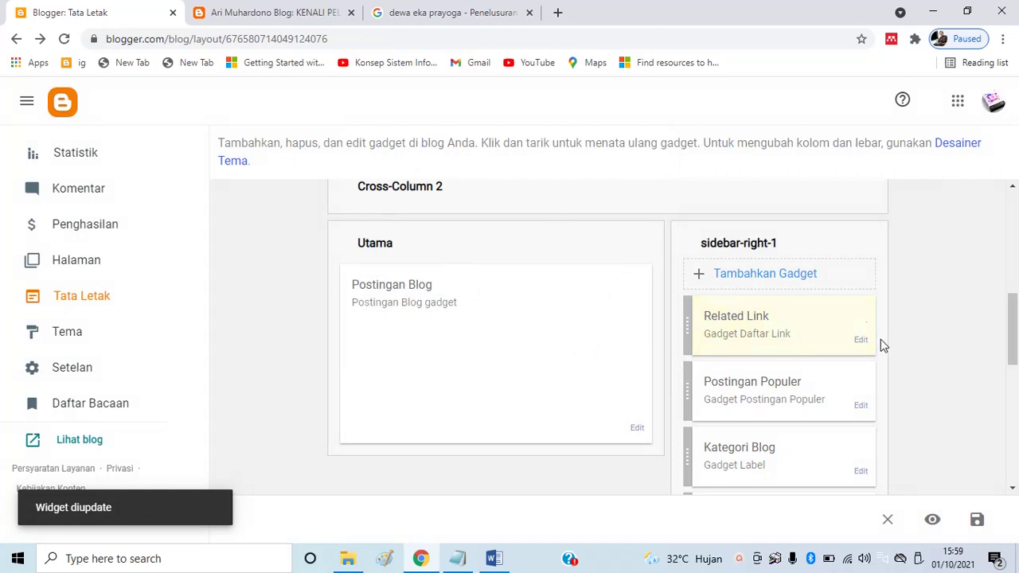
Reopen the Related Link gadget's configuration and review its title, item count, sorting and link entries
click(861, 340)
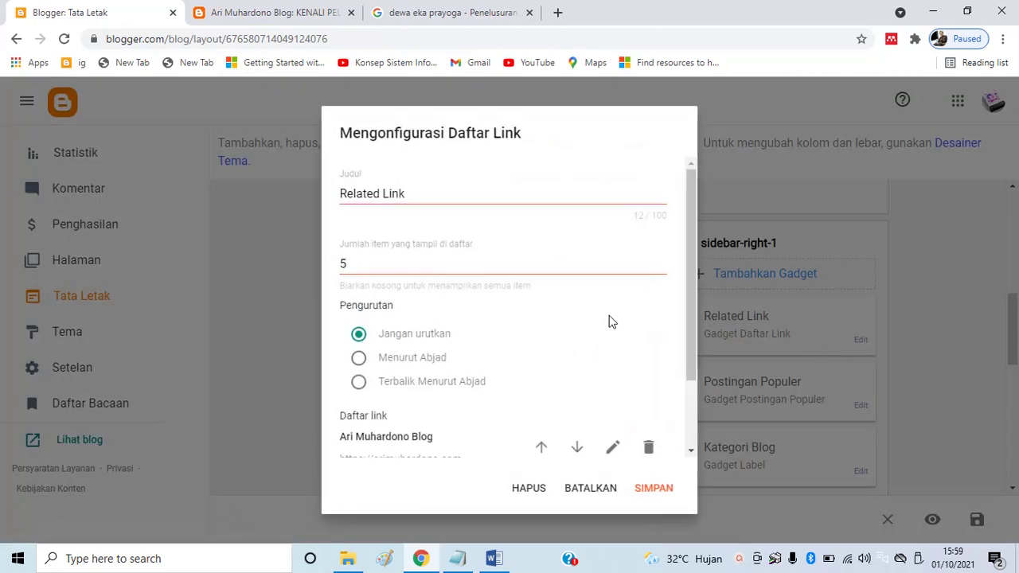
drag(696, 318, 692, 413)
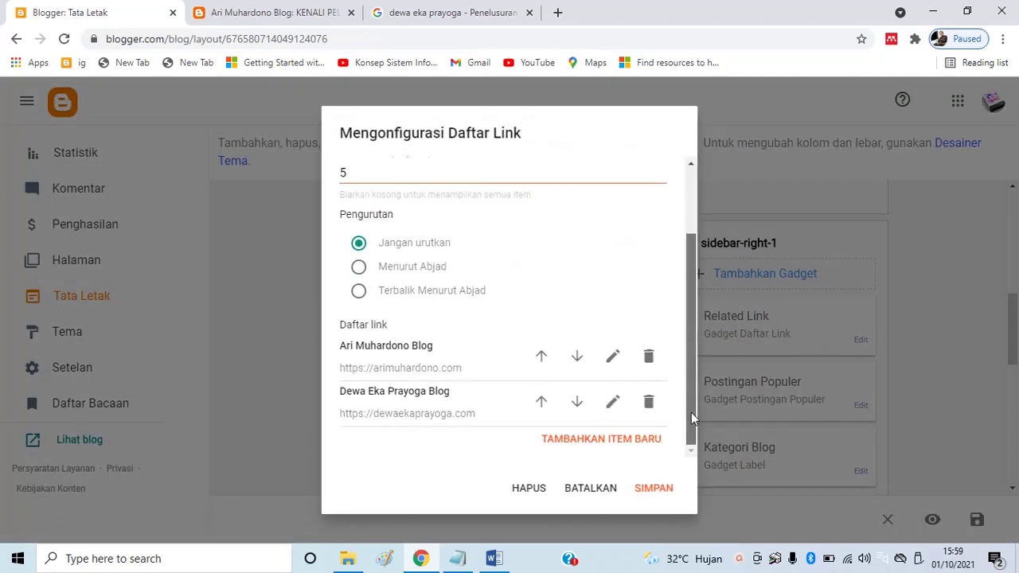
scroll(674, 321, up, 3)
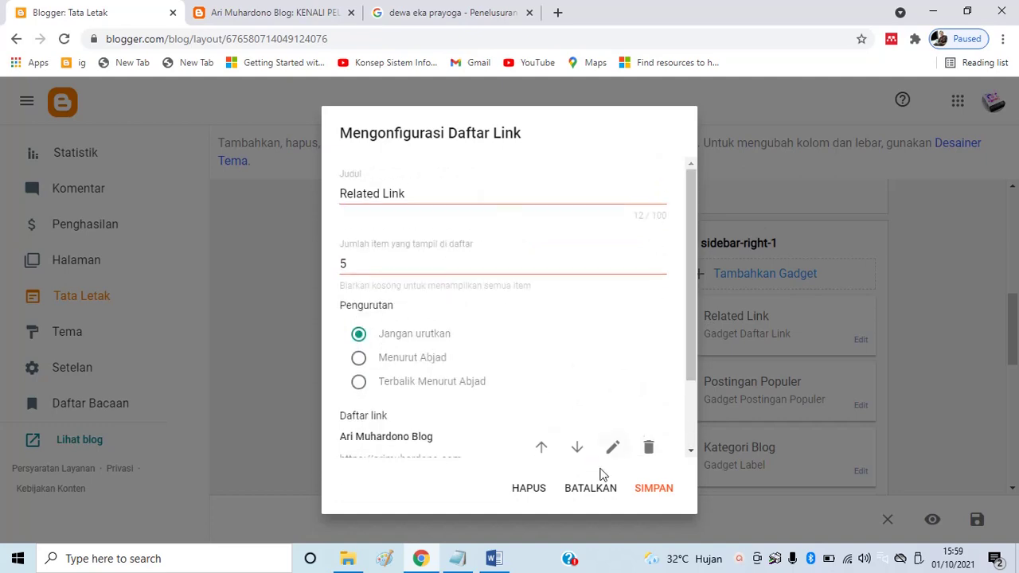
Save the Related Link gadget and reload the blog page to check the link list in the sidebar
click(653, 489)
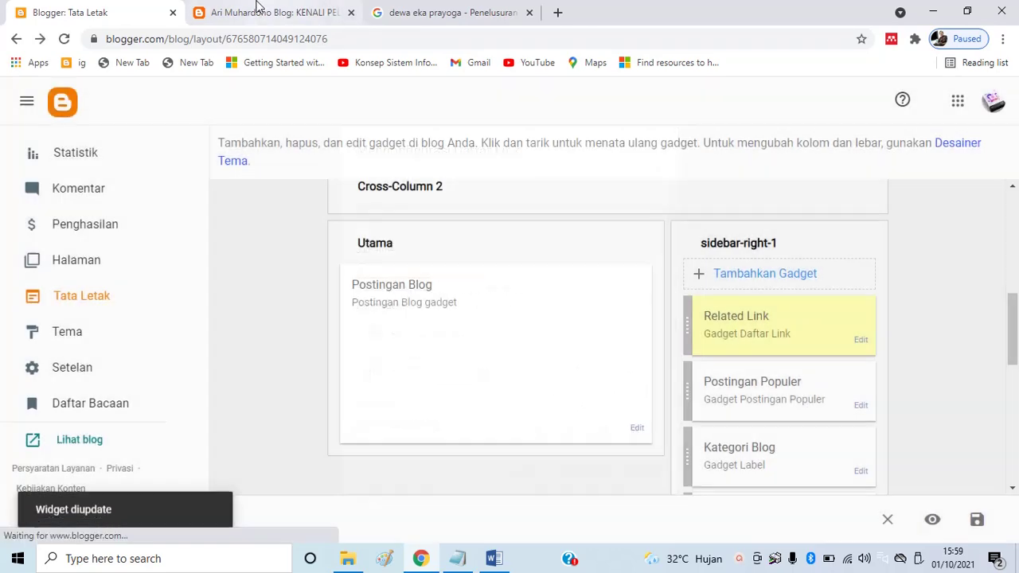
click(256, 7)
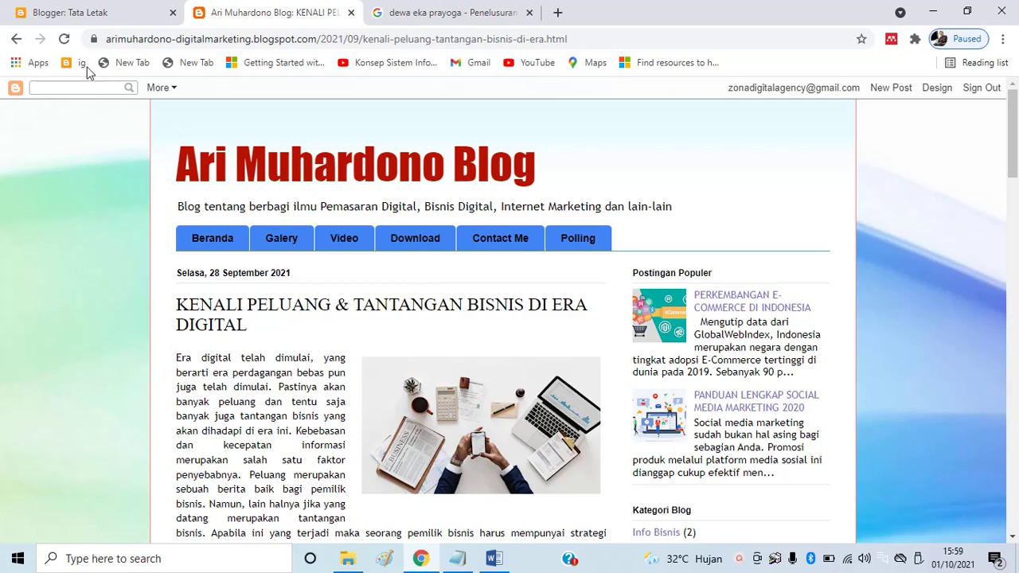
click(64, 40)
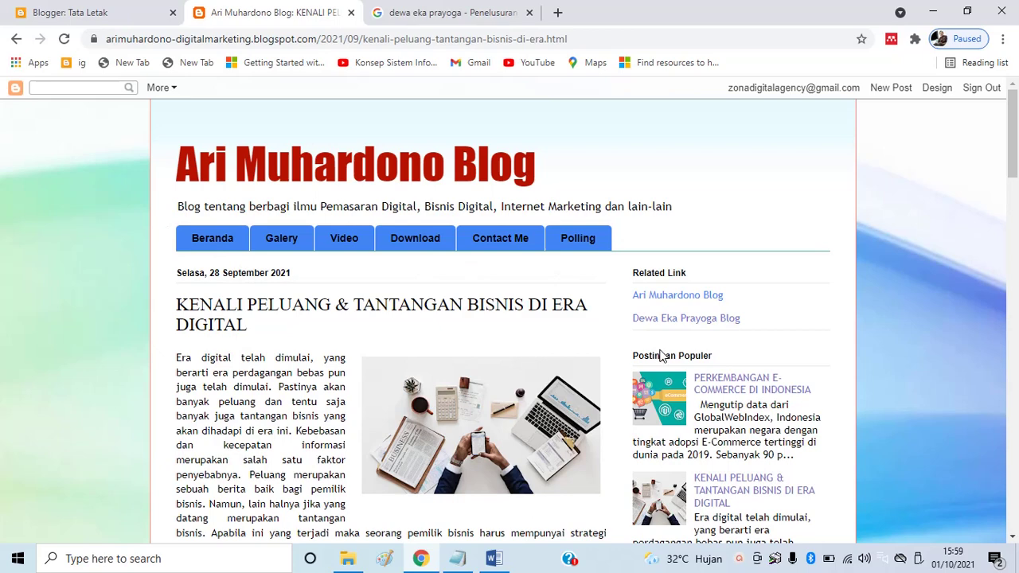
Test the "Ari Muhardono Blog" related link, retry loading arimuhardono.com and look over its home page, and return to the blog post
click(651, 301)
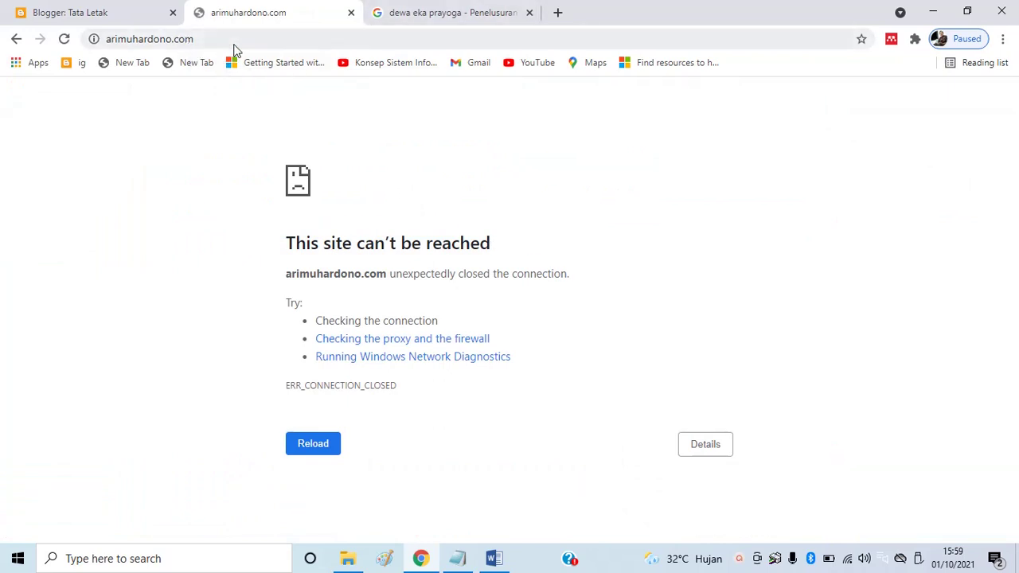
click(271, 42)
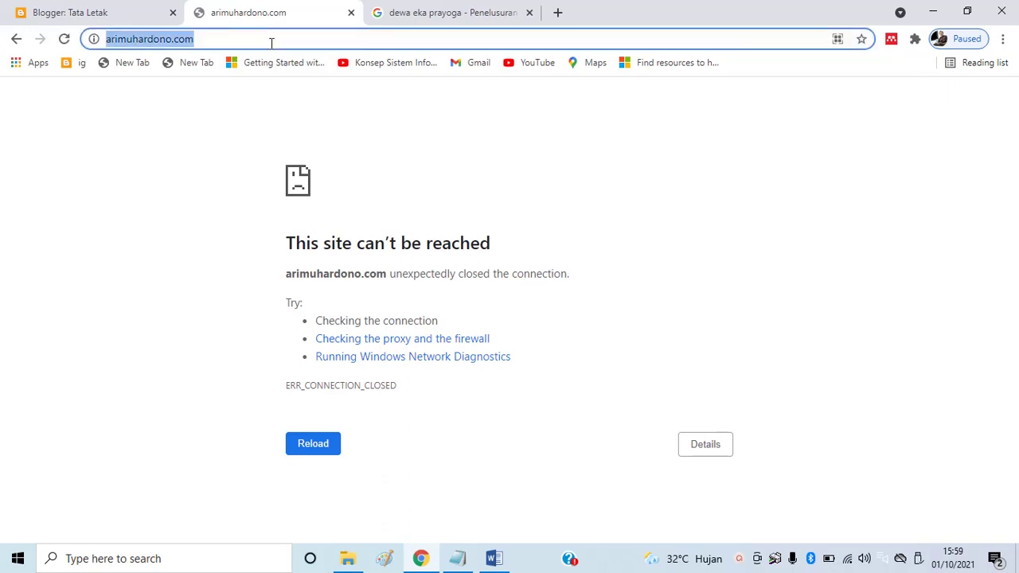
key(Return)
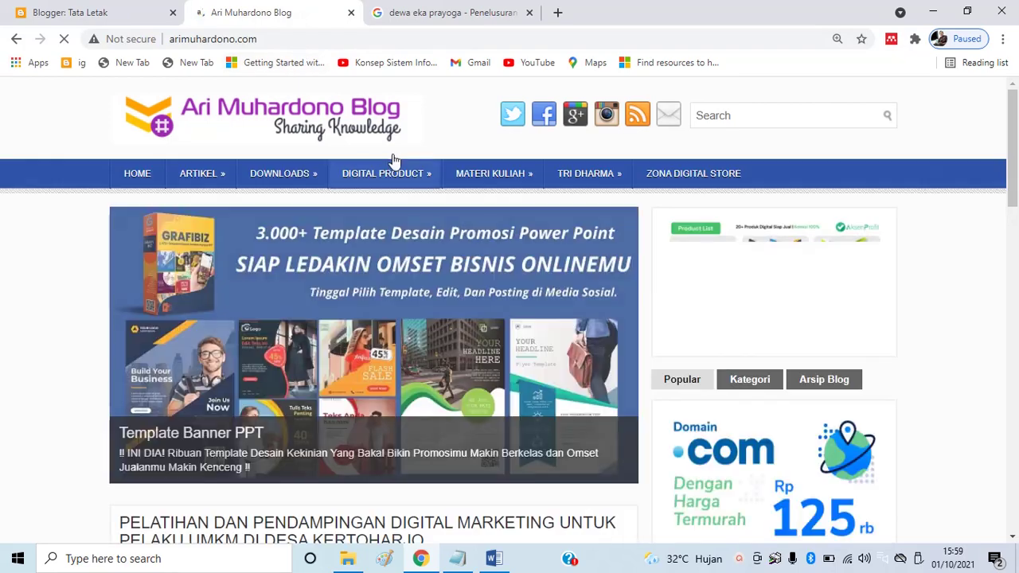
scroll(792, 415, down, 1)
scroll(793, 417, down, 2)
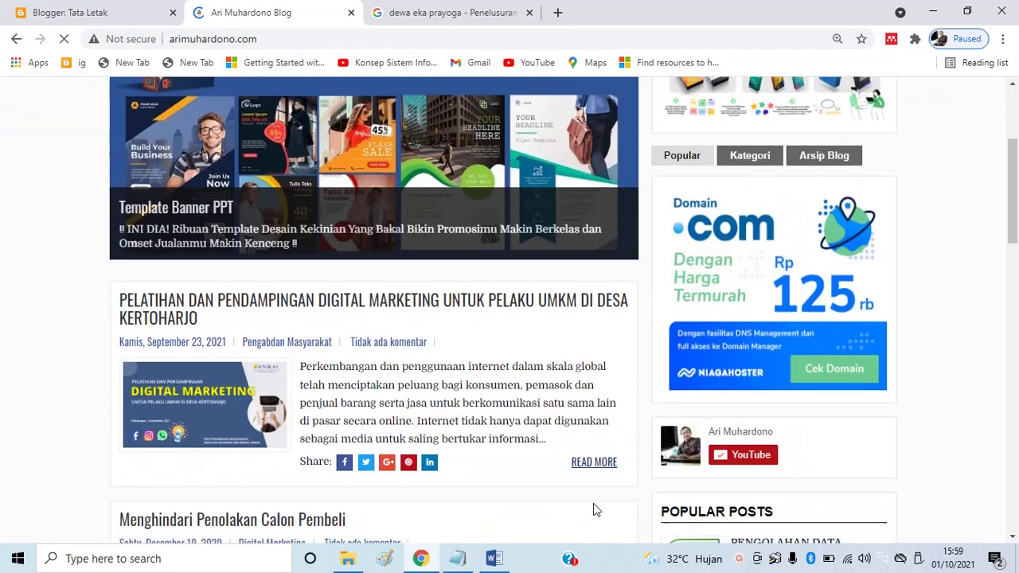
scroll(593, 503, up, 3)
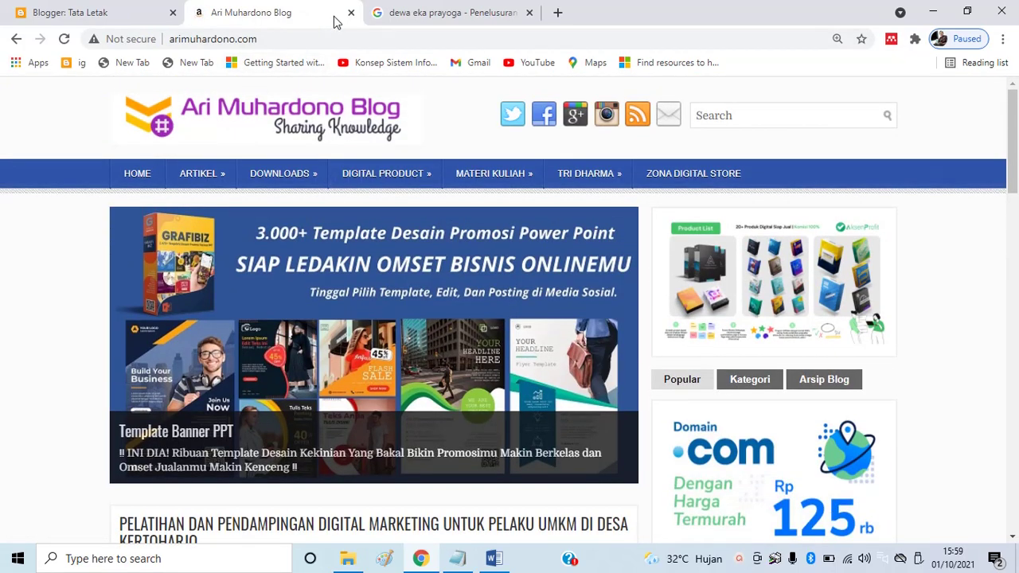
click(16, 38)
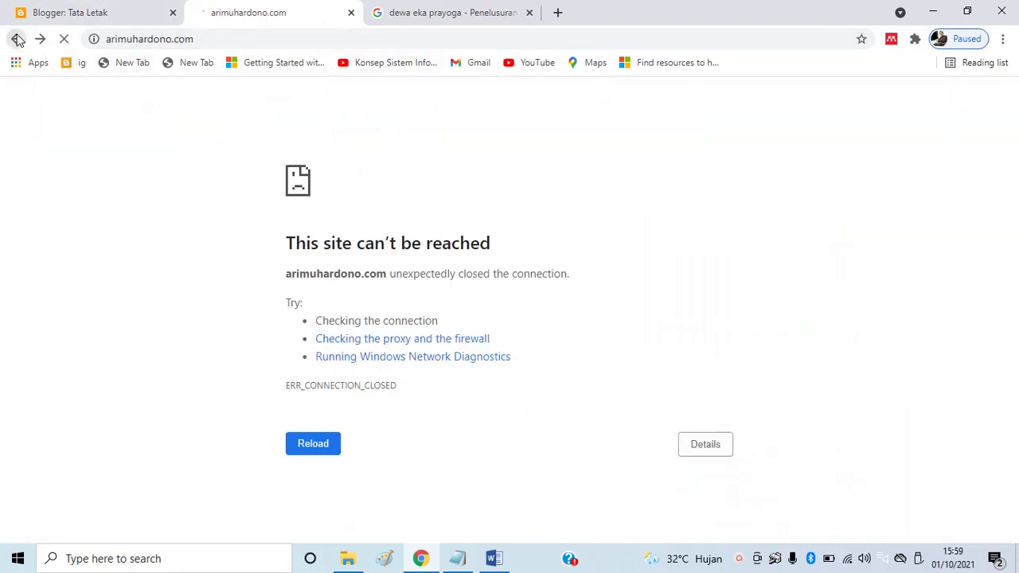
click(17, 39)
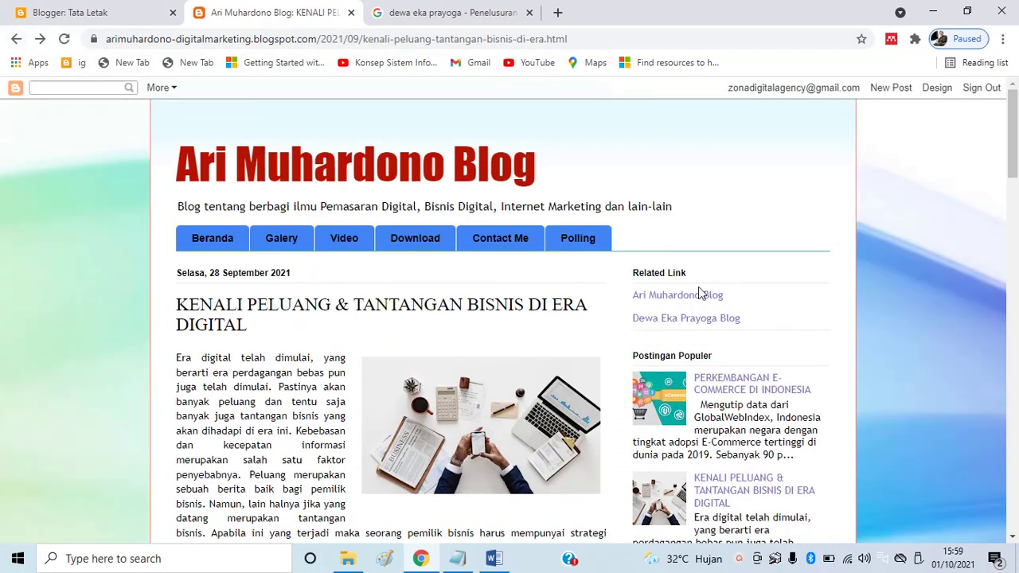
Test the "Dewa Eka Prayoga Blog" related link and look over the site it opens
click(663, 319)
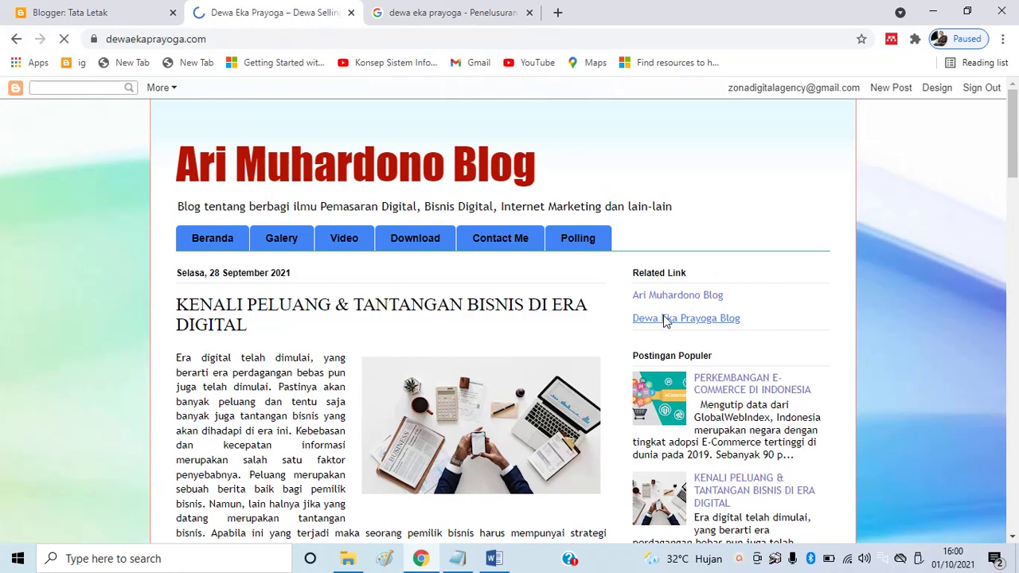
scroll(521, 263, down, 5)
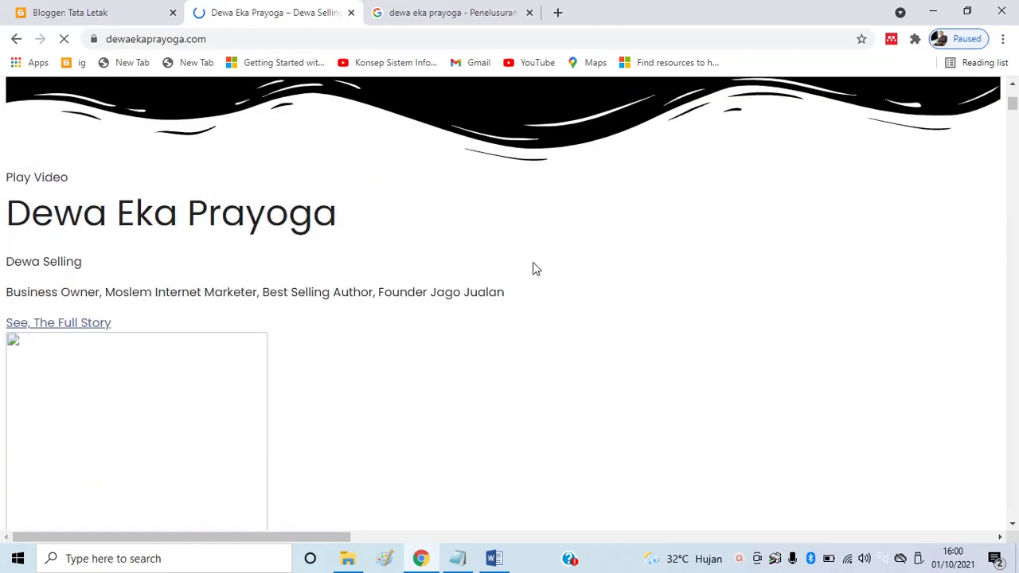
scroll(439, 245, up, 4)
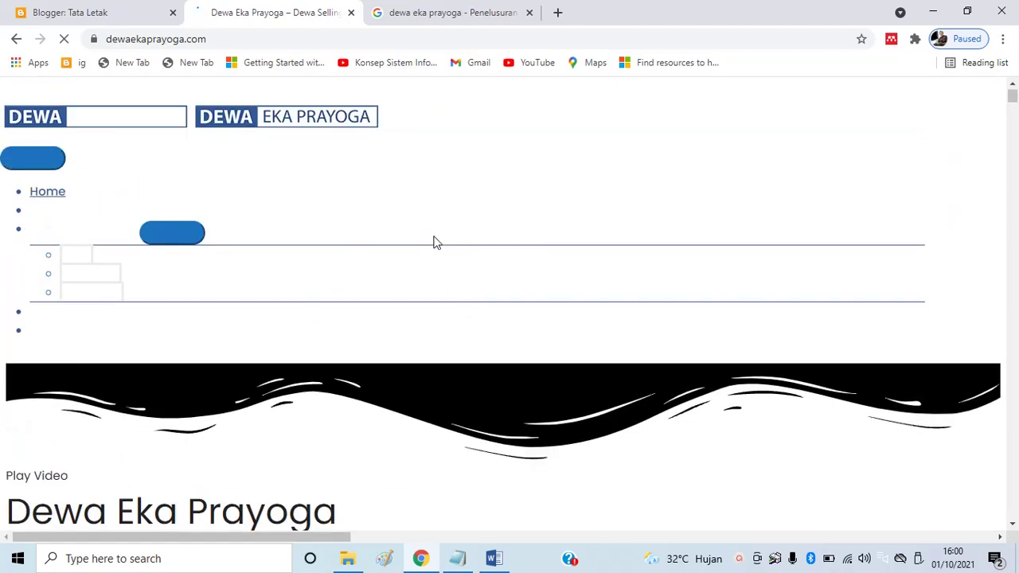
scroll(391, 235, down, 3)
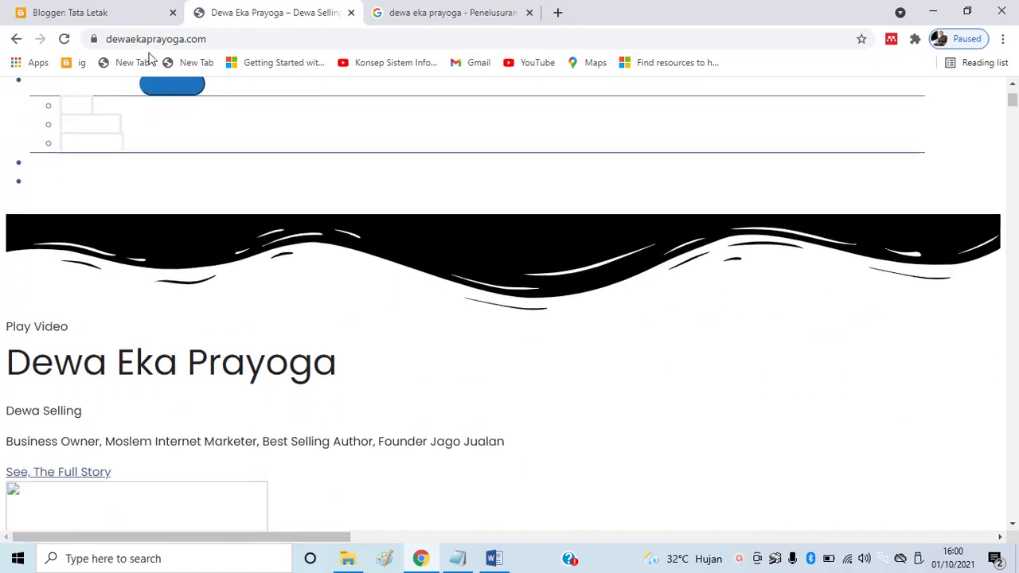
Review the gadgets in the Blogger layout and close the linked website and Google search tabs
click(124, 19)
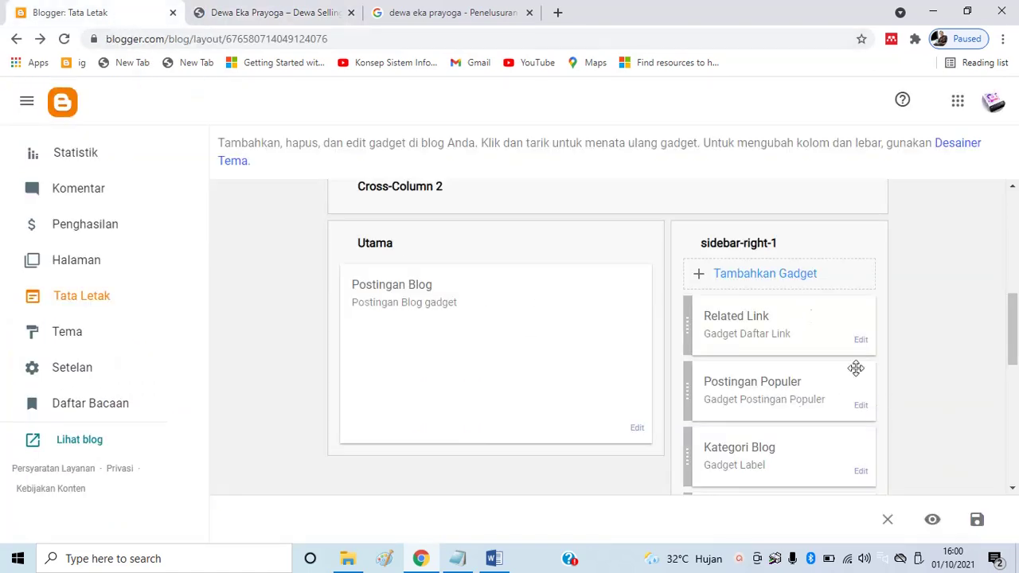
scroll(896, 396, up, 5)
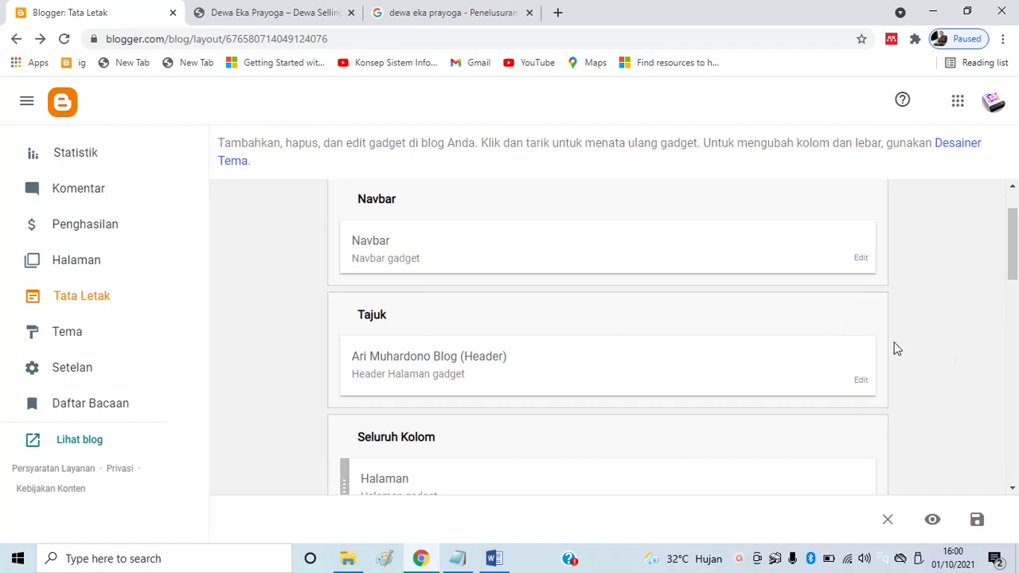
scroll(894, 347, down, 4)
scroll(842, 372, down, 3)
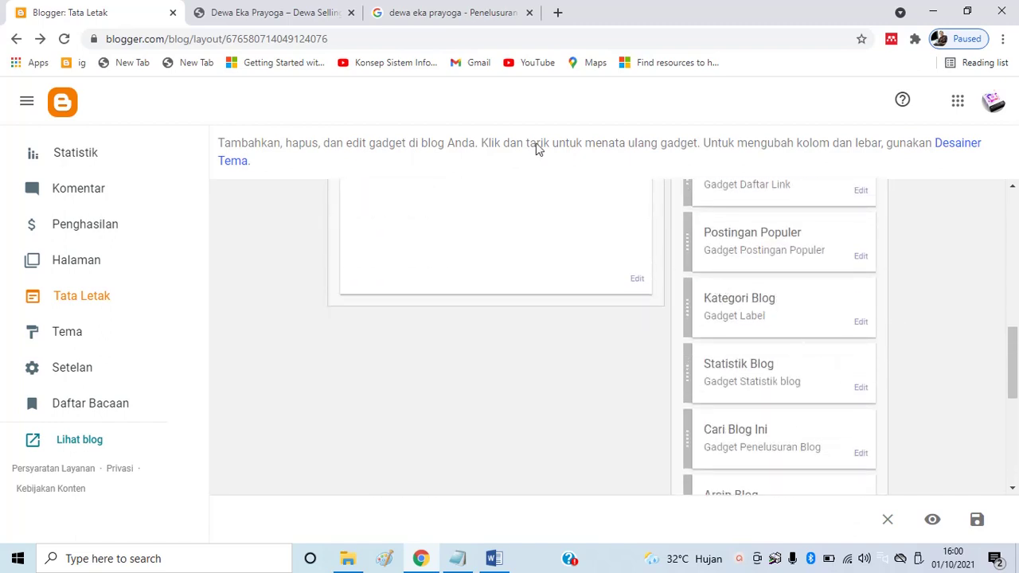
click(318, 8)
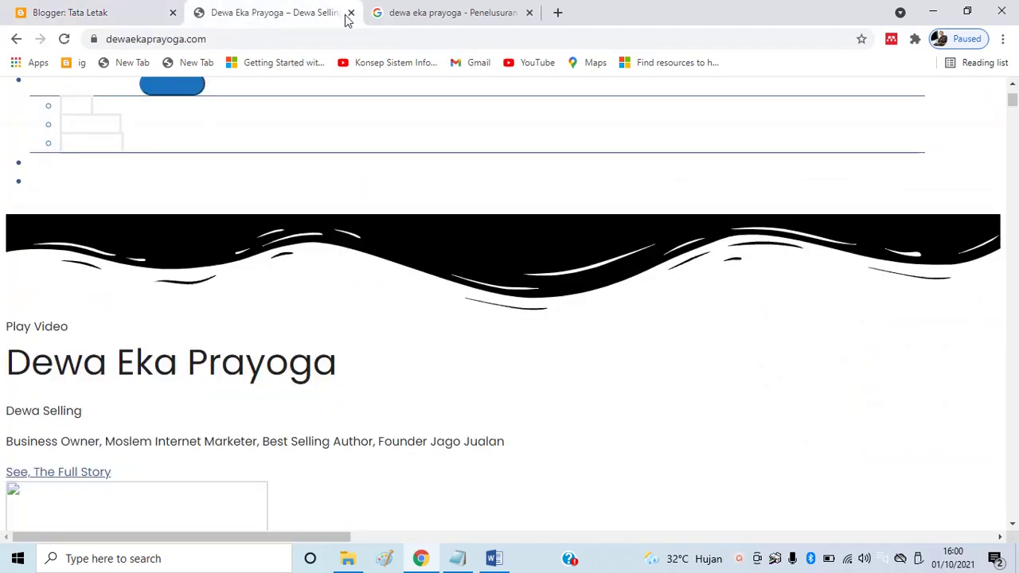
click(351, 13)
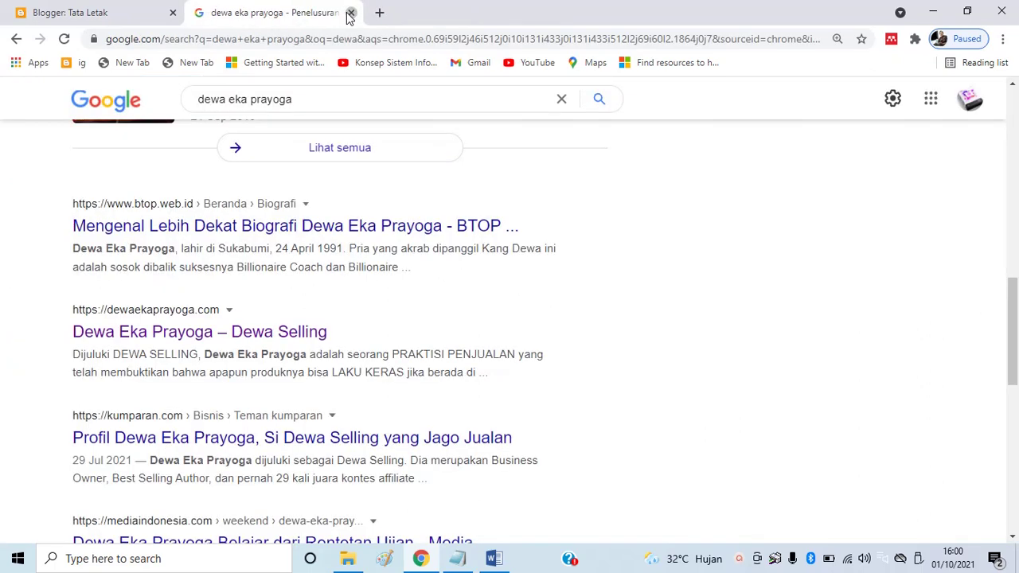
click(350, 13)
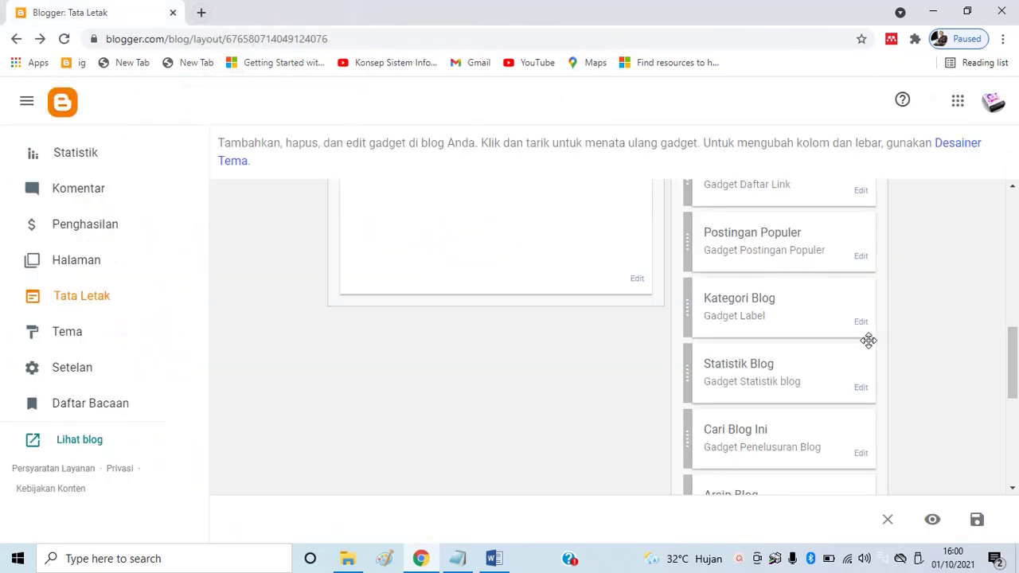
Switch to the Notepad outline, look up the remaining gadgets, highlight "Feed" and return to the Blogger layout
scroll(869, 341, down, 2)
click(458, 558)
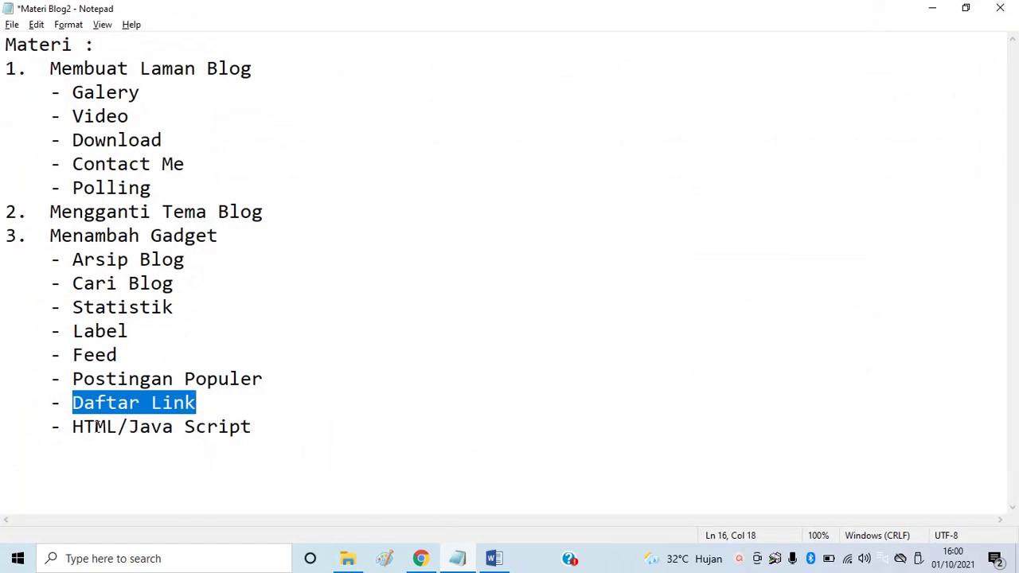
click(73, 425)
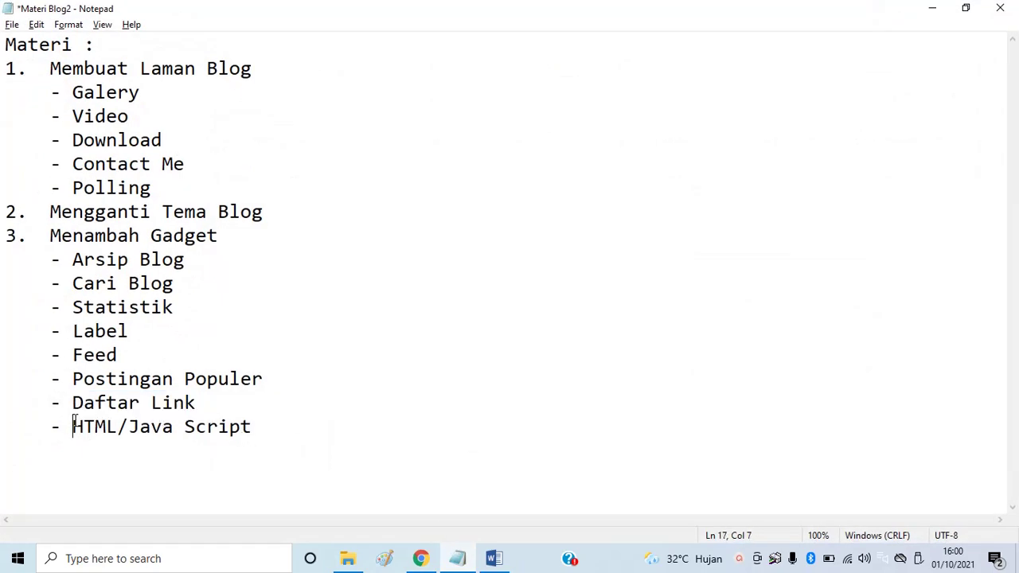
drag(73, 355, 141, 355)
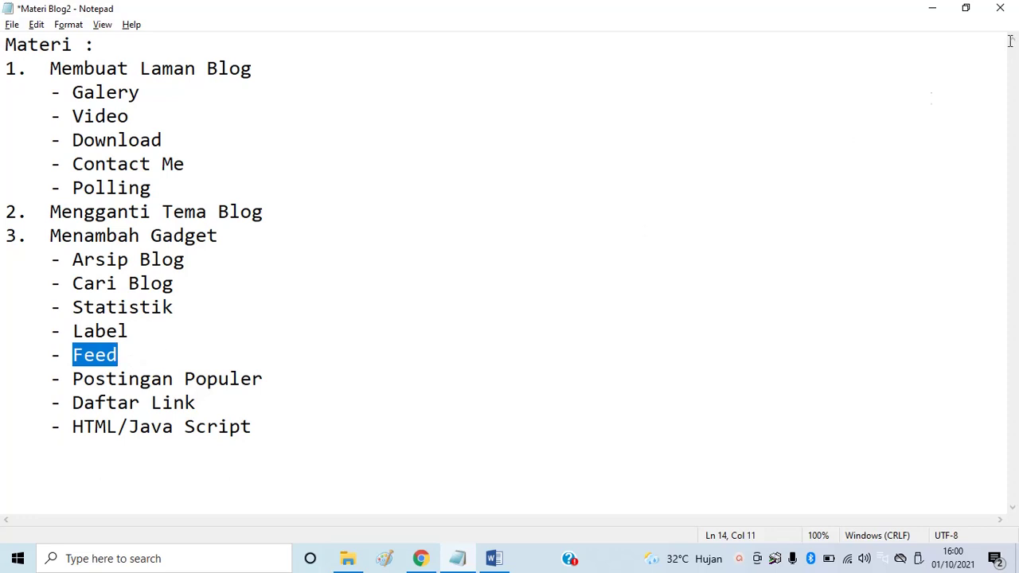
click(933, 8)
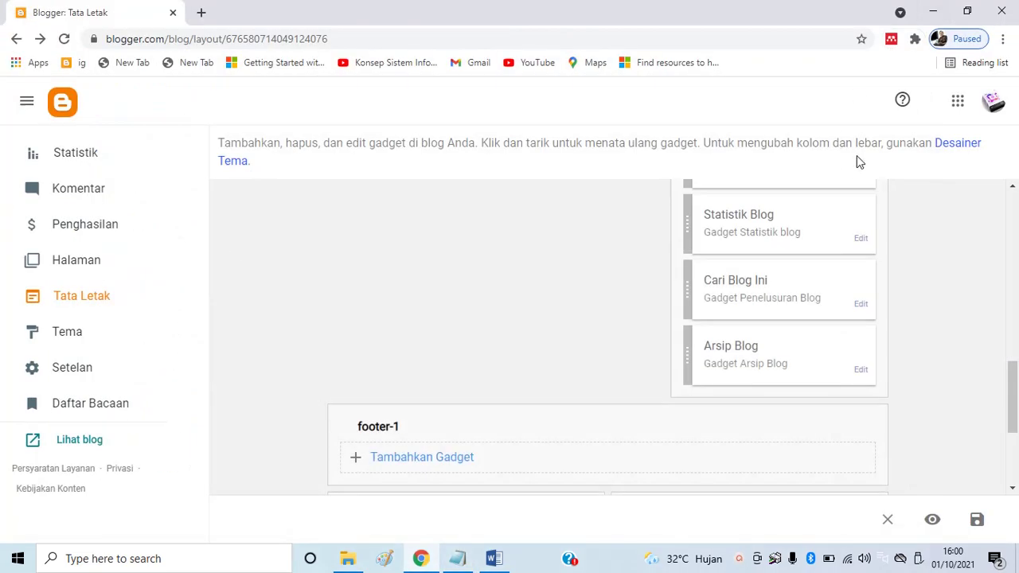
Start a new Feed gadget in the layout's footer area with arimuhardono.com as the feed URL
scroll(778, 276, down, 3)
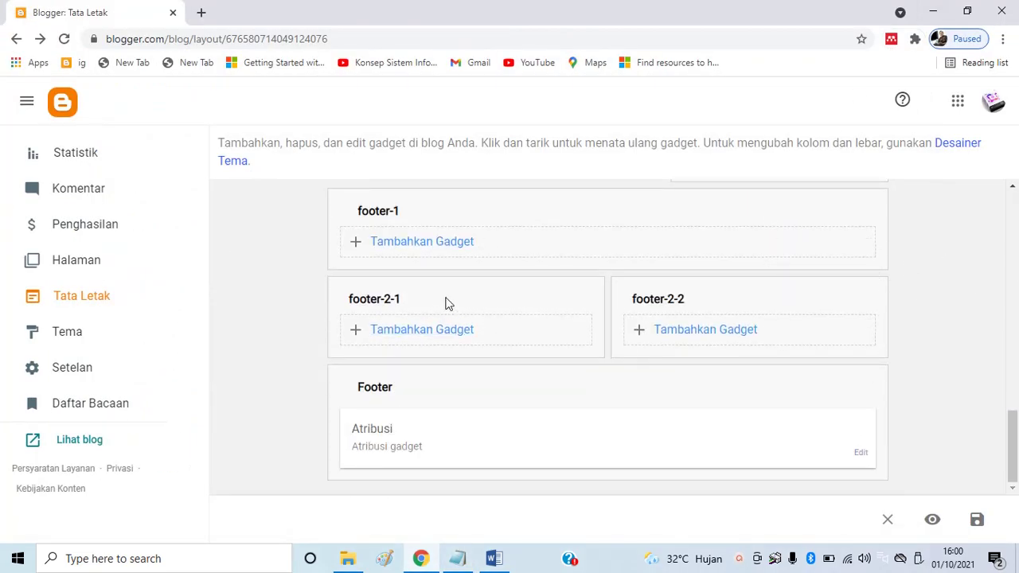
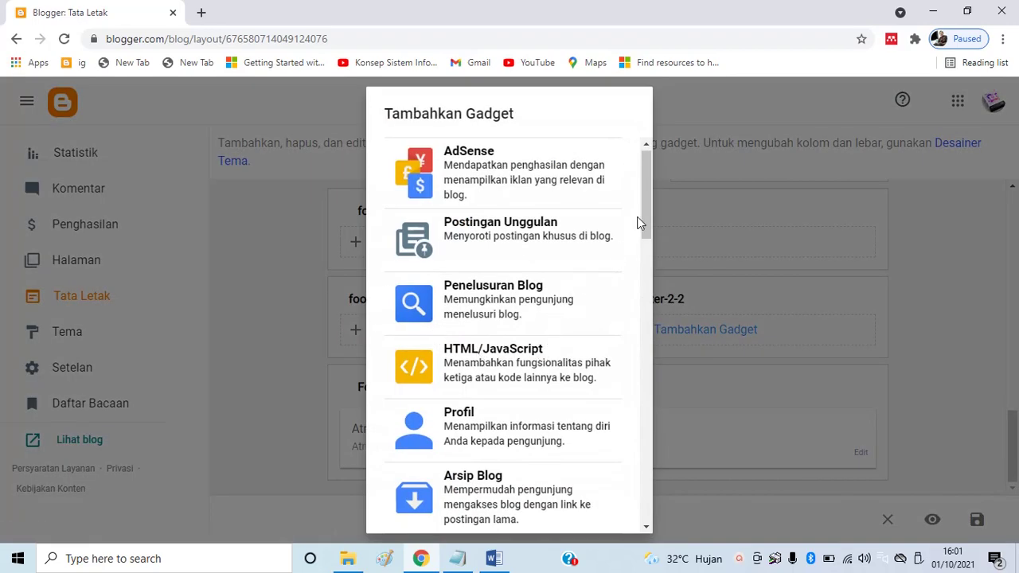
drag(652, 204, 596, 395)
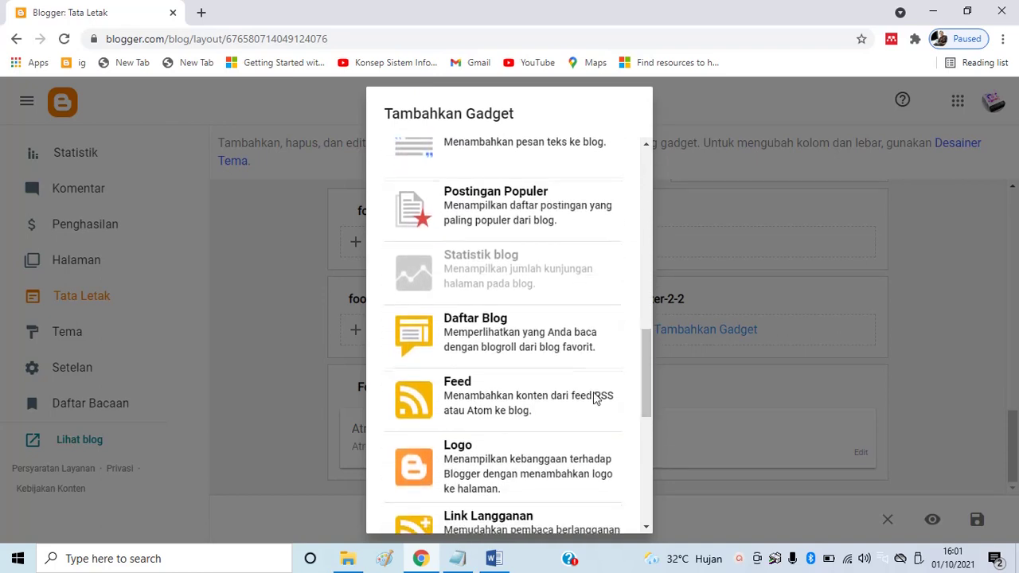
click(482, 402)
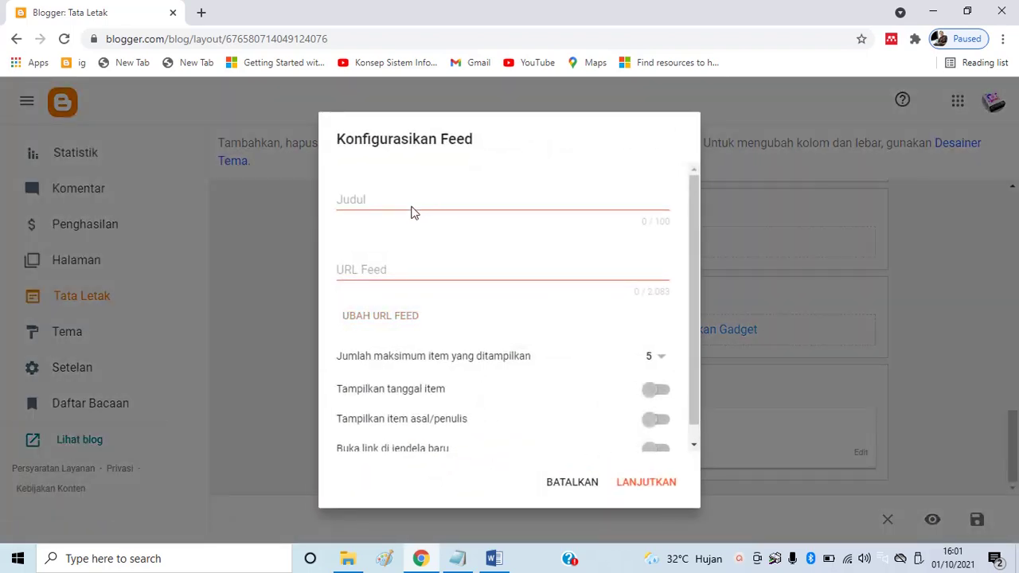
click(355, 272)
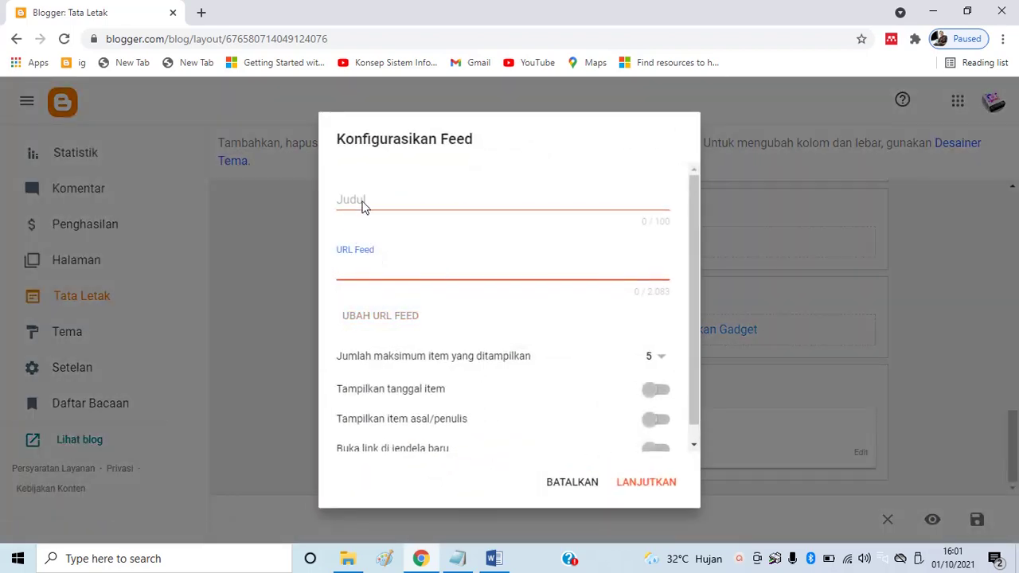
click(347, 271)
text(armuhardono.com)
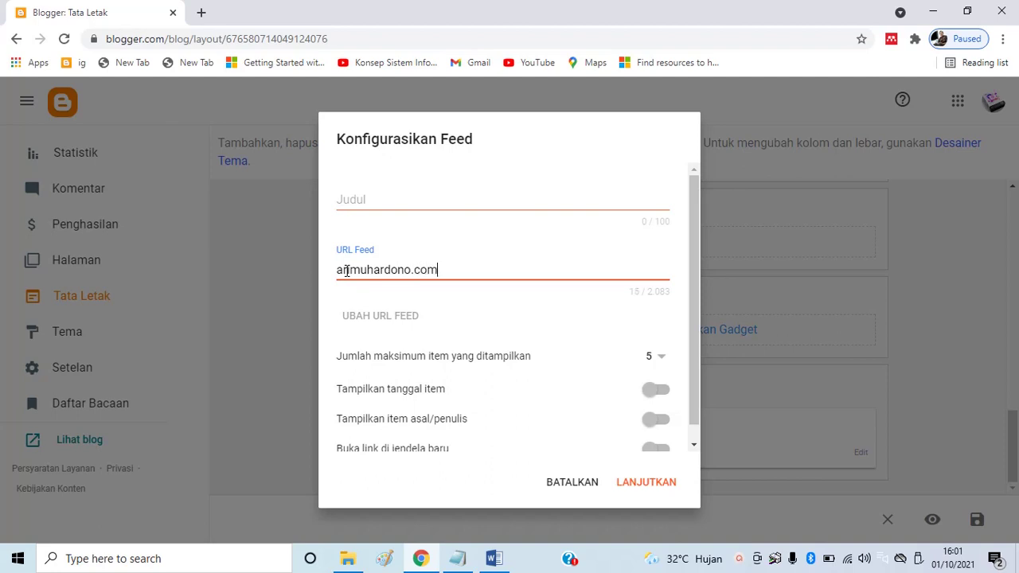
Fetch the feed, enable showing item dates and opening links in a new window, and save the Feed gadget
scroll(581, 355, down, 1)
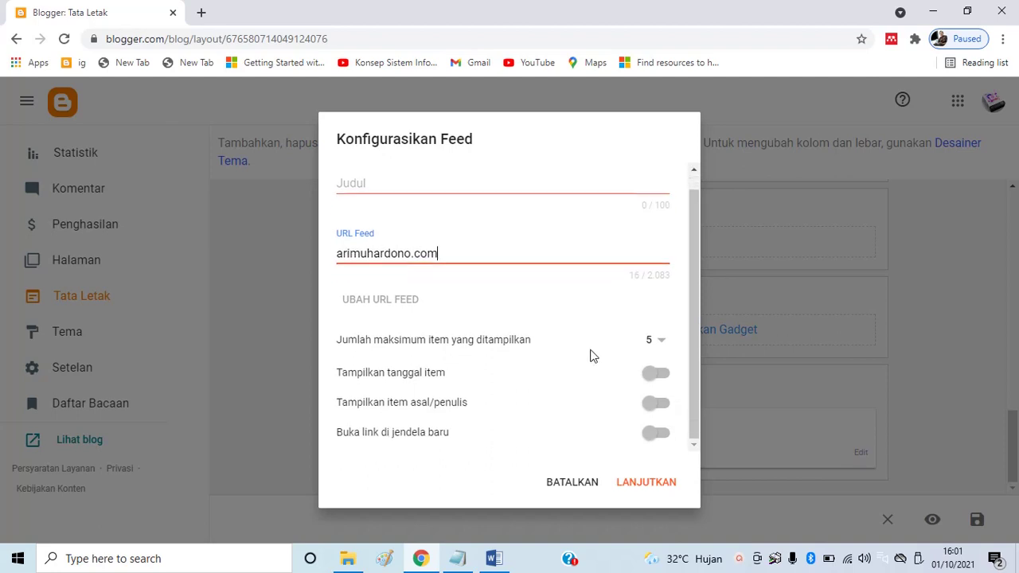
click(670, 382)
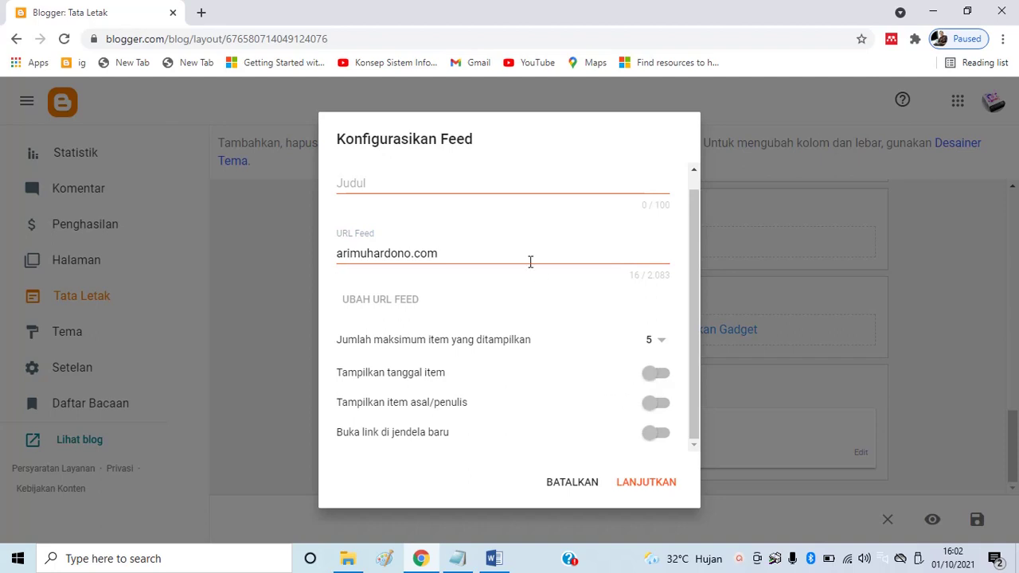
click(649, 484)
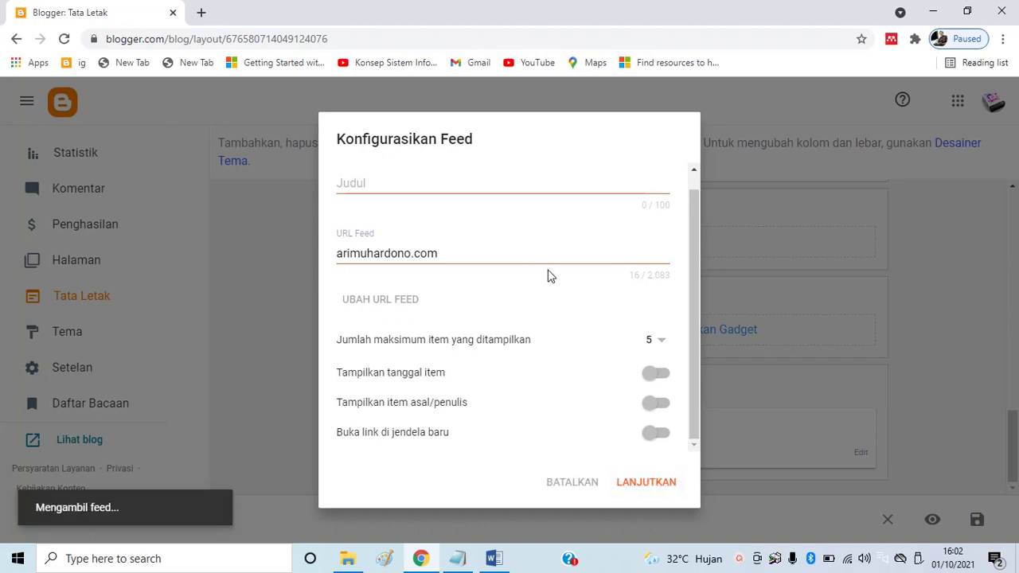
click(661, 381)
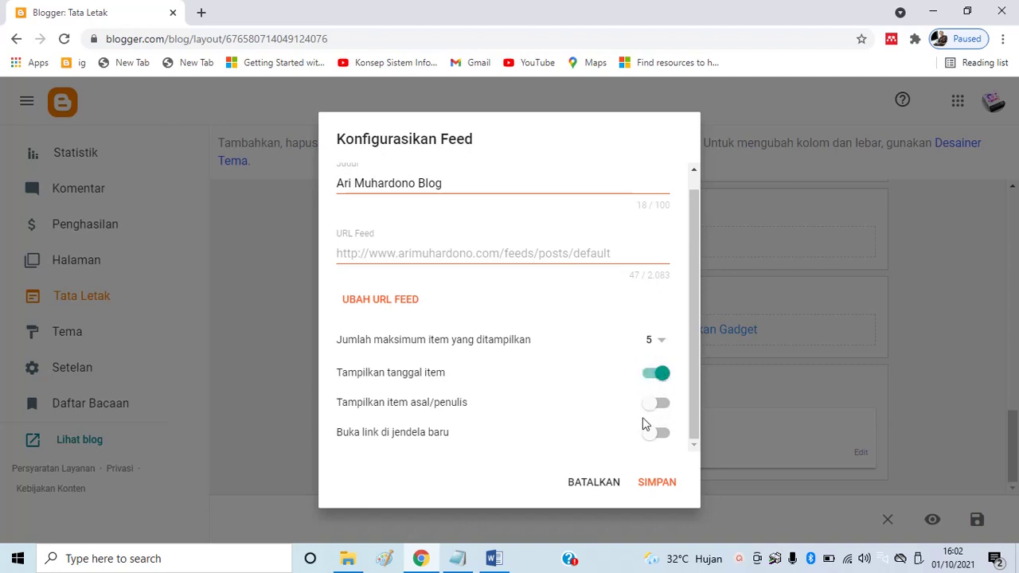
click(652, 436)
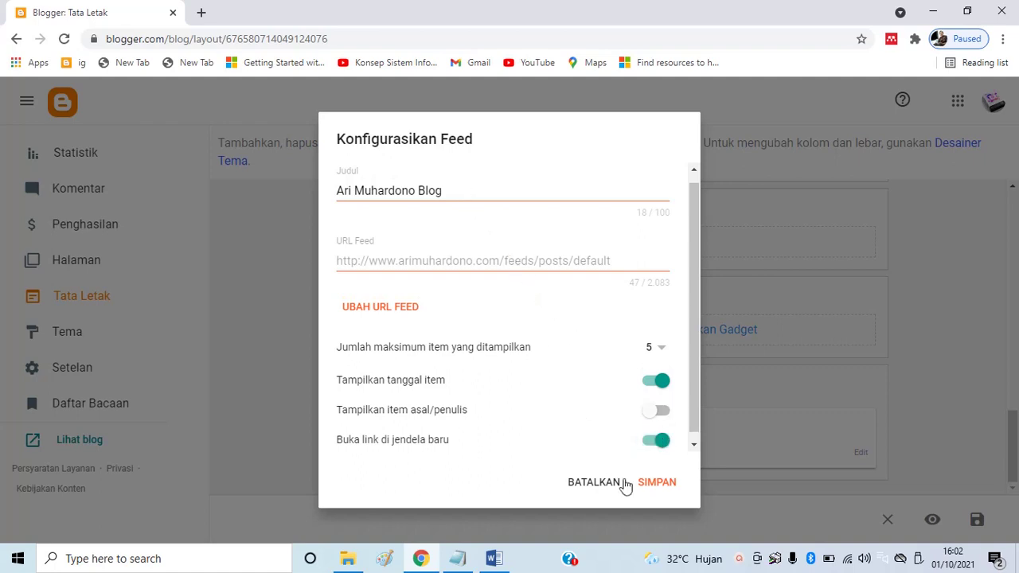
click(648, 486)
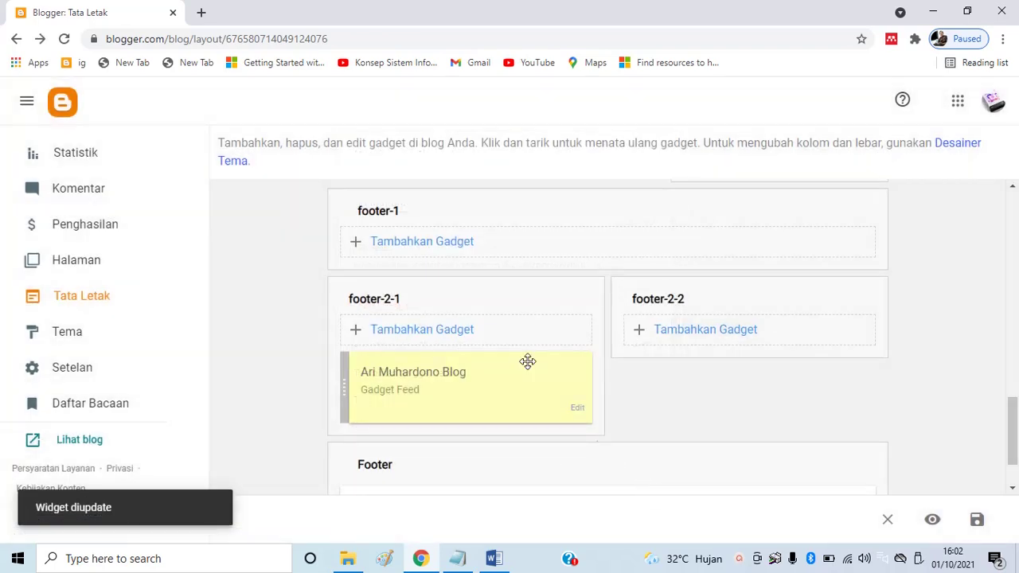
View the blog and check the new feed in its footer
scroll(319, 262, down, 2)
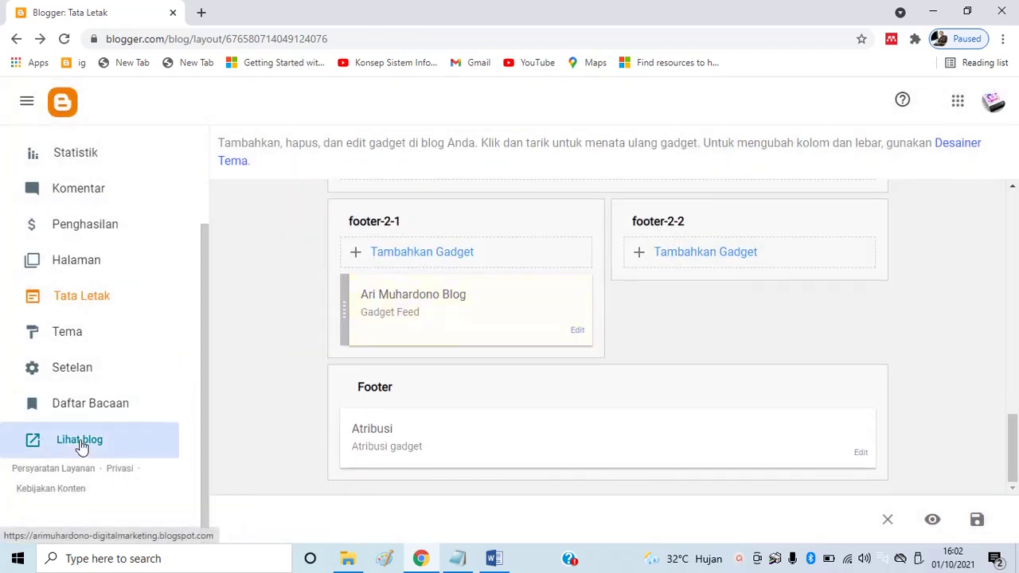
click(96, 436)
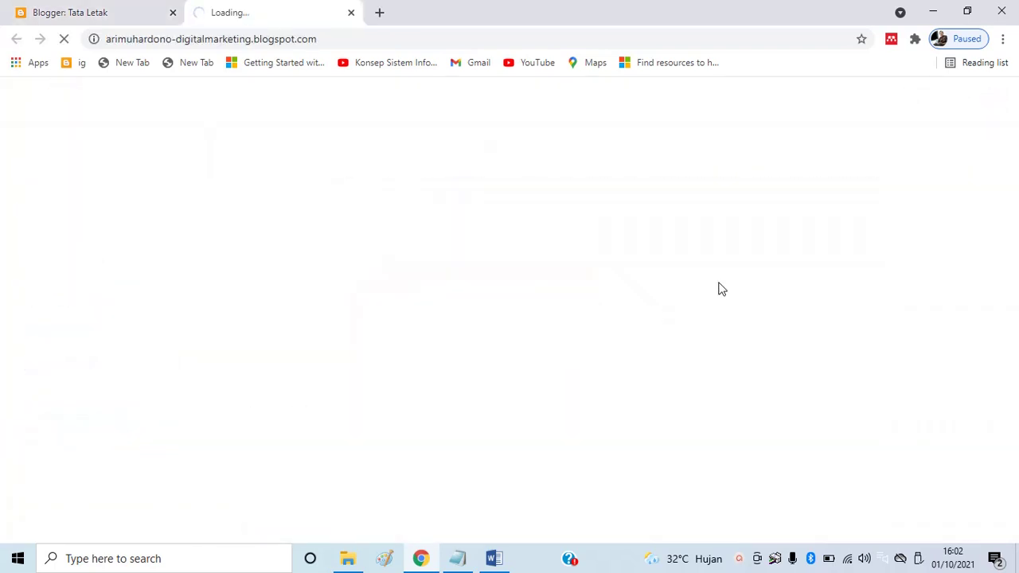
scroll(711, 299, down, 15)
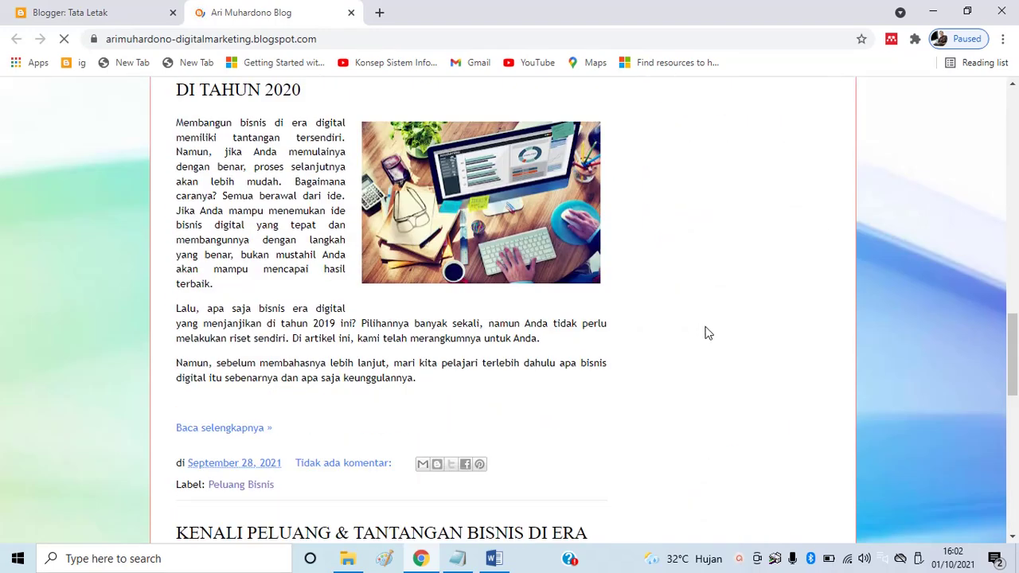
scroll(708, 332, down, 10)
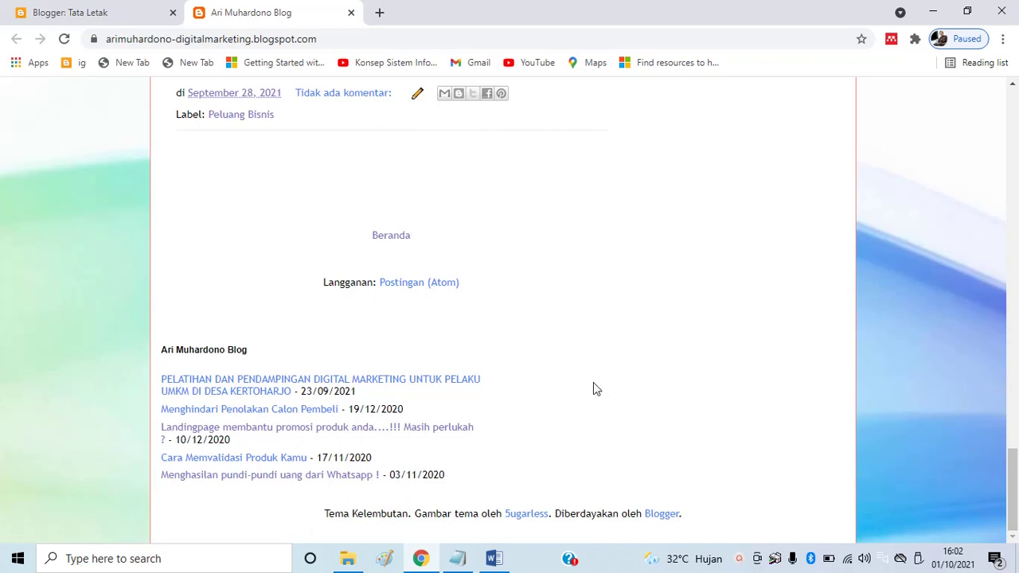
Return to the Blogger layout and start a Feed gadget in footer-2-2 with sugeng.id as the feed URL
click(123, 14)
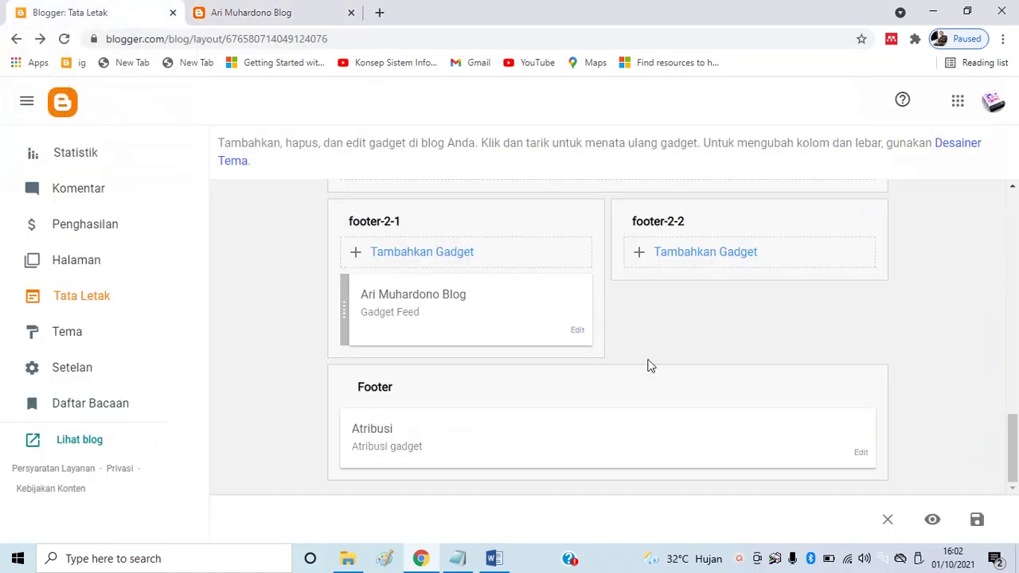
scroll(737, 274, up, 2)
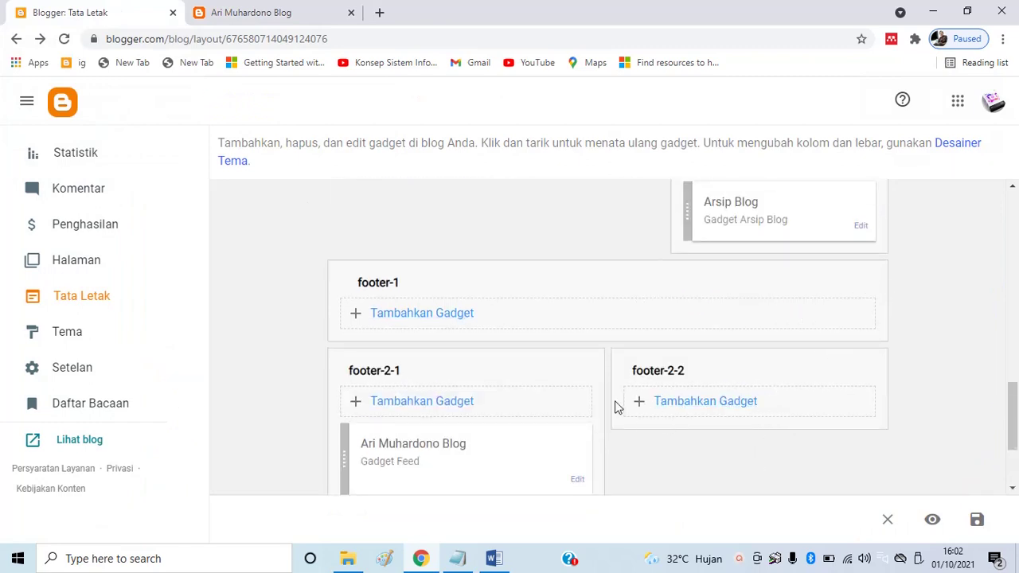
click(695, 404)
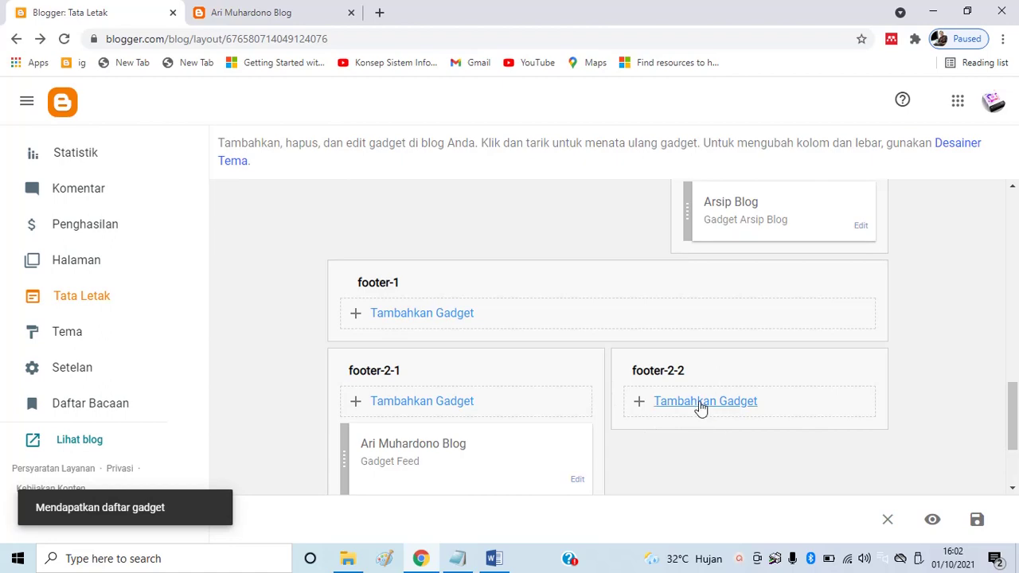
scroll(530, 414, down, 1)
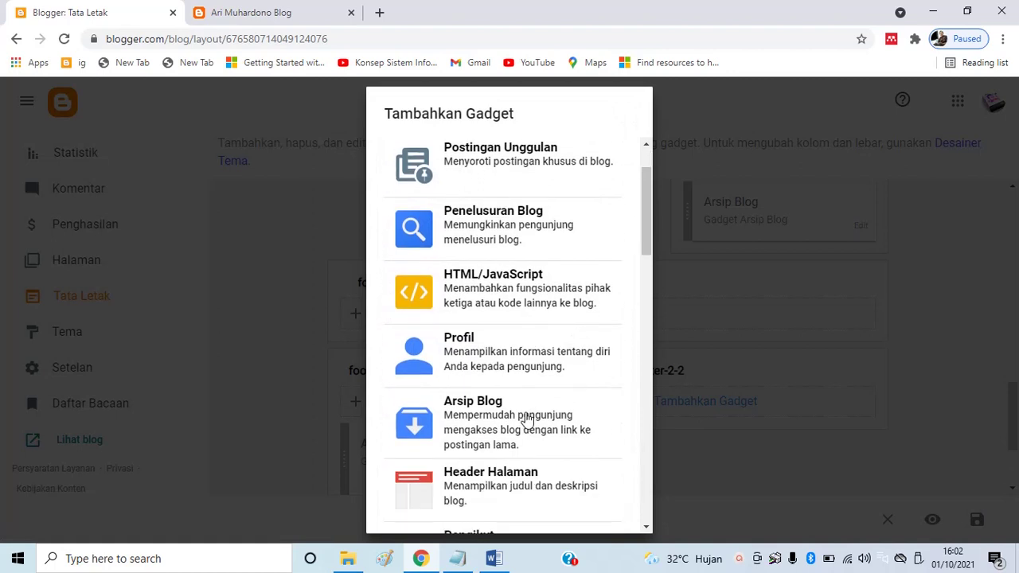
scroll(528, 421, up, 1)
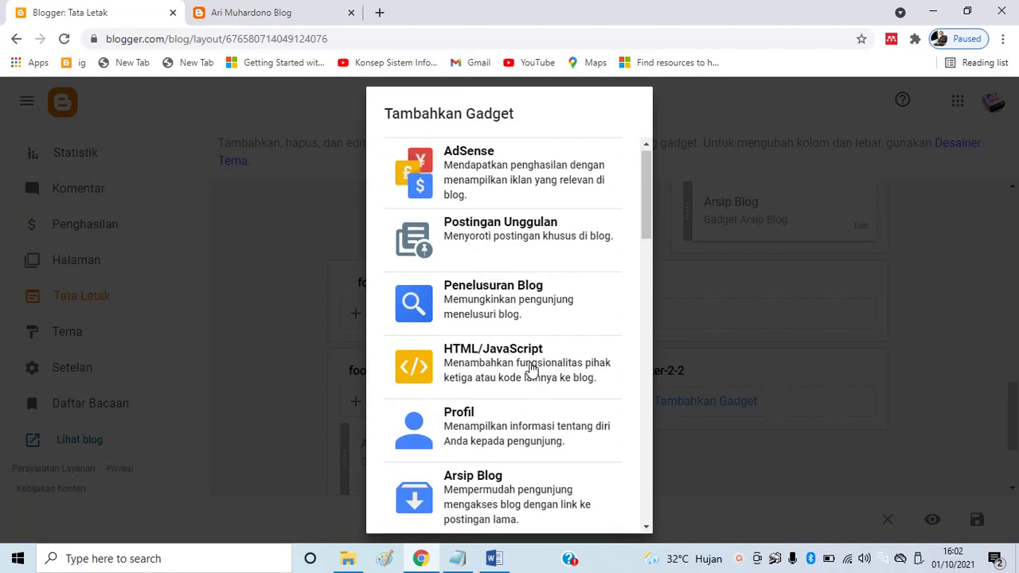
scroll(531, 366, down, 1)
drag(645, 232, 642, 398)
click(465, 406)
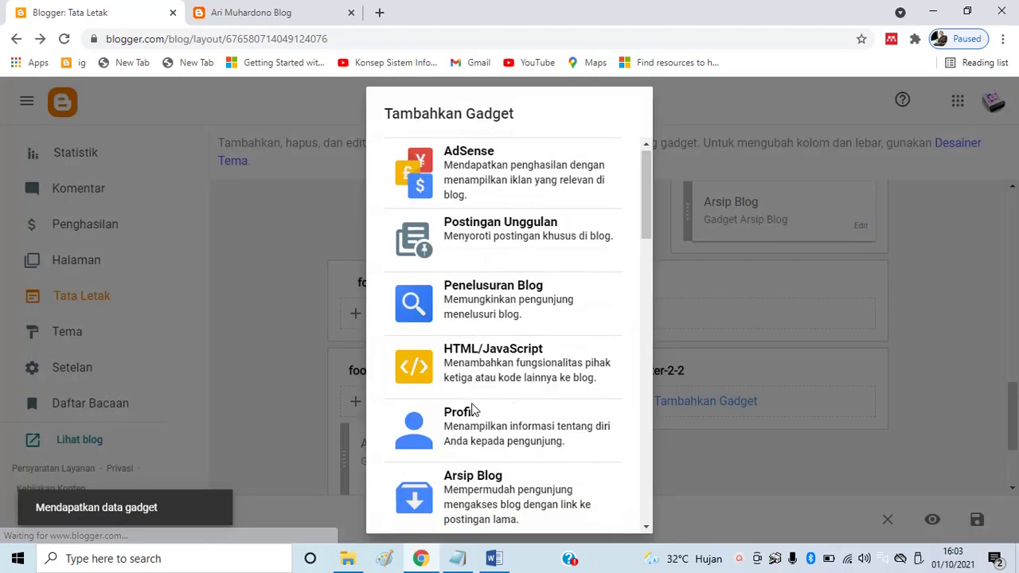
click(418, 270)
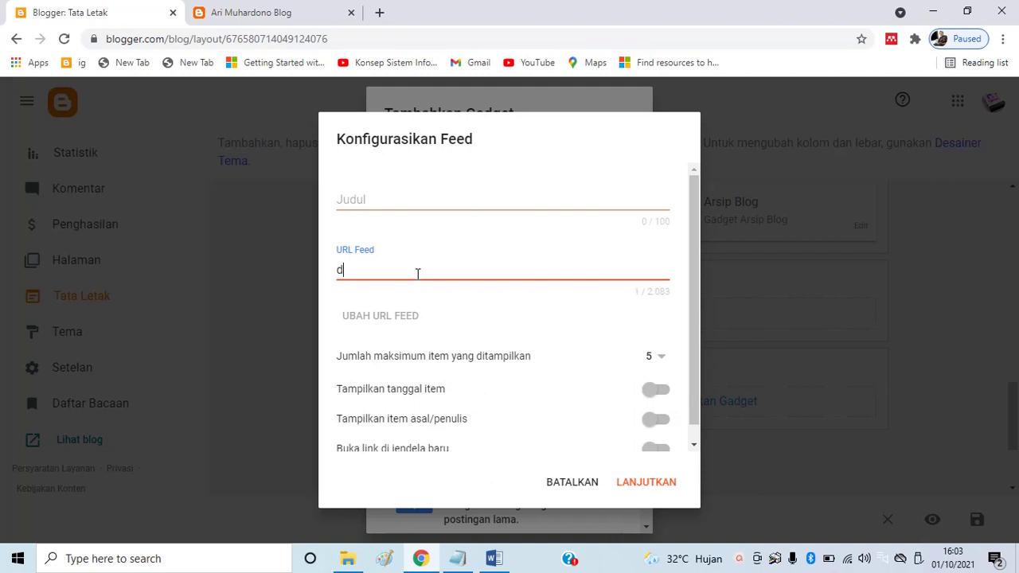
text(sugeng.i)
Fetch the sugeng.id feed, enable item dates and opening links in a new window, save it and close the gadget list
click(639, 483)
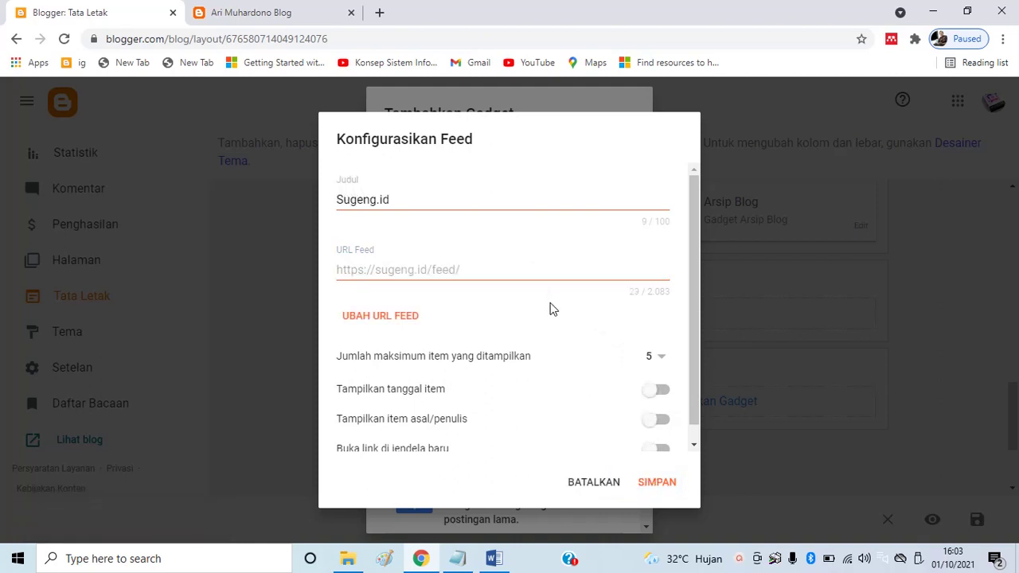
click(665, 390)
click(664, 452)
click(672, 483)
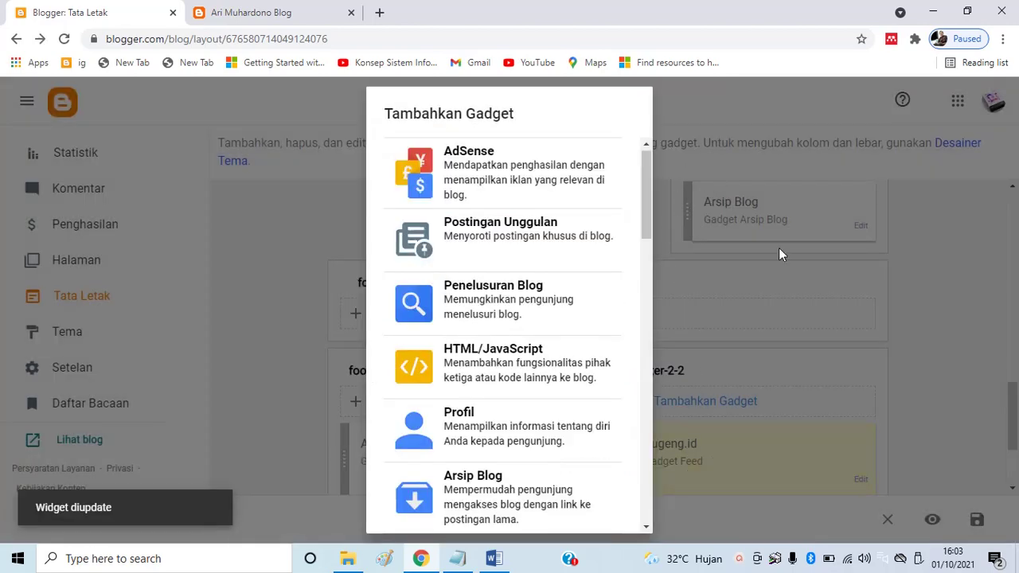
click(875, 304)
View the blog again and check how both feeds appear side by side in the footer
scroll(307, 369, down, 2)
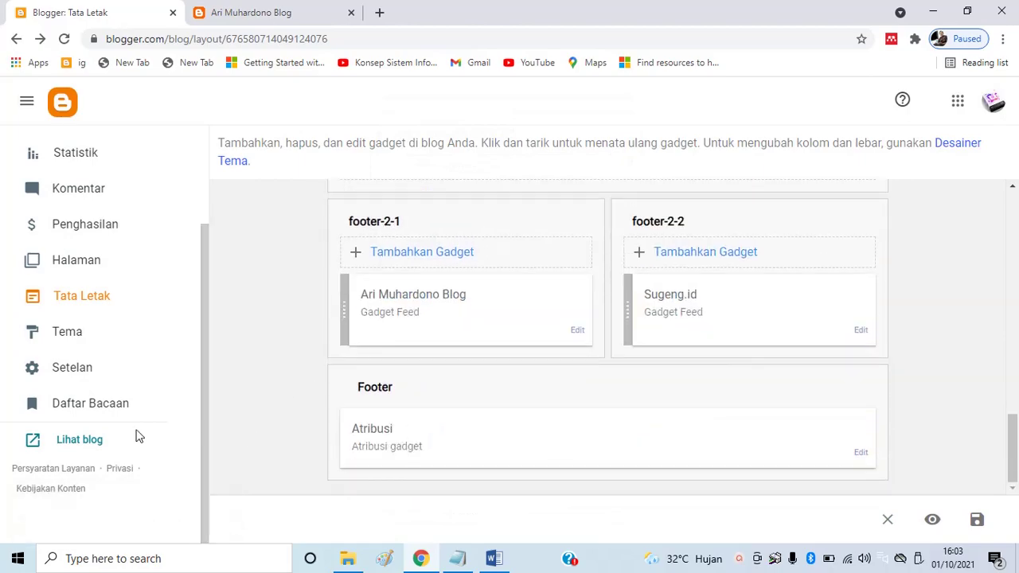
click(77, 439)
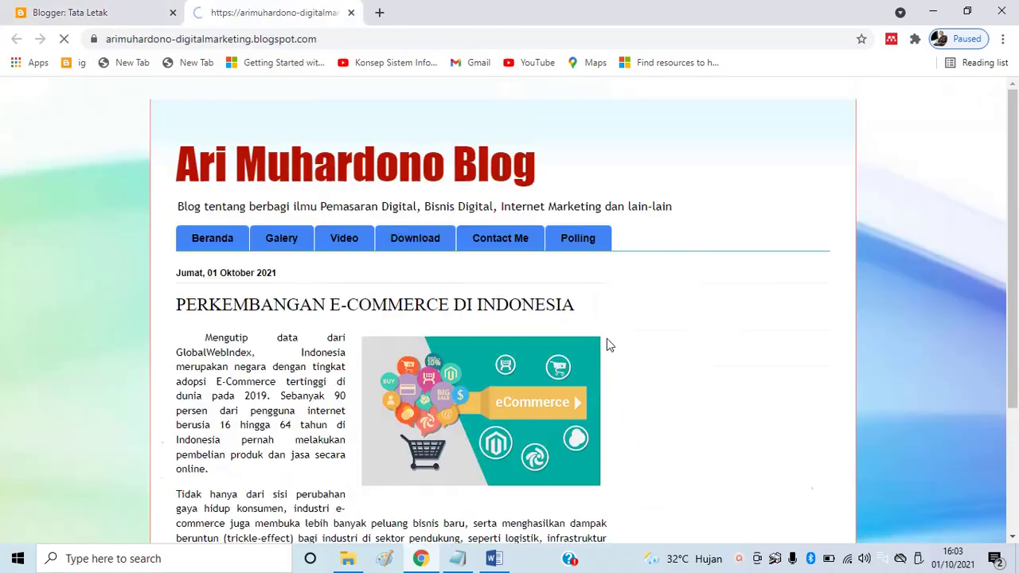
scroll(700, 330, down, 20)
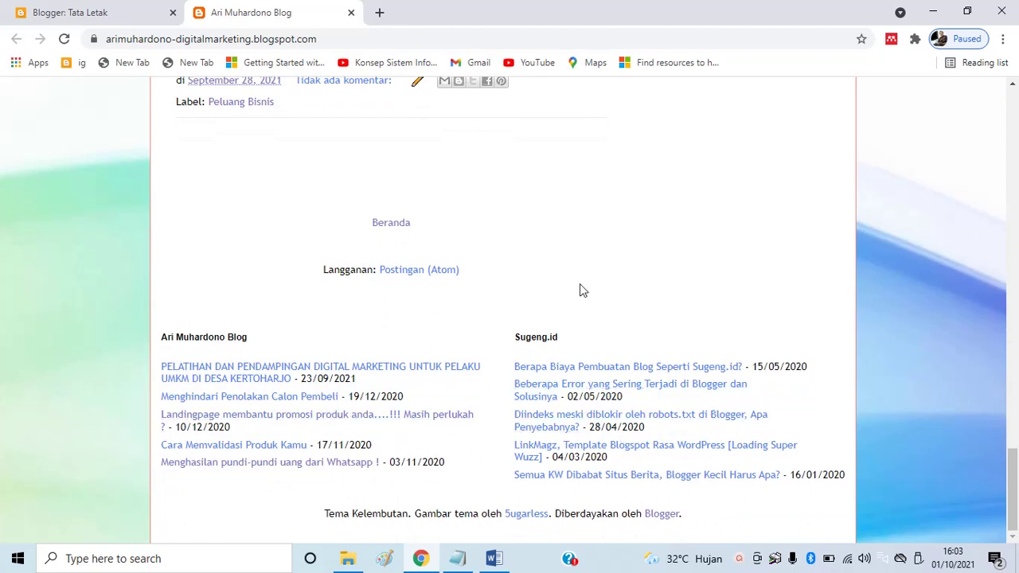
scroll(557, 279, up, 1)
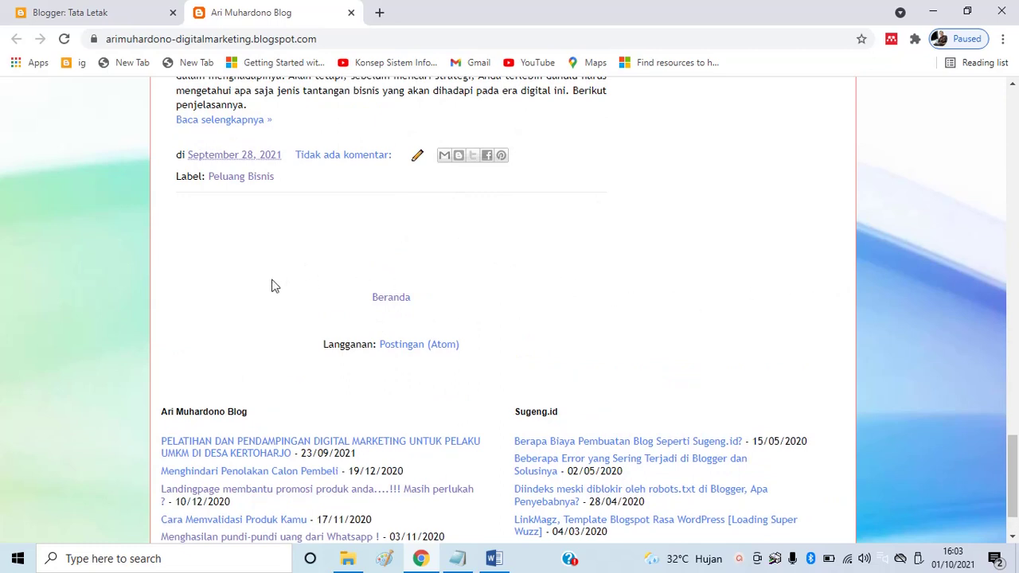
scroll(678, 286, down, 1)
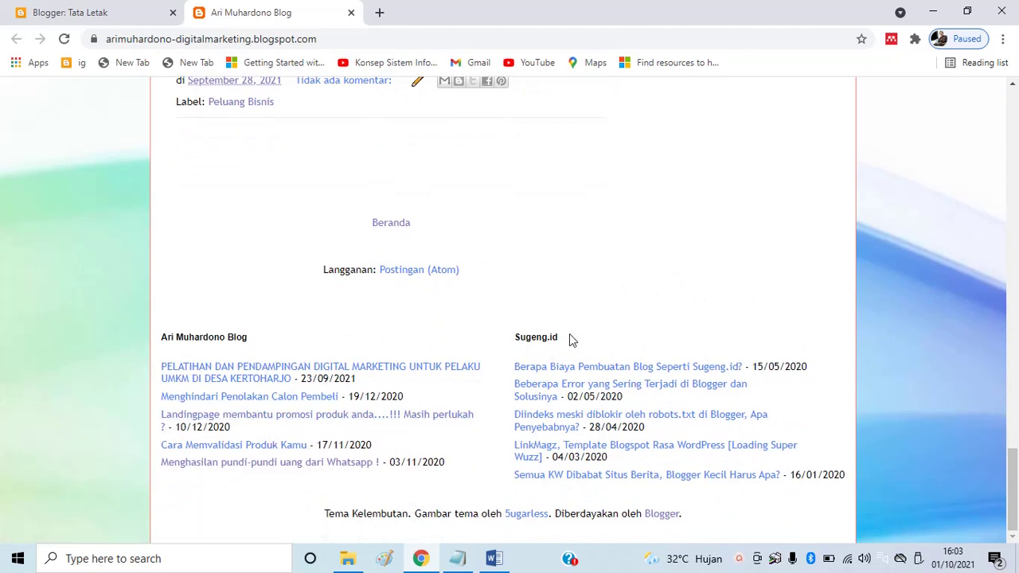
Return to the Blogger layout, clear the title of the Feed gadget in footer-2-1 and save it
click(107, 13)
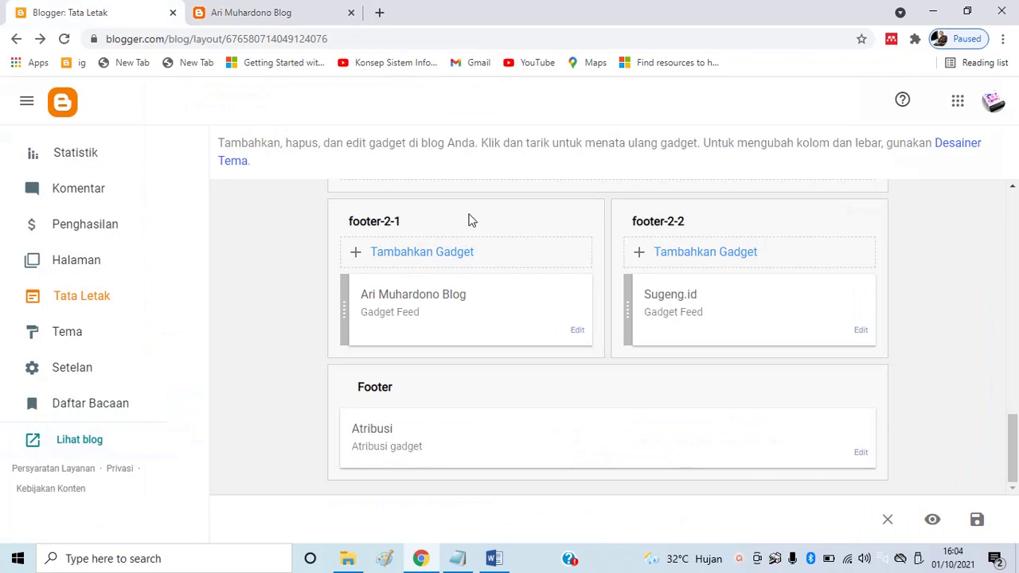
click(579, 330)
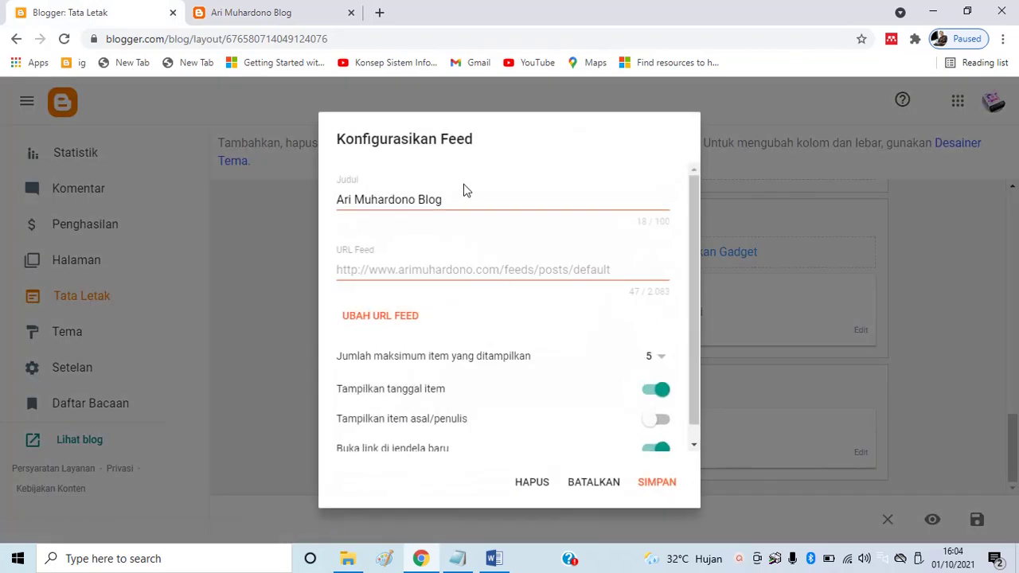
drag(459, 205, 102, 204)
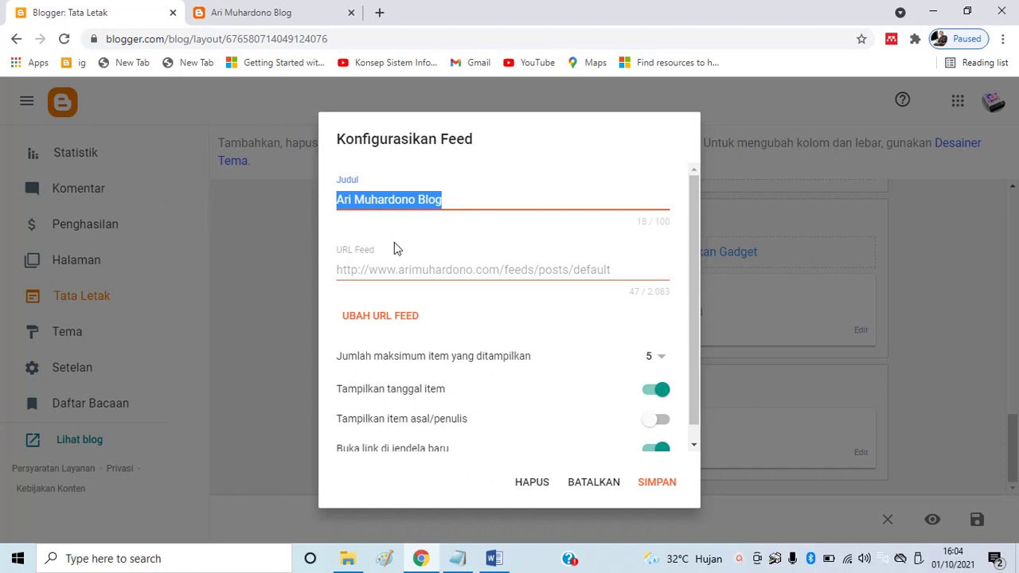
key(BackSpace)
click(655, 482)
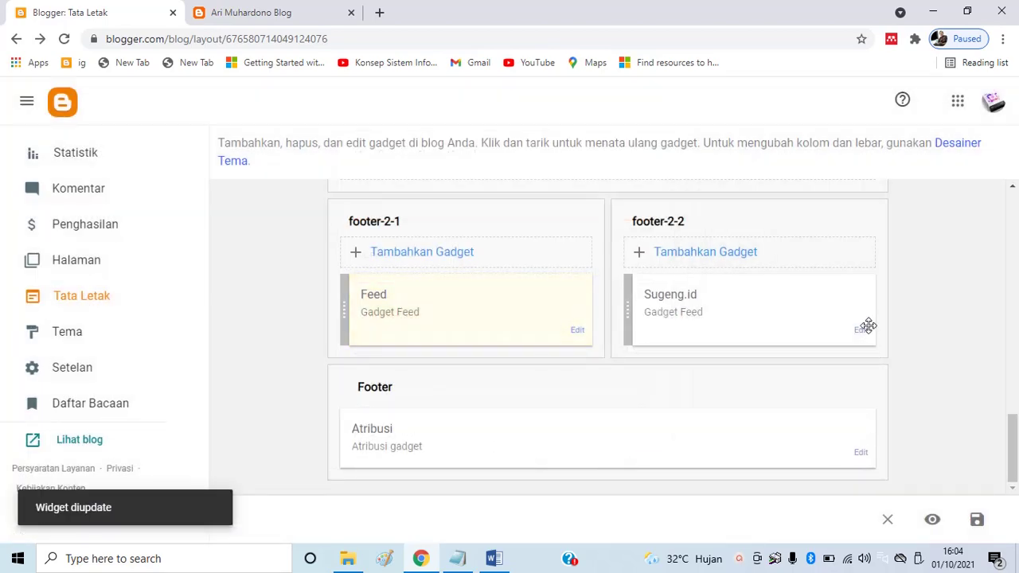
Clear the title of the Sugeng.id Feed gadget in footer-2-2 and save it
click(864, 328)
drag(482, 203, 263, 198)
key(BackSpace)
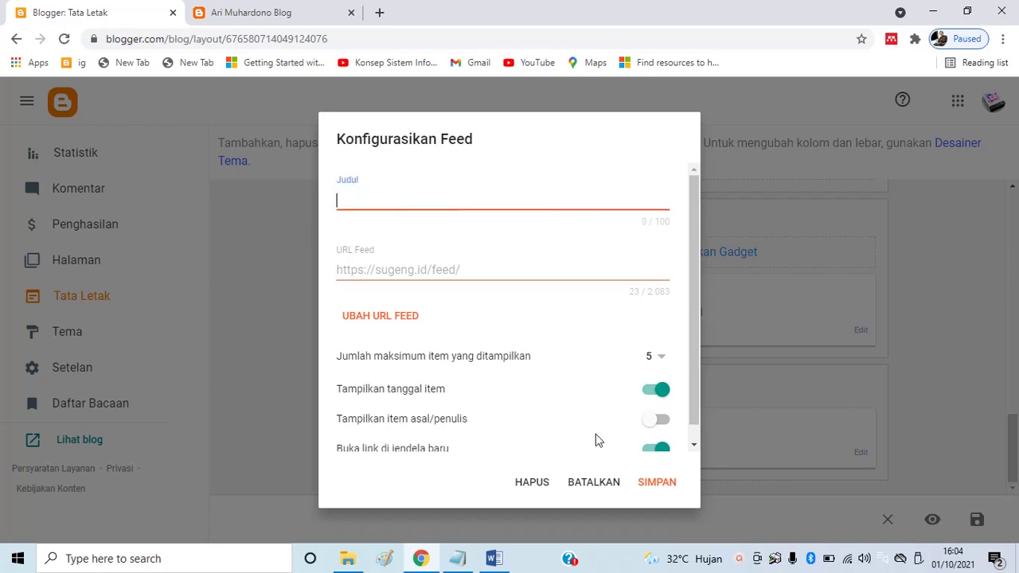
click(650, 483)
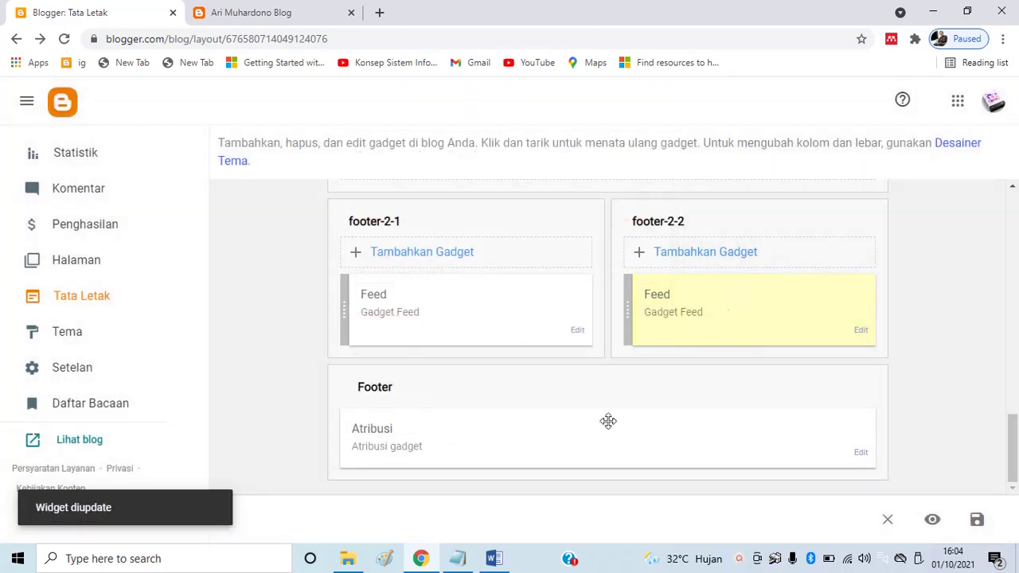
Switch to the Notepad outline, highlight "HTML/Java Script" as the next gadget and minimize the outline
click(457, 558)
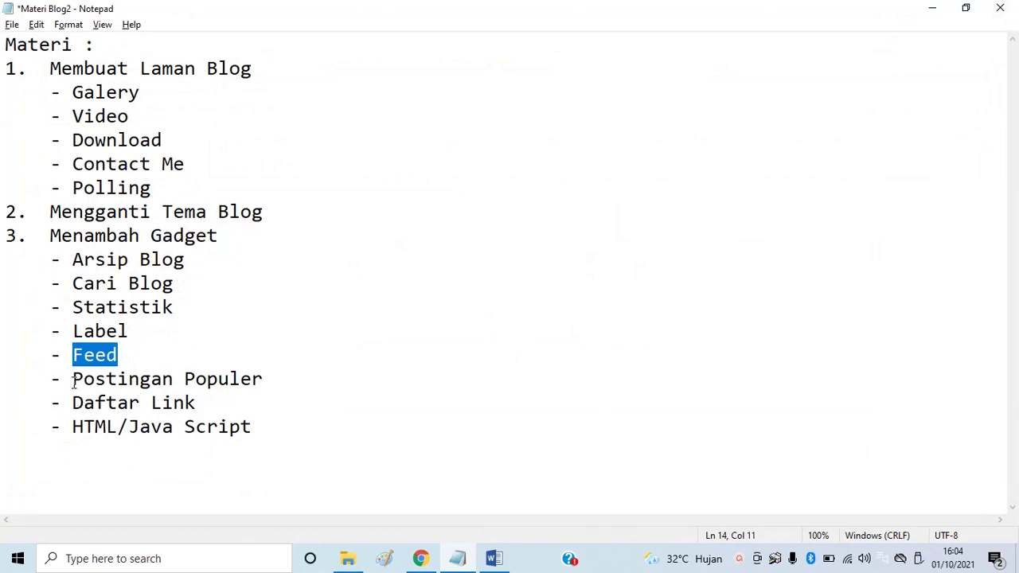
drag(74, 427, 271, 433)
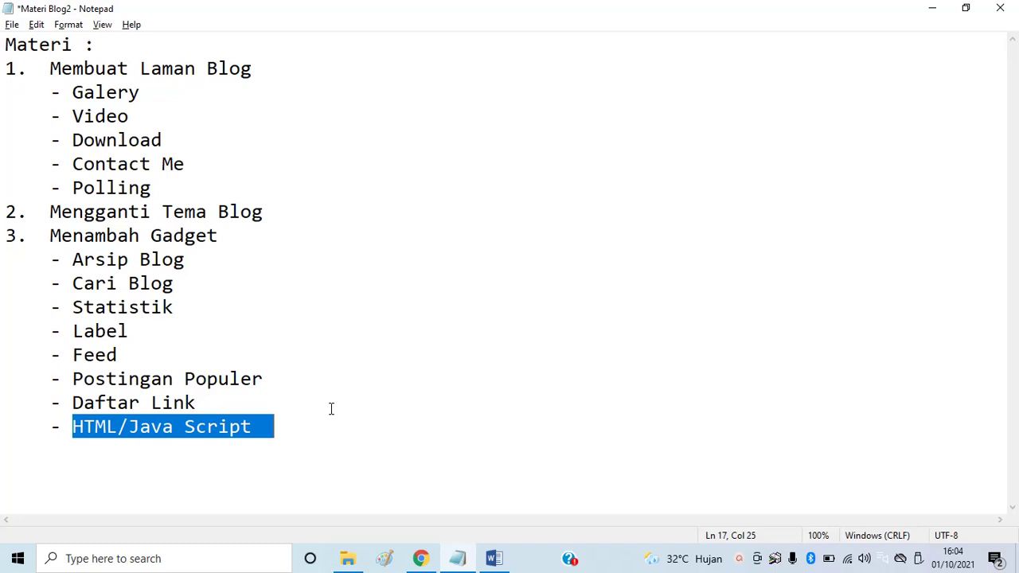
click(929, 10)
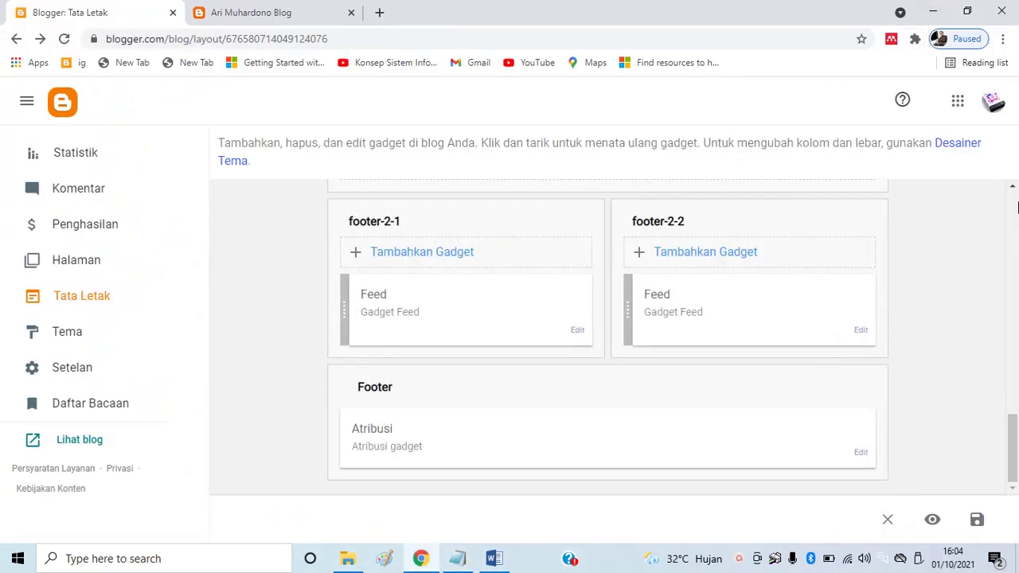
Open the "Membuat Running Text" document from the "4. HTML dan Java Script" folder in File Explorer and enable editing
click(348, 560)
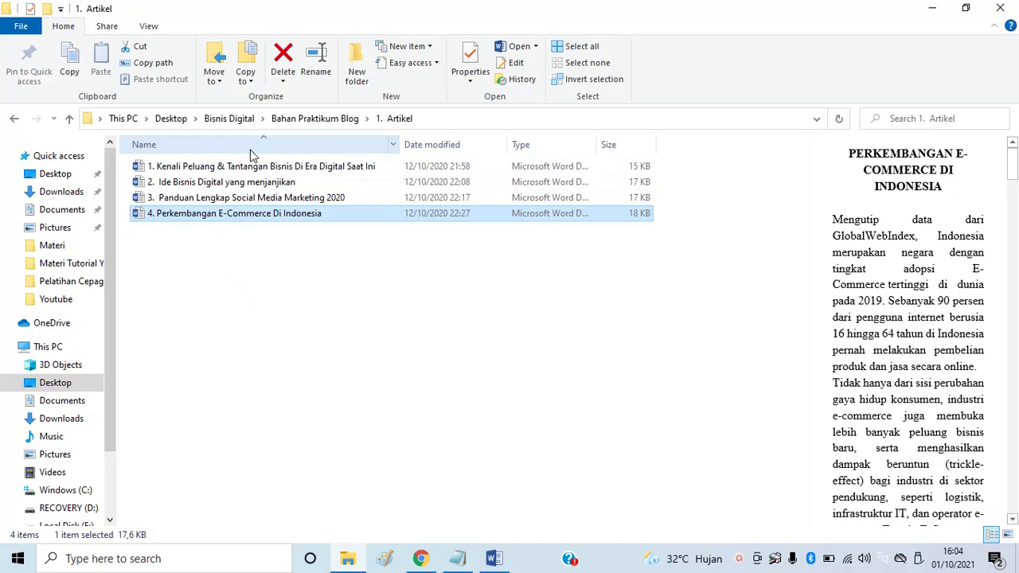
click(295, 124)
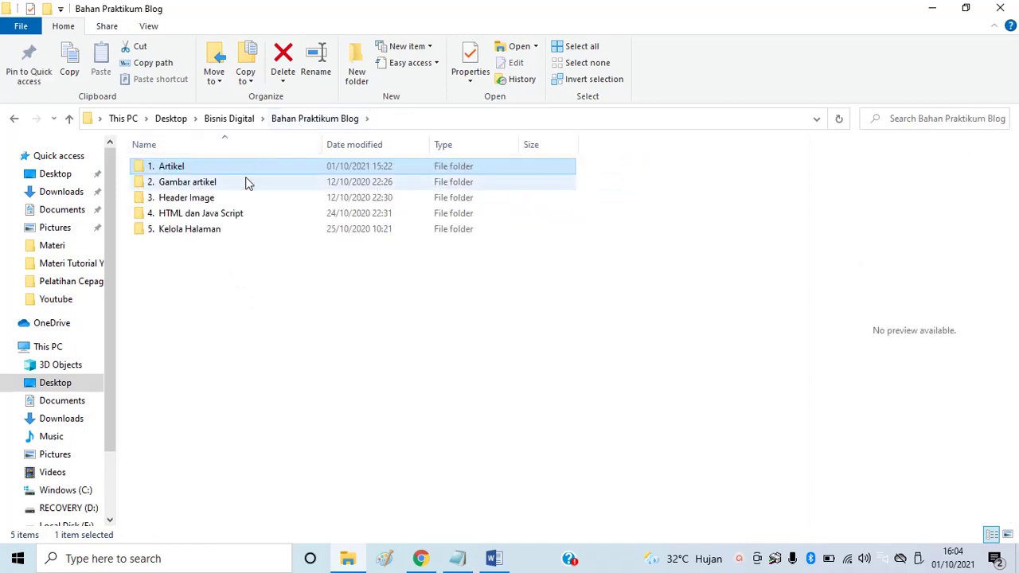
double_click(212, 217)
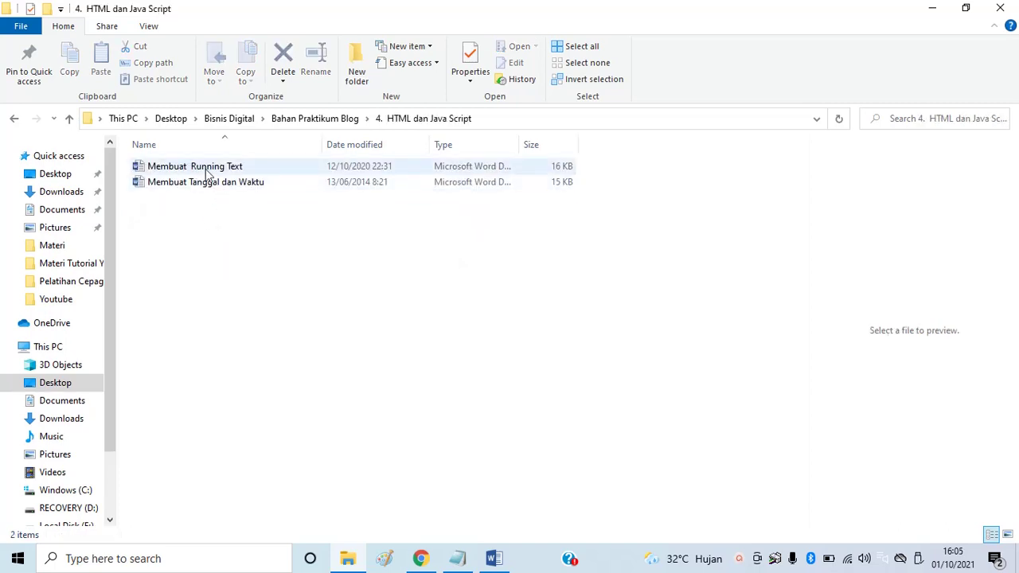
click(215, 172)
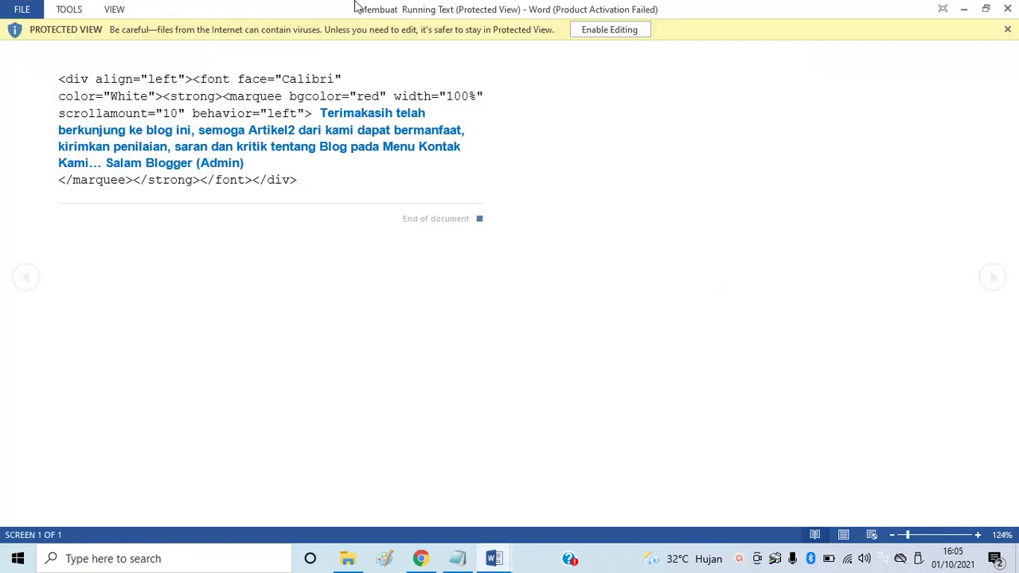
click(585, 32)
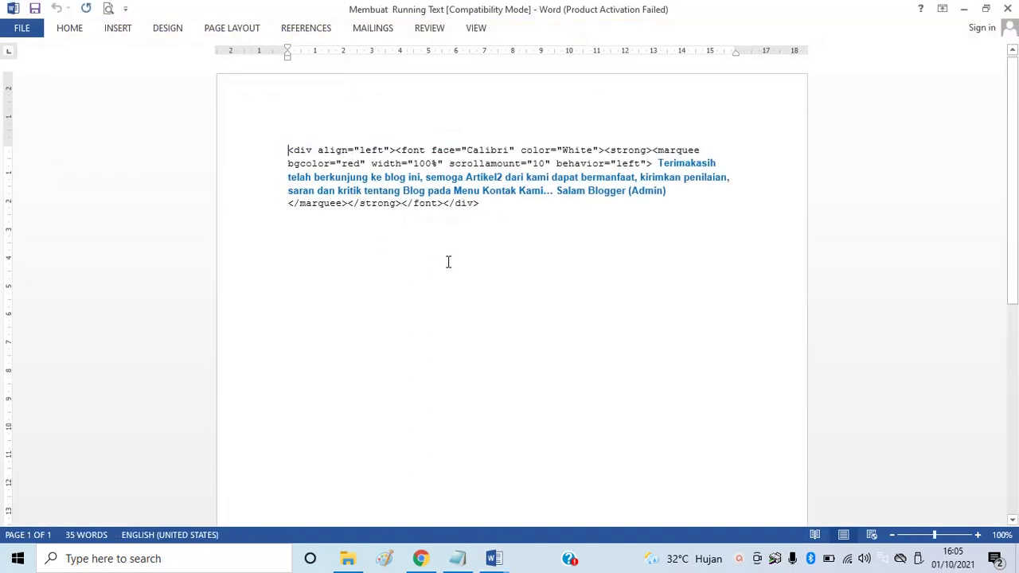
scroll(448, 262, up, 5)
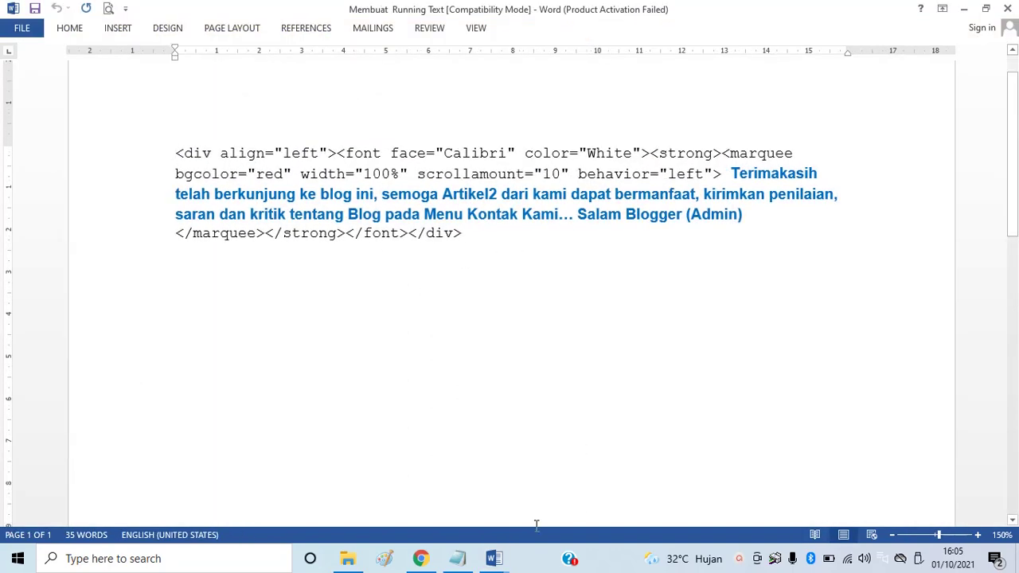
Switch to the Blogger layout and start an HTML/JavaScript gadget in footer-1, ready for its content
click(421, 558)
scroll(566, 343, up, 1)
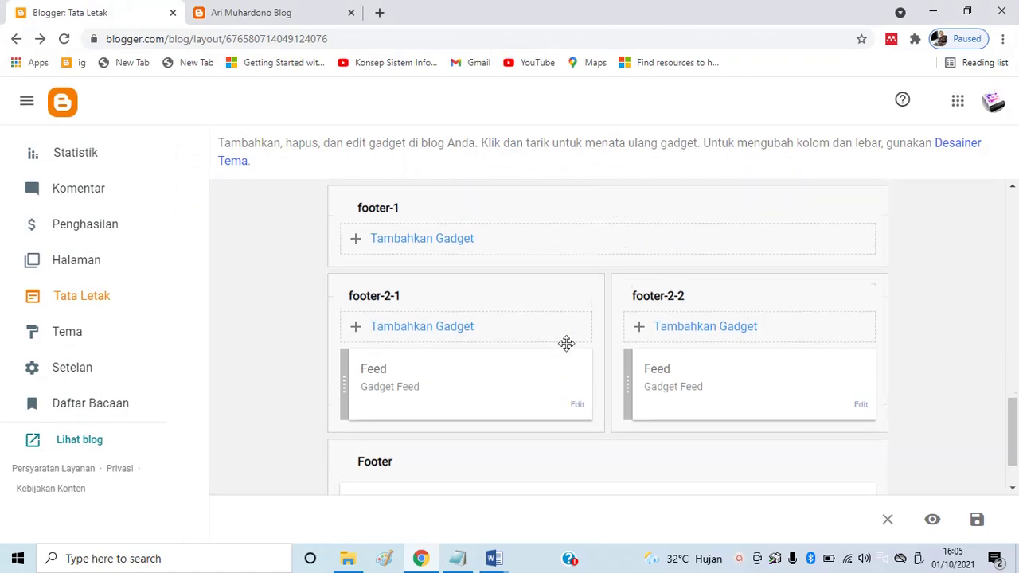
scroll(566, 344, up, 1)
scroll(557, 345, down, 2)
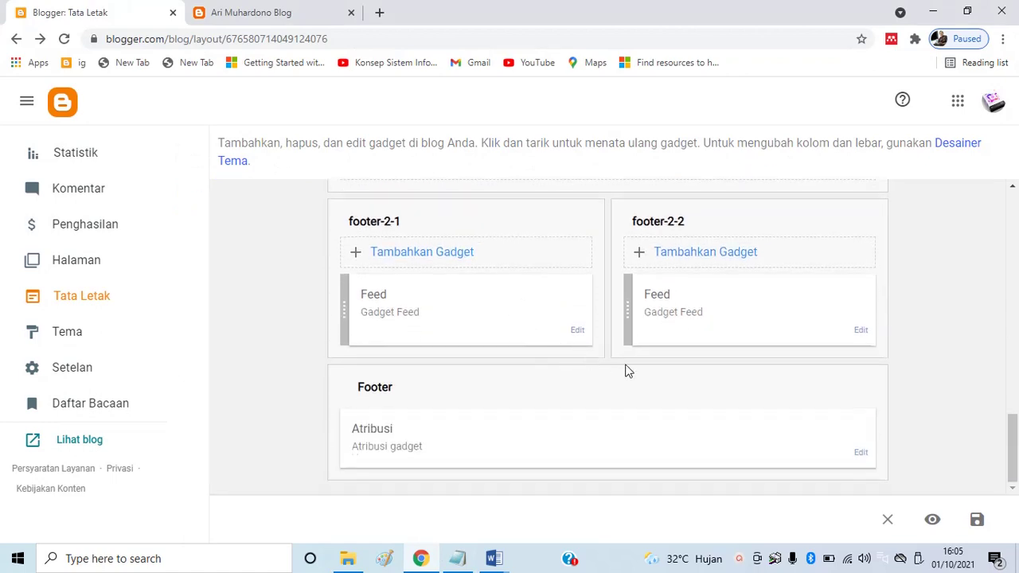
scroll(606, 367, up, 2)
click(449, 388)
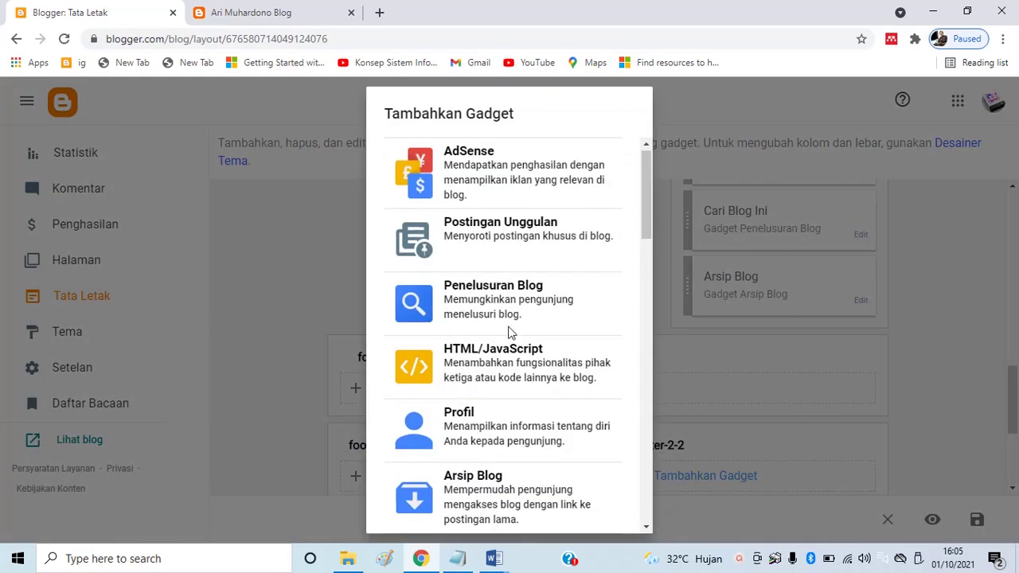
click(492, 366)
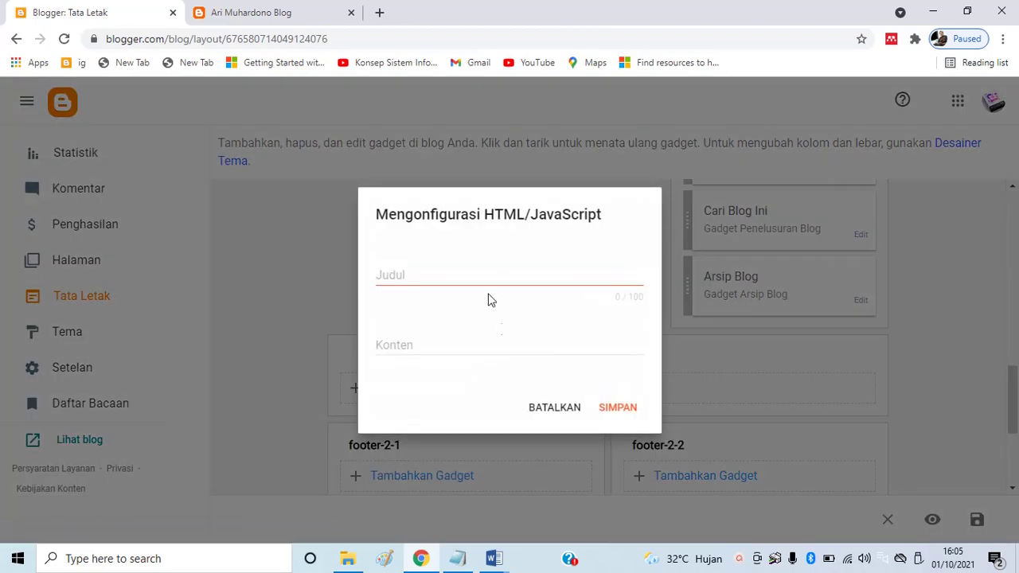
click(428, 350)
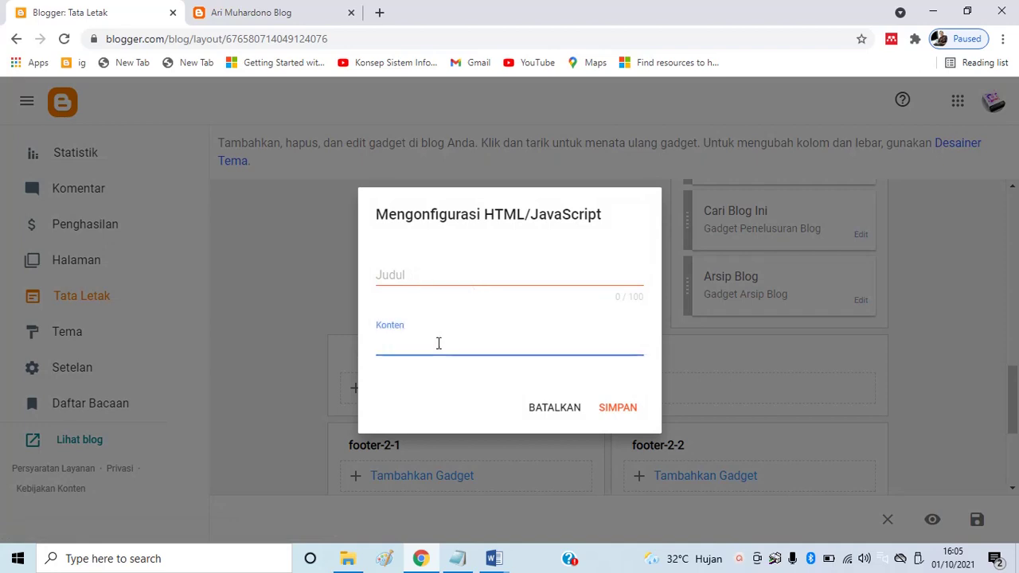
Return to the Word document, highlight the blue marquee message and copy the whole running-text code
key(alt+Tab)
drag(176, 153, 547, 286)
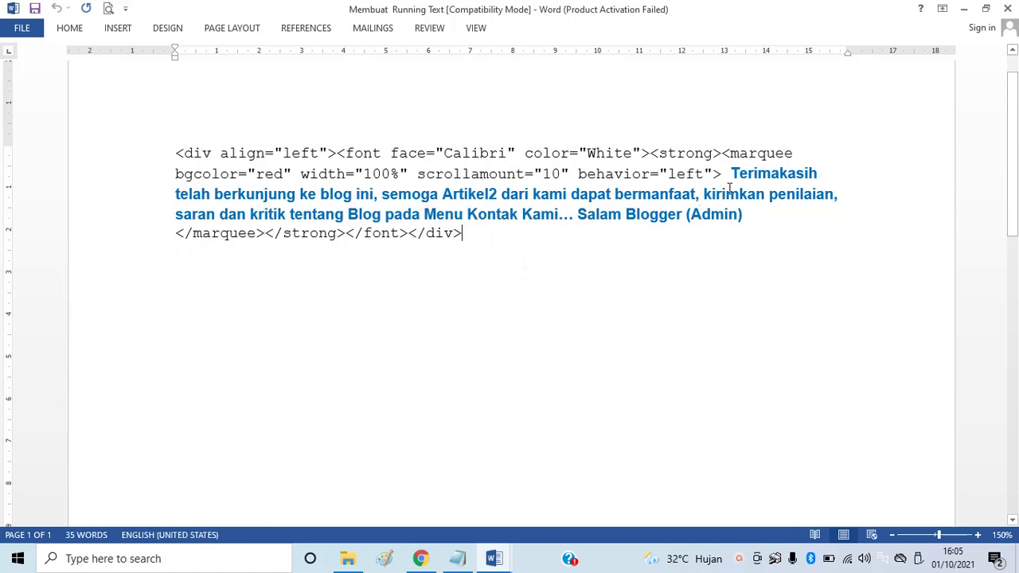
drag(733, 173, 771, 220)
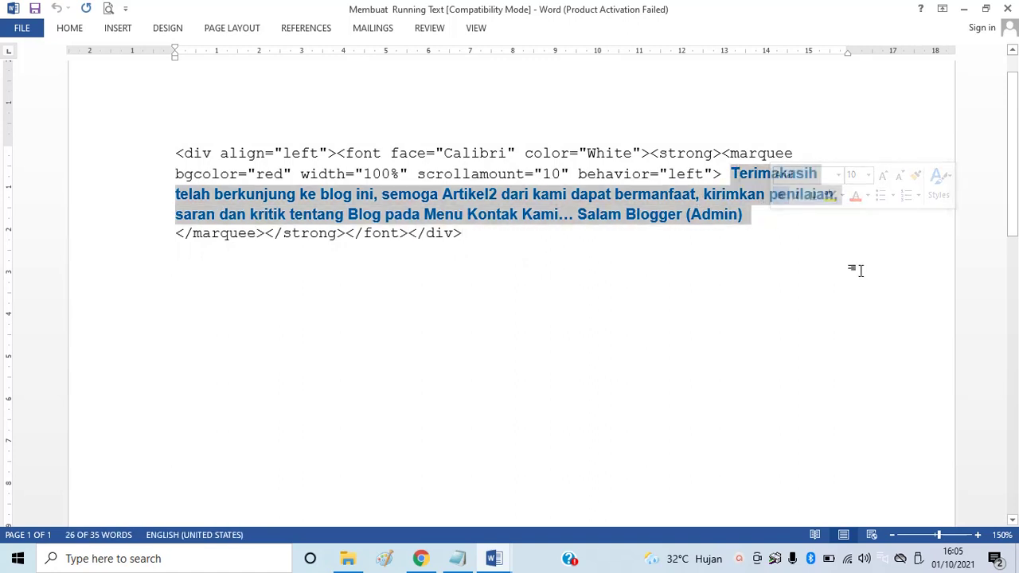
mouse_move(420, 558)
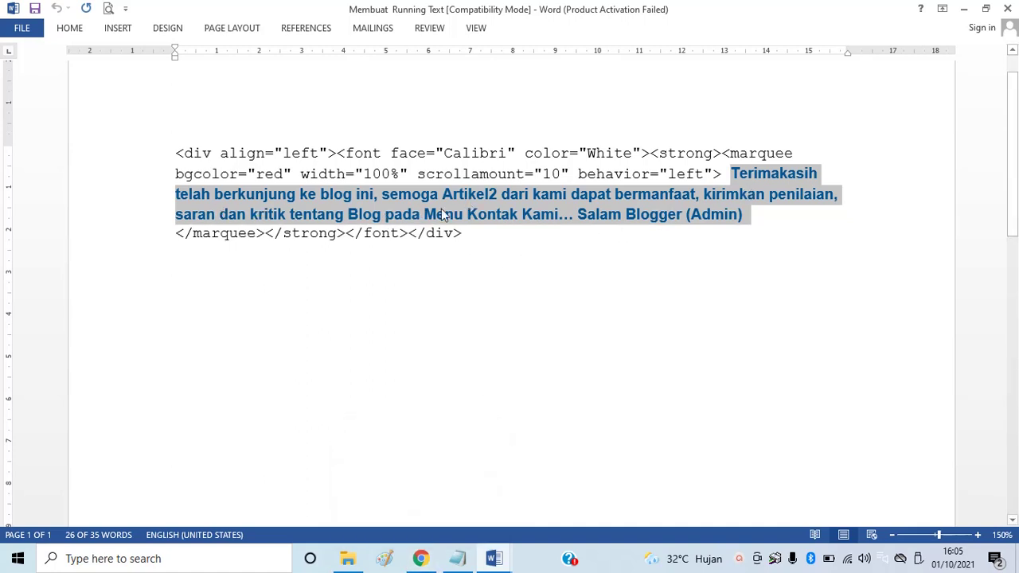
click(601, 221)
drag(428, 231, 166, 154)
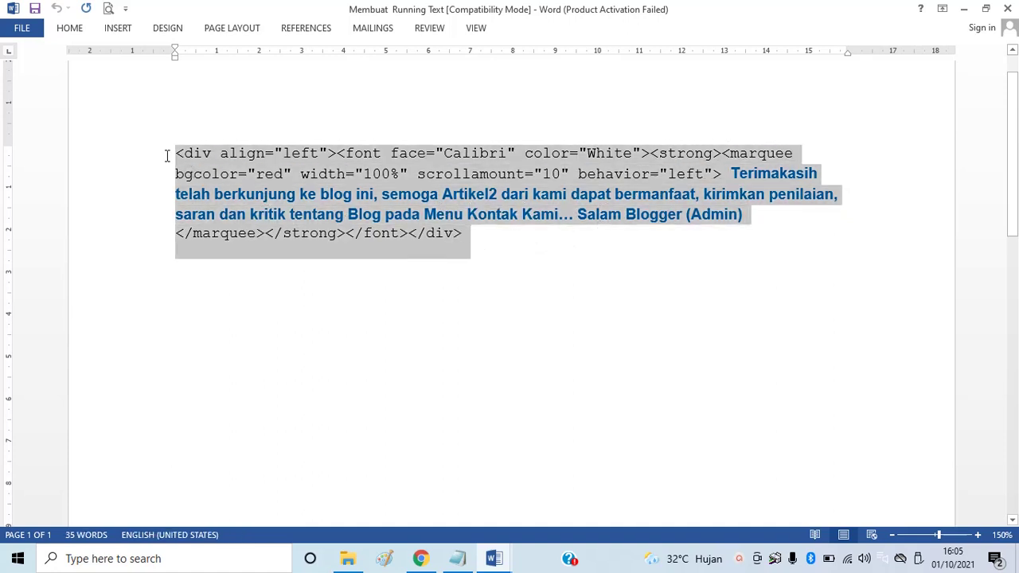
right_click(250, 165)
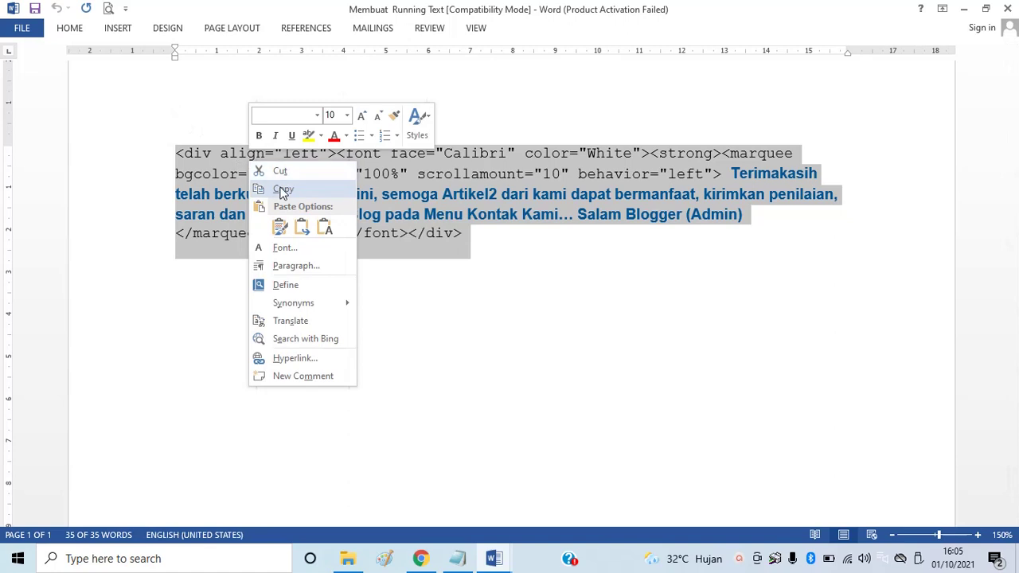
click(282, 191)
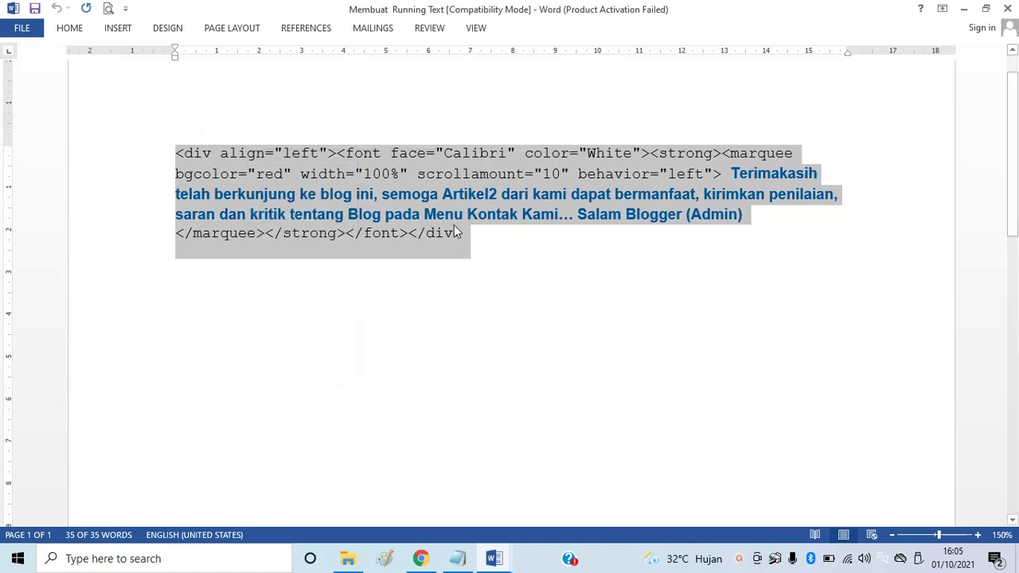
Highlight the code's font face "Calibri", text colour "White" and background colour "red" for examination
click(442, 153)
drag(443, 153, 506, 151)
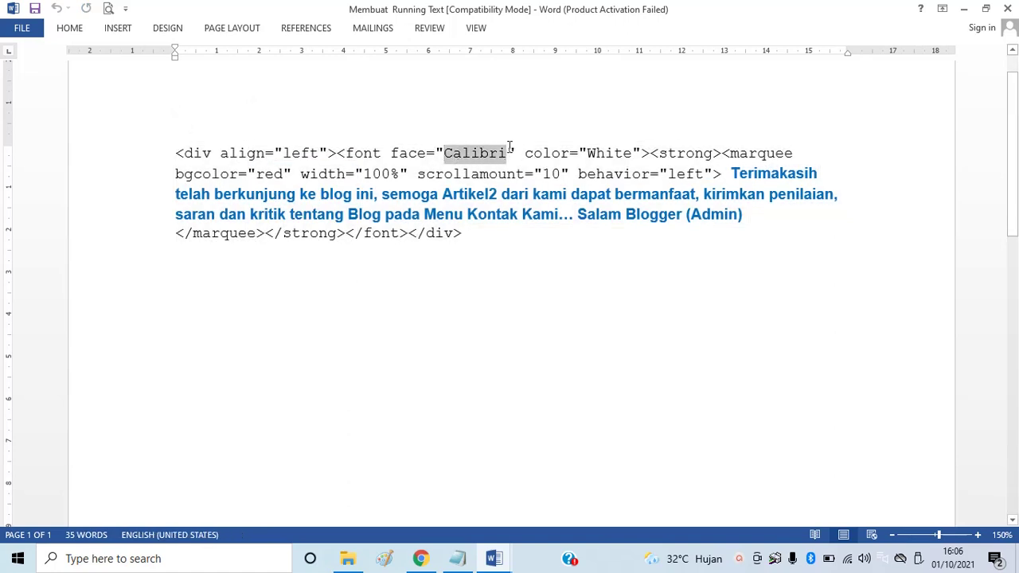
drag(587, 152, 633, 148)
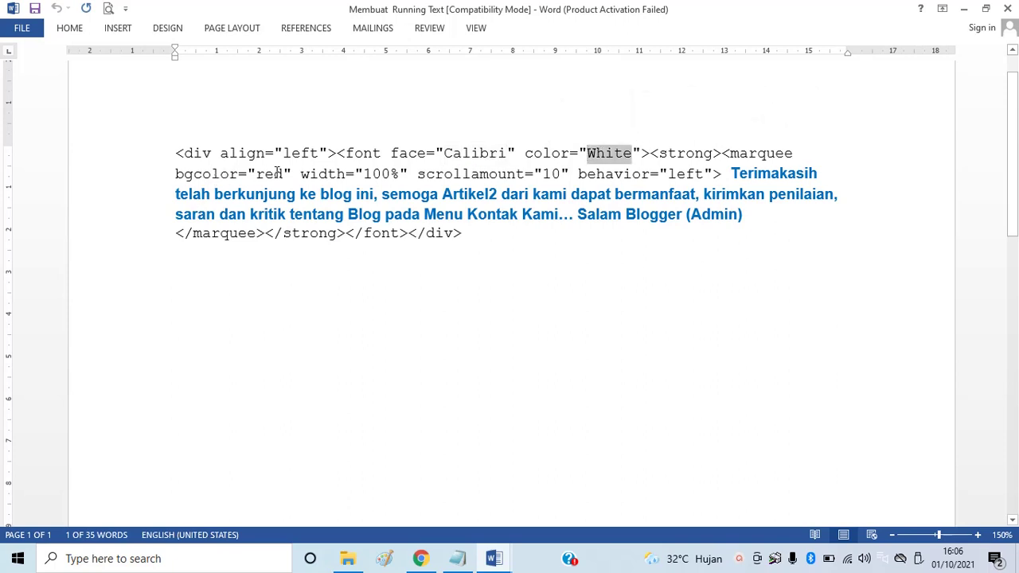
drag(276, 173, 256, 174)
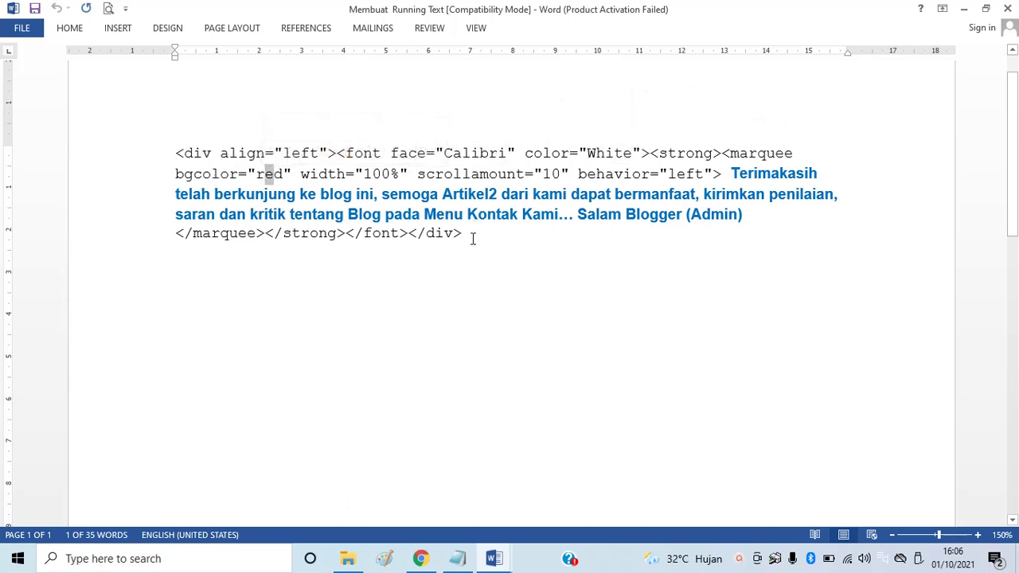
Copy the complete running-text code, paste it as the content of the footer-1 HTML/JavaScript gadget and save the gadget
drag(472, 234, 174, 152)
right_click(240, 182)
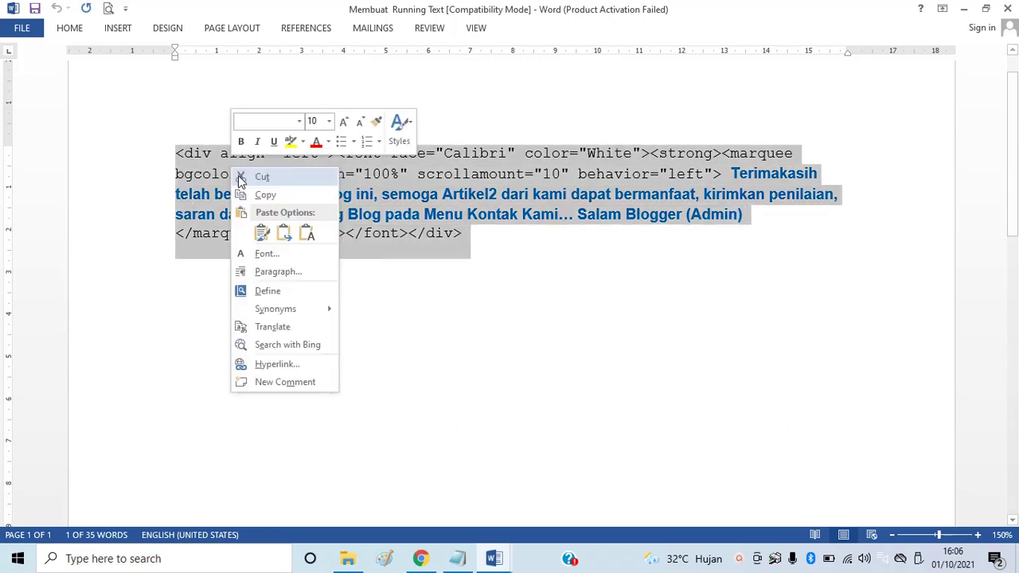
click(262, 195)
key(alt+Tab)
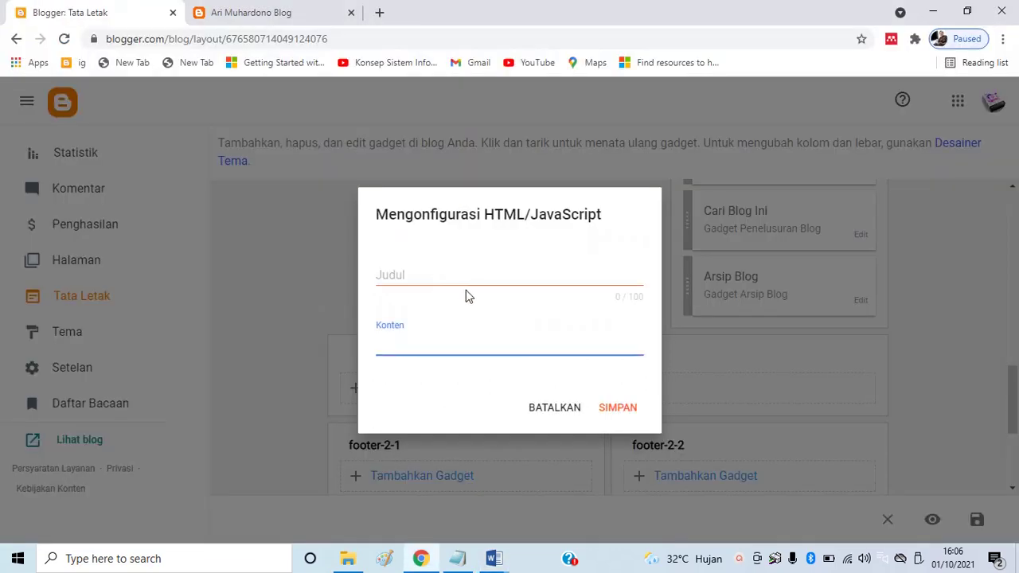
key(ctrl+v)
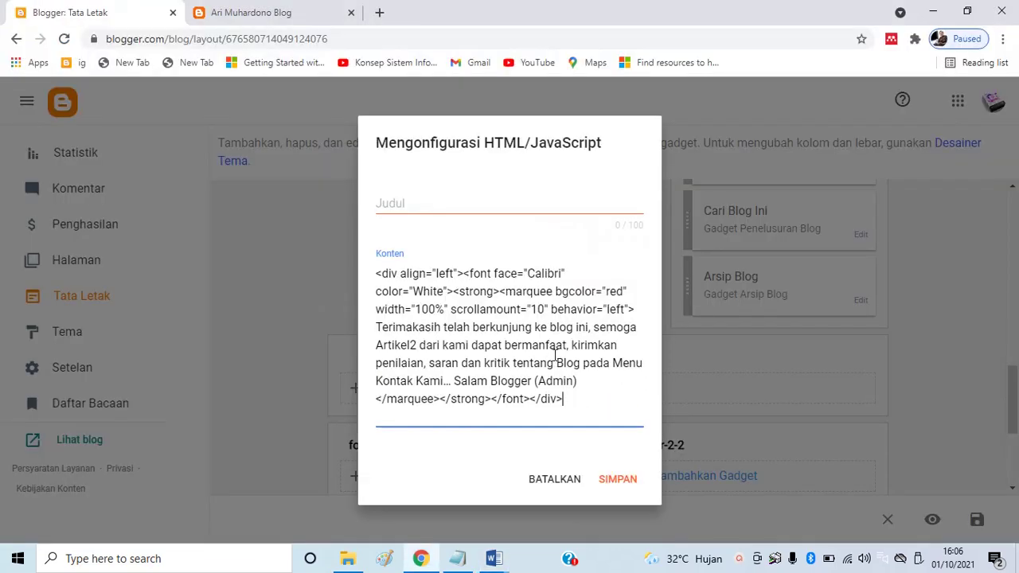
click(626, 481)
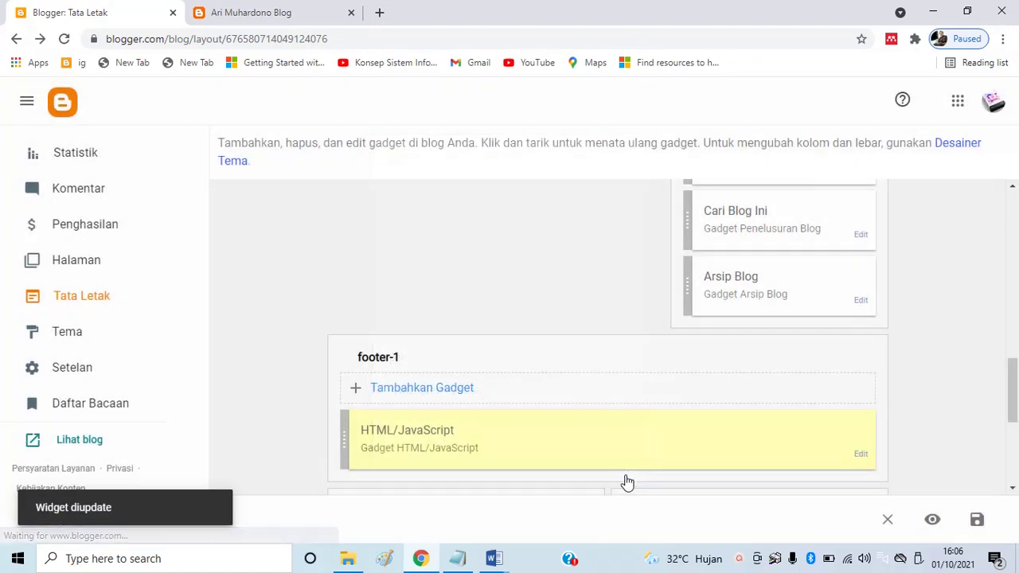
Switch to the blog, reload it and examine the running text above the footer feeds and the rest of the page
click(268, 14)
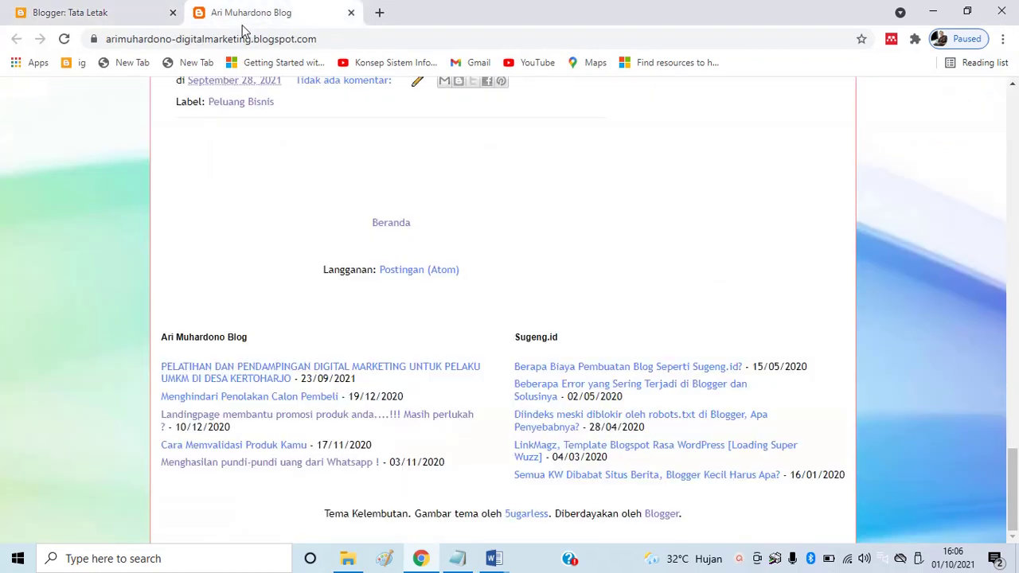
click(66, 43)
scroll(607, 310, down, 20)
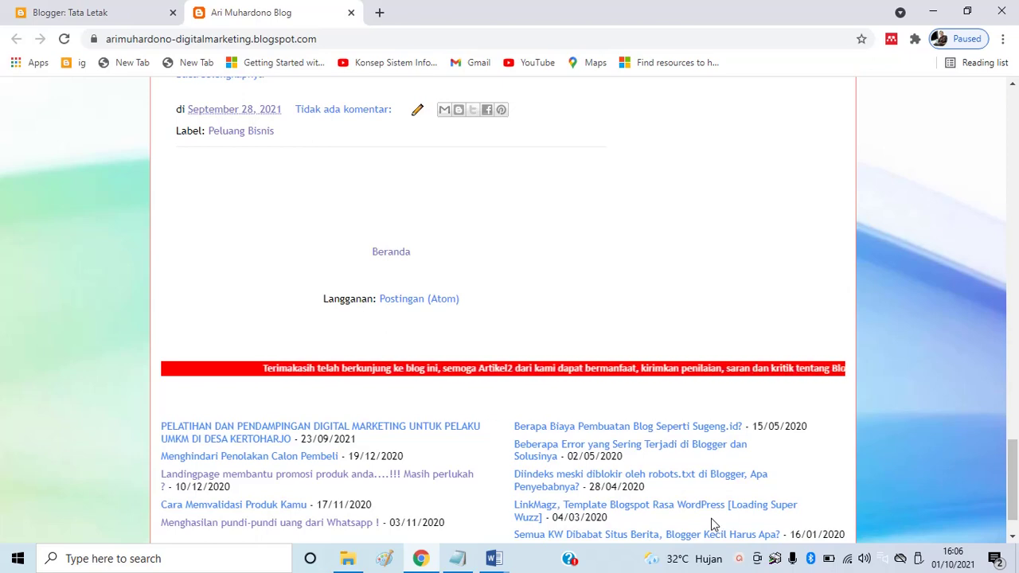
scroll(659, 251, up, 2)
scroll(660, 251, up, 20)
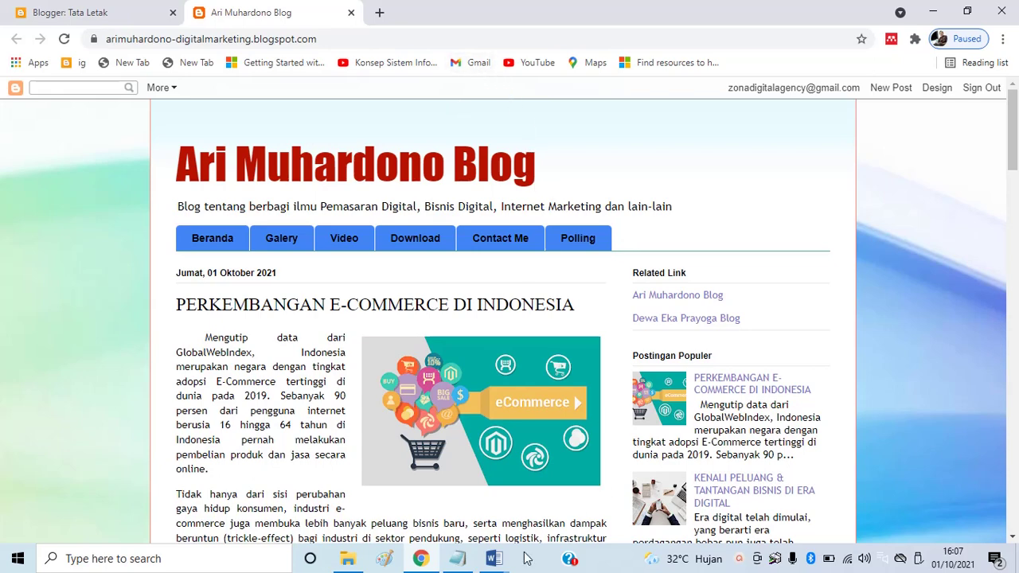
Search Google for "clocklink" in a new browser tab and open the ClockLink website
click(380, 12)
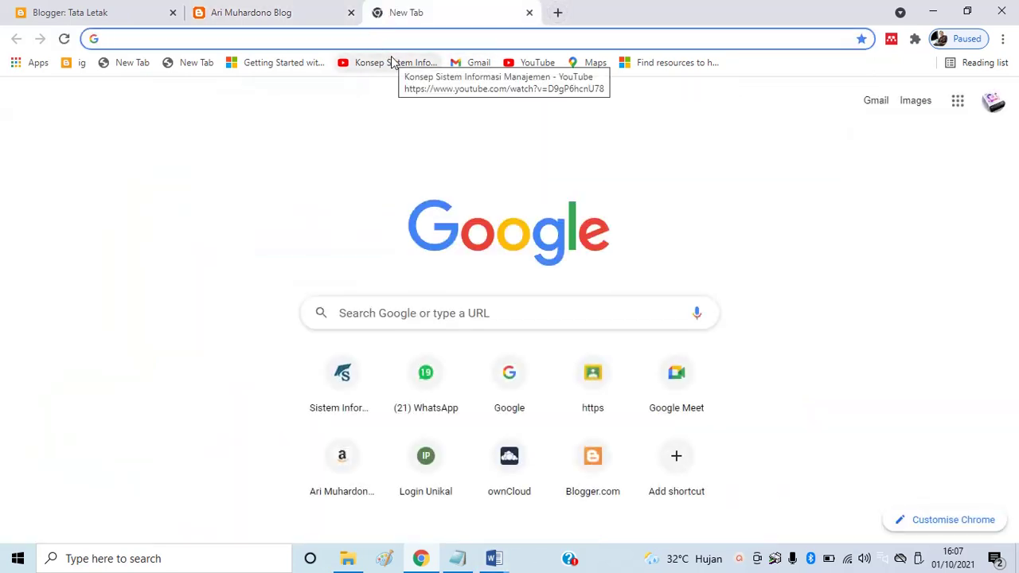
text(cloc)
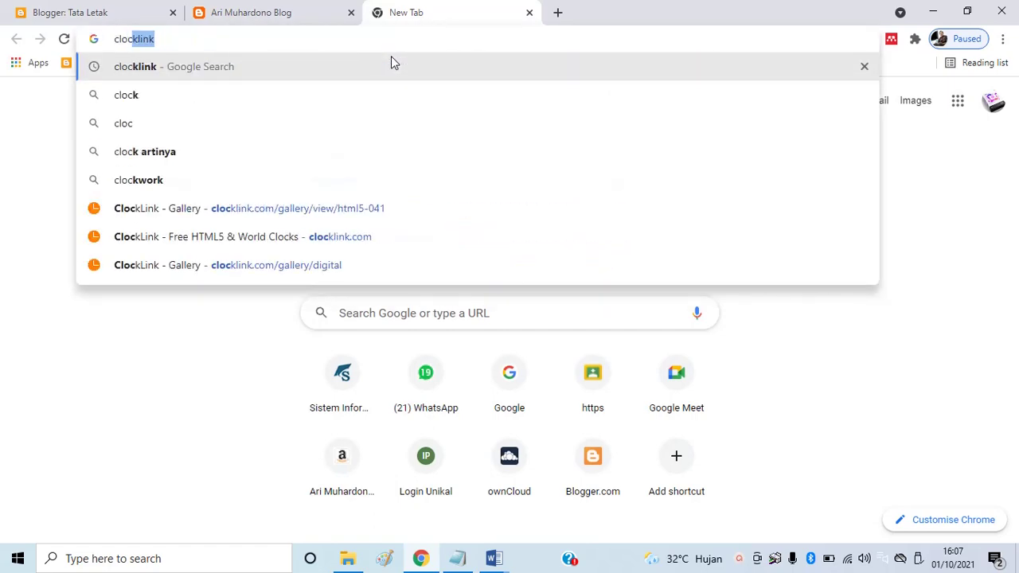
key(Return)
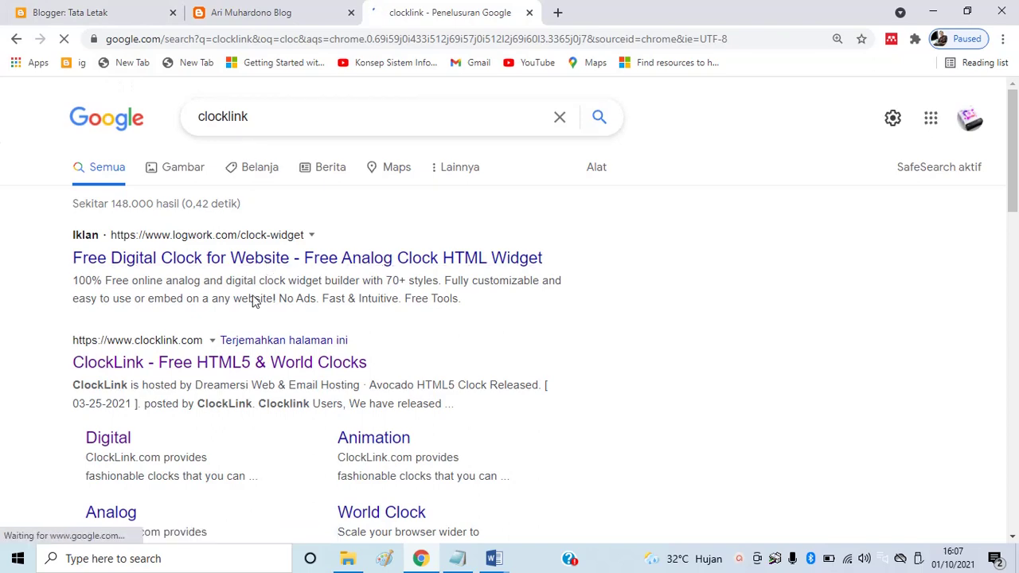
click(121, 373)
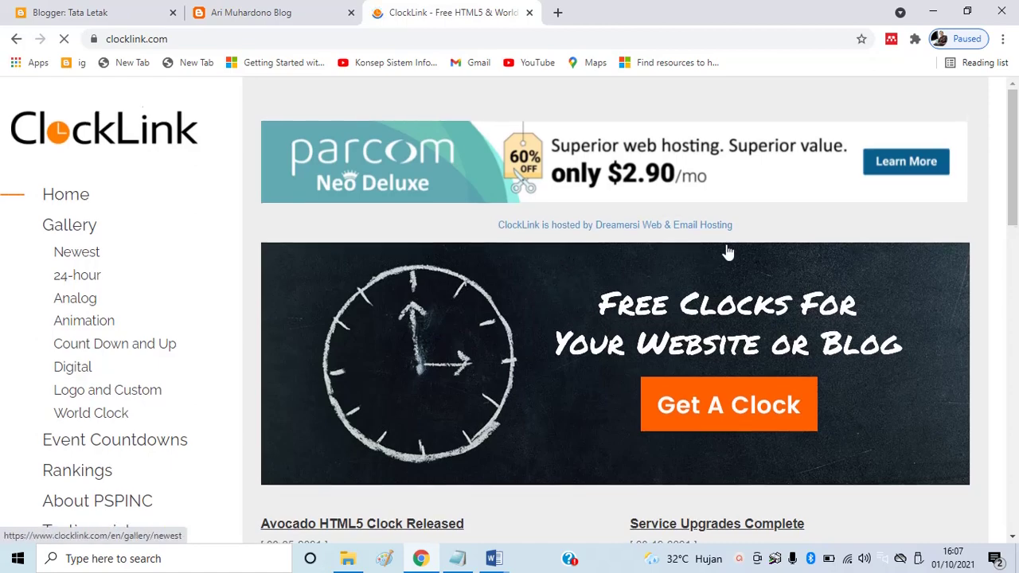
Open ClockLink's Digital clock gallery and browse the available clock designs
scroll(730, 253, down, 4)
scroll(773, 250, up, 3)
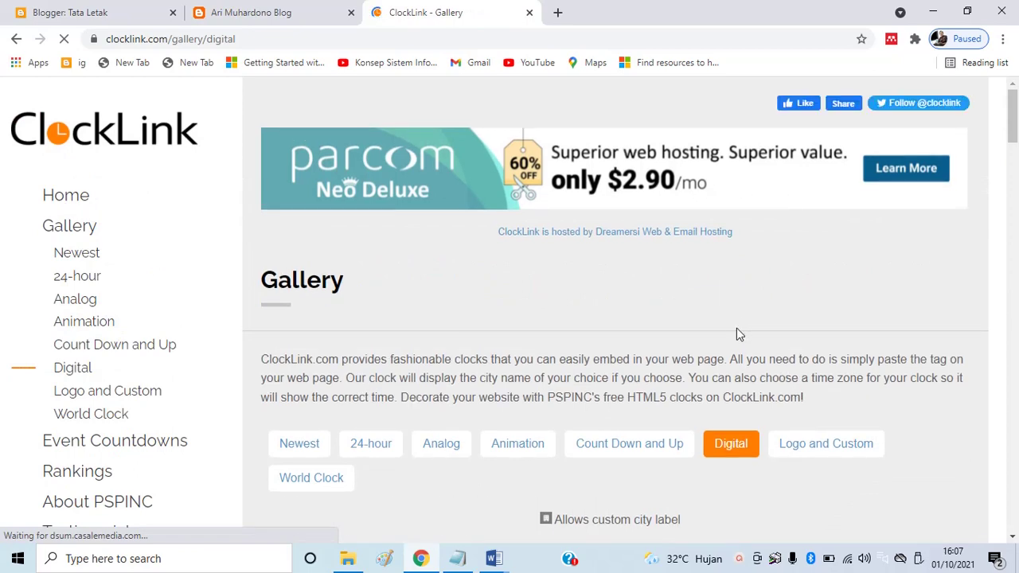
scroll(736, 335, down, 8)
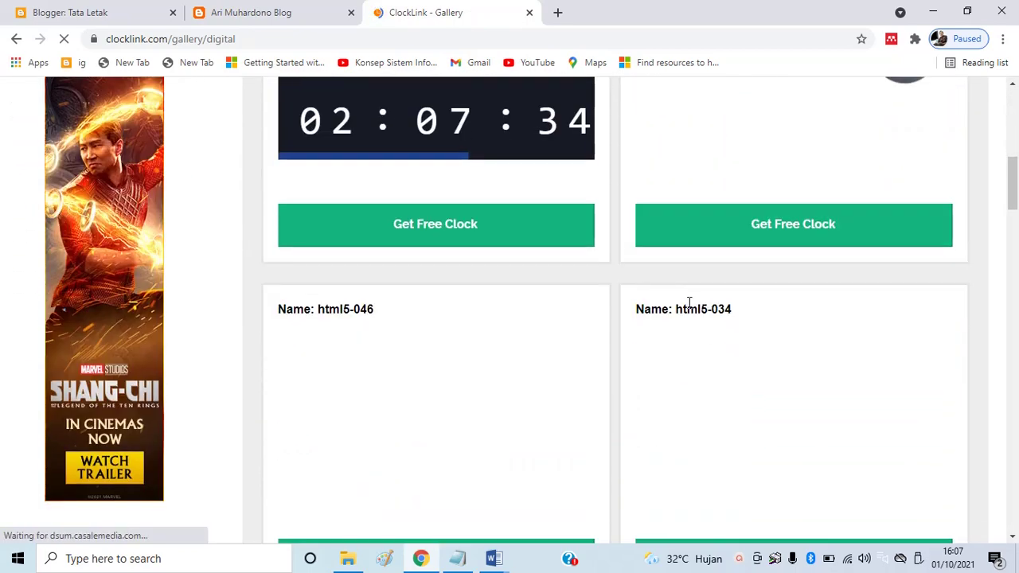
scroll(687, 302, down, 2)
scroll(686, 301, down, 2)
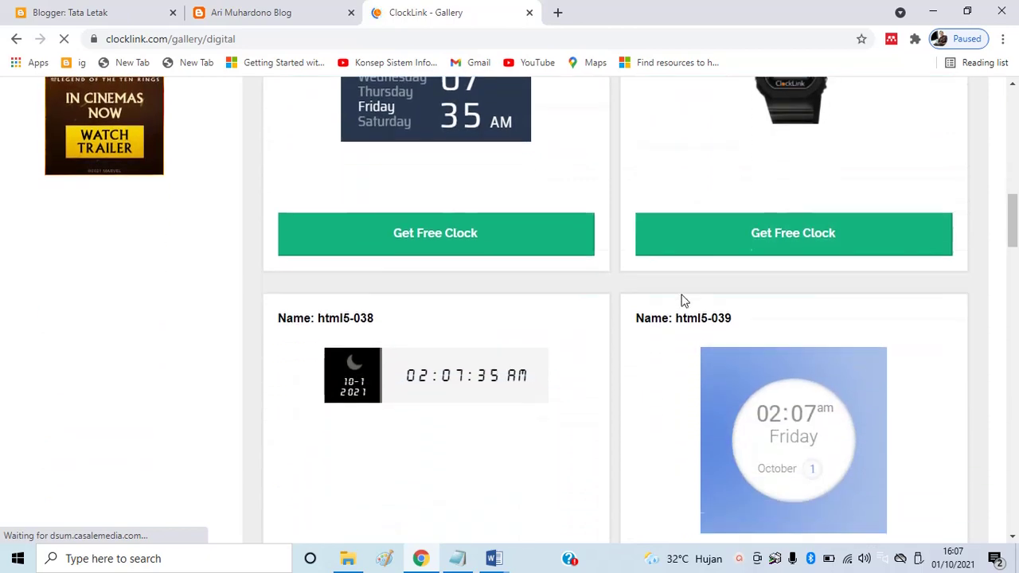
scroll(685, 301, down, 3)
scroll(657, 270, up, 2)
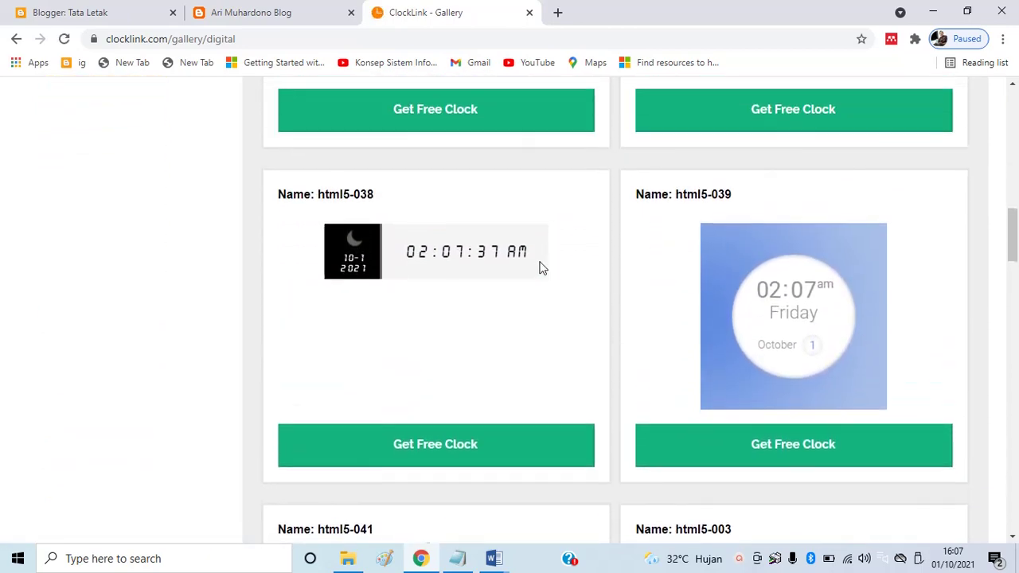
scroll(494, 248, up, 5)
scroll(731, 280, down, 7)
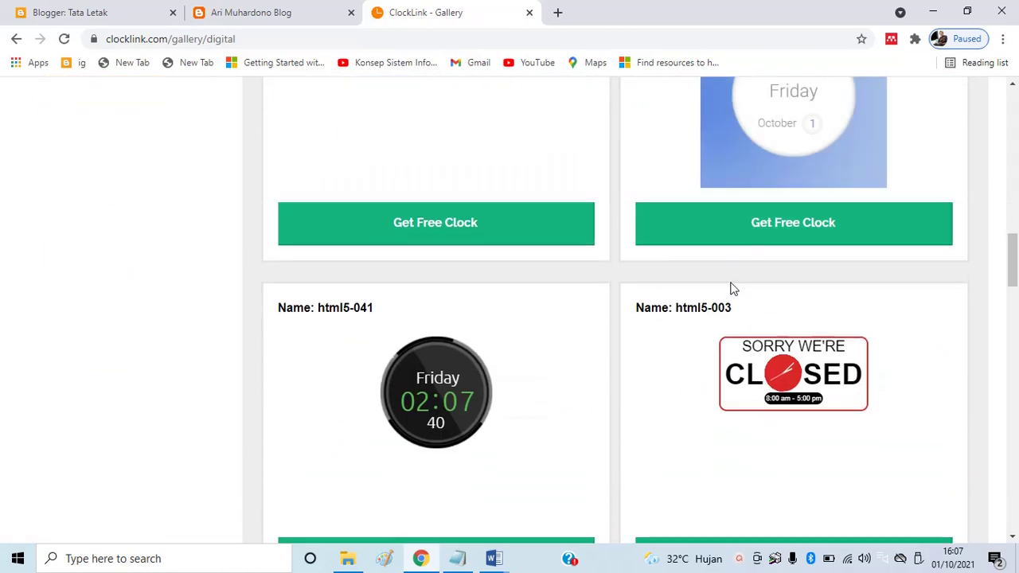
scroll(733, 290, down, 9)
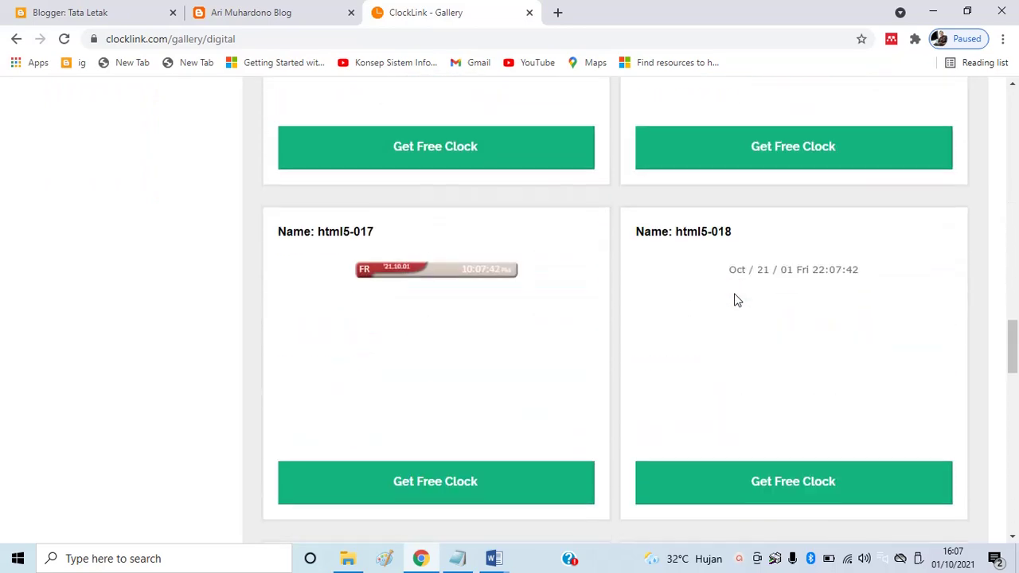
scroll(736, 299, down, 10)
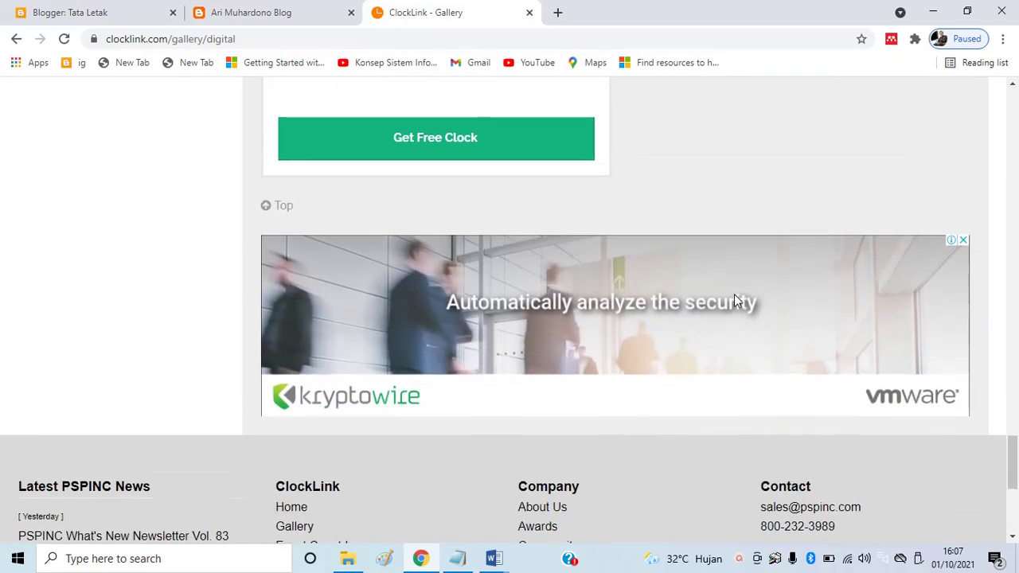
scroll(736, 299, up, 10)
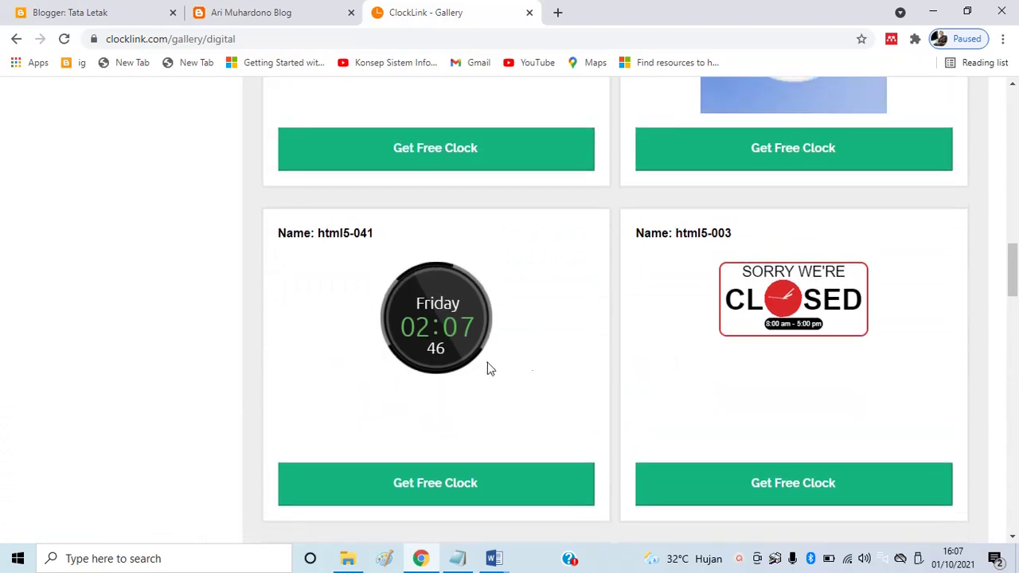
Get the free clock html5-041 and accept its terms of use
click(433, 492)
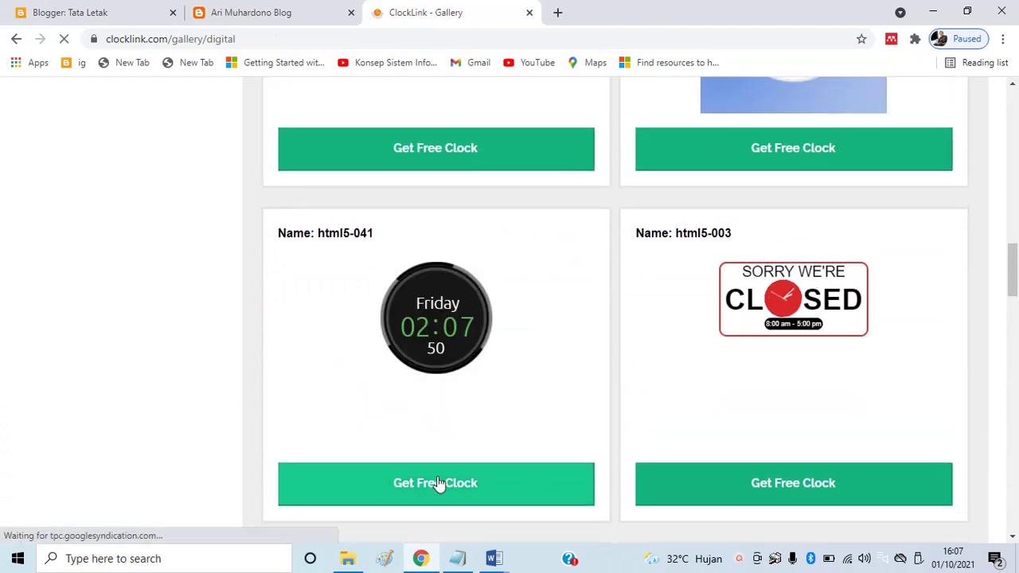
scroll(605, 382, down, 2)
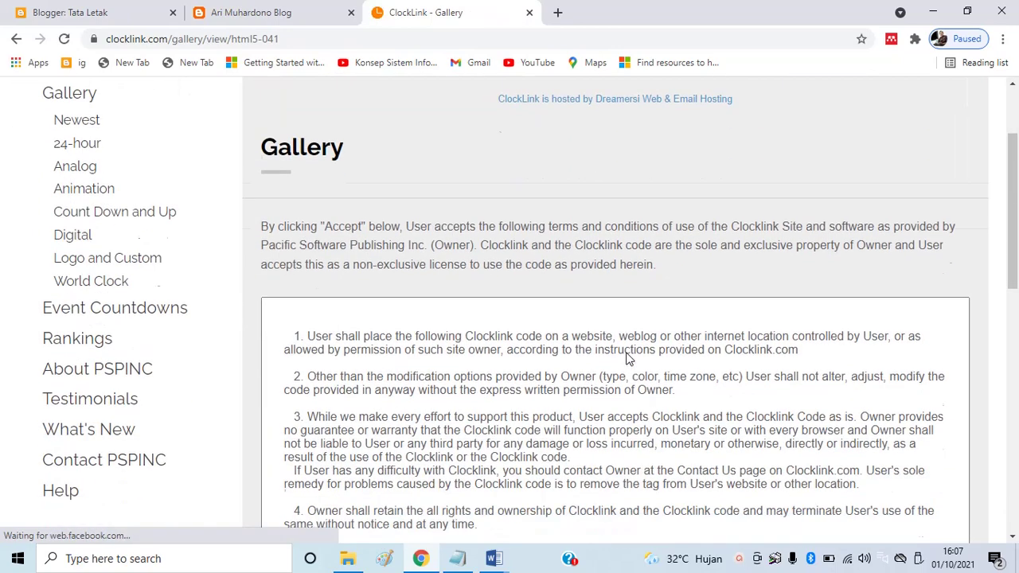
scroll(625, 358, down, 5)
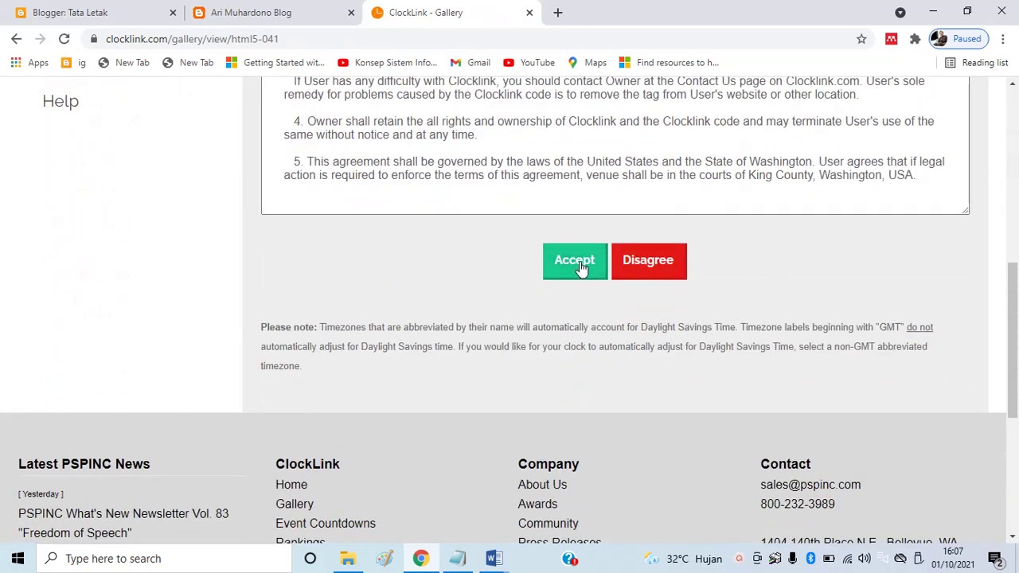
click(575, 261)
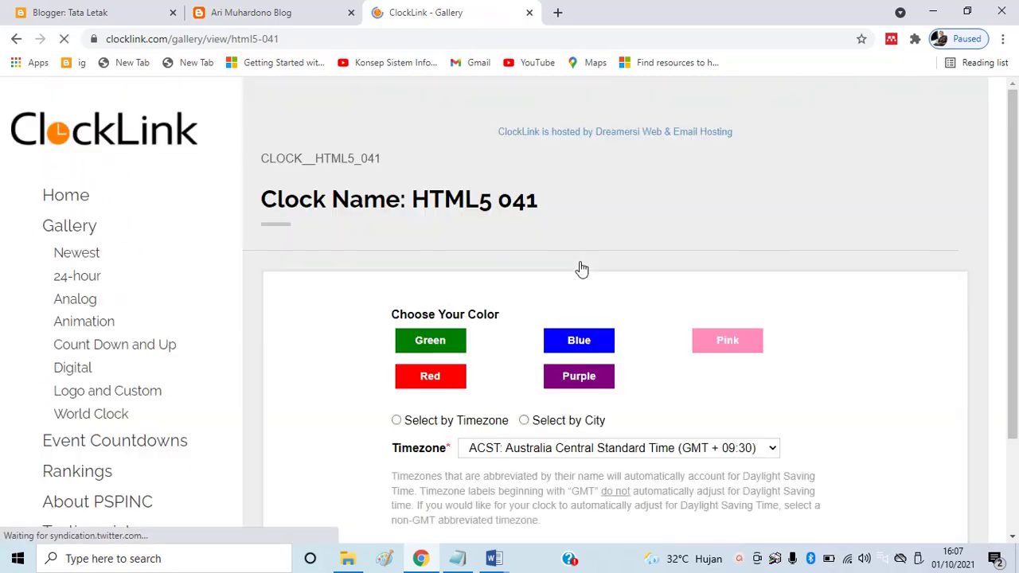
Set the clock's colour to Blue and select its time by city with Indonesia as country and Jakarta as city
scroll(618, 260, down, 2)
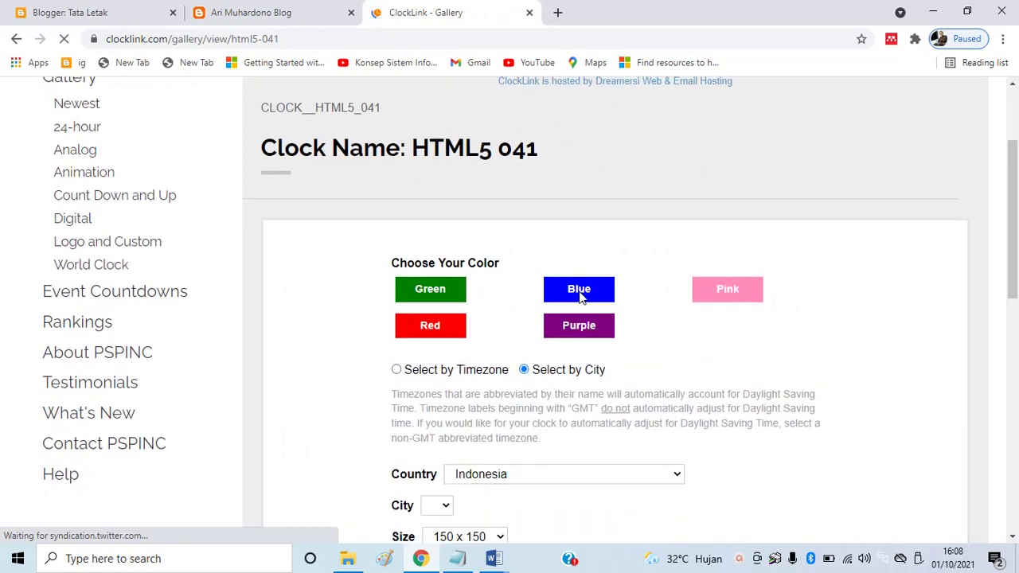
scroll(590, 298, down, 2)
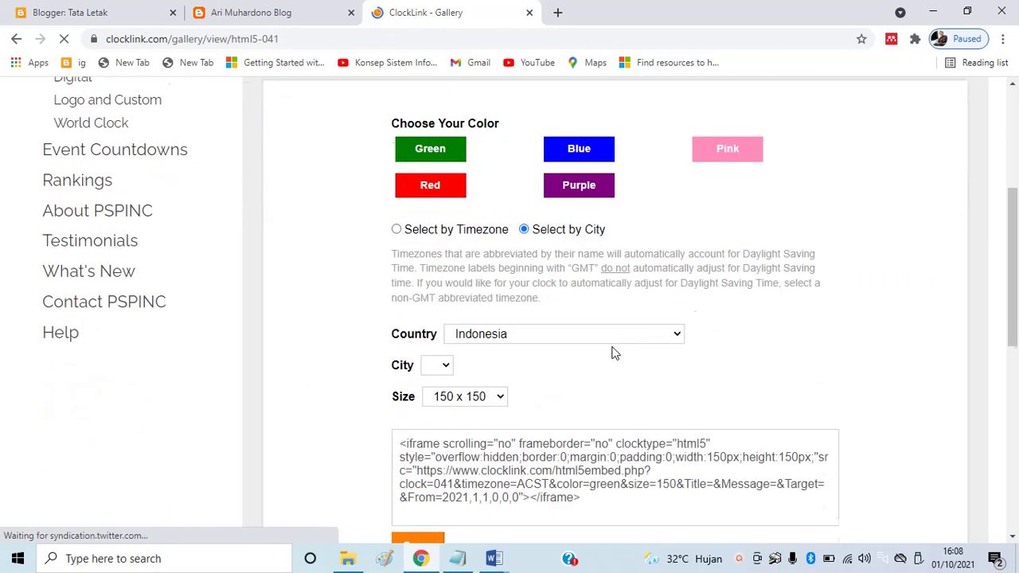
click(395, 222)
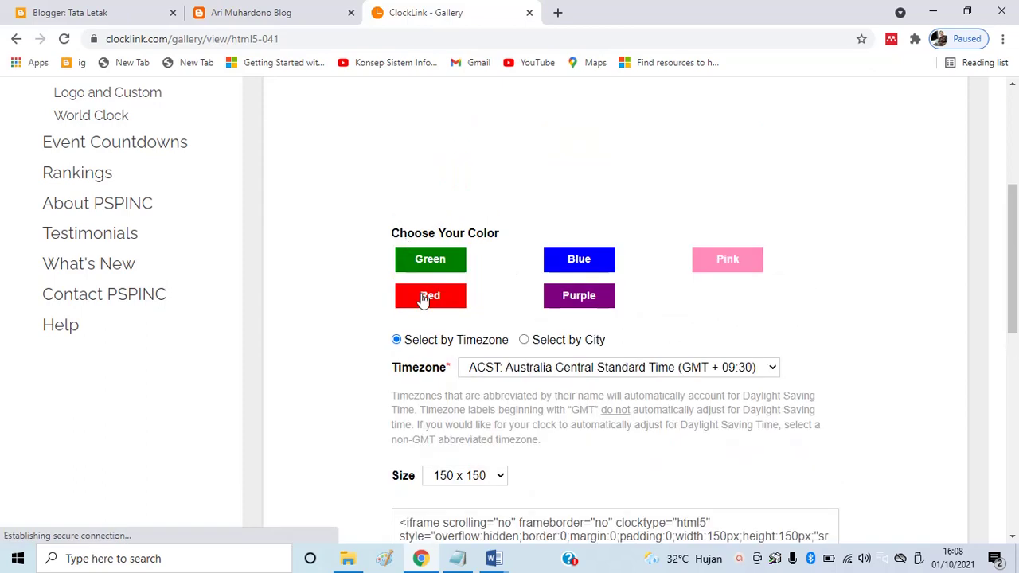
click(524, 340)
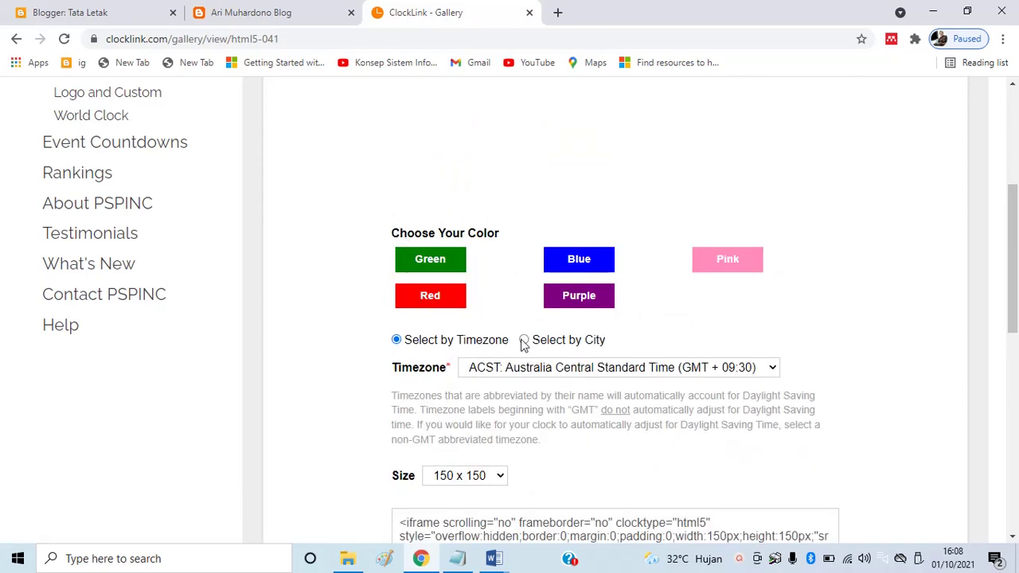
click(559, 371)
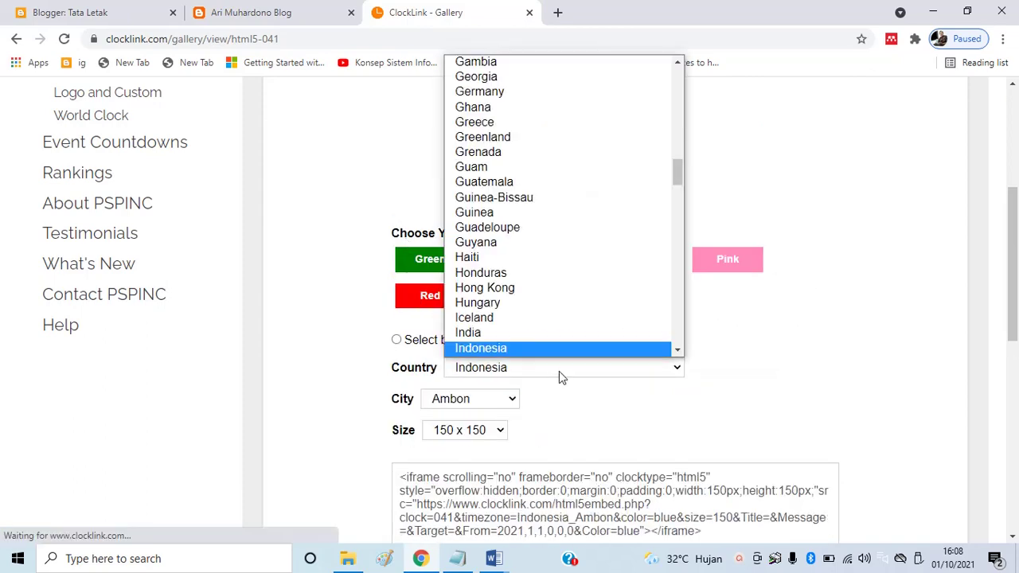
click(559, 371)
click(511, 398)
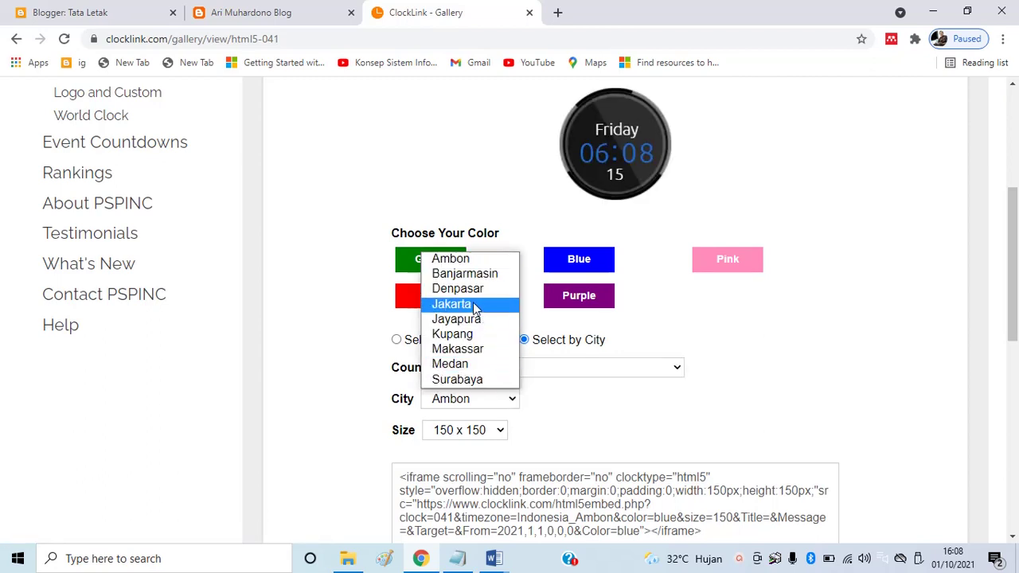
click(473, 305)
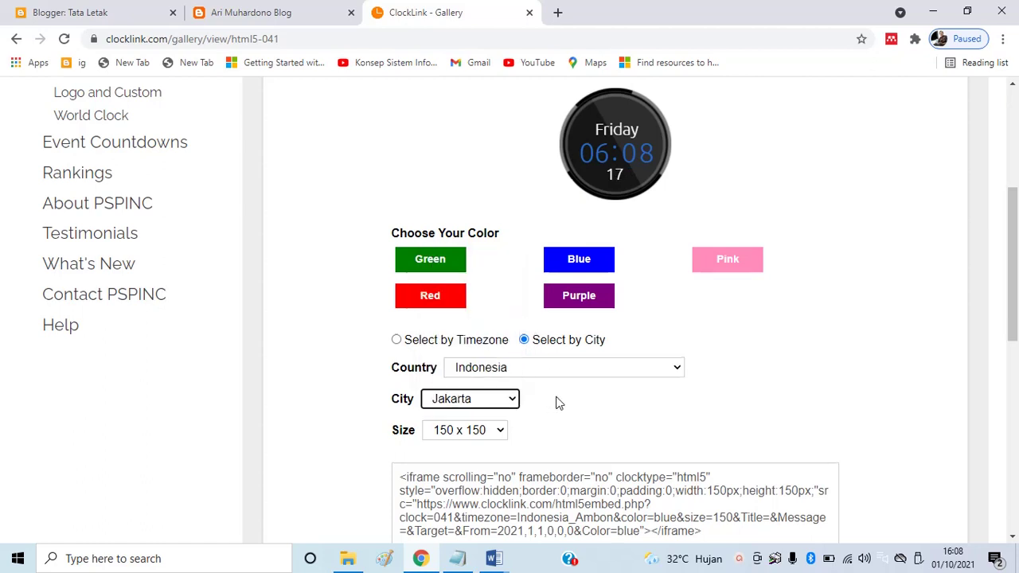
Keep the clock size at 150 x 150 and copy the complete embed code to the clipboard
scroll(557, 402, down, 2)
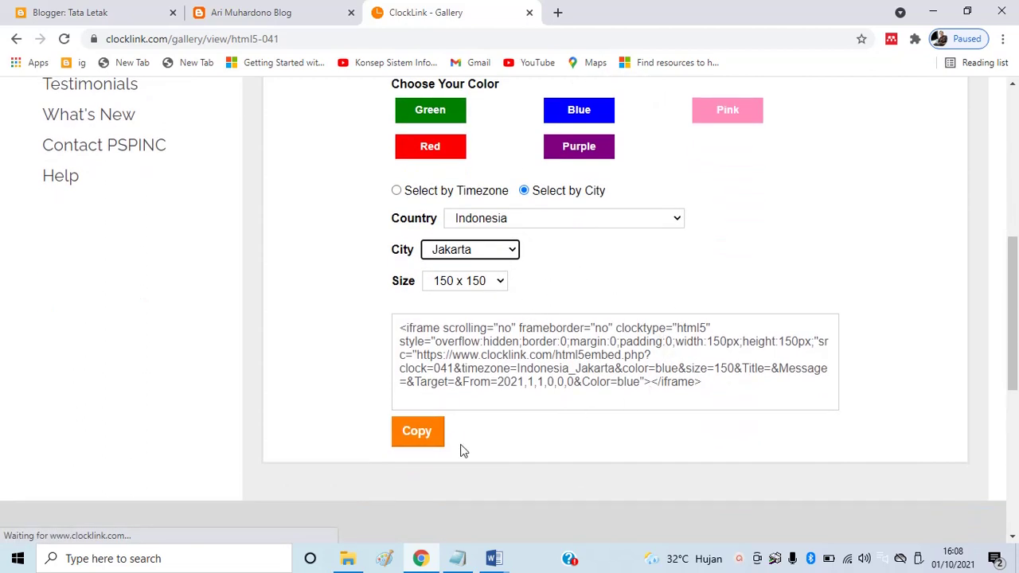
click(481, 286)
click(489, 293)
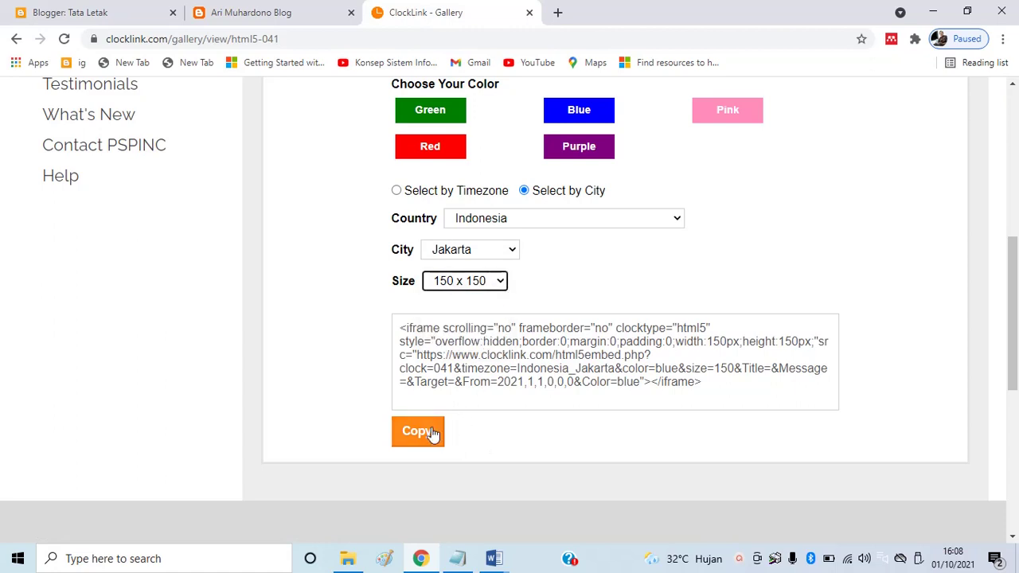
drag(731, 392, 359, 326)
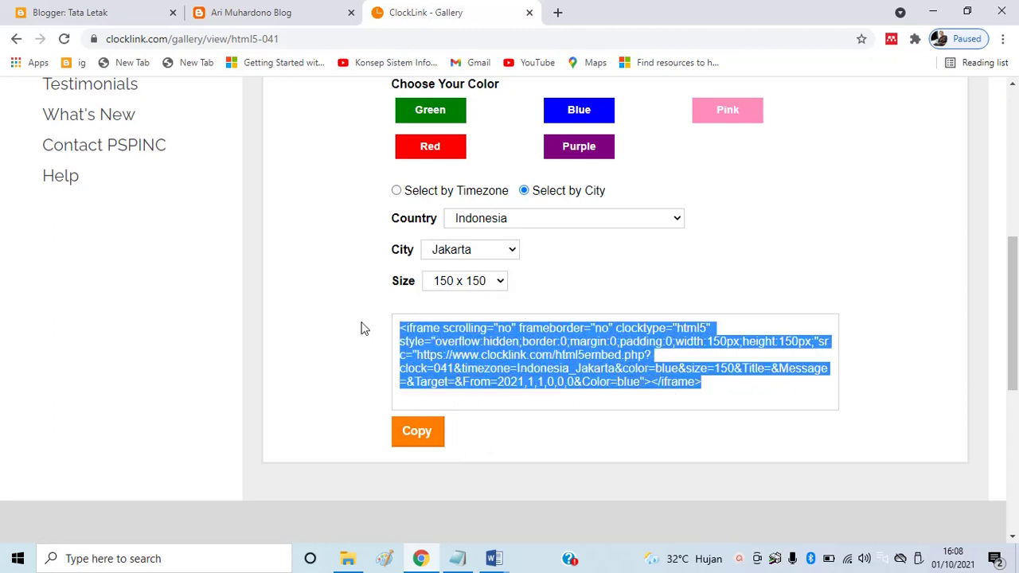
click(412, 434)
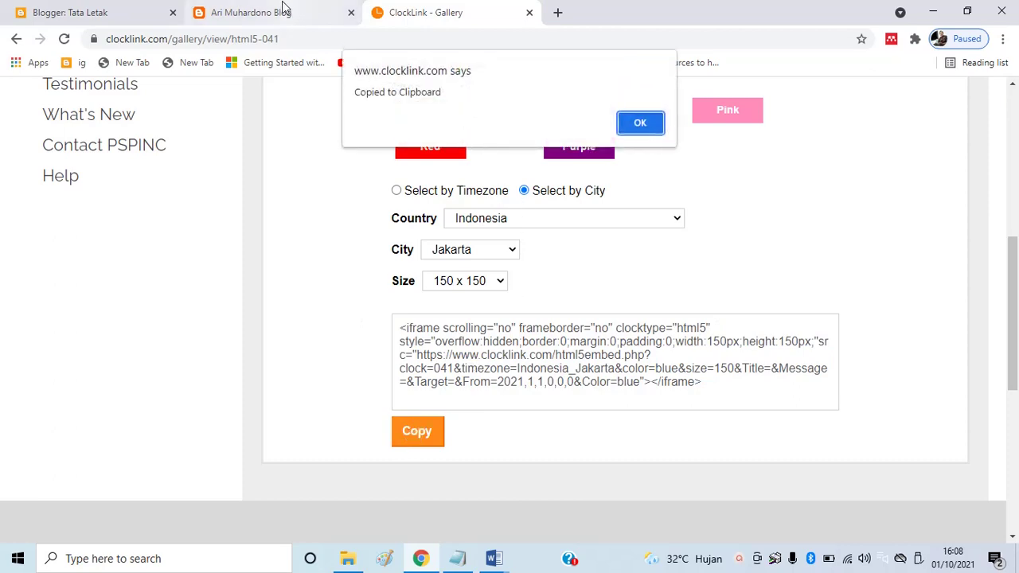
Look over the blog's sidebar, return to the Blogger layout and start a new HTML/JavaScript gadget in sidebar-right-1
click(259, 15)
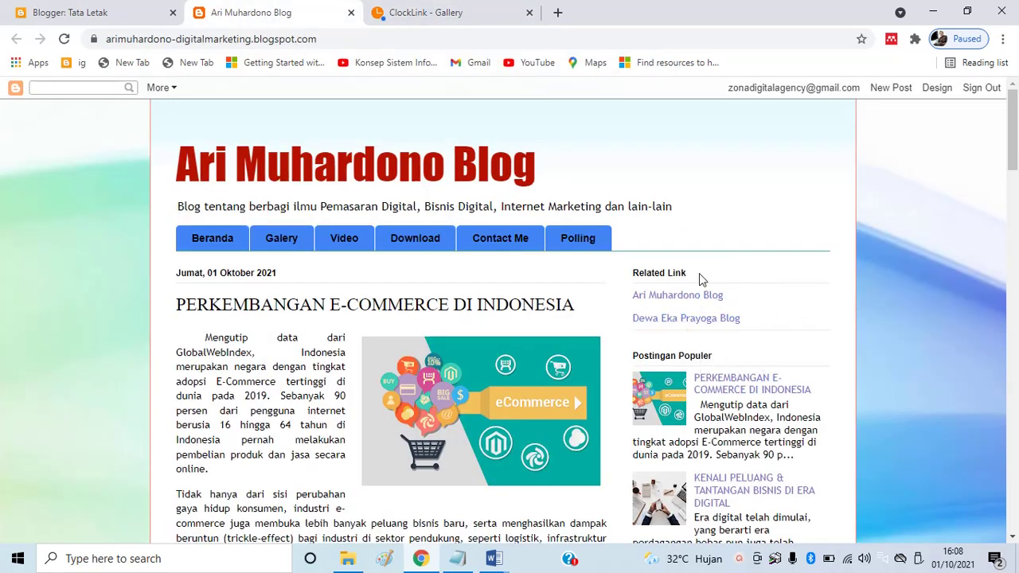
scroll(819, 372, down, 10)
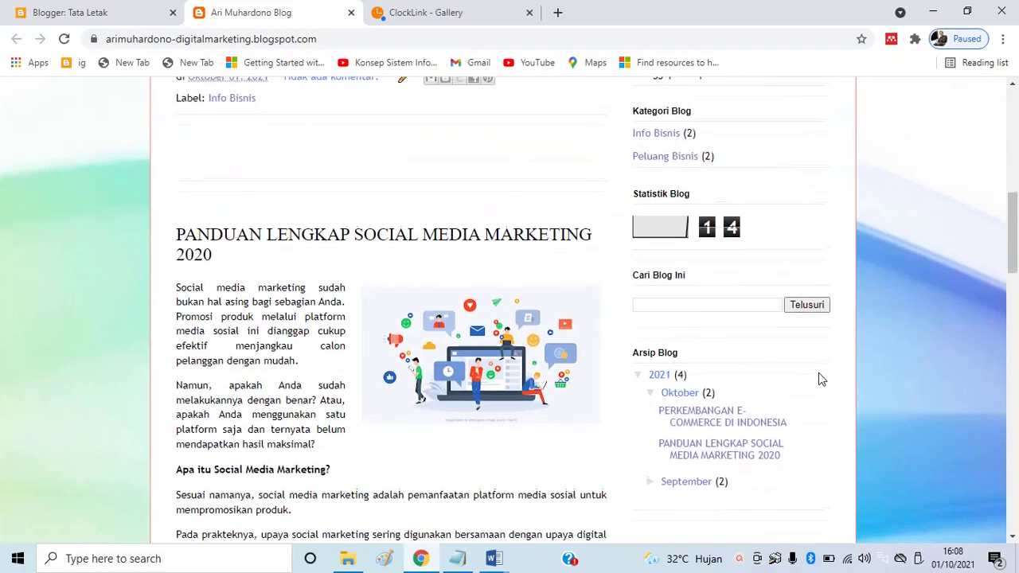
key(Home)
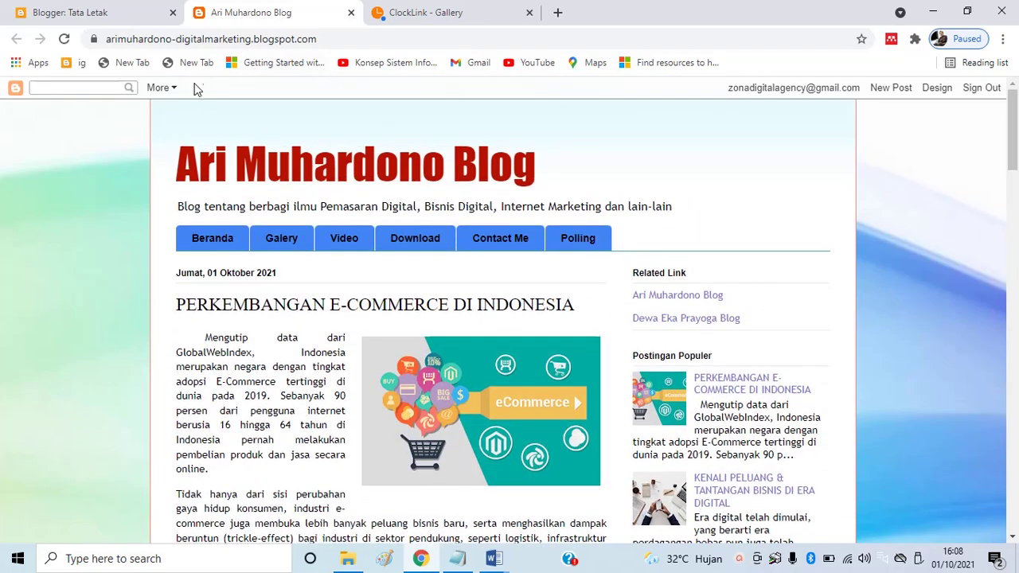
click(66, 12)
scroll(822, 309, up, 5)
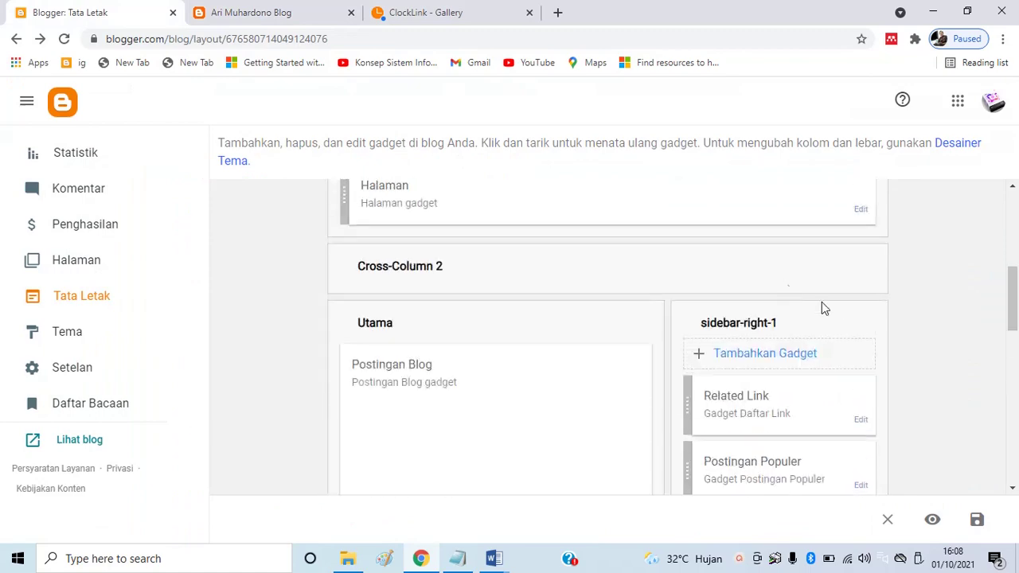
click(772, 357)
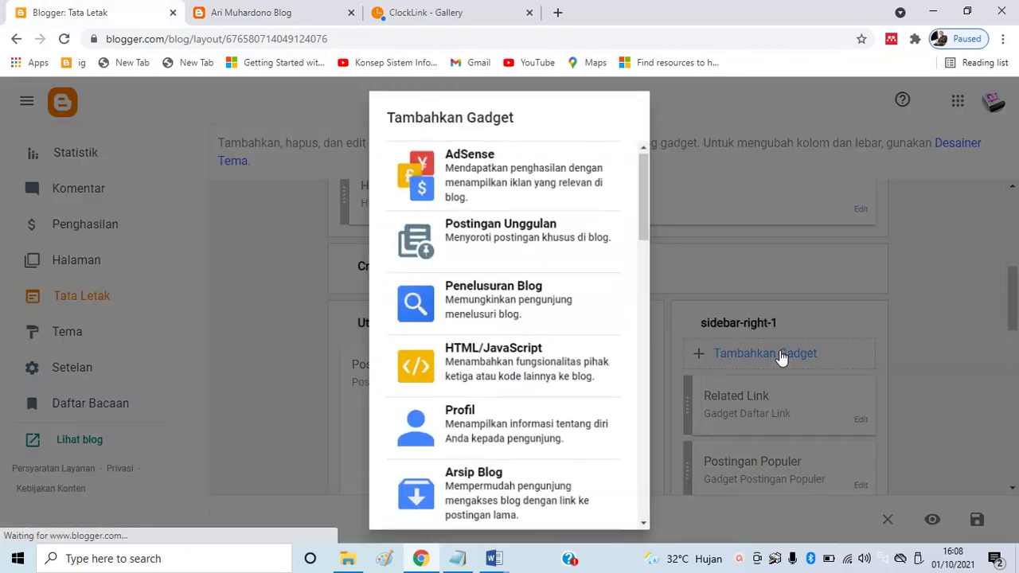
scroll(508, 335, down, 1)
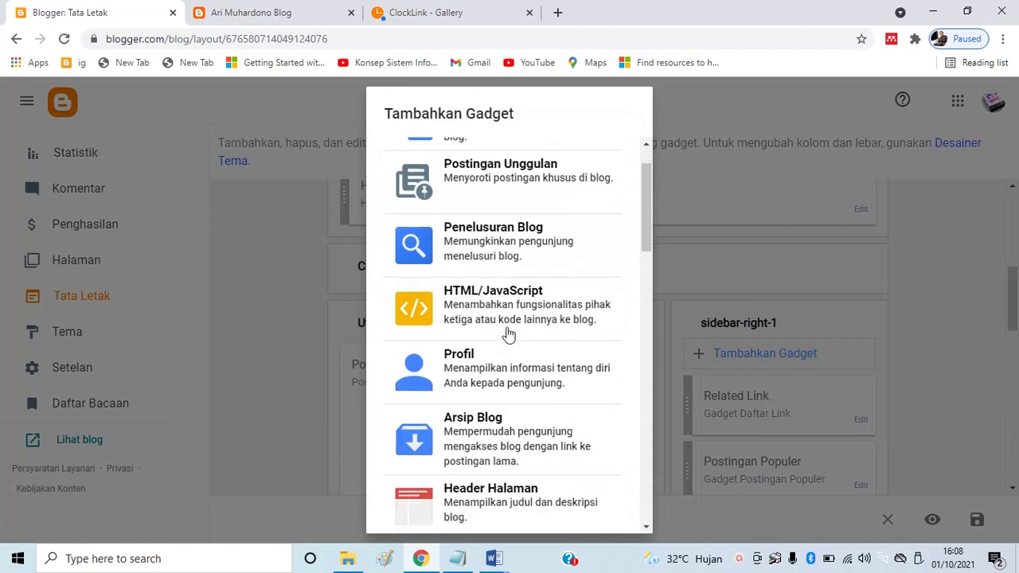
click(481, 287)
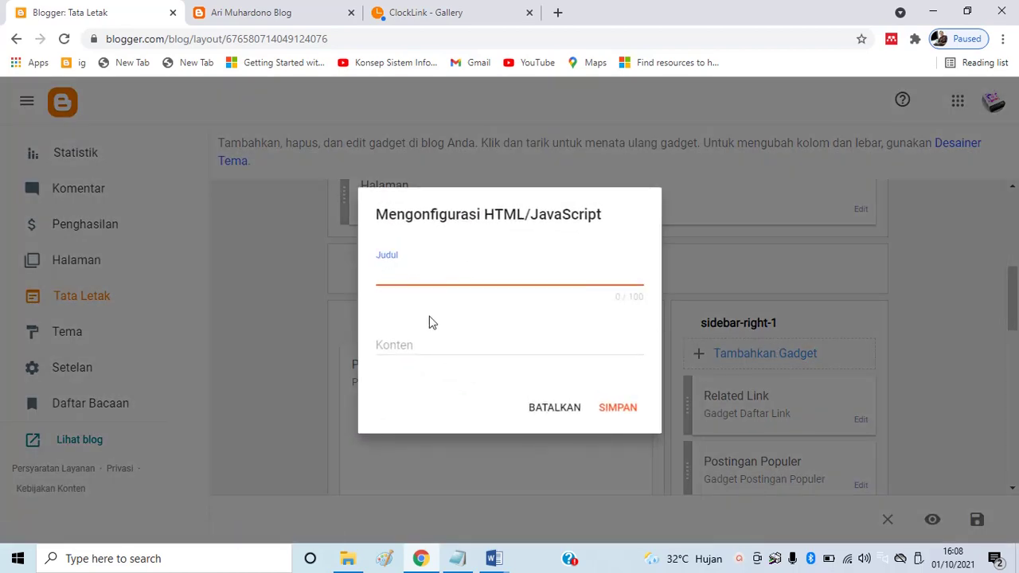
Paste the ClockLink embed code as the HTML/JavaScript gadget's content without a title and save the gadget
click(426, 343)
key(ctrl+v)
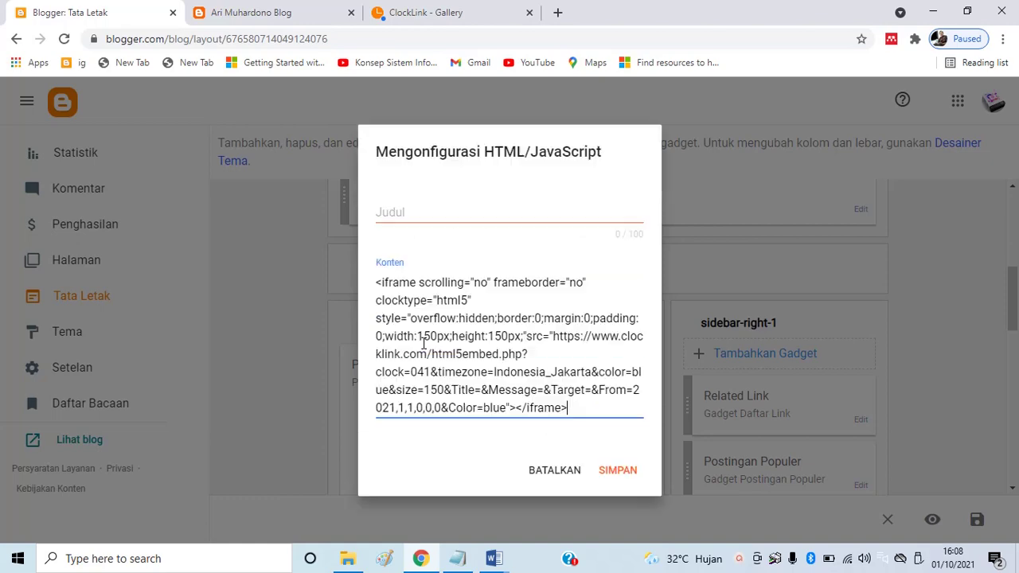
click(614, 471)
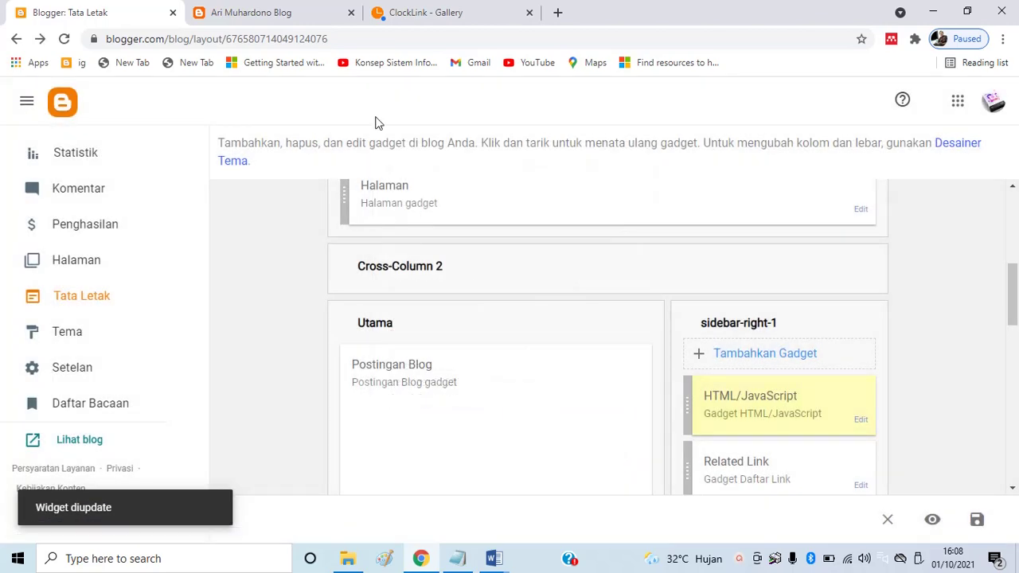
Switch to the blog, reload it and examine the clock in the sidebar and the rest of the page
click(280, 9)
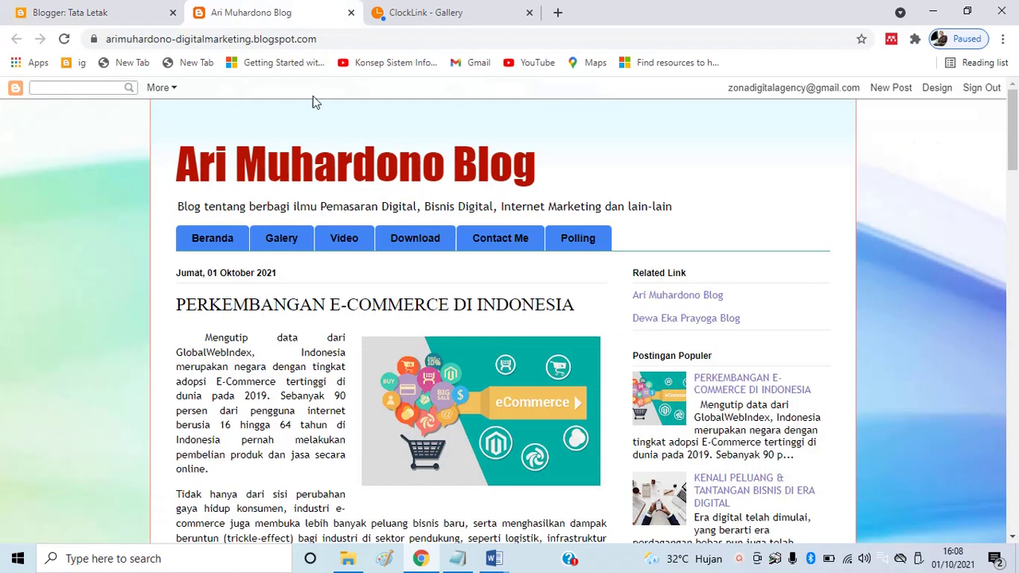
click(62, 39)
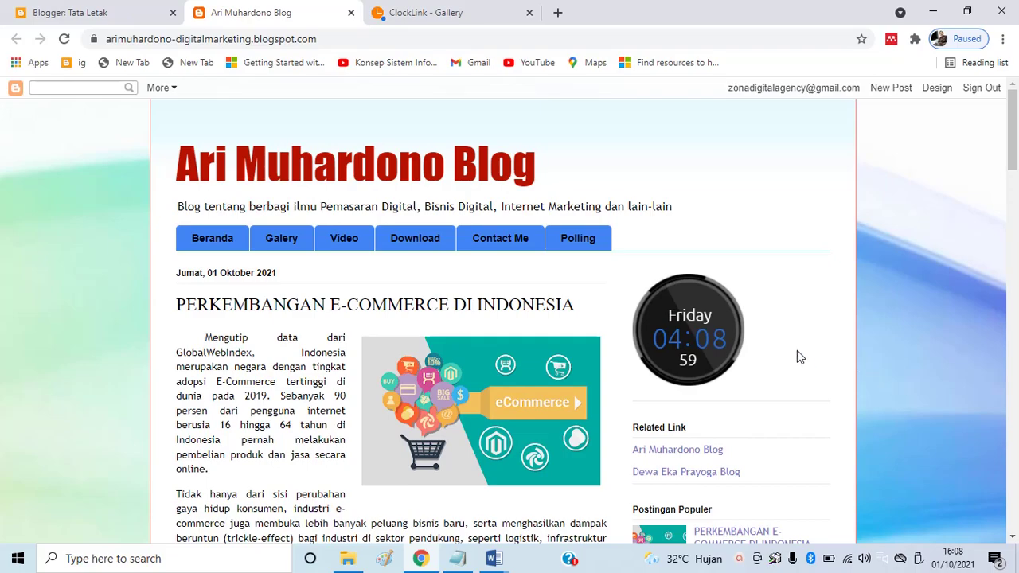
scroll(823, 327, down, 15)
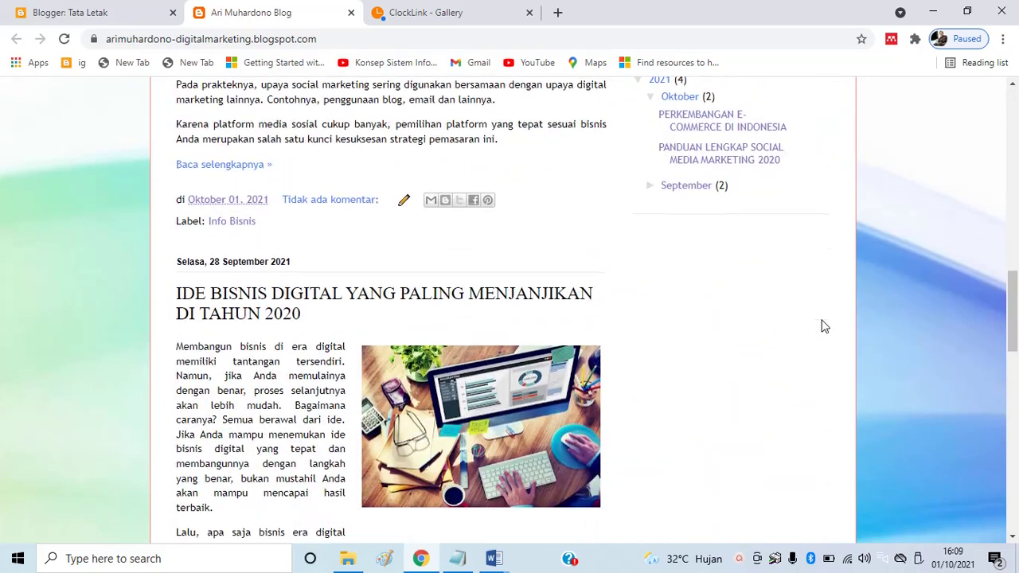
Look over the rest of the blog page down to the running text in the footer, ending back at the header
scroll(826, 324, down, 10)
scroll(828, 323, up, 10)
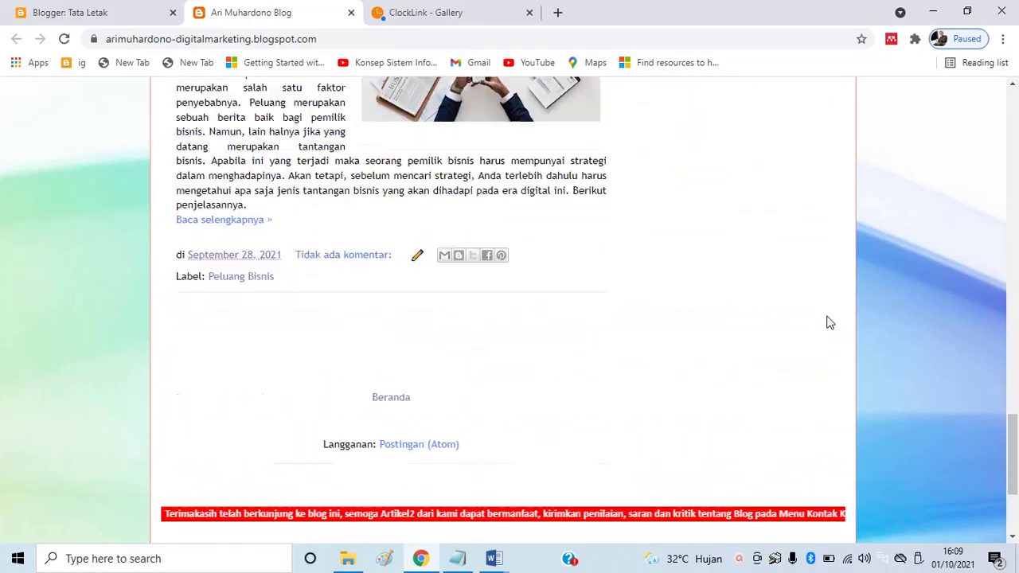
scroll(828, 323, up, 15)
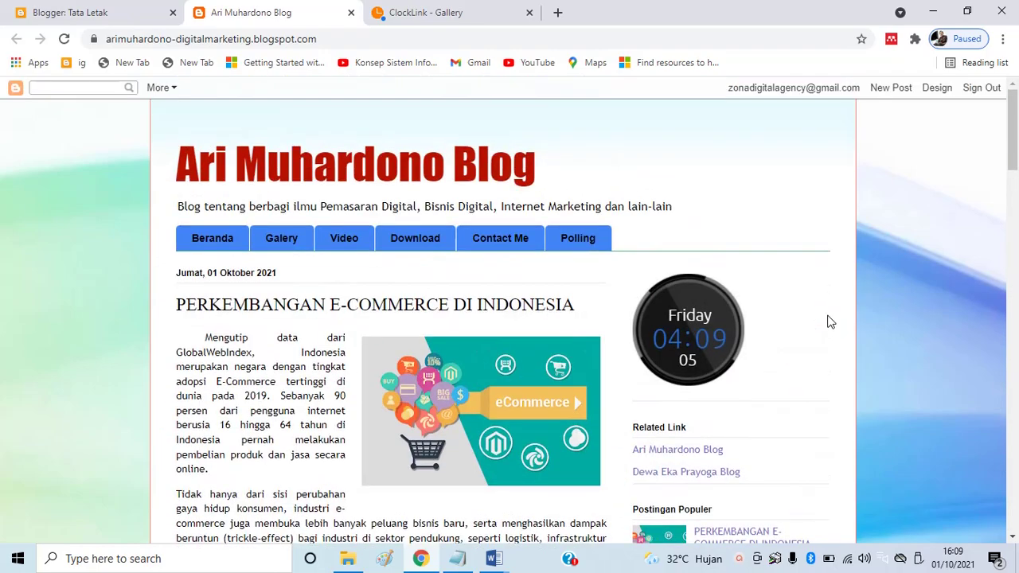
Return to the ClockLink page, dismiss its clipboard message and open Google in its place
click(472, 12)
click(394, 39)
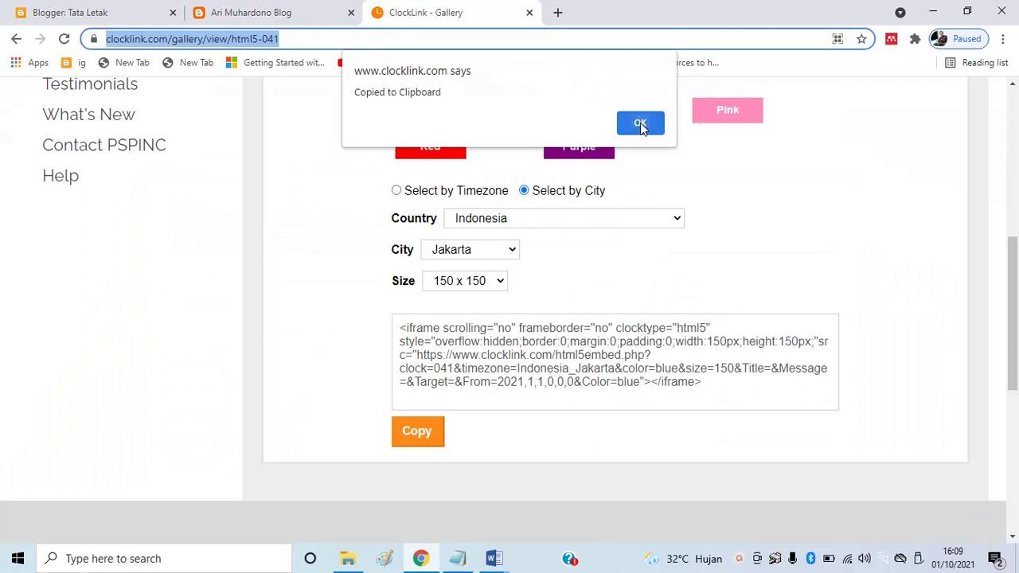
click(640, 123)
click(440, 35)
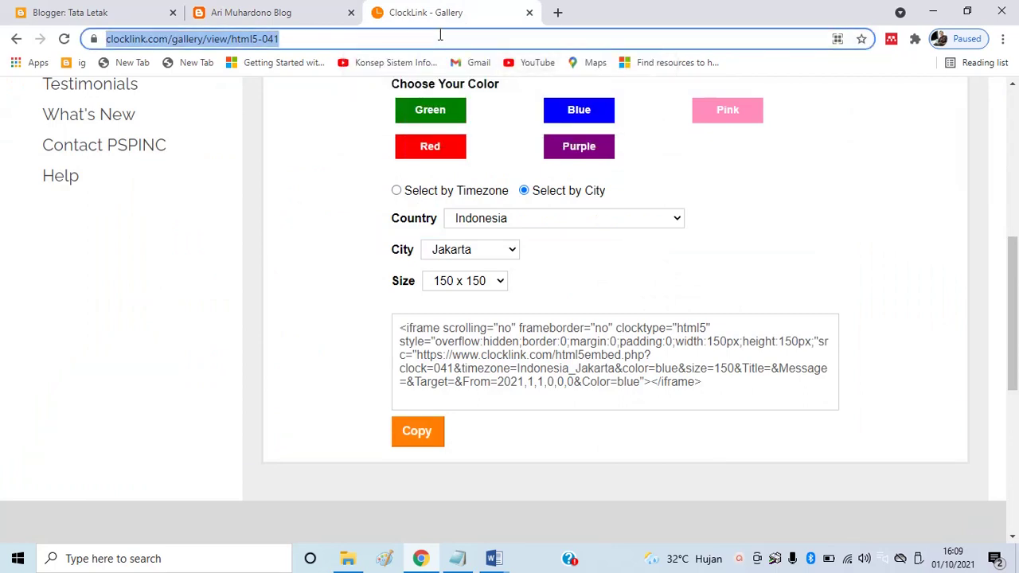
text(goo)
key(Return)
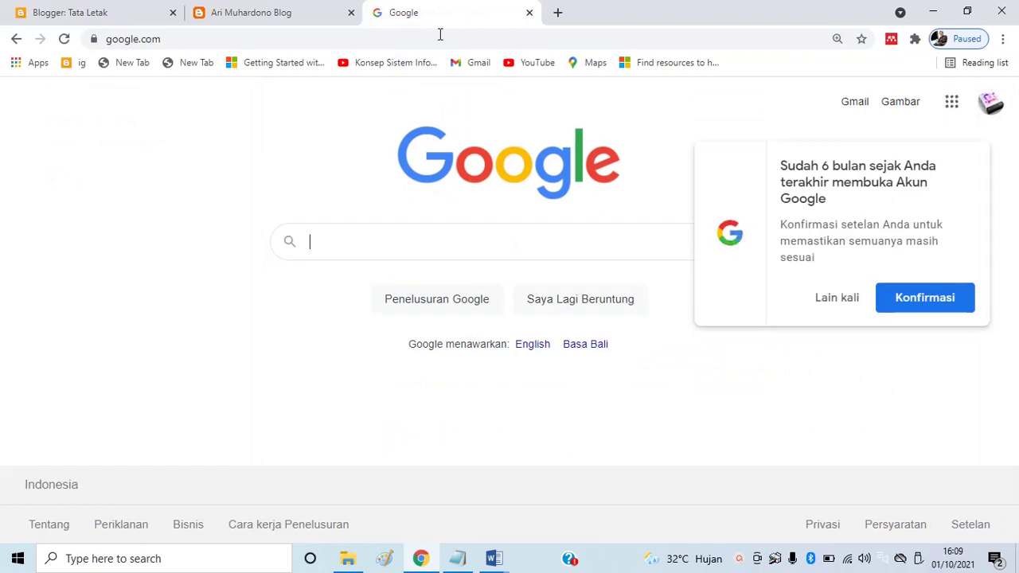
Search Google for "membuat efek balon di blog"
text(menr)
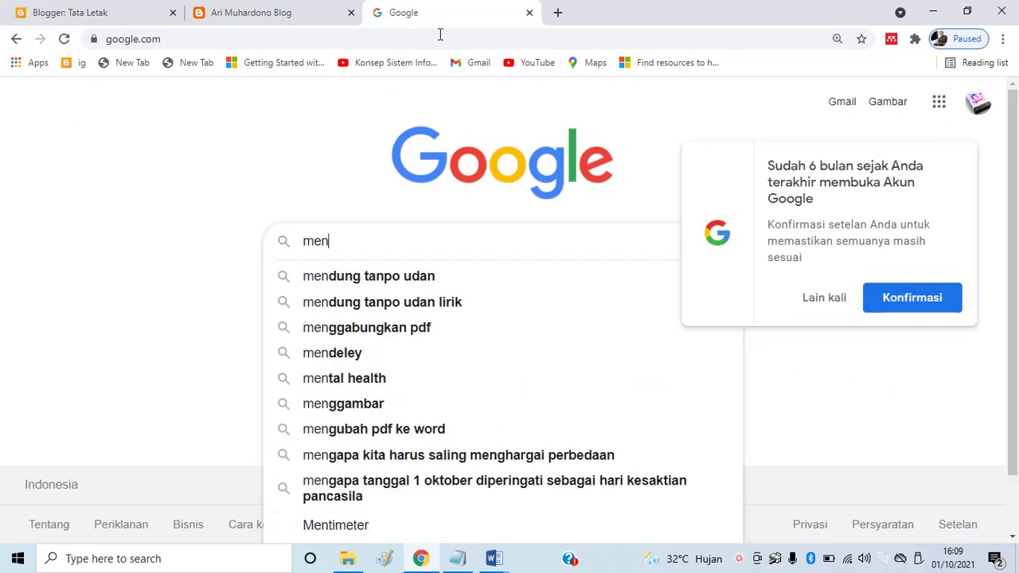
key(BackSpace)
key(BackSpace)
text(mbuat )
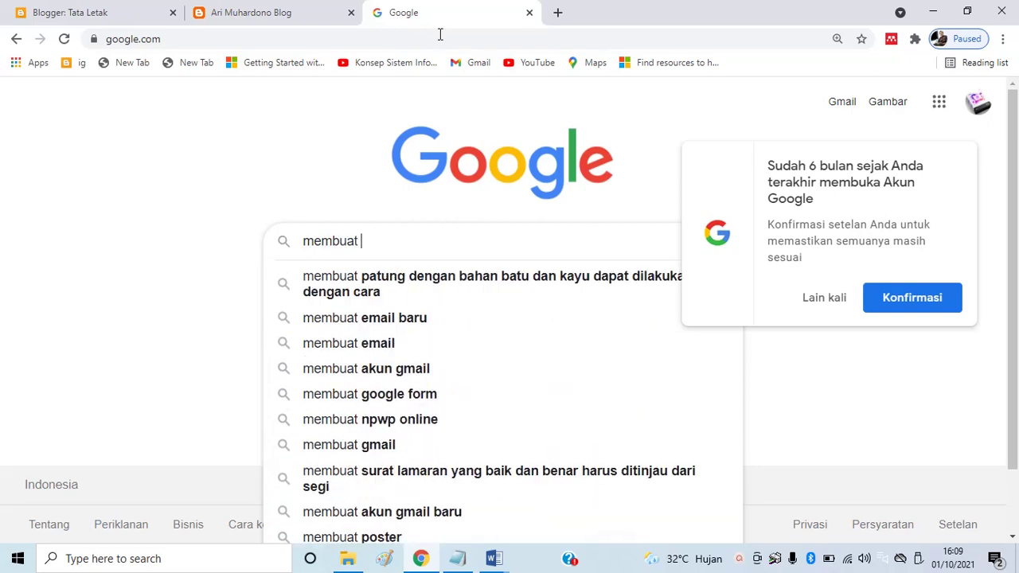
text(efek bal)
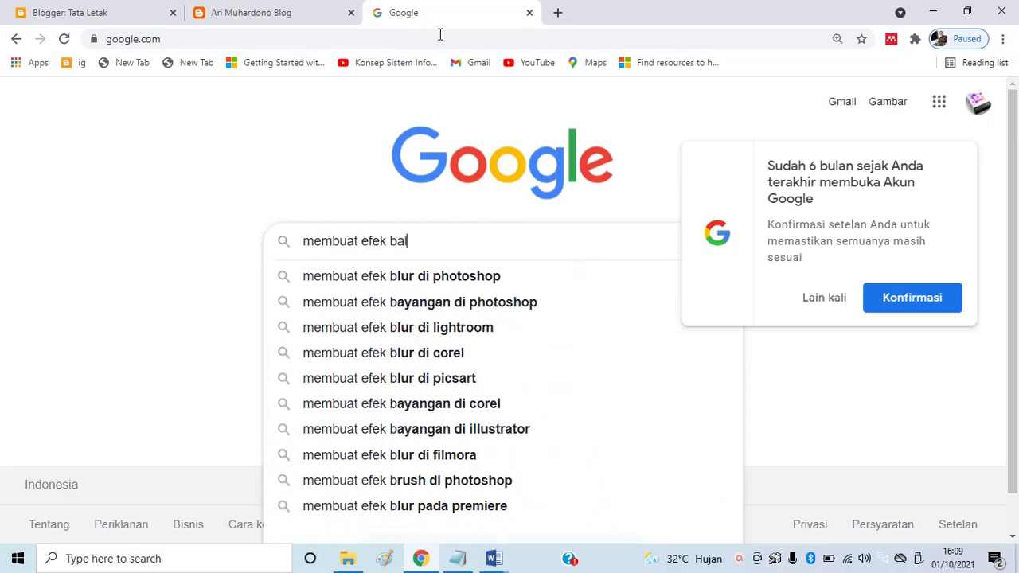
text(on d )
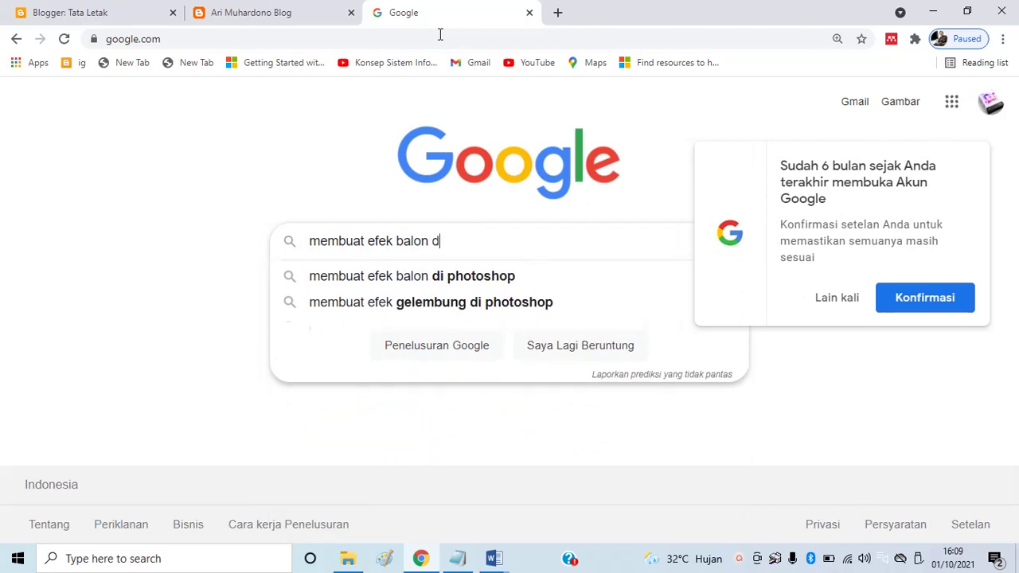
text(i blog)
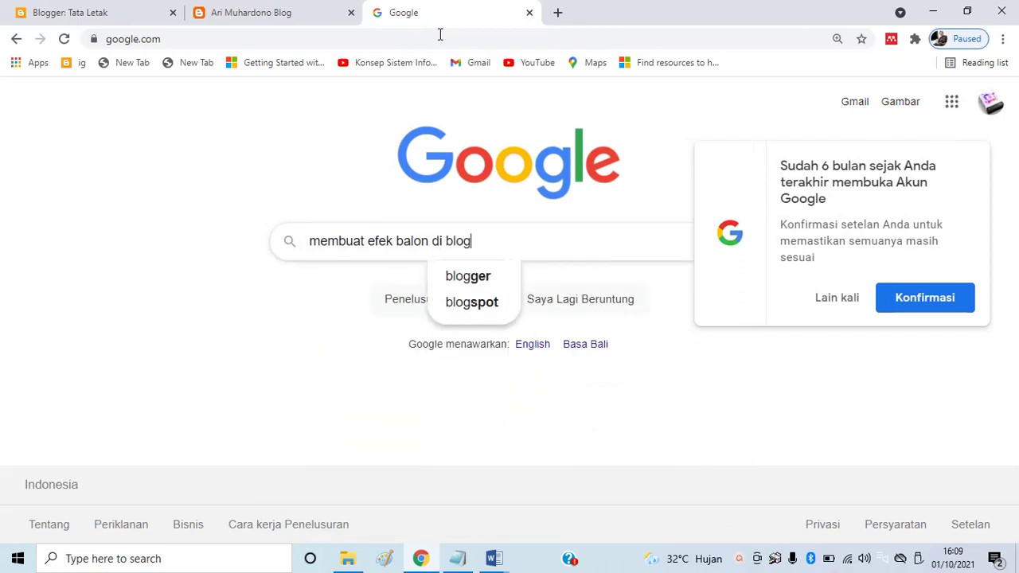
key(Return)
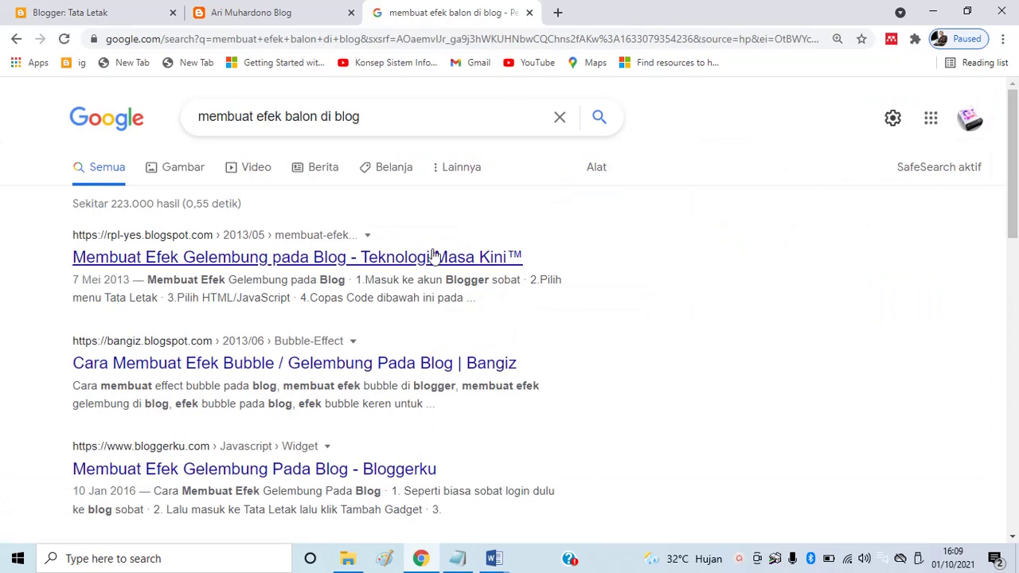
Open the result "Membuat Efek Gelembung pada Blog" from rpl-yes.blogspot.com and copy the article's complete script code
click(243, 266)
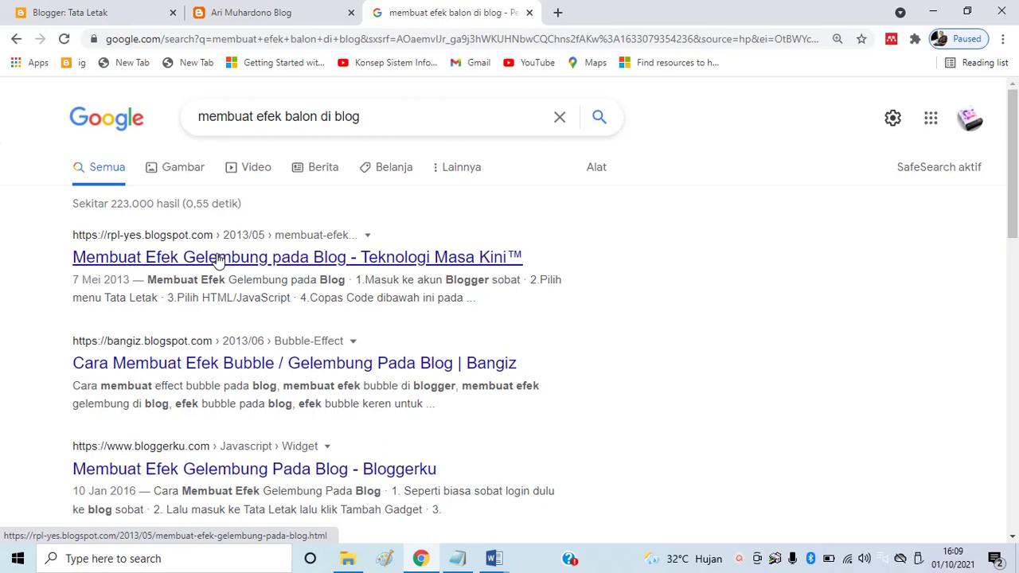
click(219, 263)
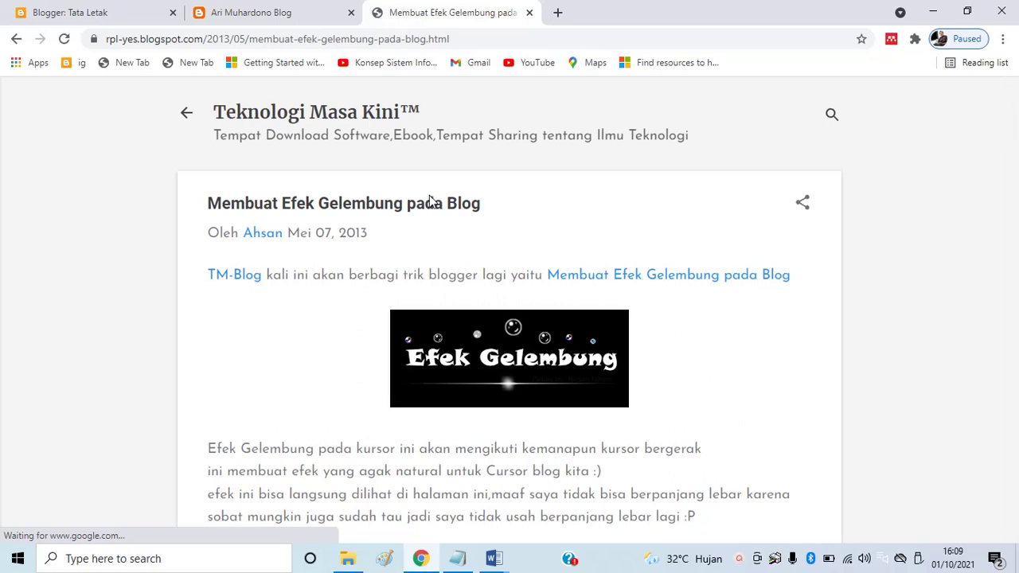
scroll(597, 256, down, 3)
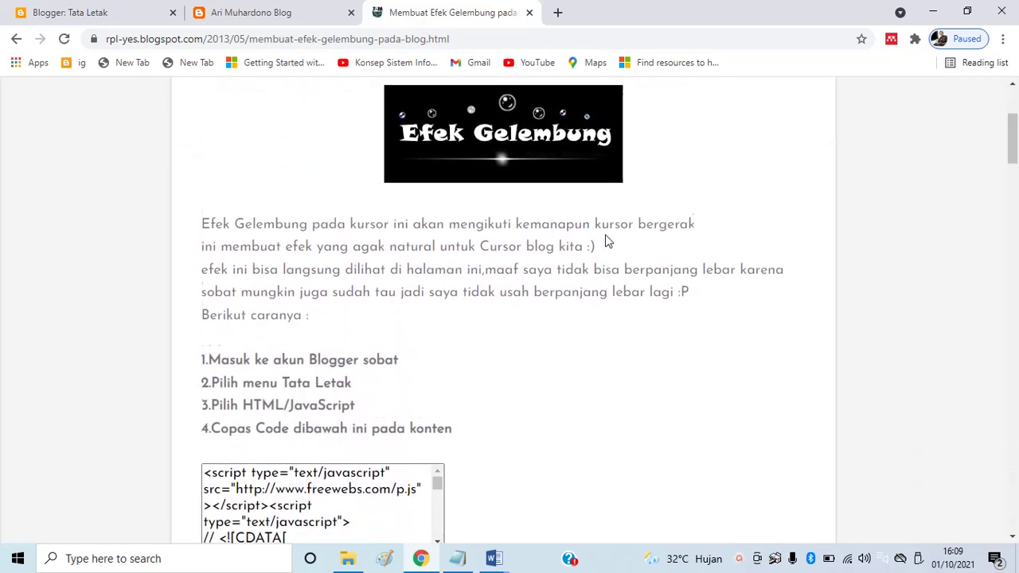
scroll(406, 322, down, 2)
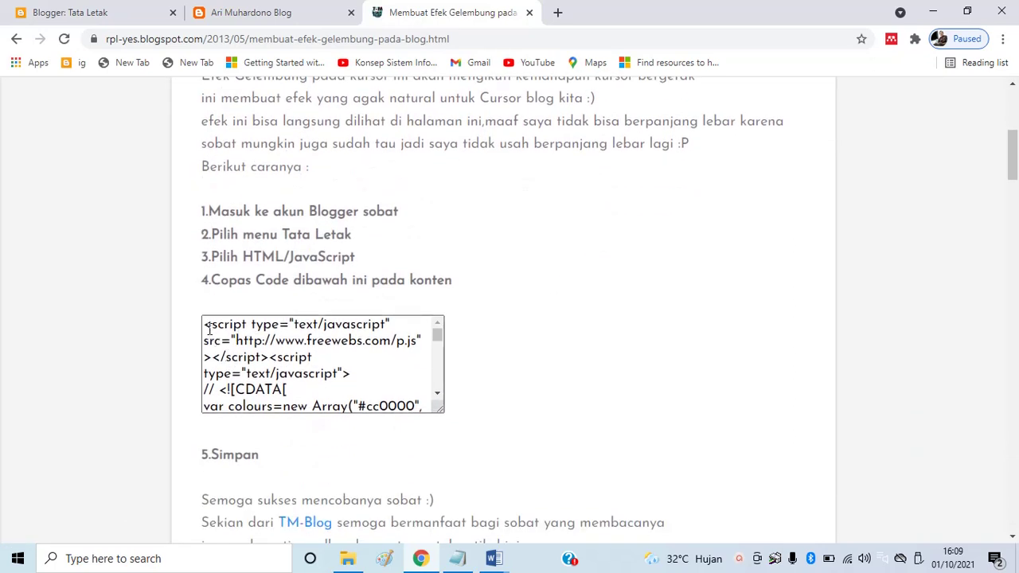
drag(204, 324, 424, 470)
scroll(319, 406, down, 1)
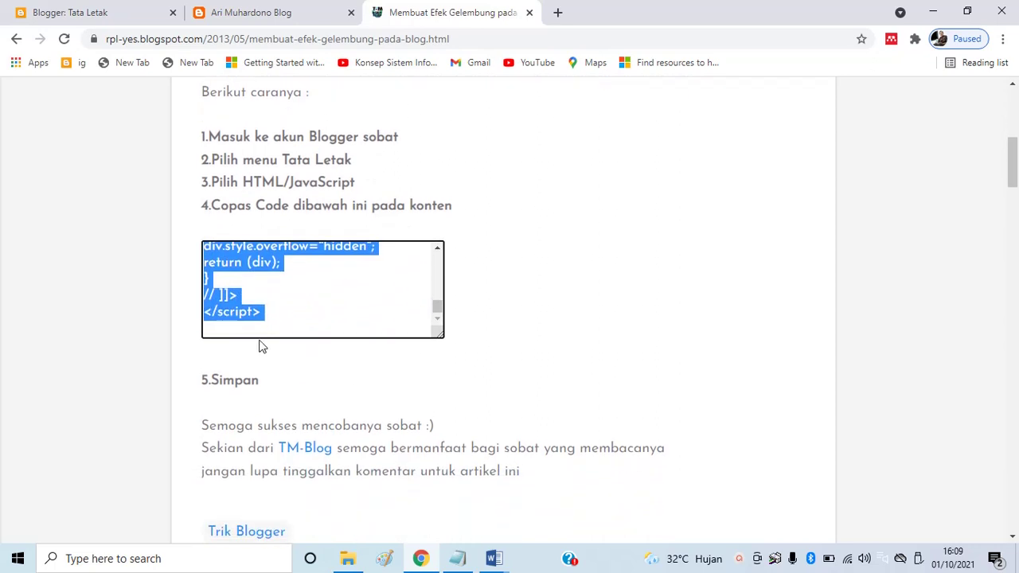
right_click(234, 303)
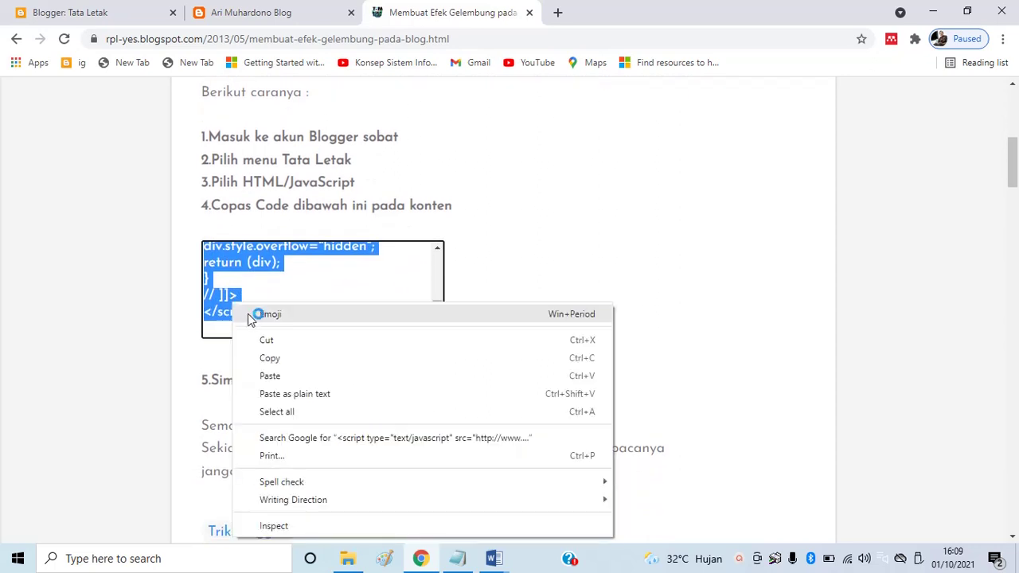
click(268, 360)
Return to the Blogger layout and start a new HTML/JavaScript gadget in the footer-1 section
click(303, 14)
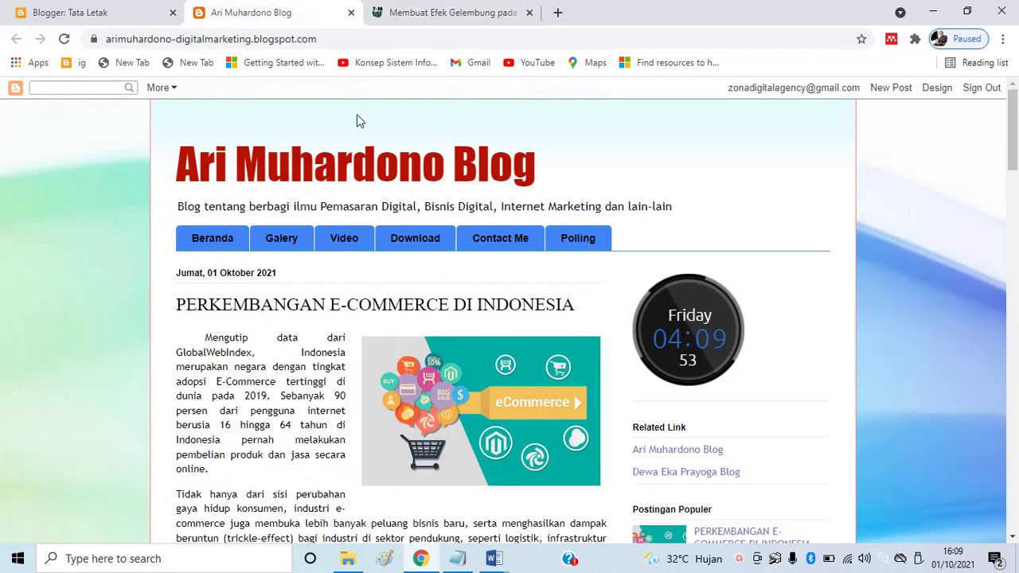
click(78, 16)
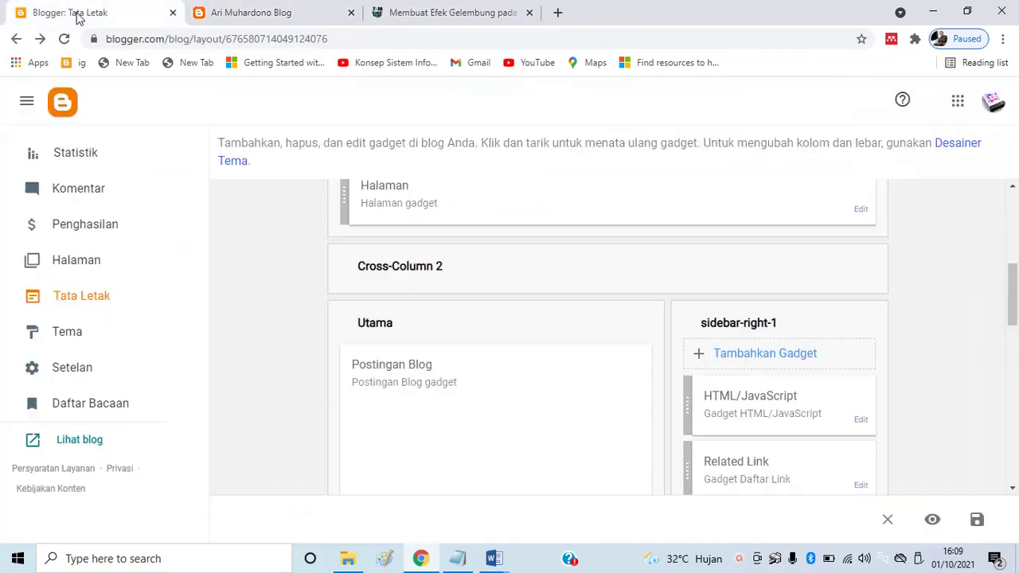
scroll(613, 268, up, 4)
scroll(852, 345, down, 9)
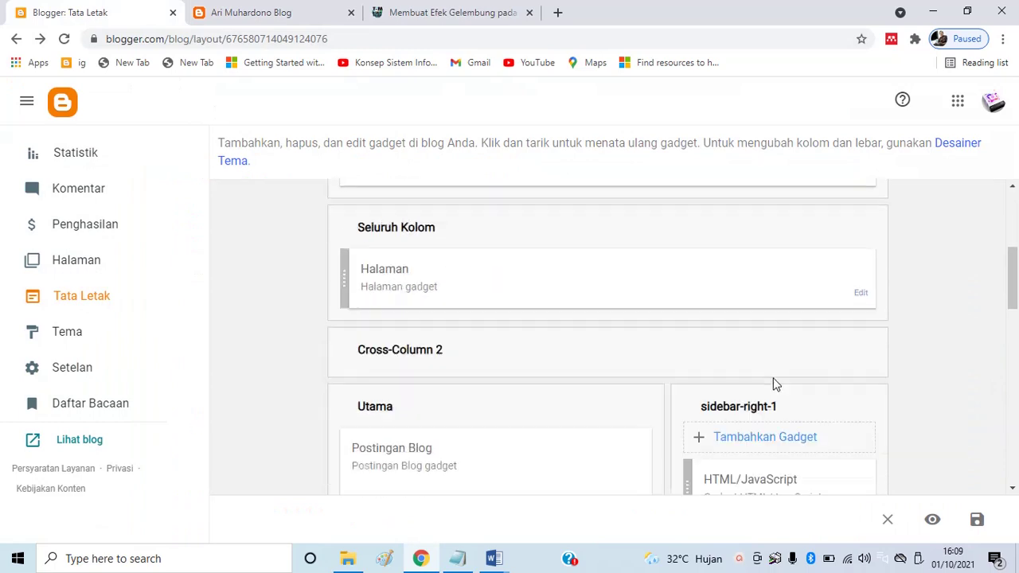
scroll(820, 413, down, 3)
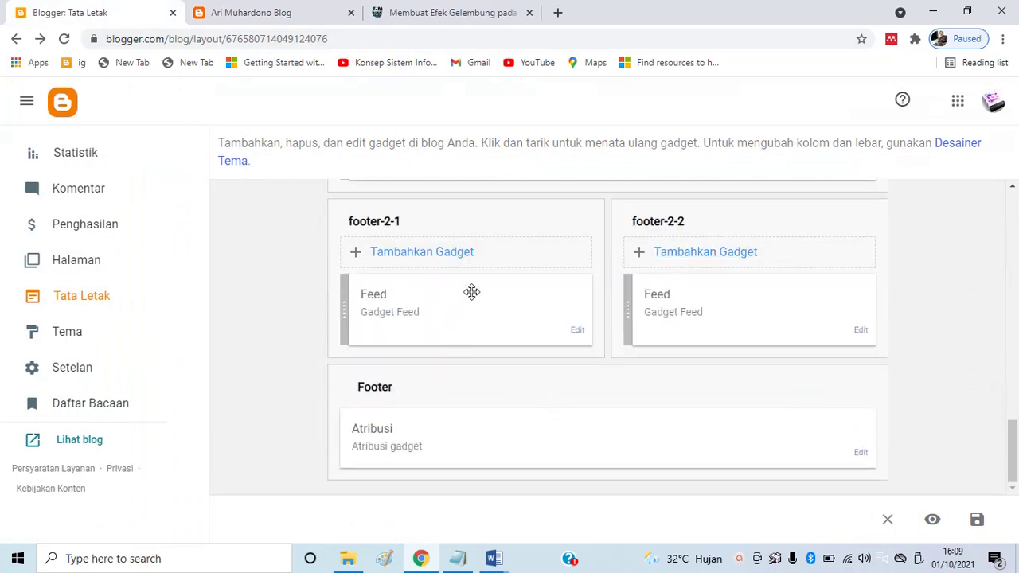
scroll(587, 341, up, 3)
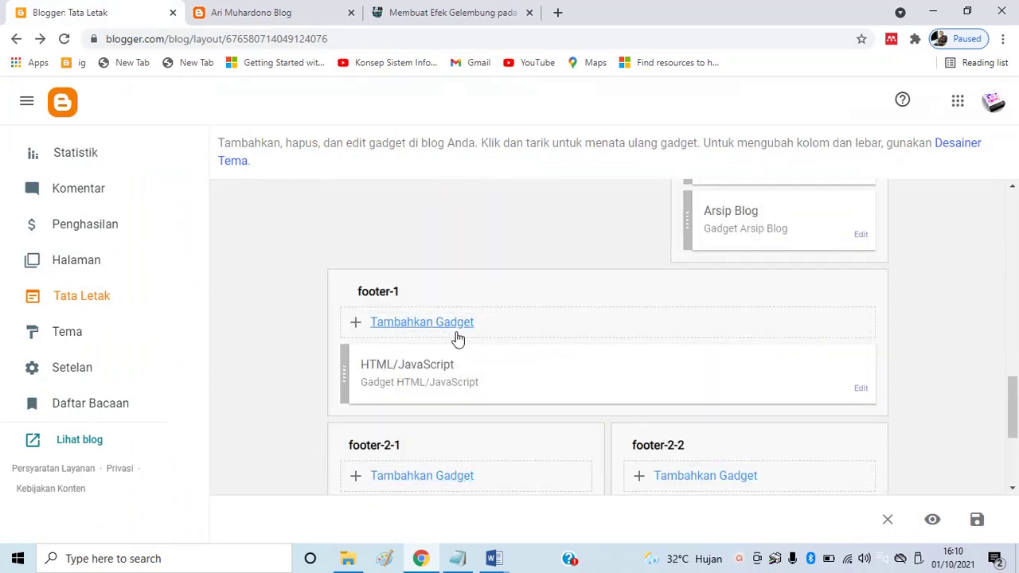
click(432, 326)
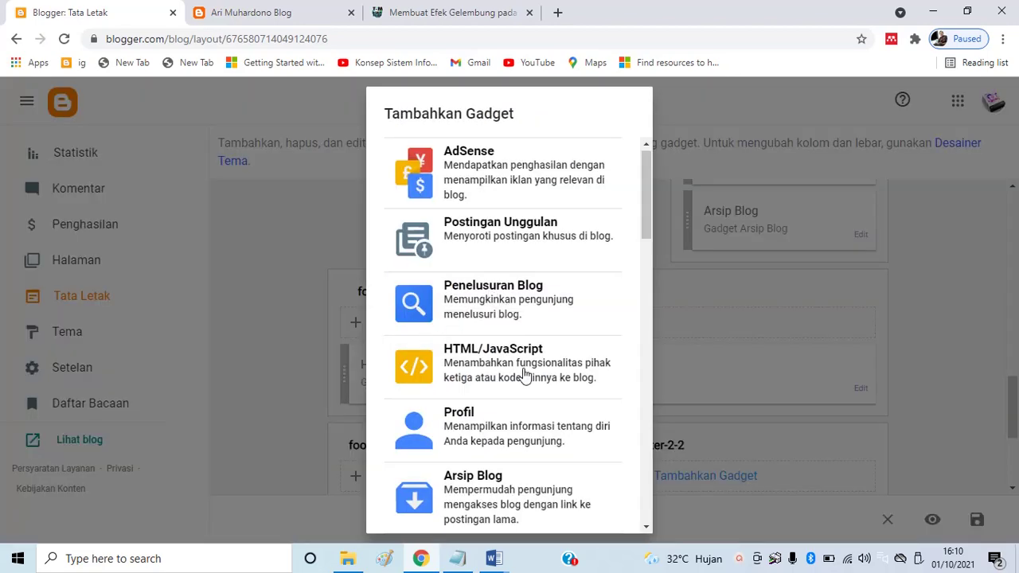
click(525, 374)
Paste the bubble-effect script as the footer gadget's content without a title and save the gadget
click(469, 348)
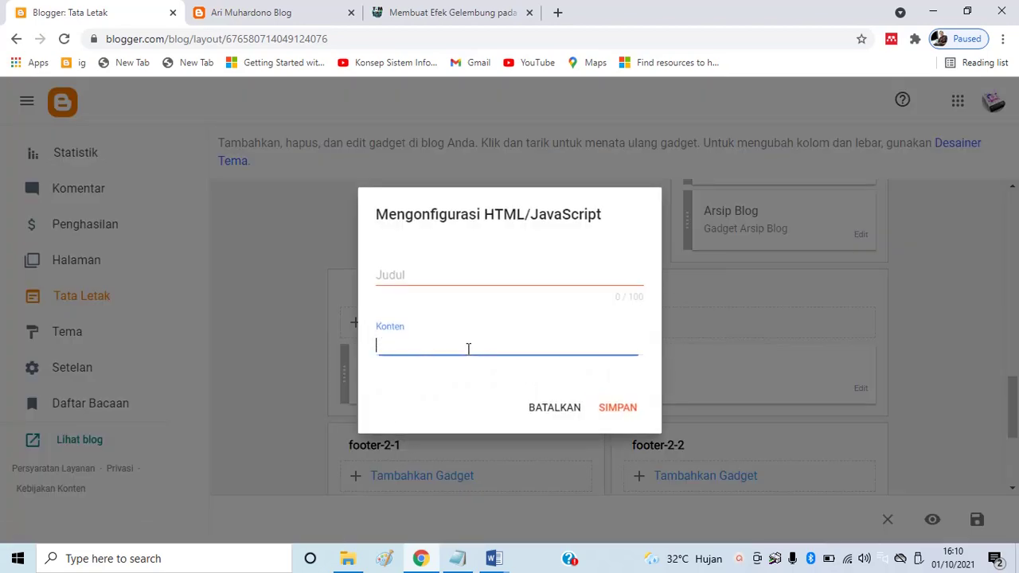
key(ctrl+v)
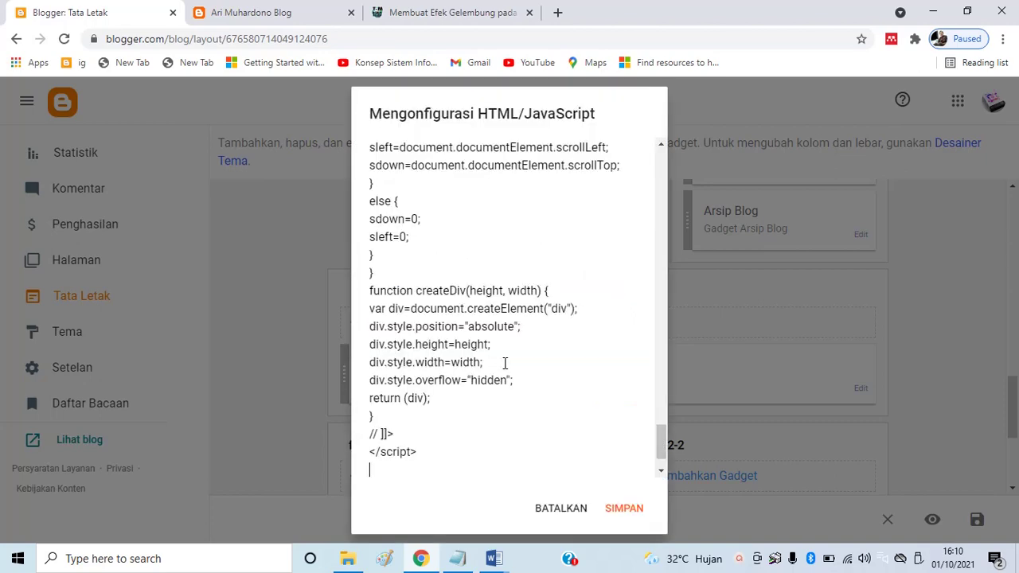
click(621, 509)
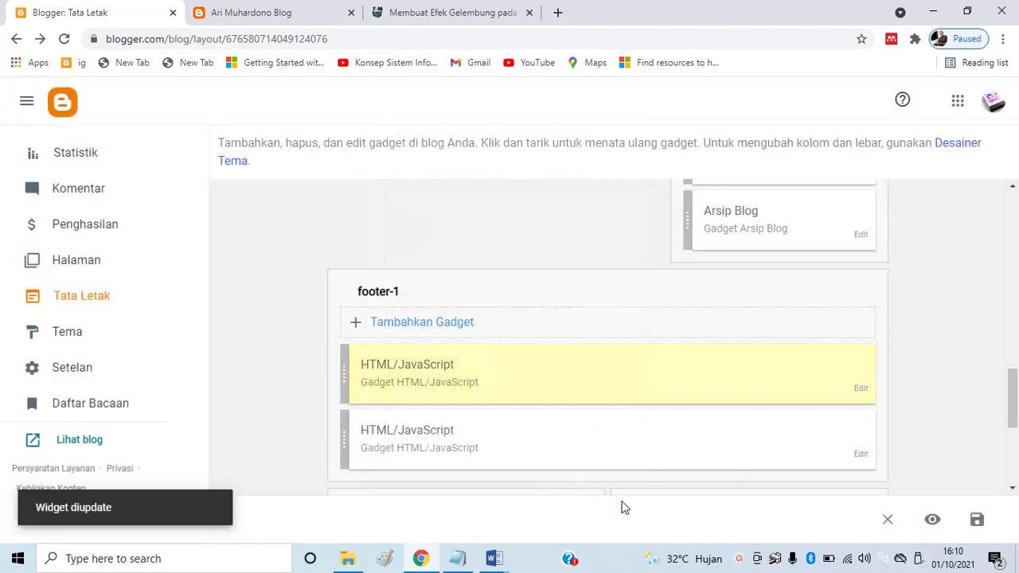
Switch to the blog, reload it and examine the cursor bubble effect across the whole page
click(315, 22)
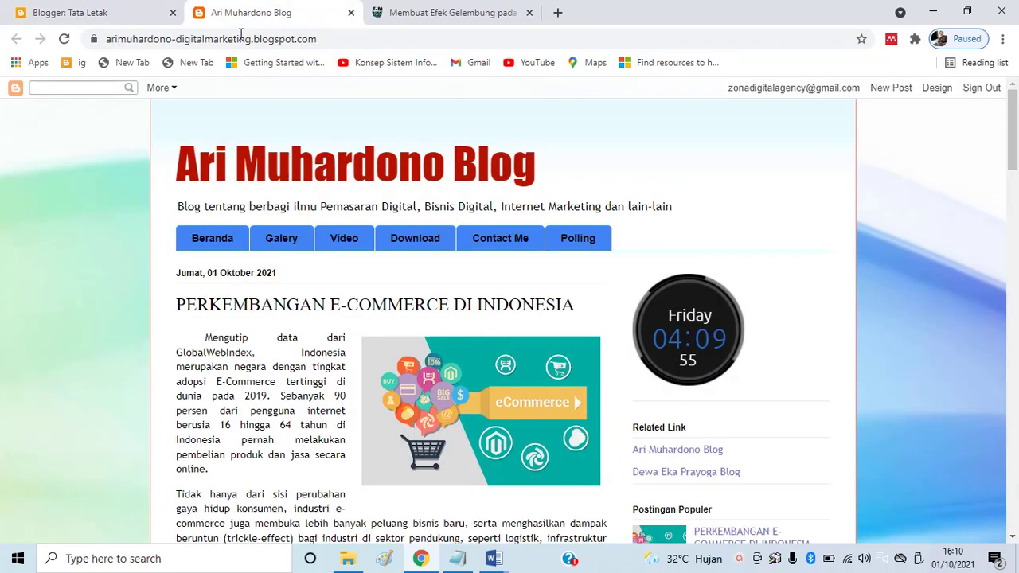
click(64, 38)
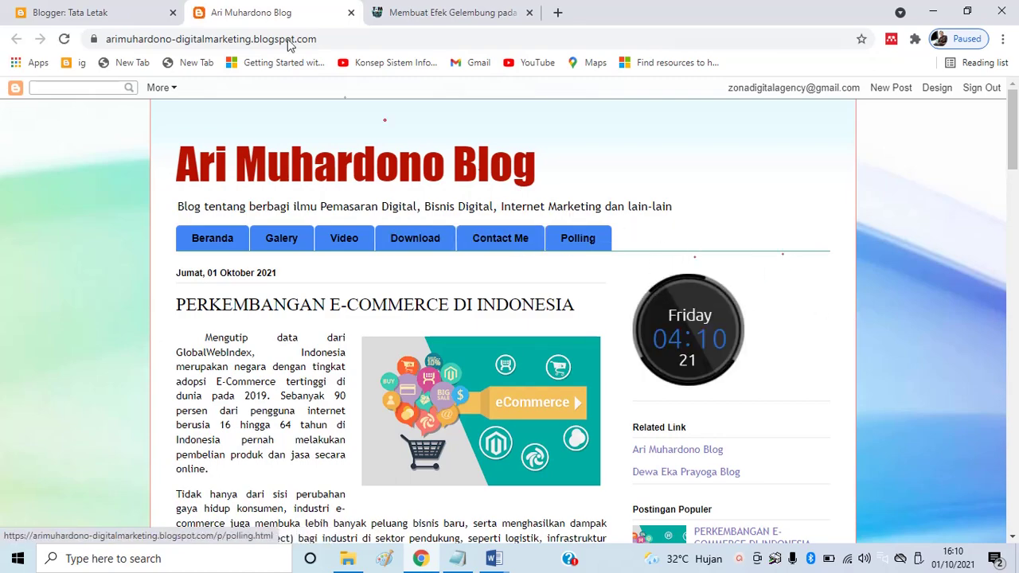
scroll(593, 275, down, 2)
scroll(593, 269, up, 2)
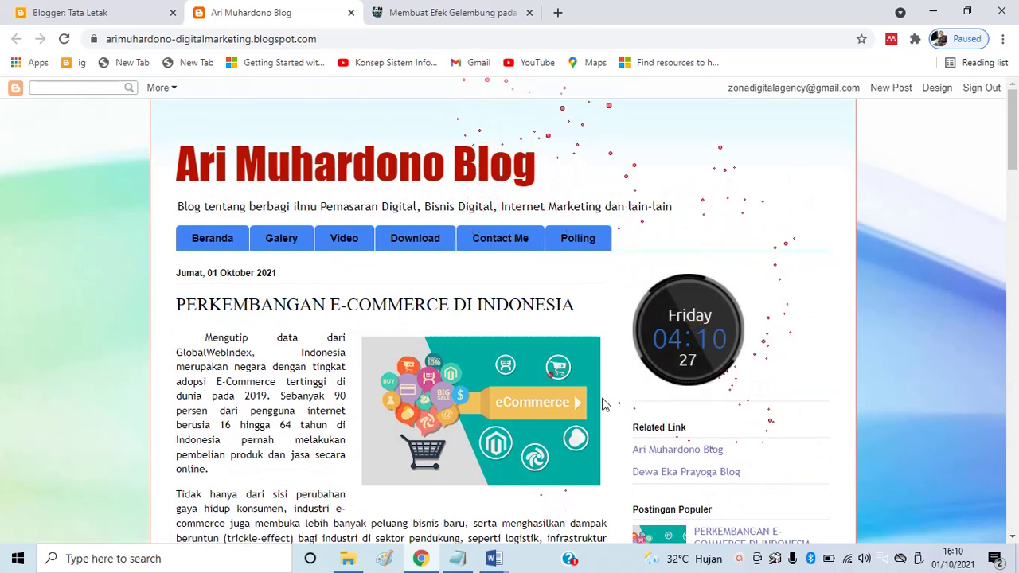
scroll(327, 349, down, 8)
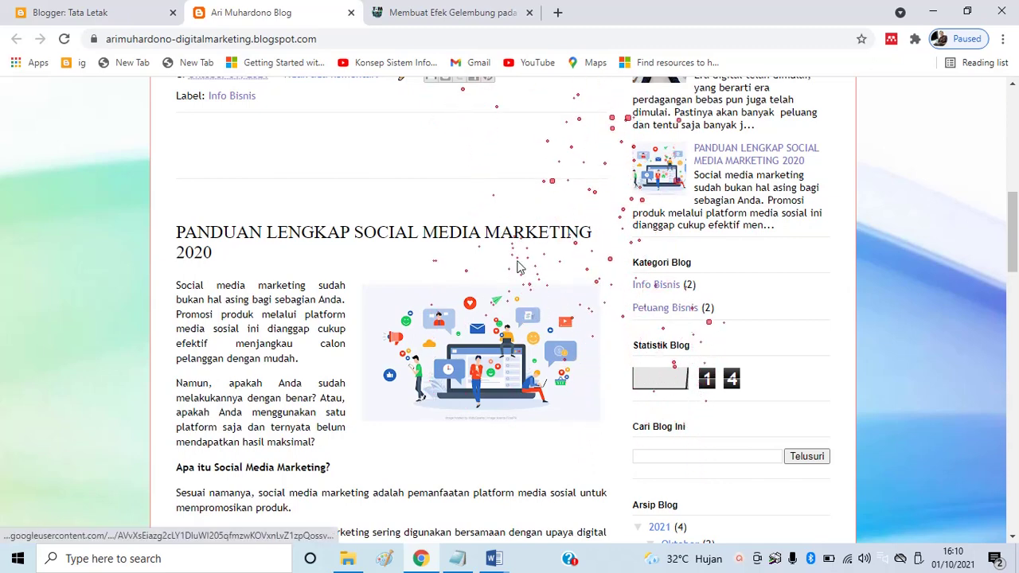
scroll(618, 351, down, 5)
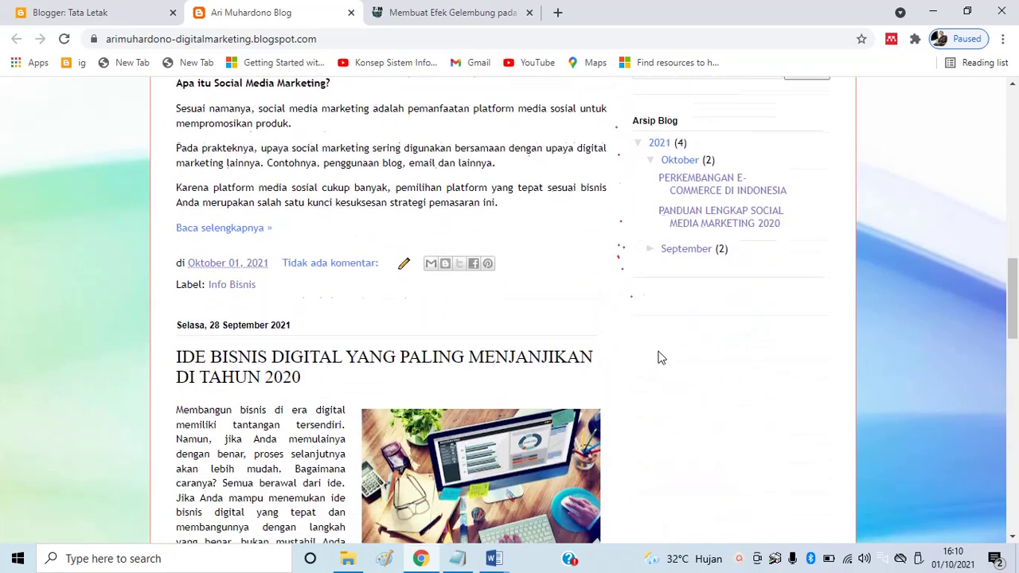
scroll(660, 358, down, 7)
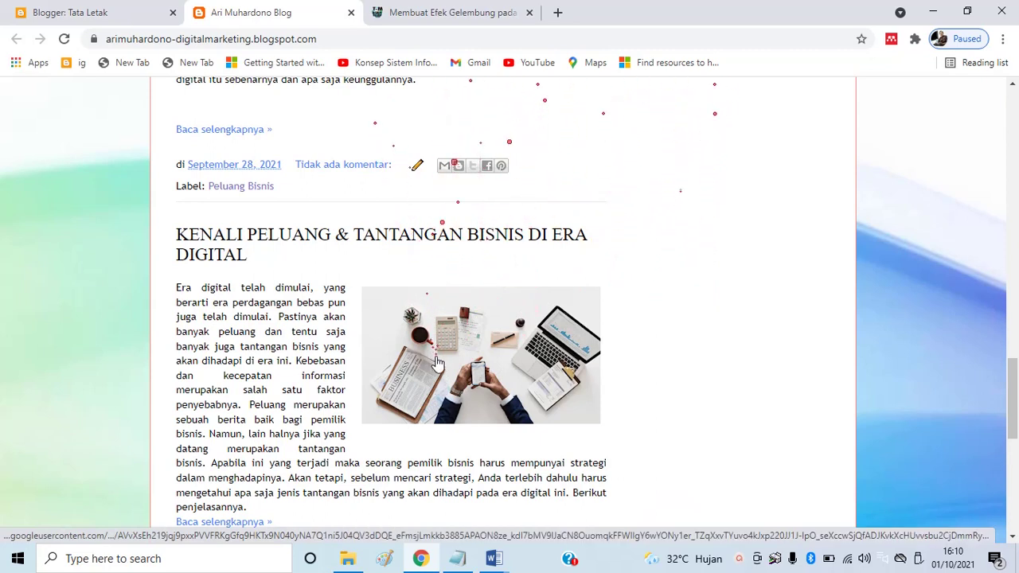
scroll(418, 358, up, 5)
scroll(418, 358, up, 12)
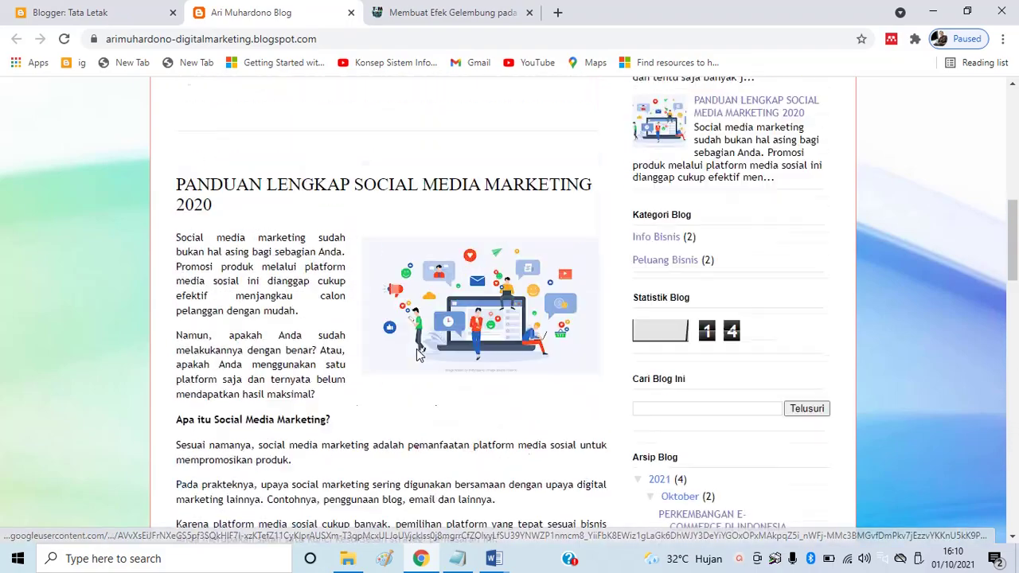